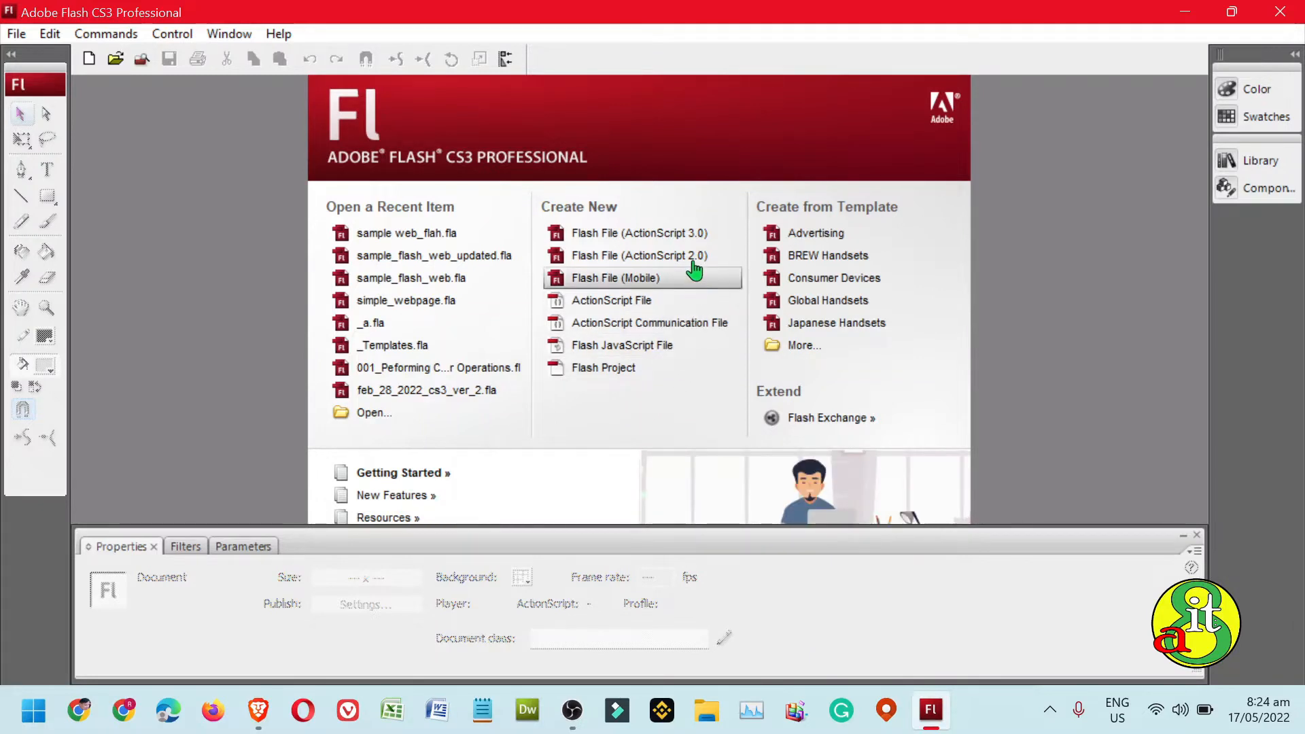
# Create an ActionScript 3.0 Flash file and set its document size to 800 x 600 px and frame rate to 30 fps
pyautogui.click(732, 242)
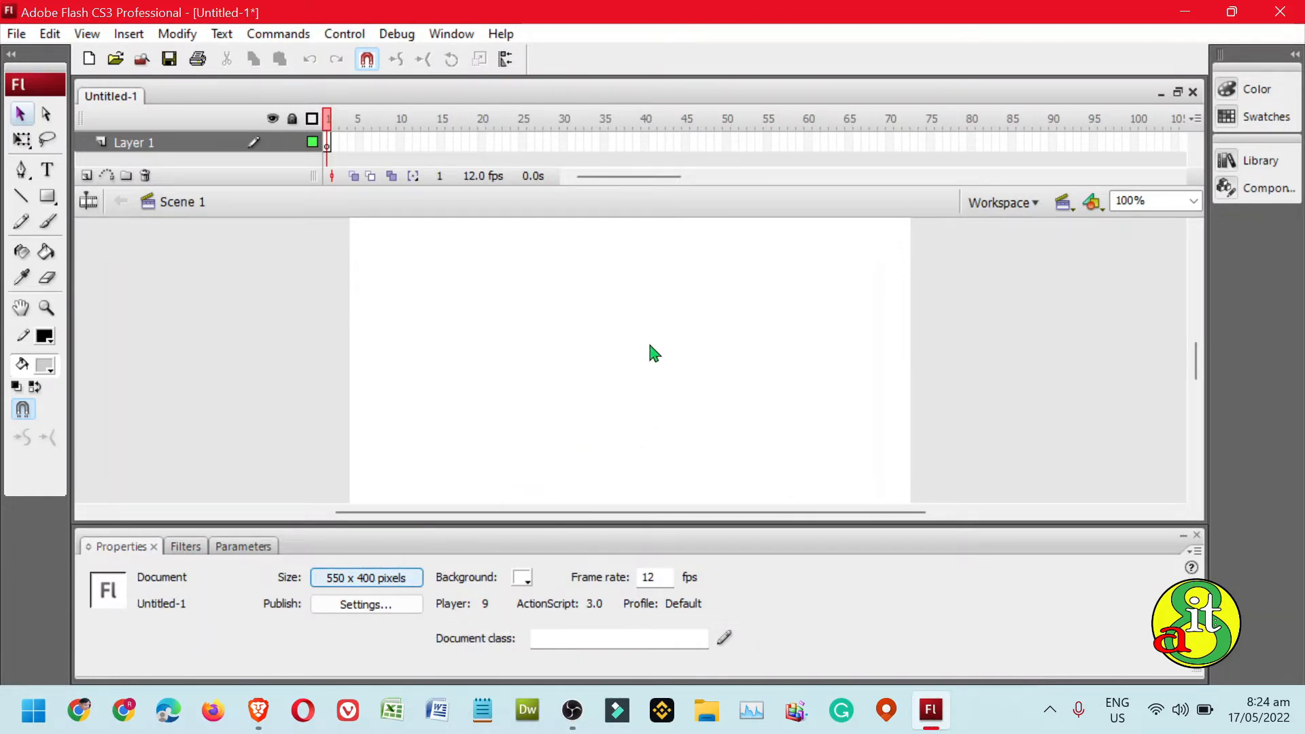
pyautogui.hotkey('ctrl', 'j')
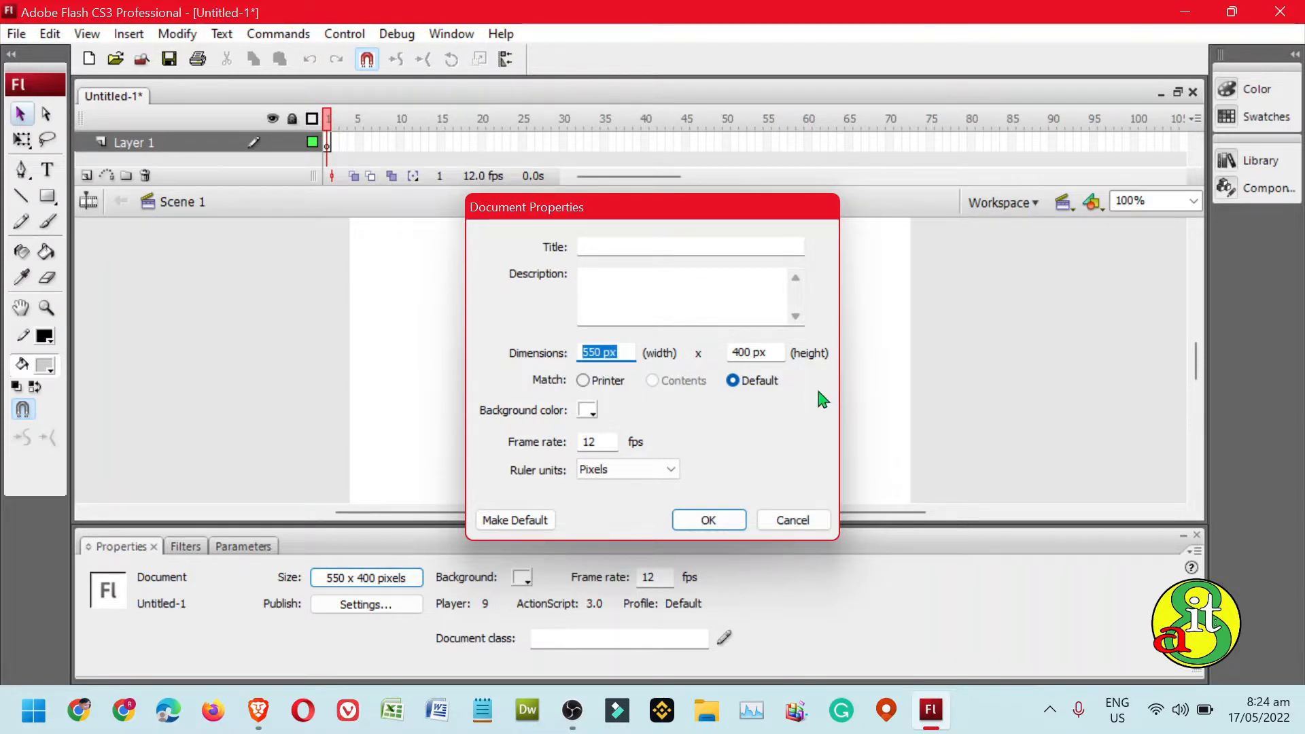
pyautogui.write('800')
pyautogui.press('Tab')
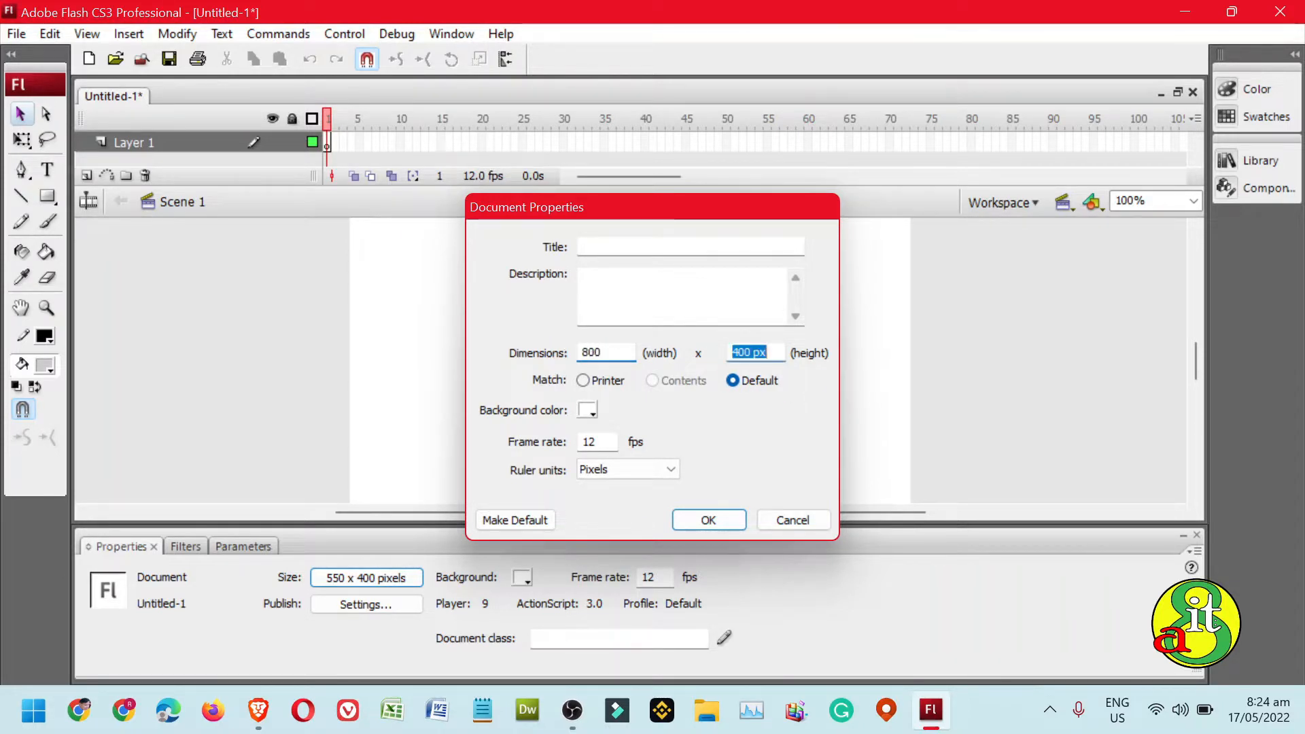
pyautogui.write('600')
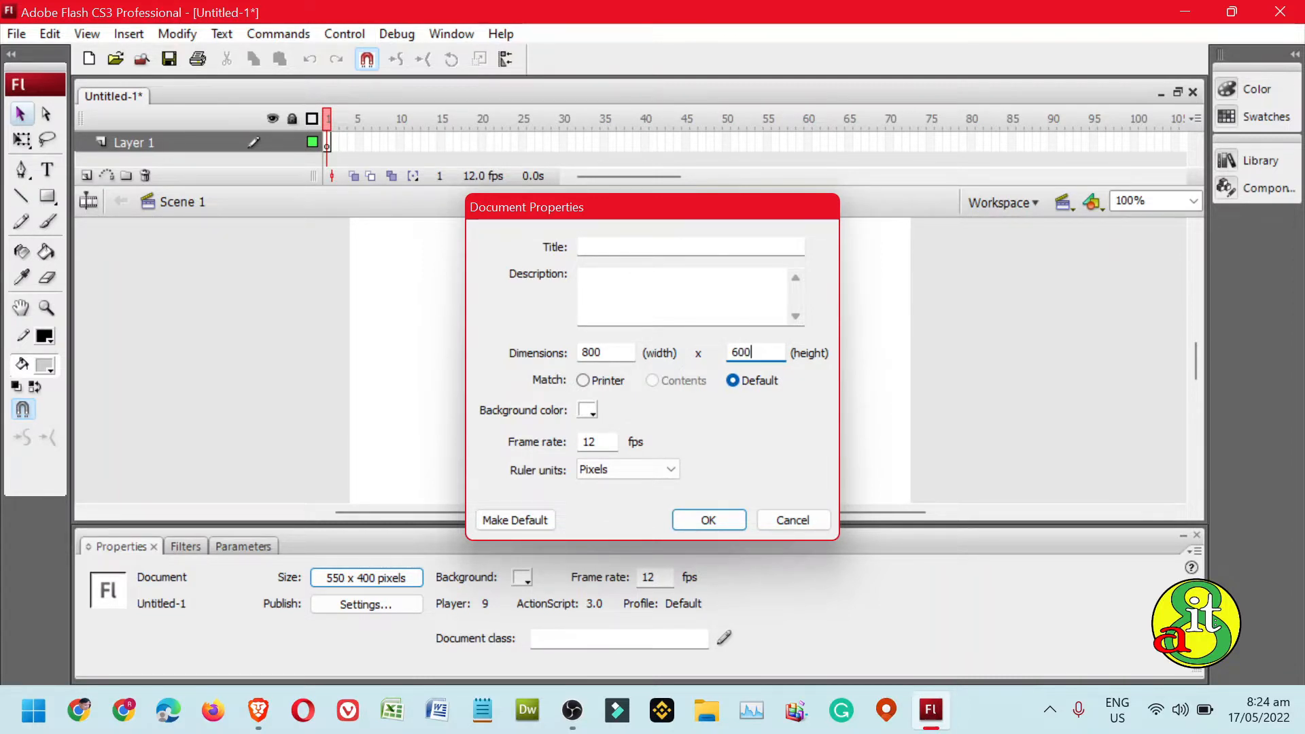
pyautogui.doubleClick(609, 443)
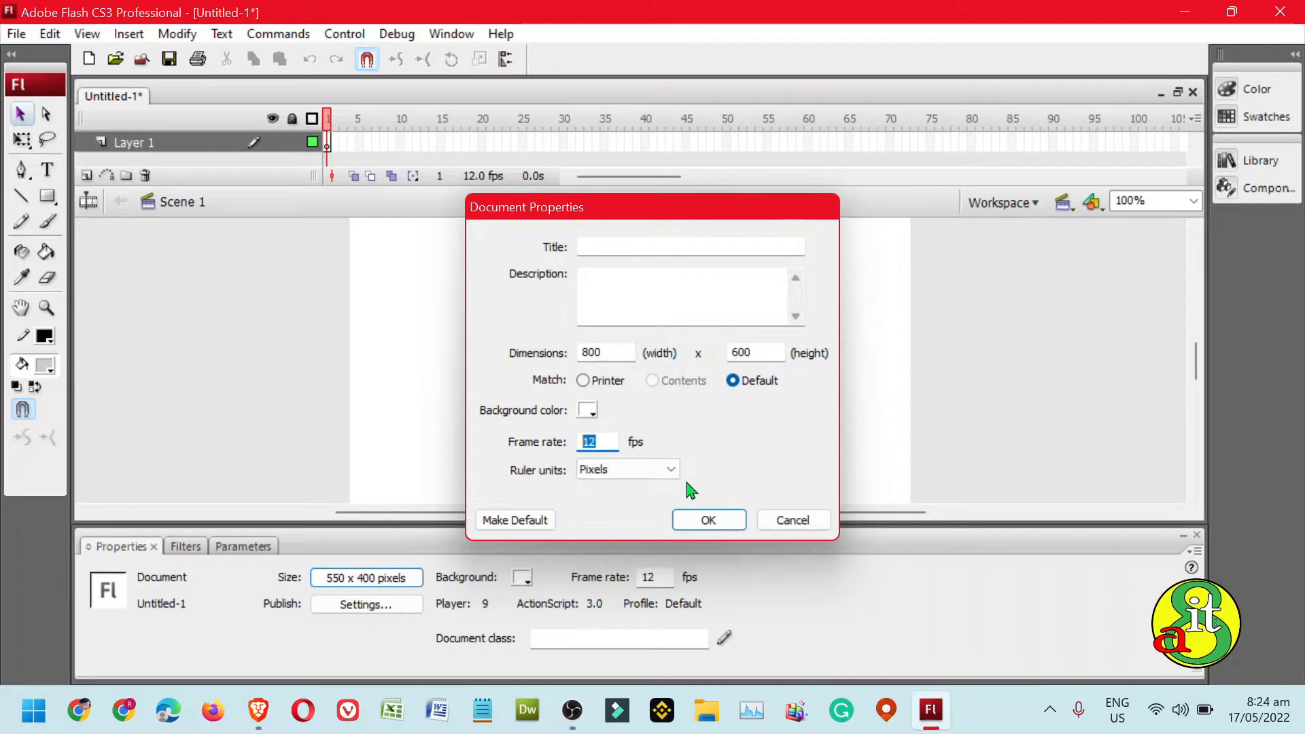
pyautogui.write('30')
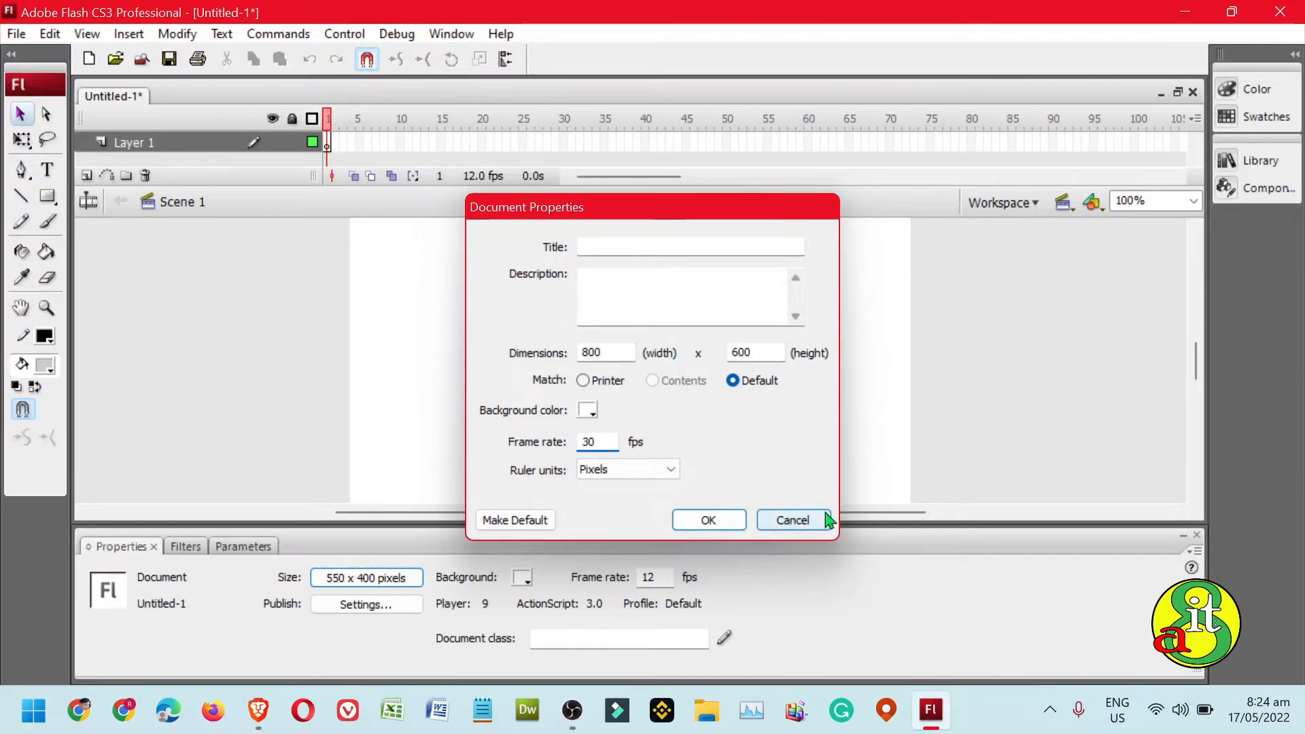
pyautogui.click(709, 521)
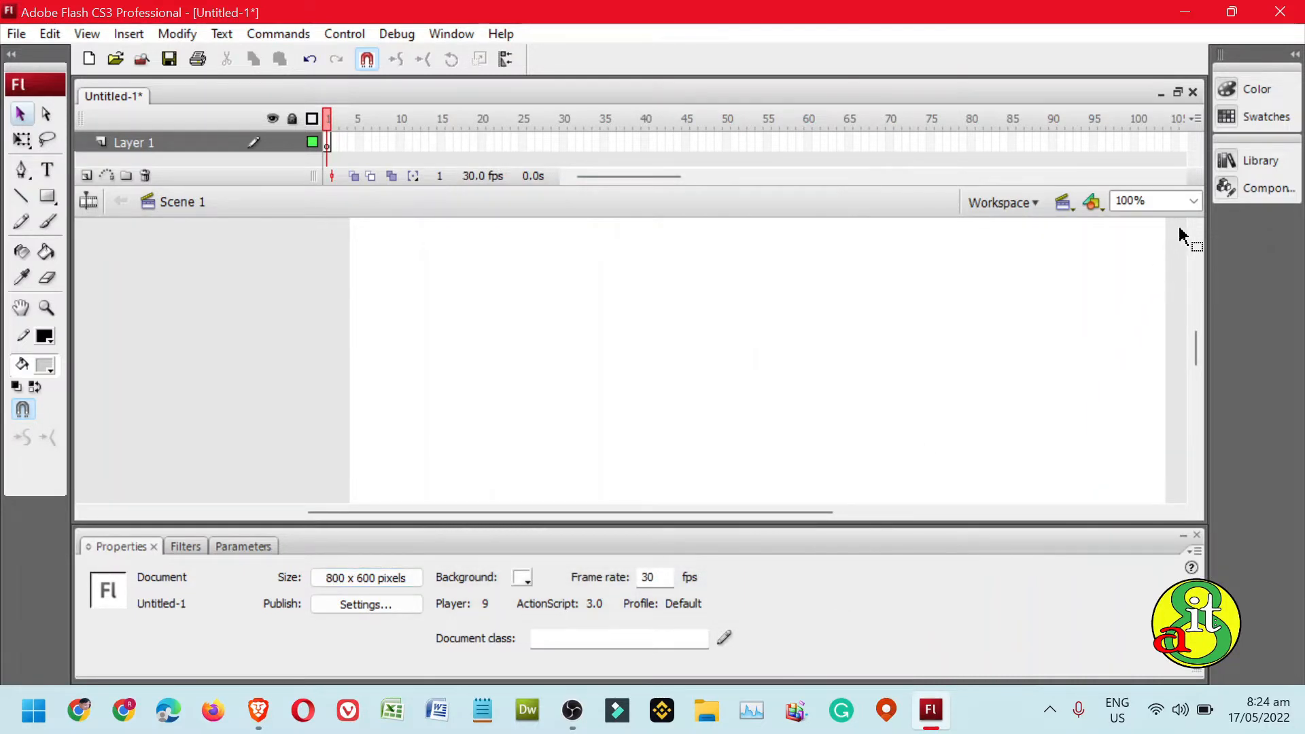
# Rename the timeline layer Layer 1 as tLights
pyautogui.click(1192, 207)
pyautogui.click(1156, 215)
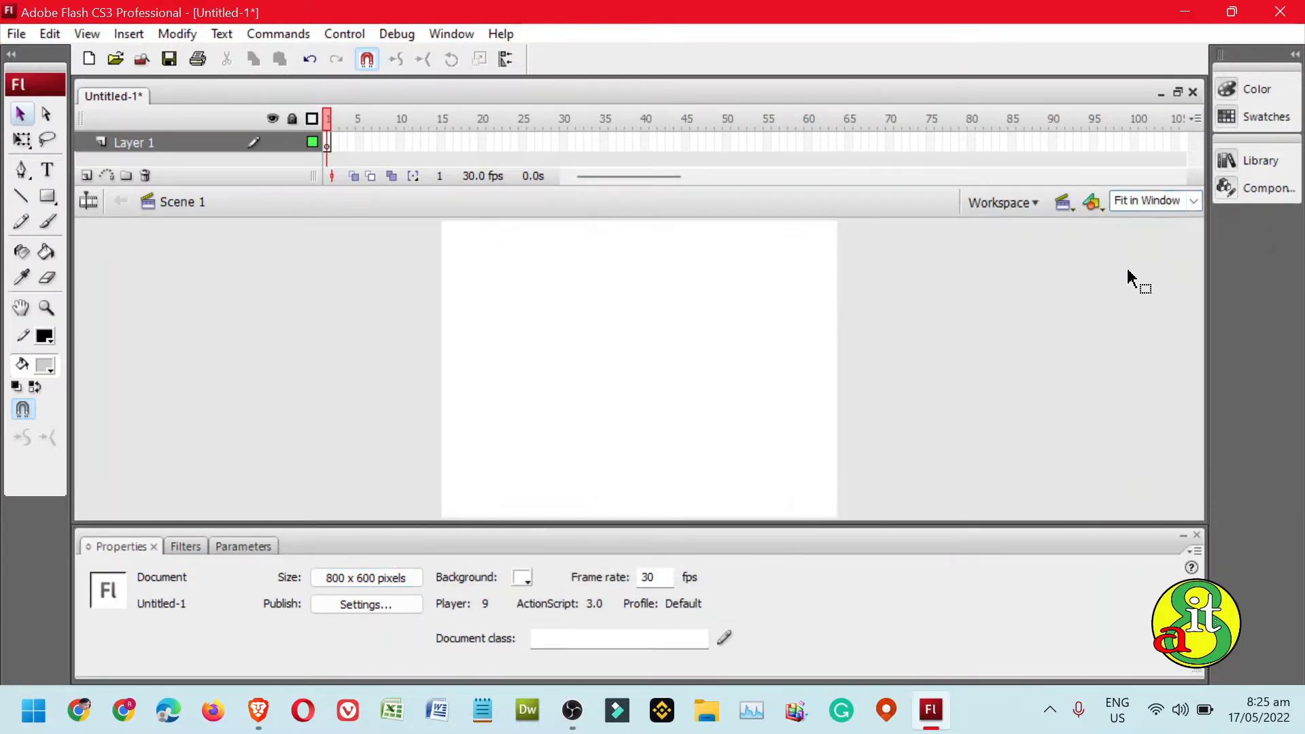
pyautogui.click(1182, 539)
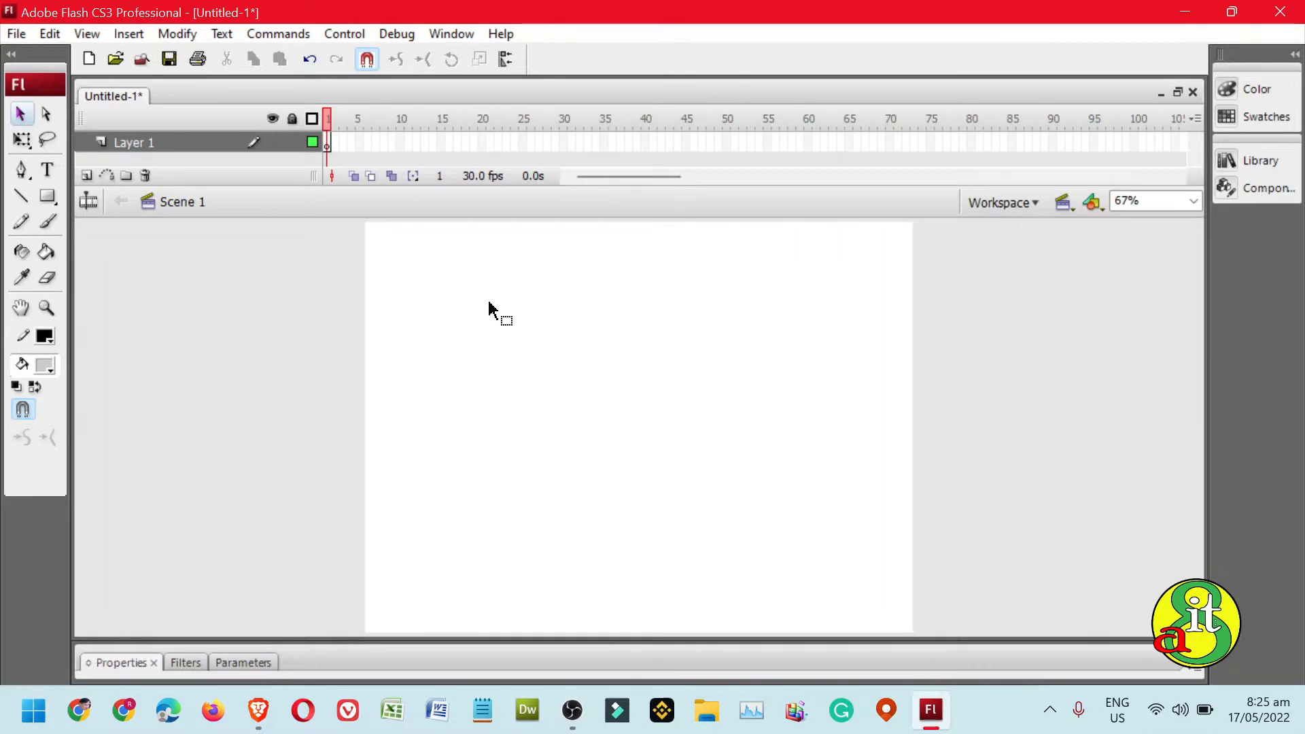
pyautogui.doubleClick(144, 153)
pyautogui.write('t')
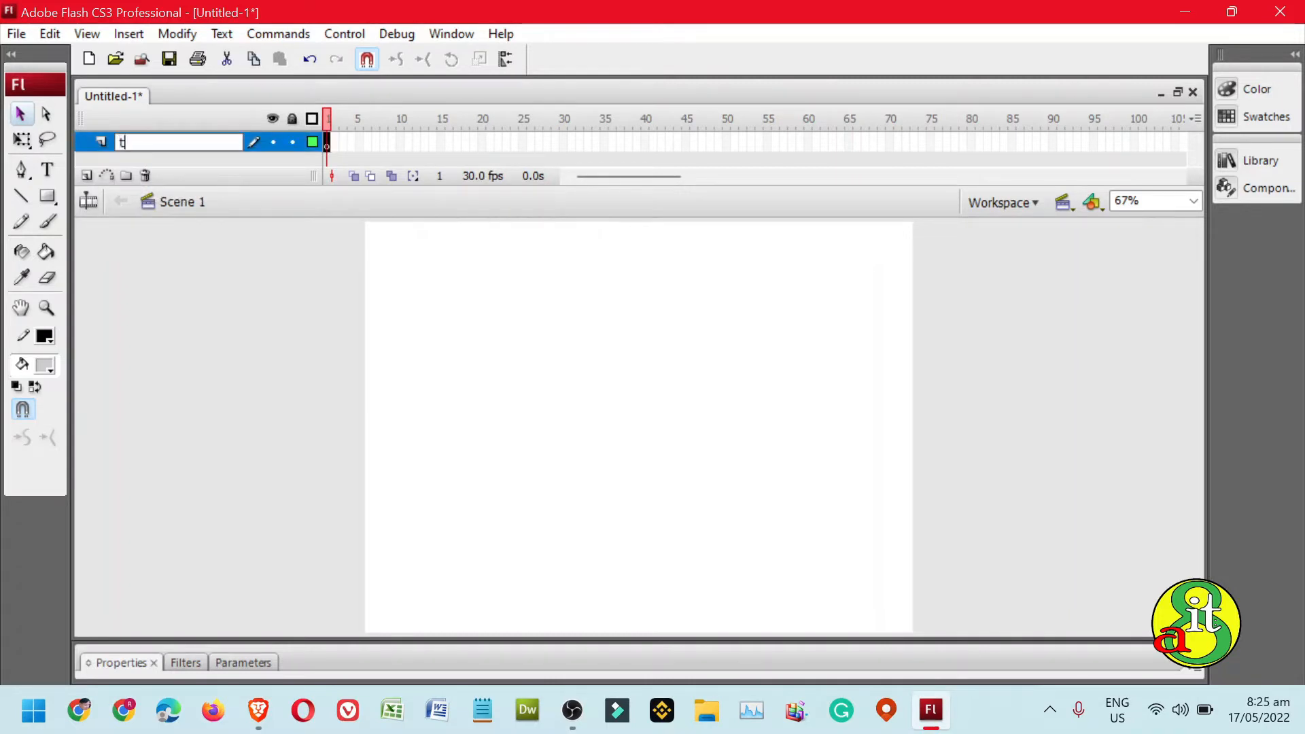
pyautogui.write('Lights')
pyautogui.press('Return')
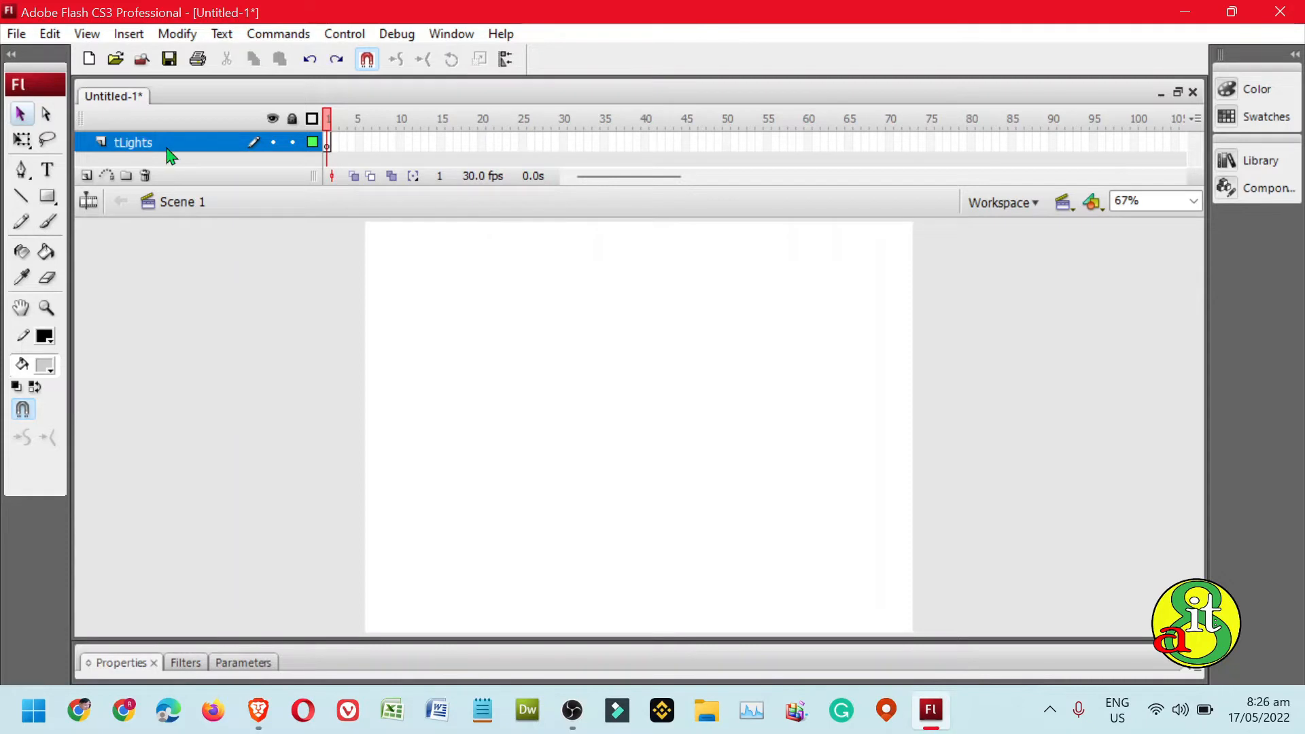
# Draw a grey-filled square with a black outline in the upper-left area of the stage
pyautogui.moveTo(293, 196); pyautogui.dragTo(287, 215)
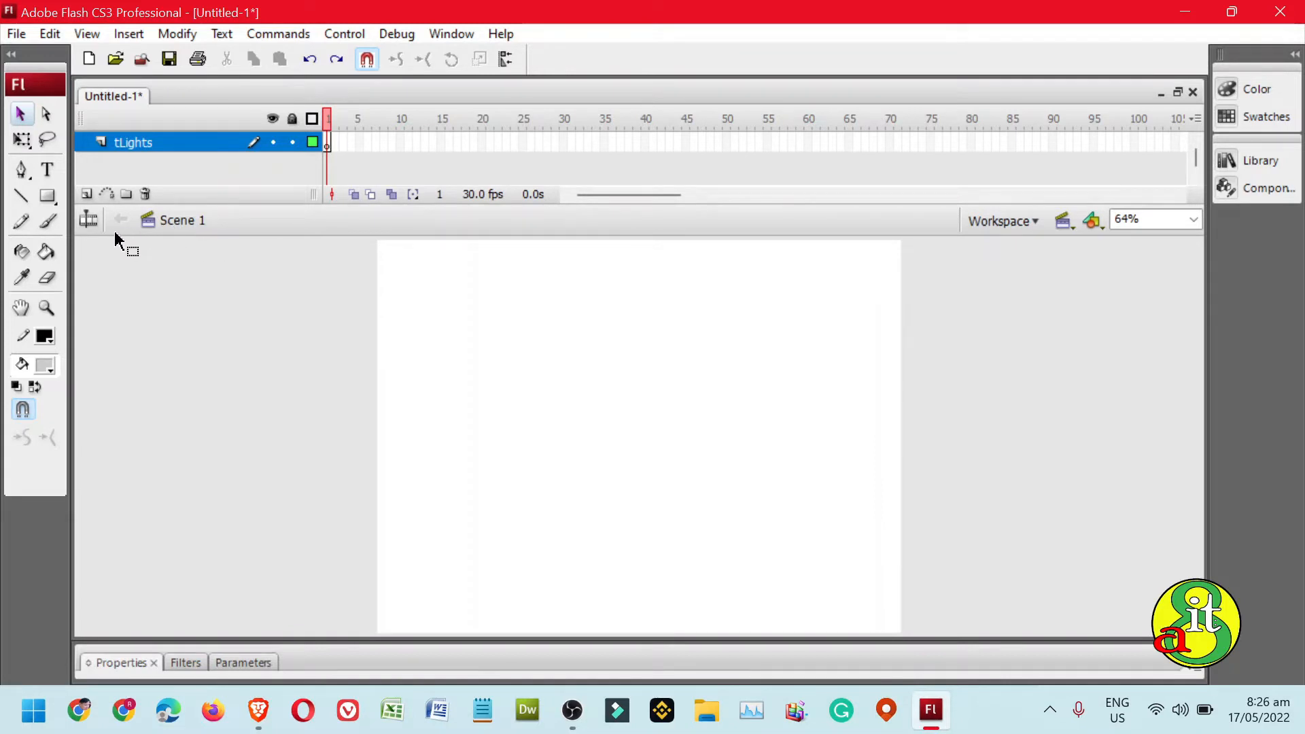
pyautogui.click(52, 199)
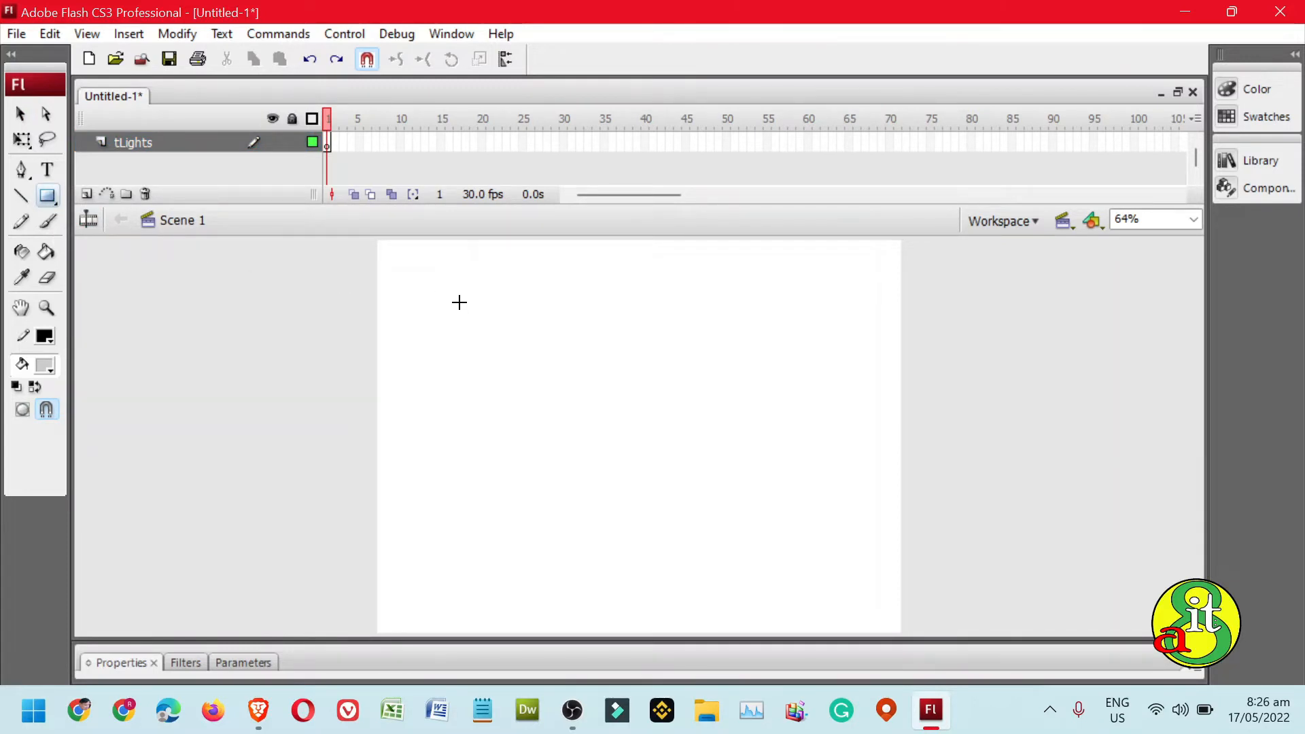
pyautogui.moveTo(467, 307); pyautogui.dragTo(534, 366)
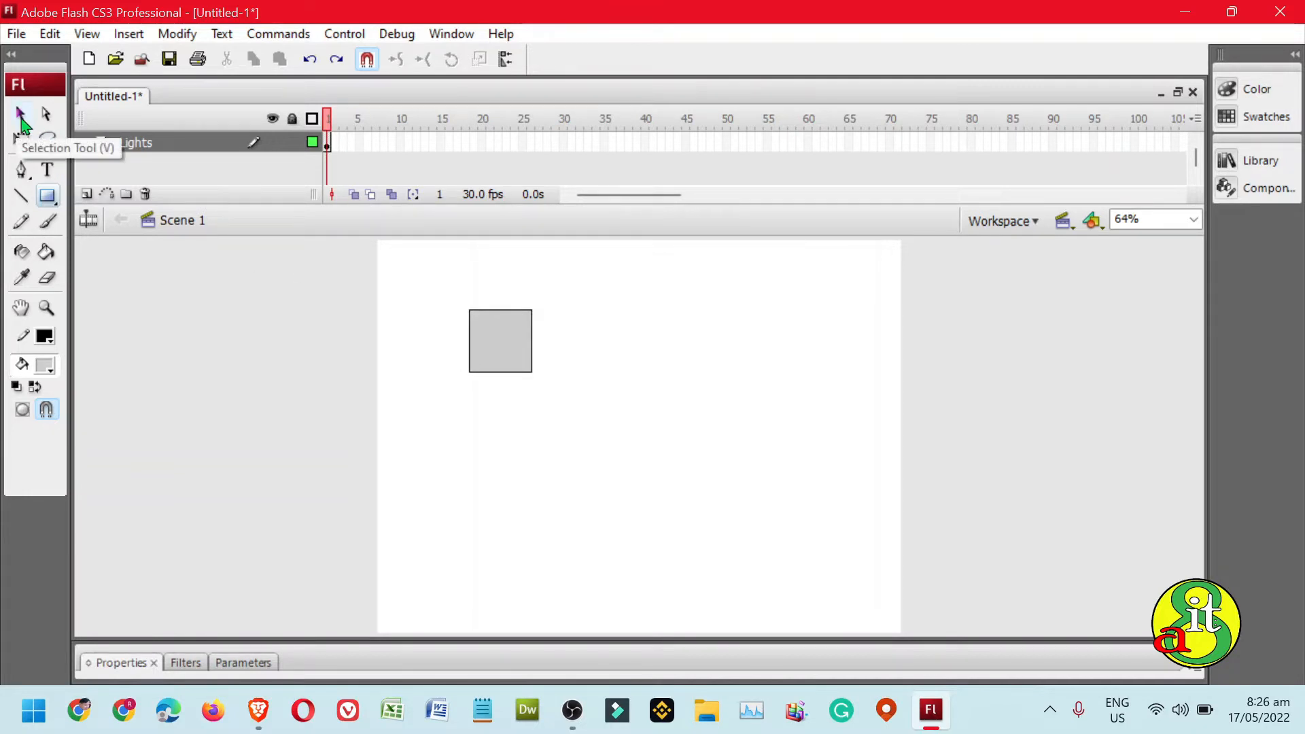
# Convert the square and its outline to a movie clip symbol named Symbol 1, and place it near the middle of the stage
pyautogui.click(21, 117)
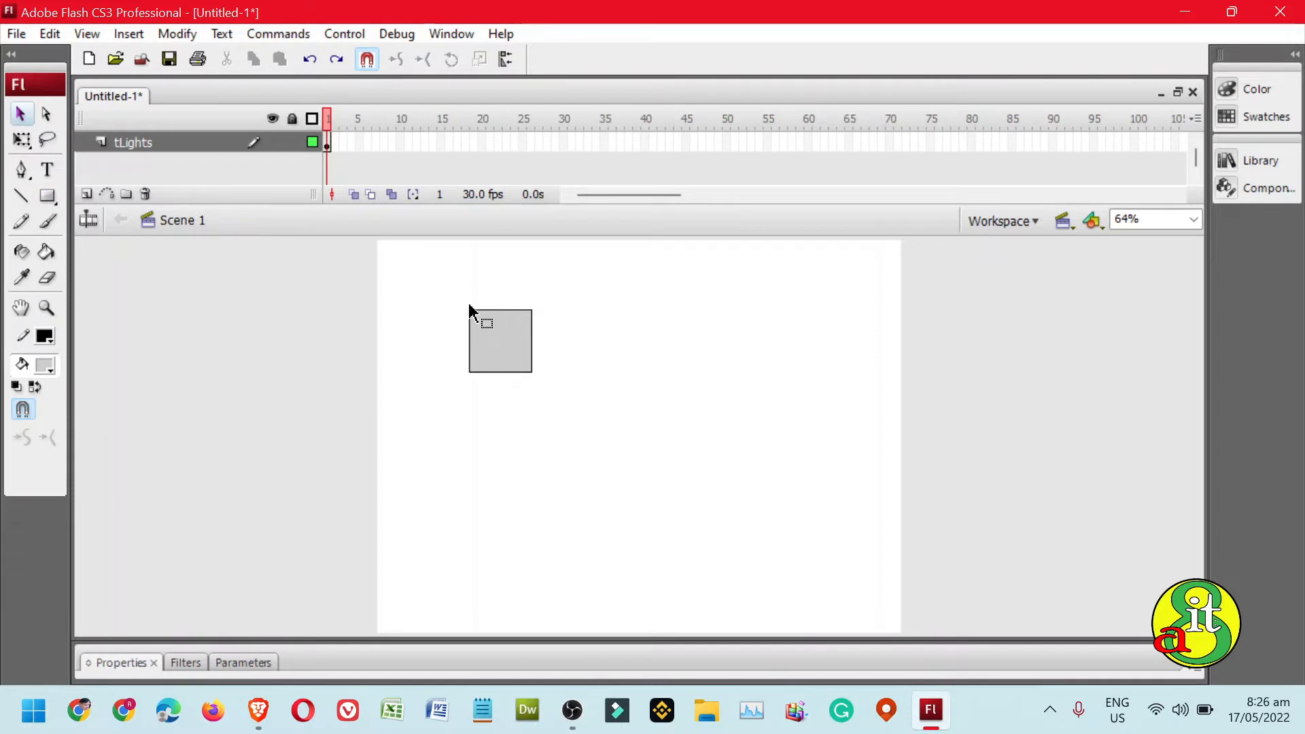
pyautogui.moveTo(457, 296); pyautogui.dragTo(552, 400)
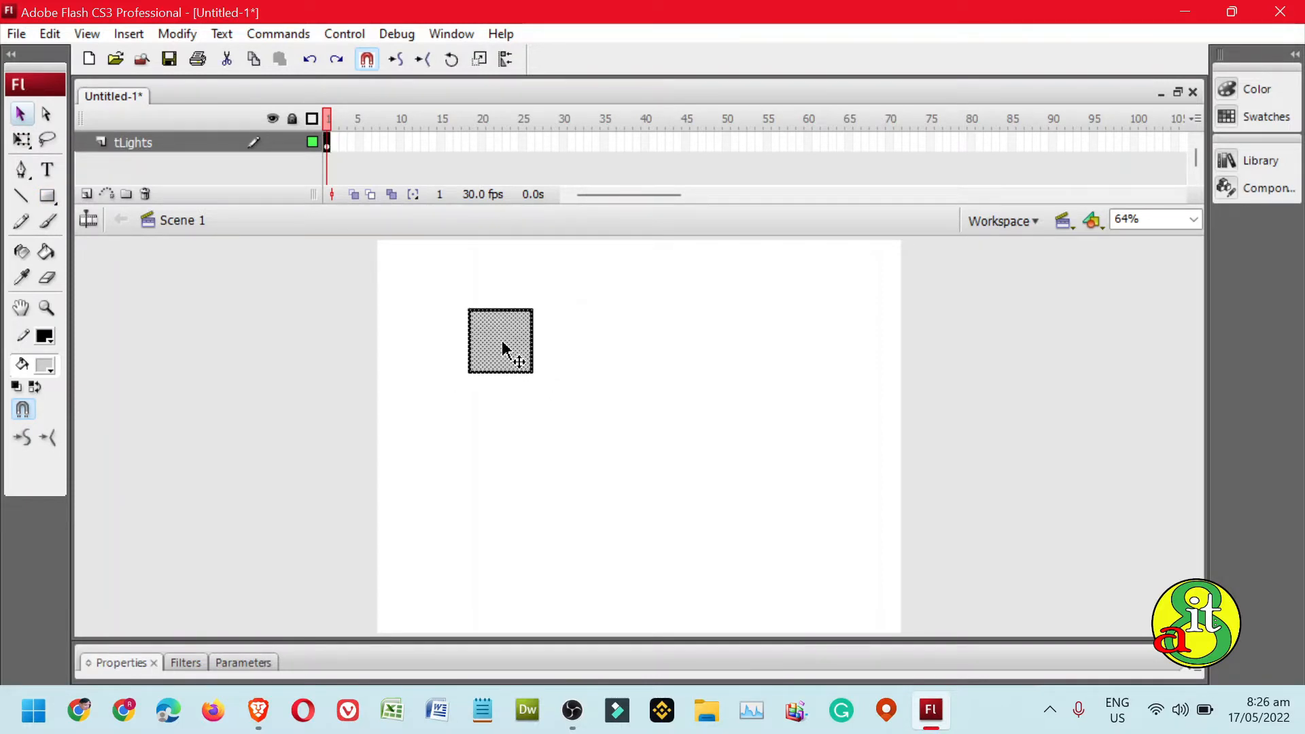
pyautogui.click(186, 37)
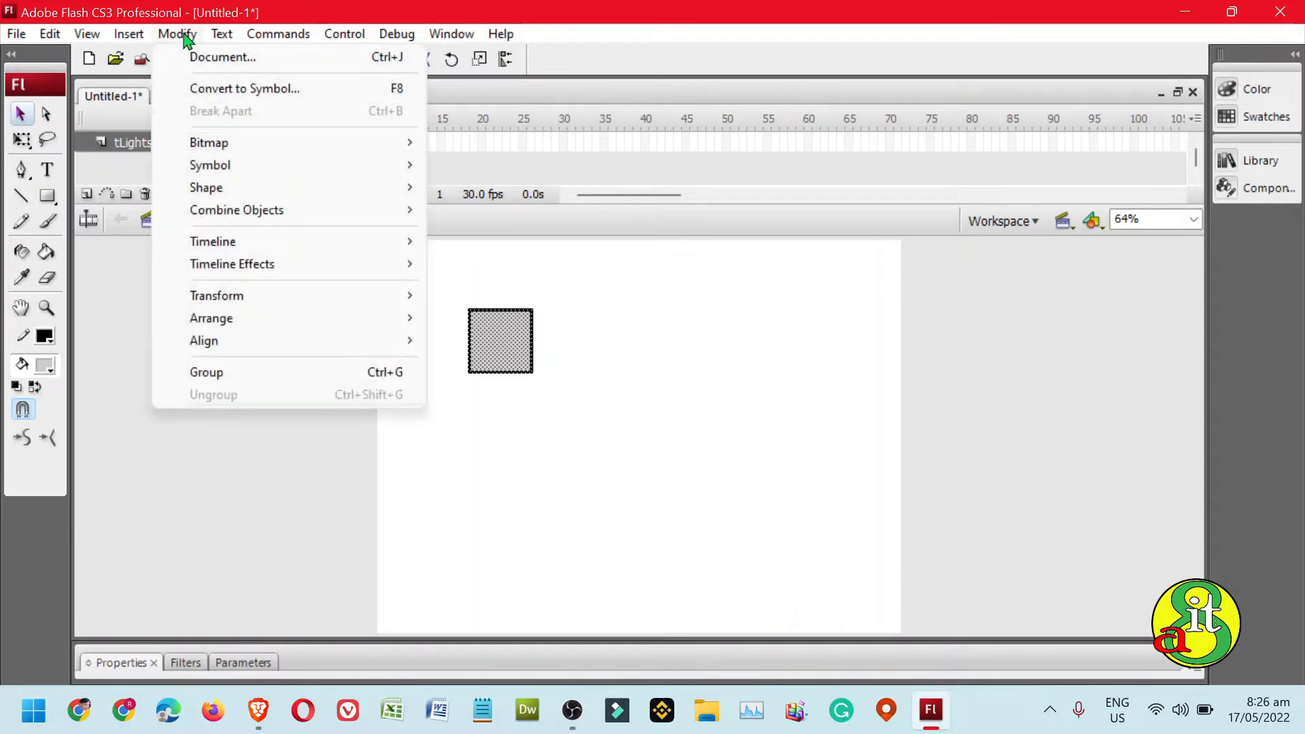
pyautogui.click(212, 90)
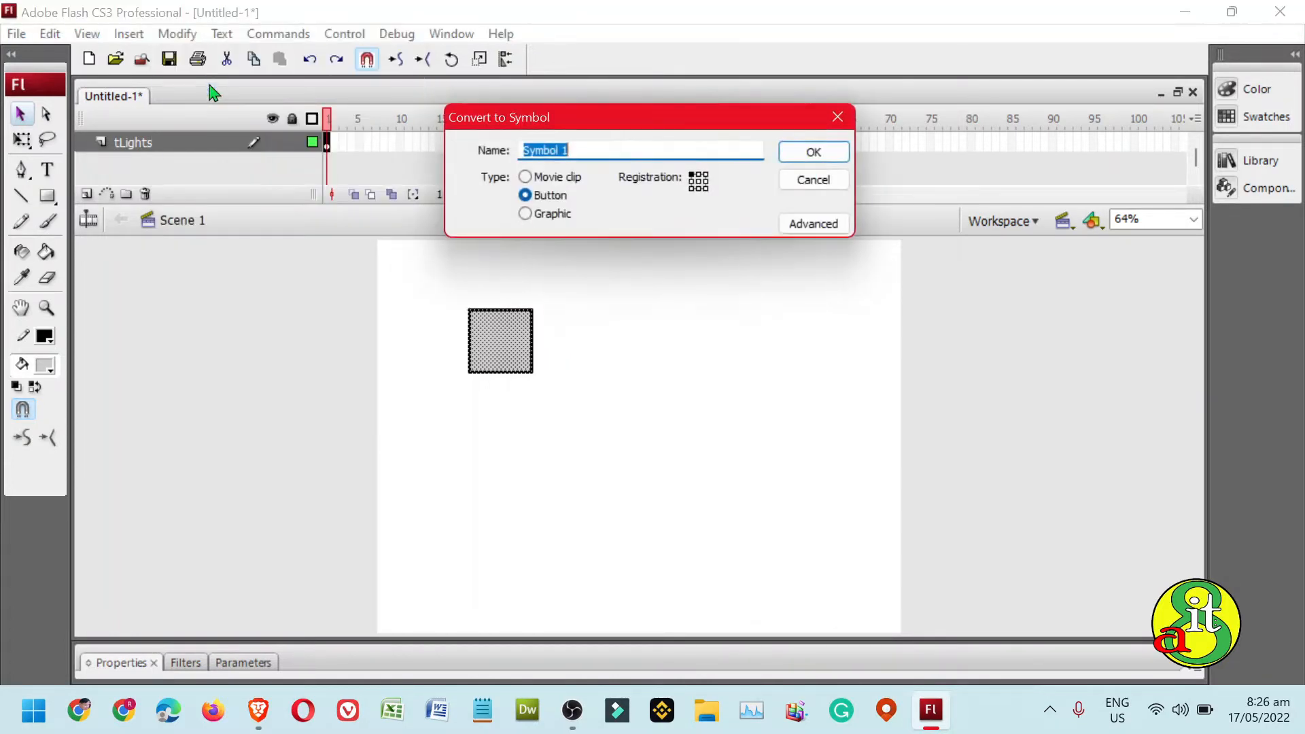
pyautogui.click(536, 178)
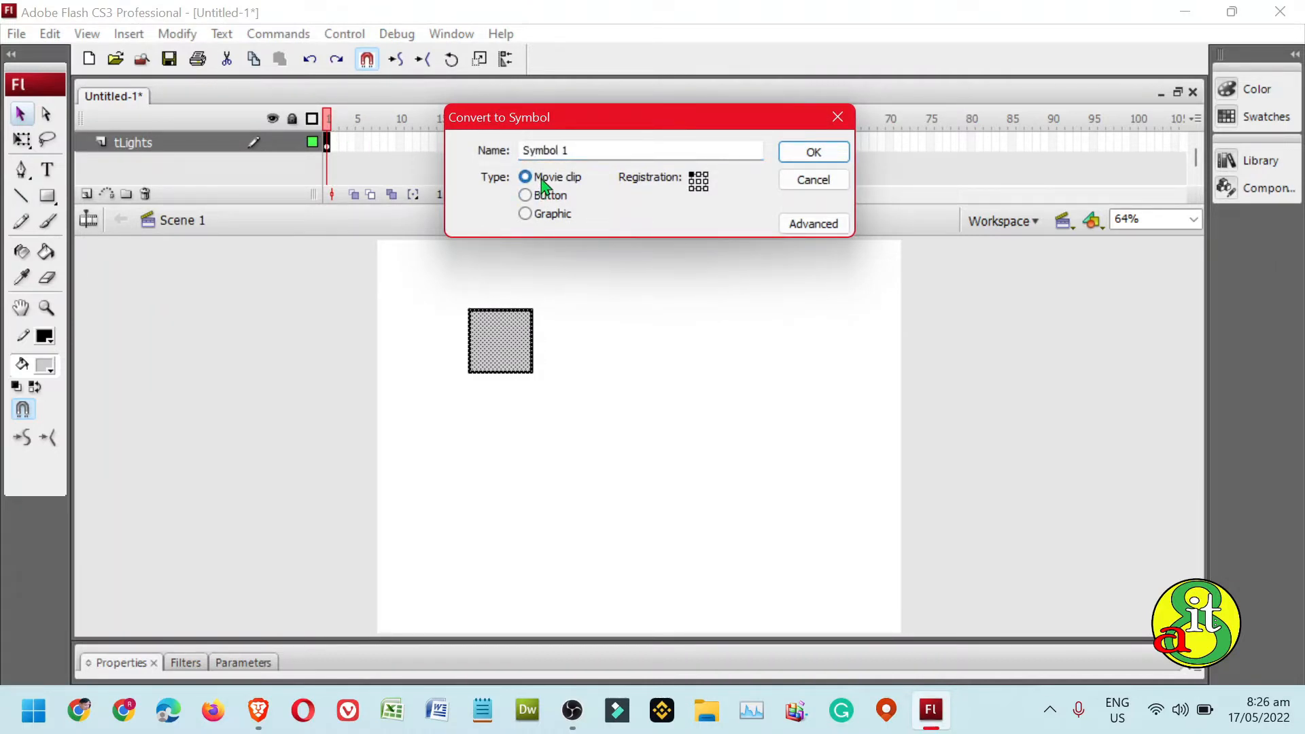
pyautogui.click(811, 157)
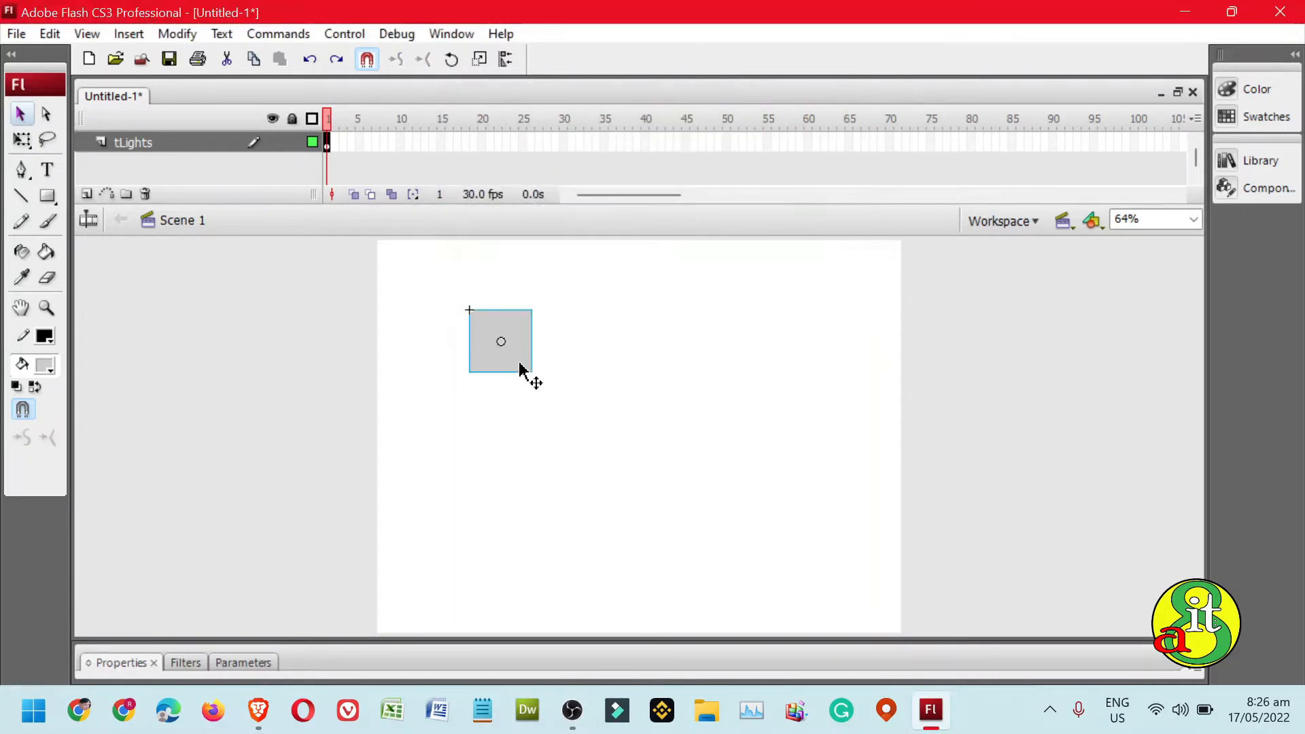
pyautogui.moveTo(518, 362); pyautogui.dragTo(663, 462)
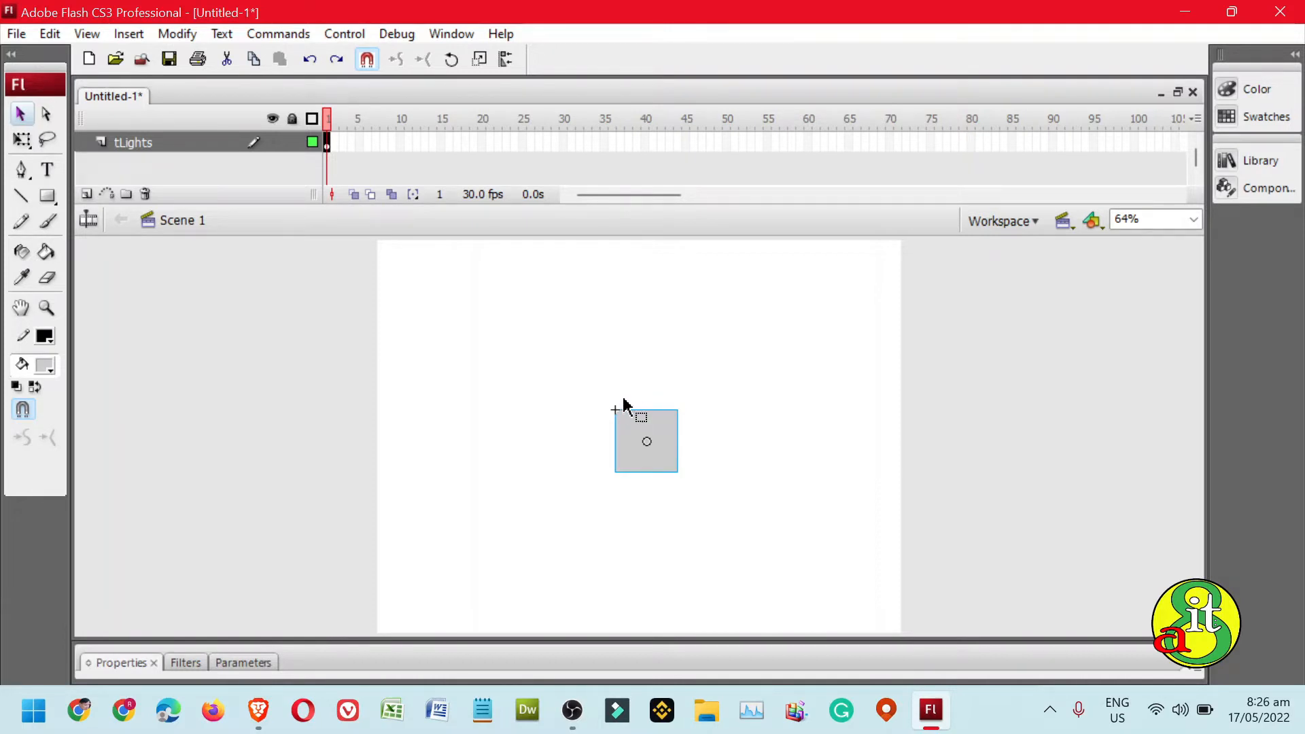
# Inside the Symbol 1 movie clip, draw a white-filled circle about half the square's width on the square's left side
pyautogui.doubleClick(667, 433)
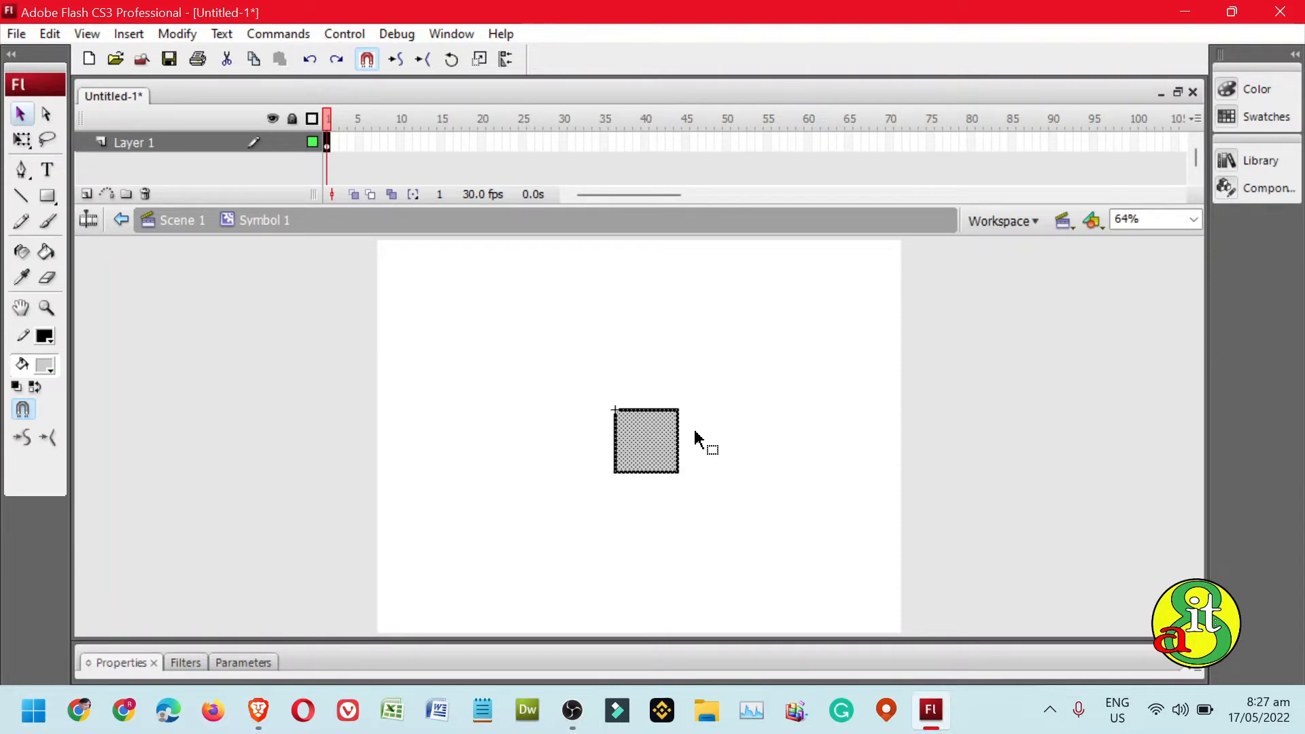
pyautogui.click(46, 308)
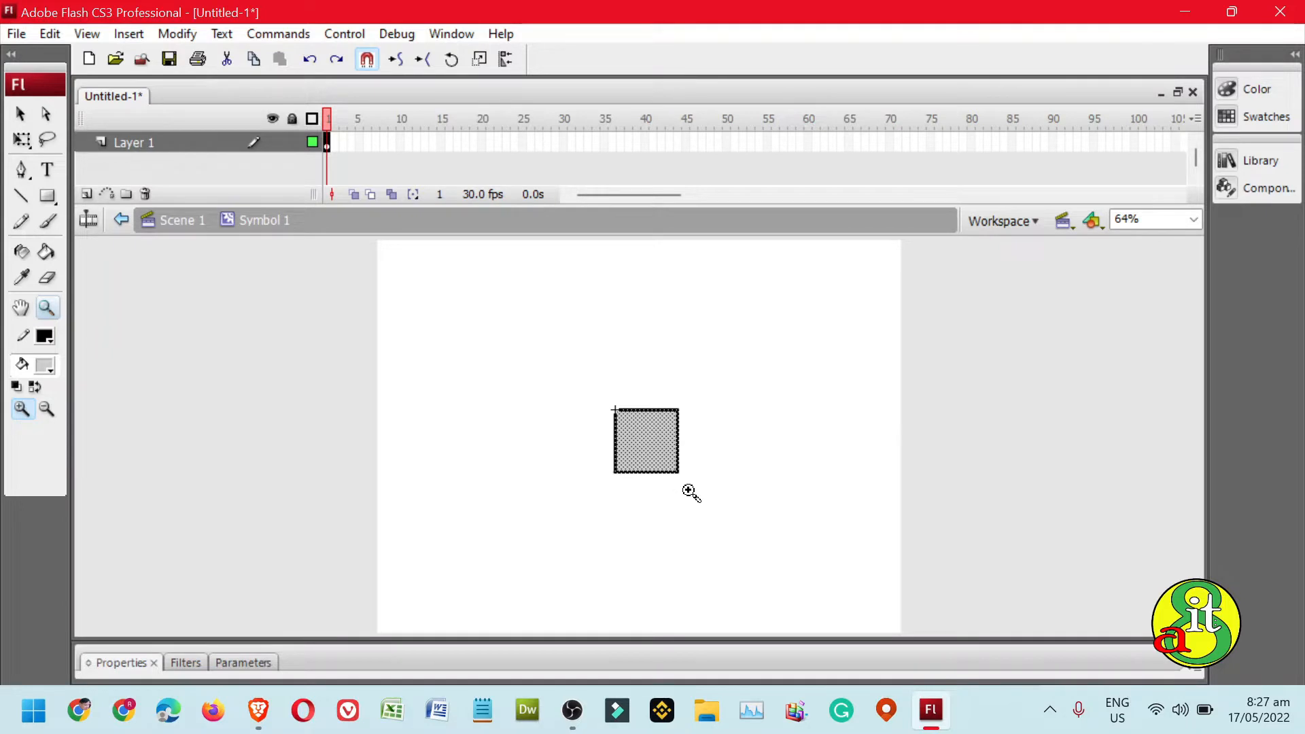
pyautogui.moveTo(591, 388); pyautogui.dragTo(698, 495)
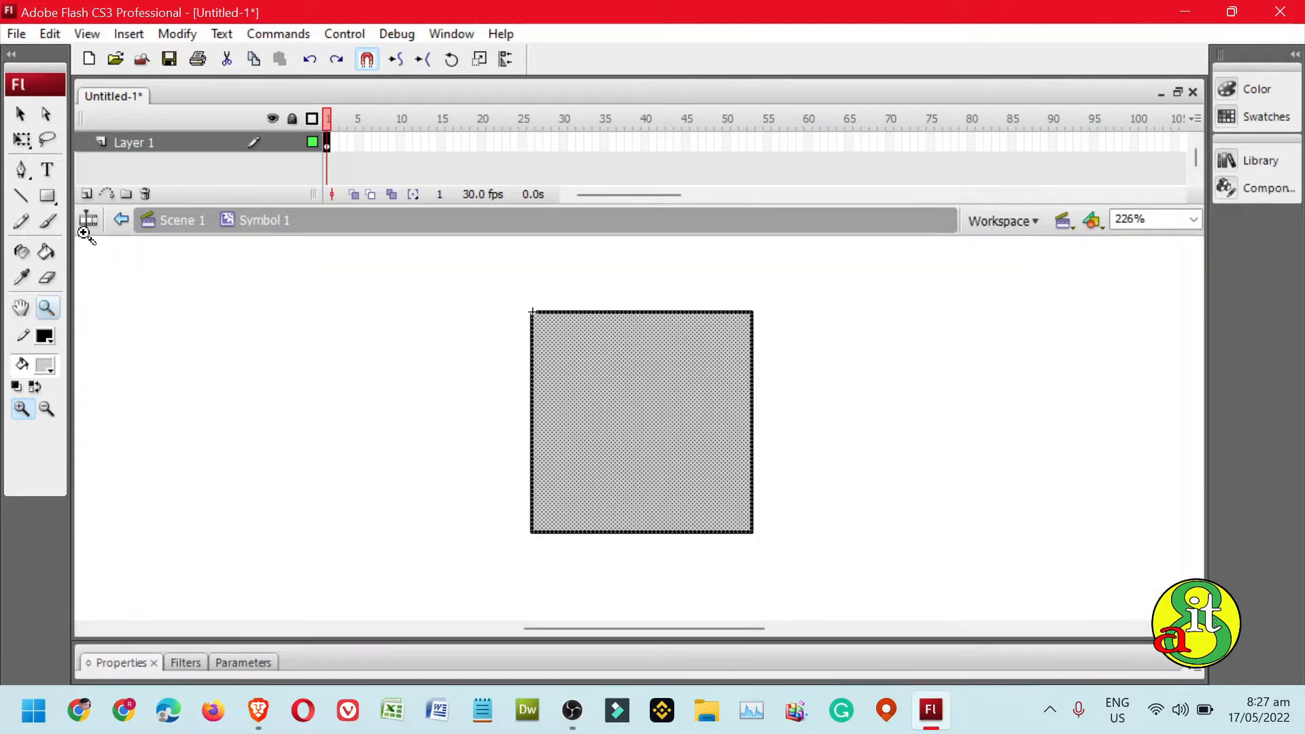
pyautogui.click(47, 196)
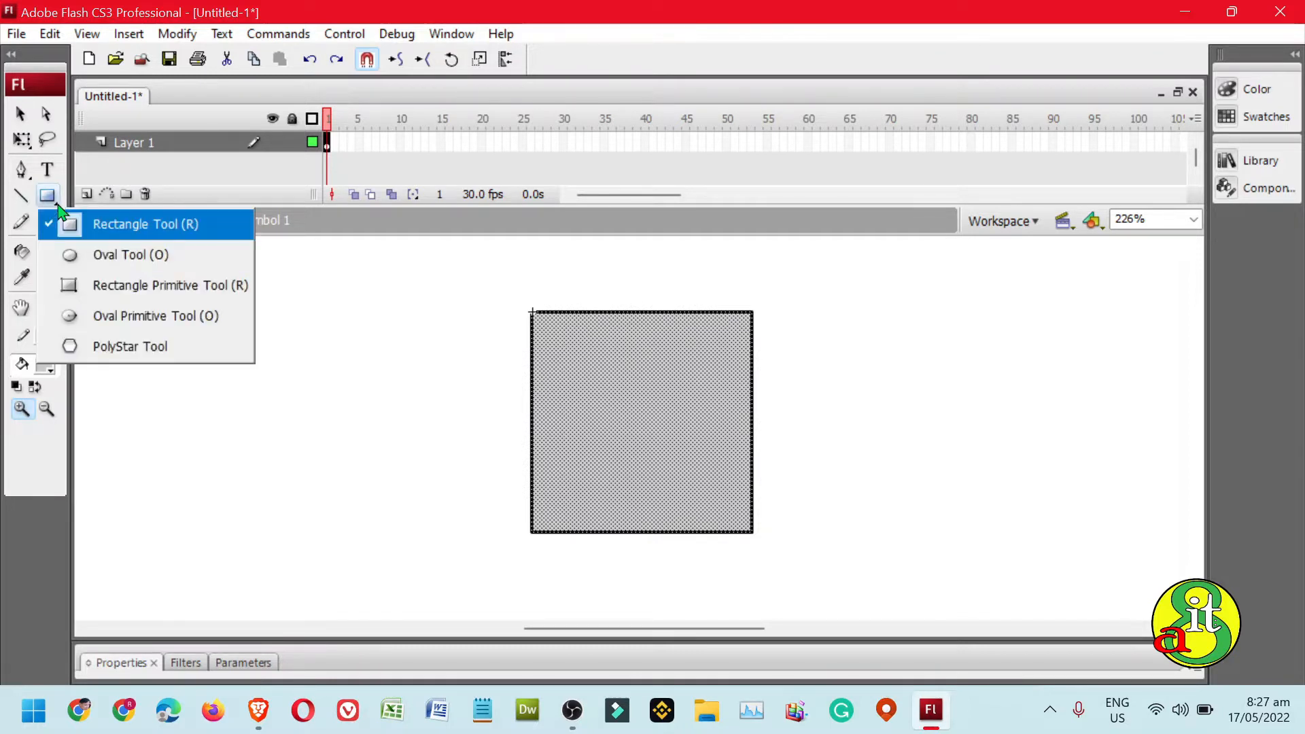
pyautogui.click(95, 253)
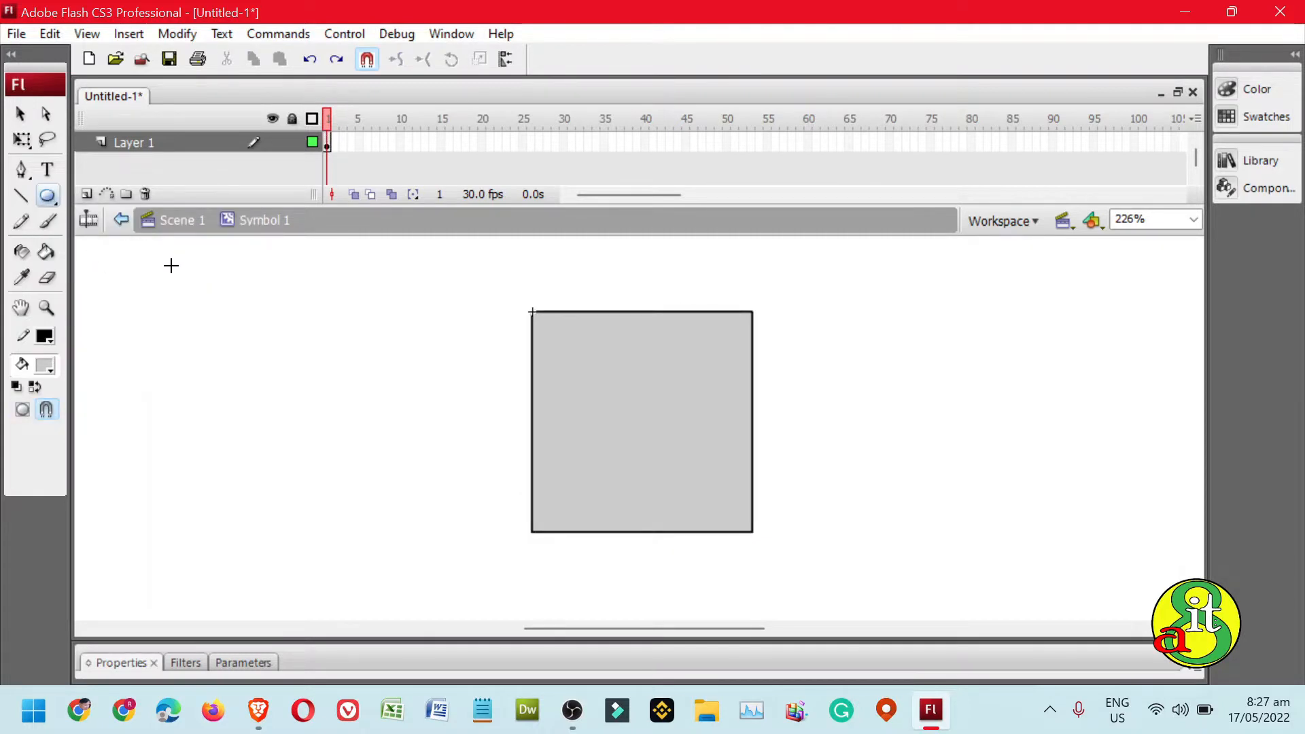
pyautogui.click(49, 372)
pyautogui.click(39, 469)
pyautogui.moveTo(338, 349); pyautogui.dragTo(437, 458)
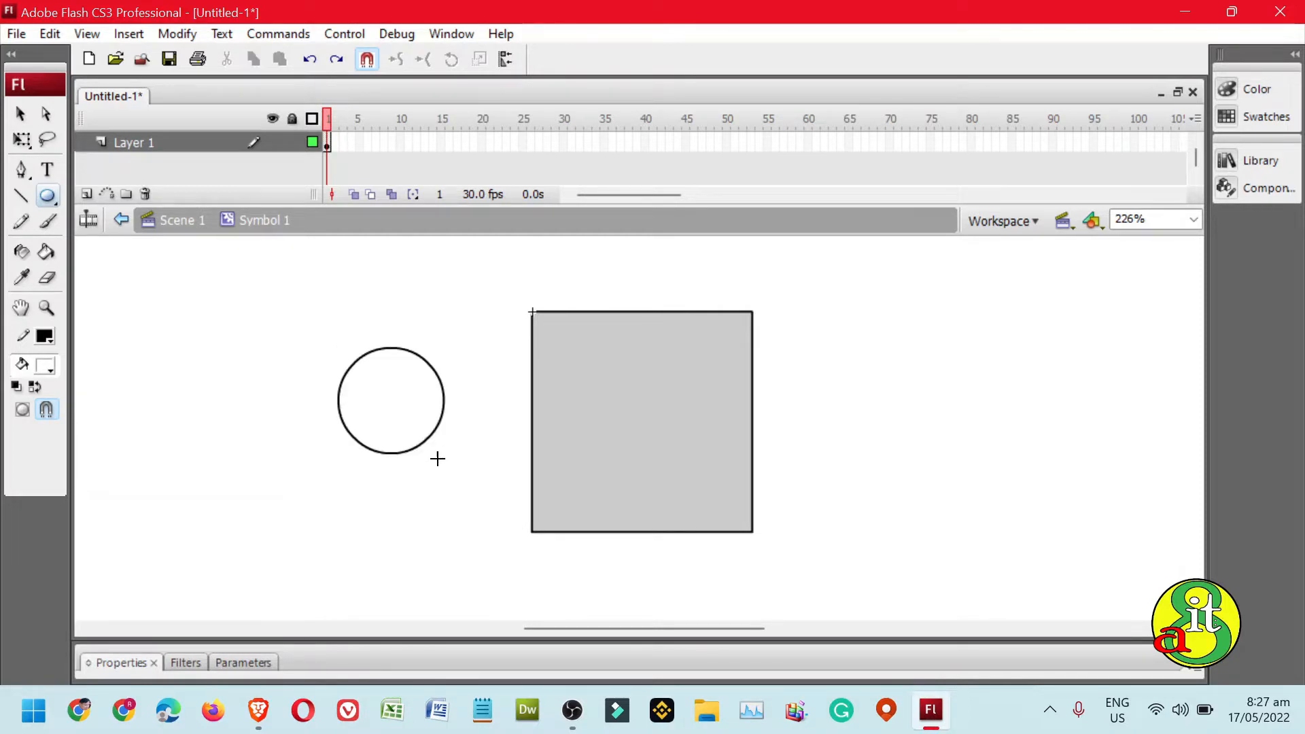
# Select the circle with its outline and move it closer to the square's left edge, level with the square's middle
pyautogui.click(20, 117)
pyautogui.doubleClick(402, 405)
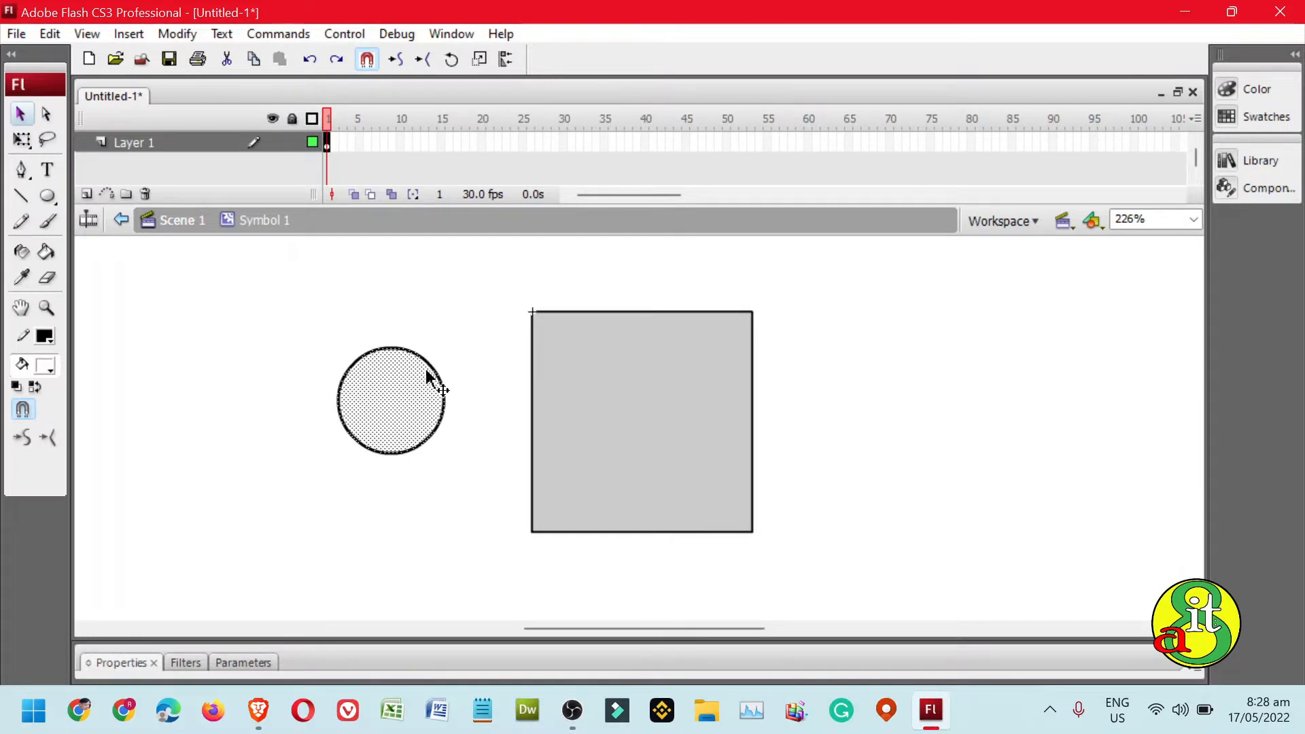
pyautogui.moveTo(406, 394); pyautogui.dragTo(537, 411)
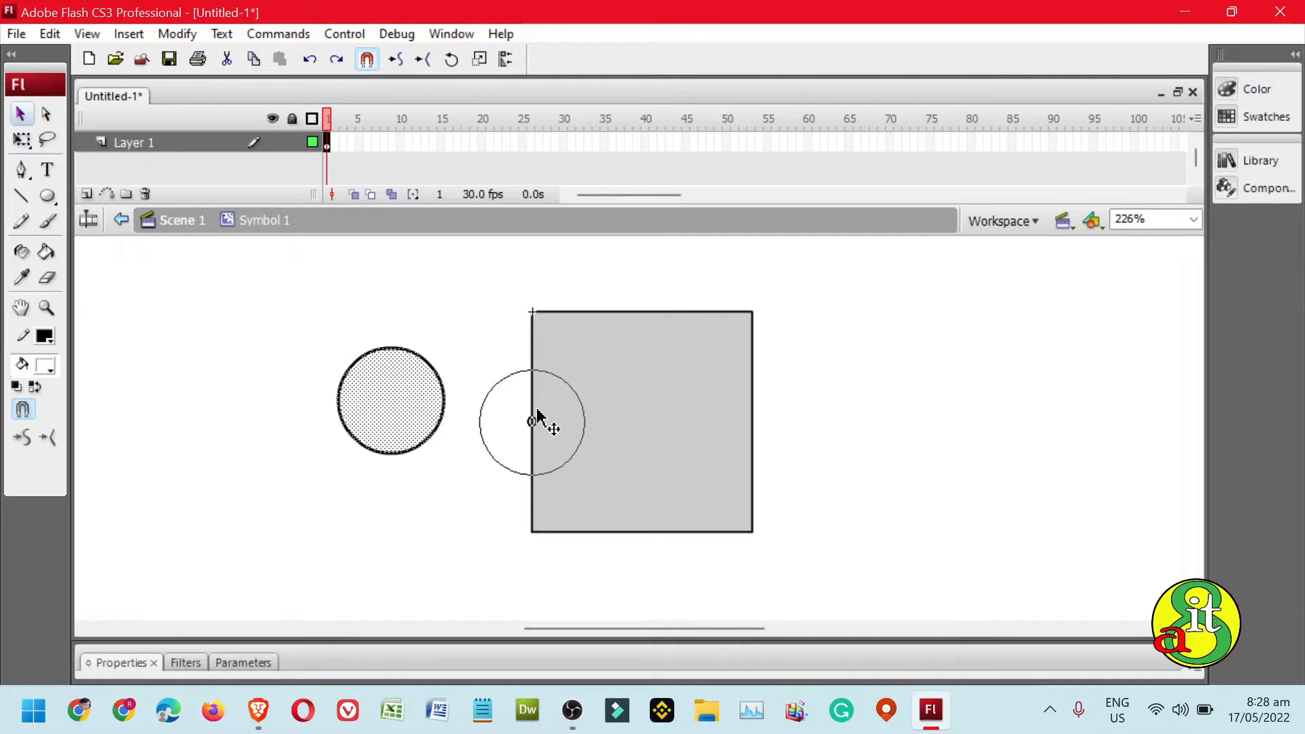
pyautogui.moveTo(536, 408); pyautogui.dragTo(460, 413)
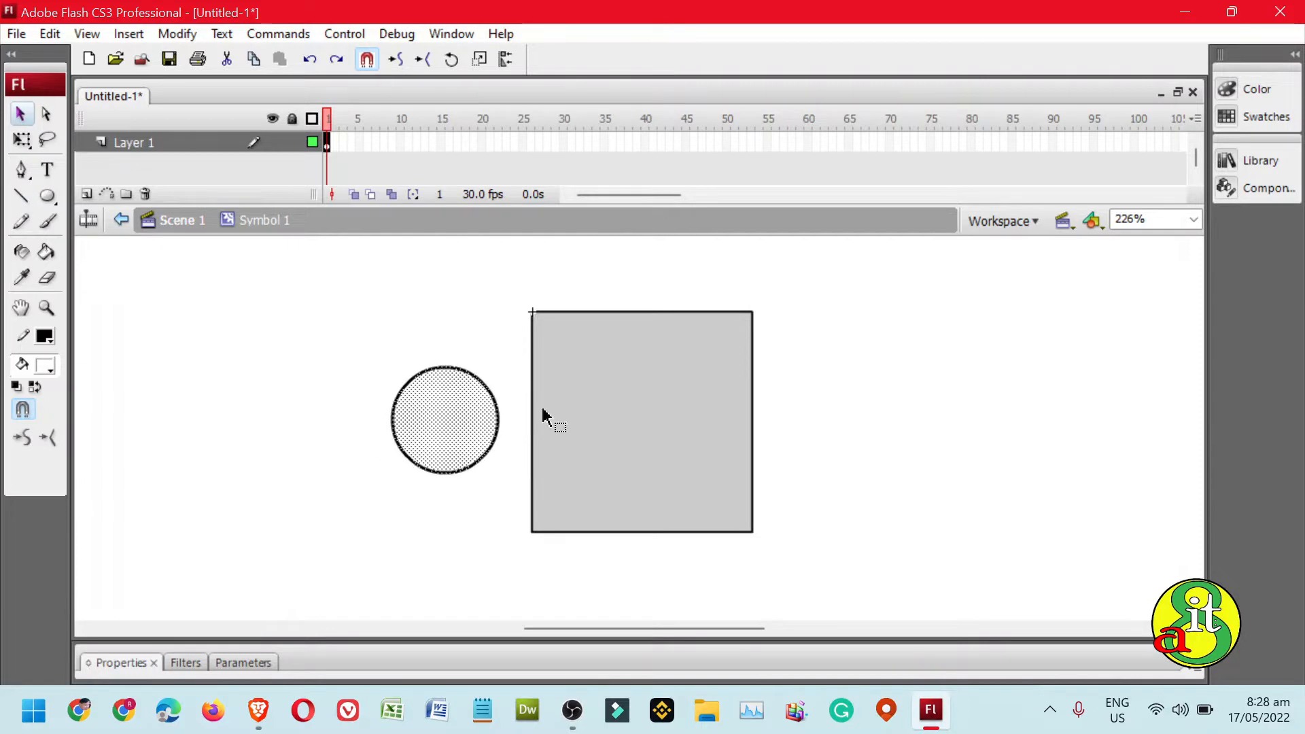
# Group the square's fill and outline into one object
pyautogui.click(609, 401)
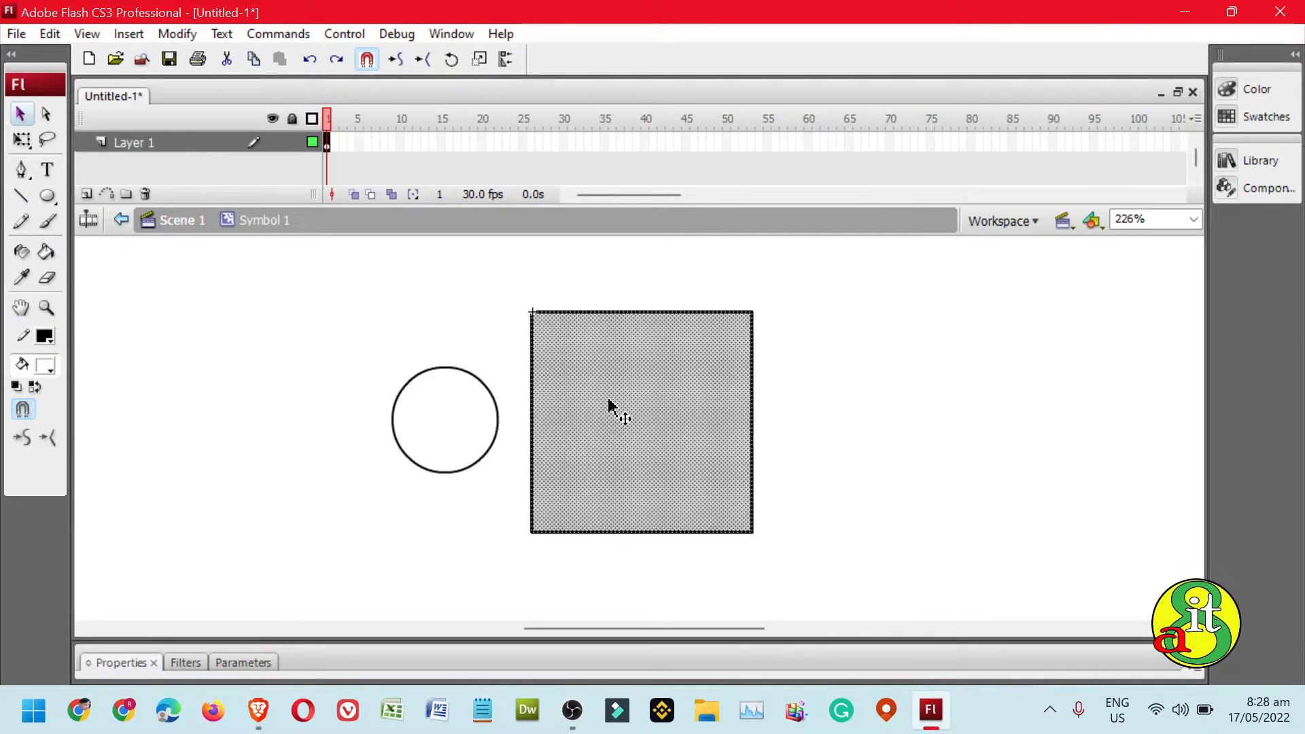
pyautogui.click(178, 36)
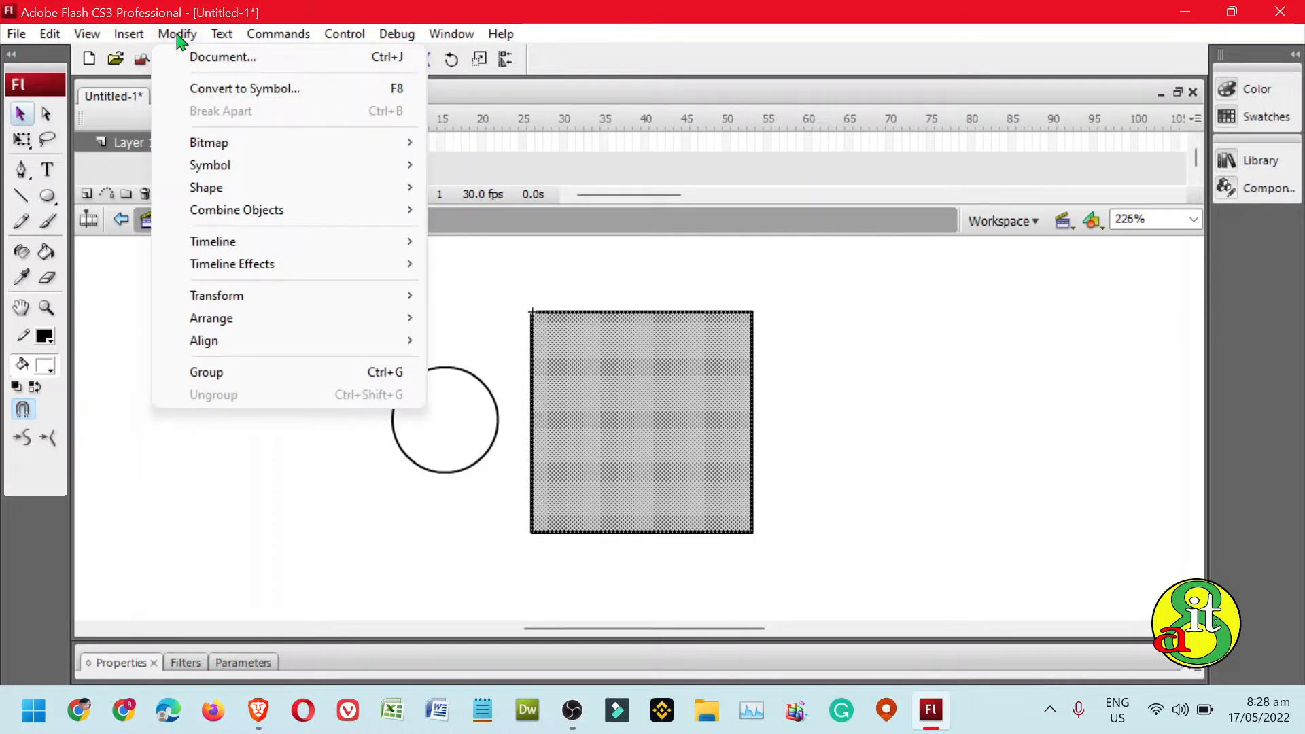
pyautogui.click(284, 376)
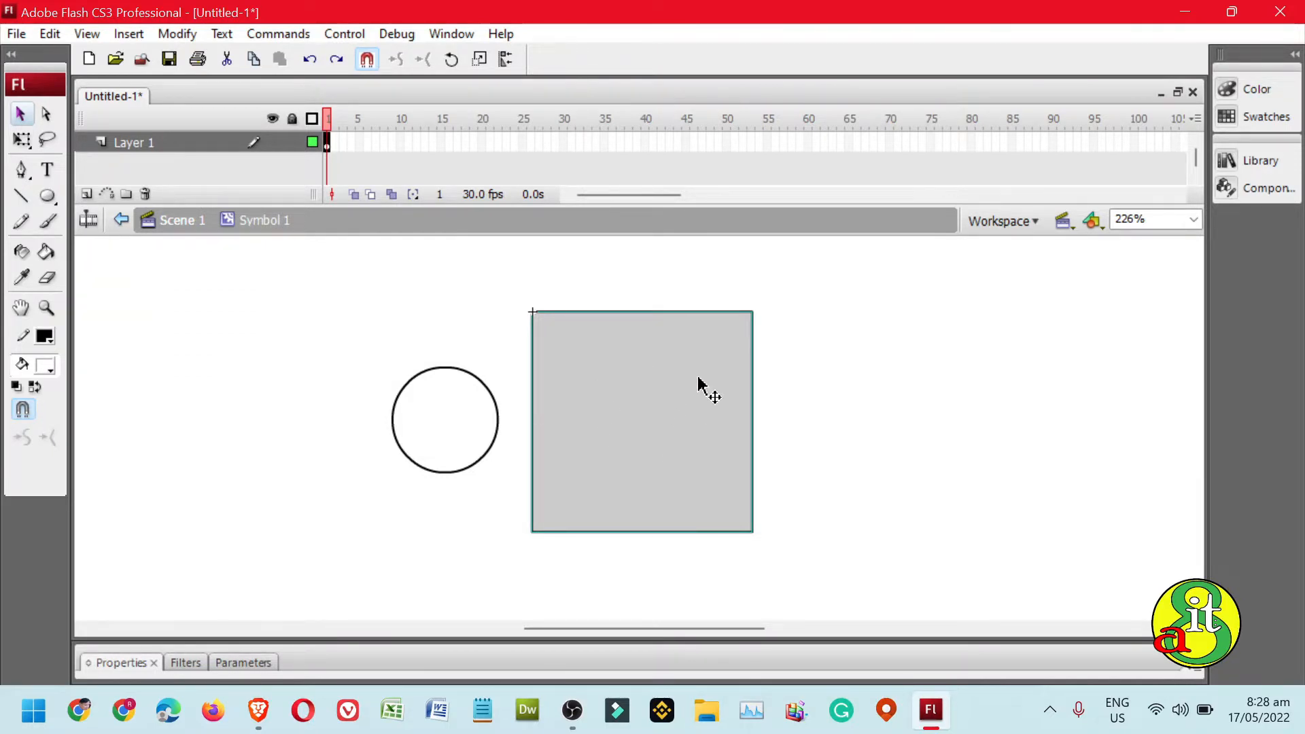
# Move the circle with its outline onto the middle of the square's left edge so the square covers half of it
pyautogui.doubleClick(447, 442)
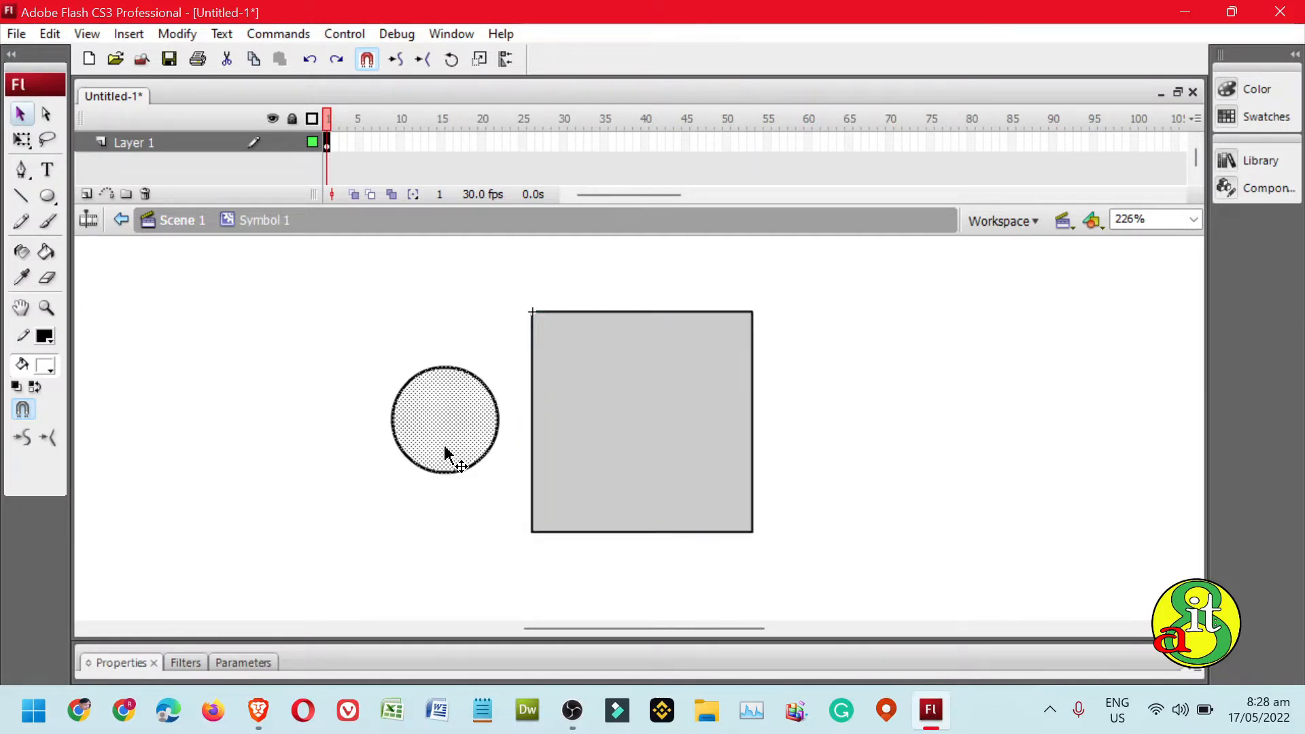
pyautogui.moveTo(445, 446); pyautogui.dragTo(529, 453)
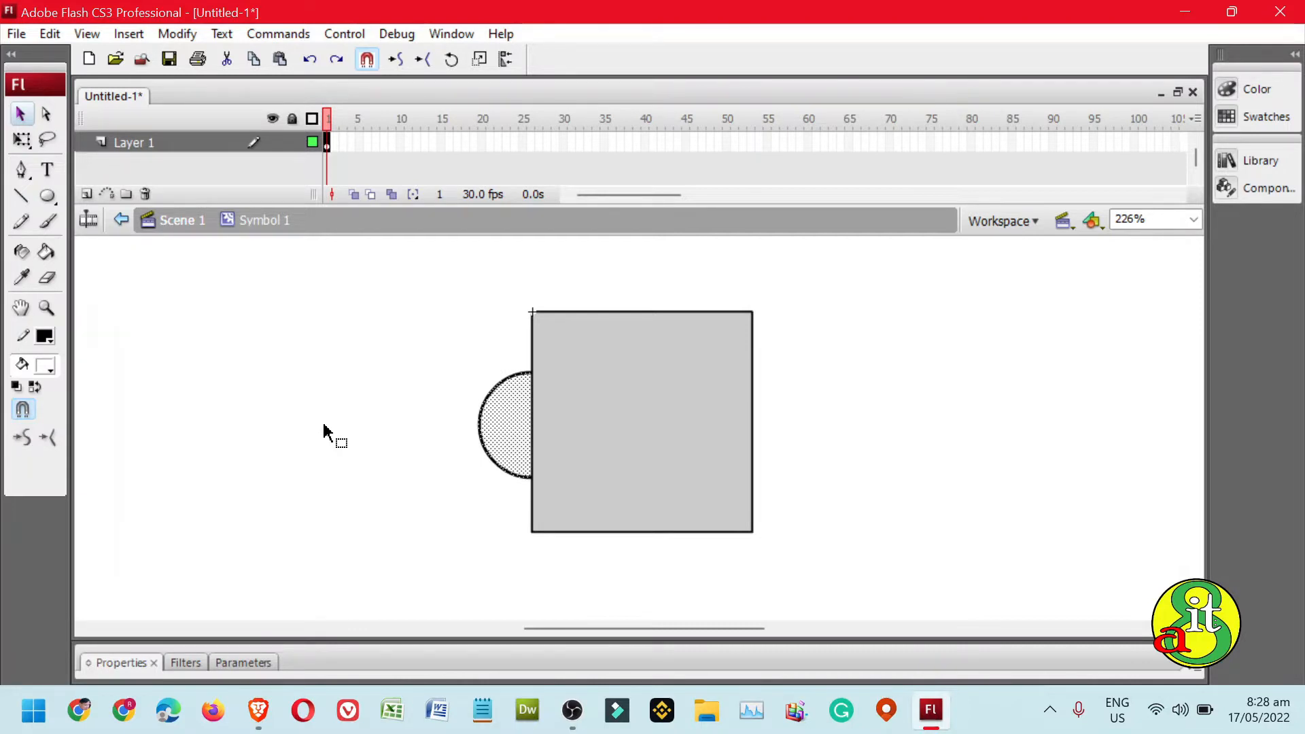
# Paste a copy of the circle in place and move it onto the middle of the square's right edge, half covered by the square
pyautogui.hotkey('ctrl', 'shift', 'Up')
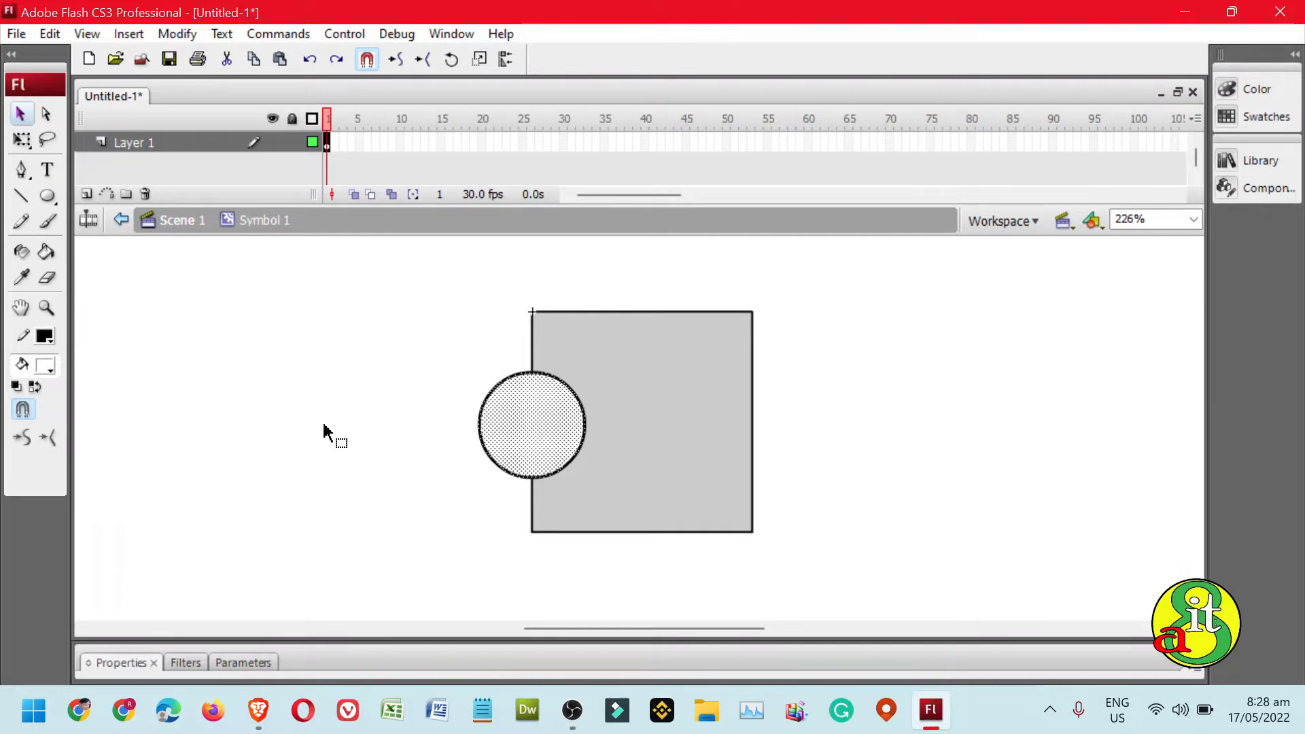
pyautogui.press('Right')
pyautogui.press('Right')
pyautogui.press('Right')
pyautogui.press('Right')
pyautogui.press('Right')
pyautogui.press('Right')
pyautogui.press('Right')
pyautogui.press('Right')
pyautogui.press('Right')
pyautogui.press('Right')
pyautogui.press('Right')
pyautogui.press('Right')
pyautogui.press('Right')
pyautogui.press('Right')
pyautogui.press('Right')
pyautogui.press('Right')
pyautogui.press('Right')
pyautogui.press('Right')
pyautogui.press('Right')
pyautogui.press('Right')
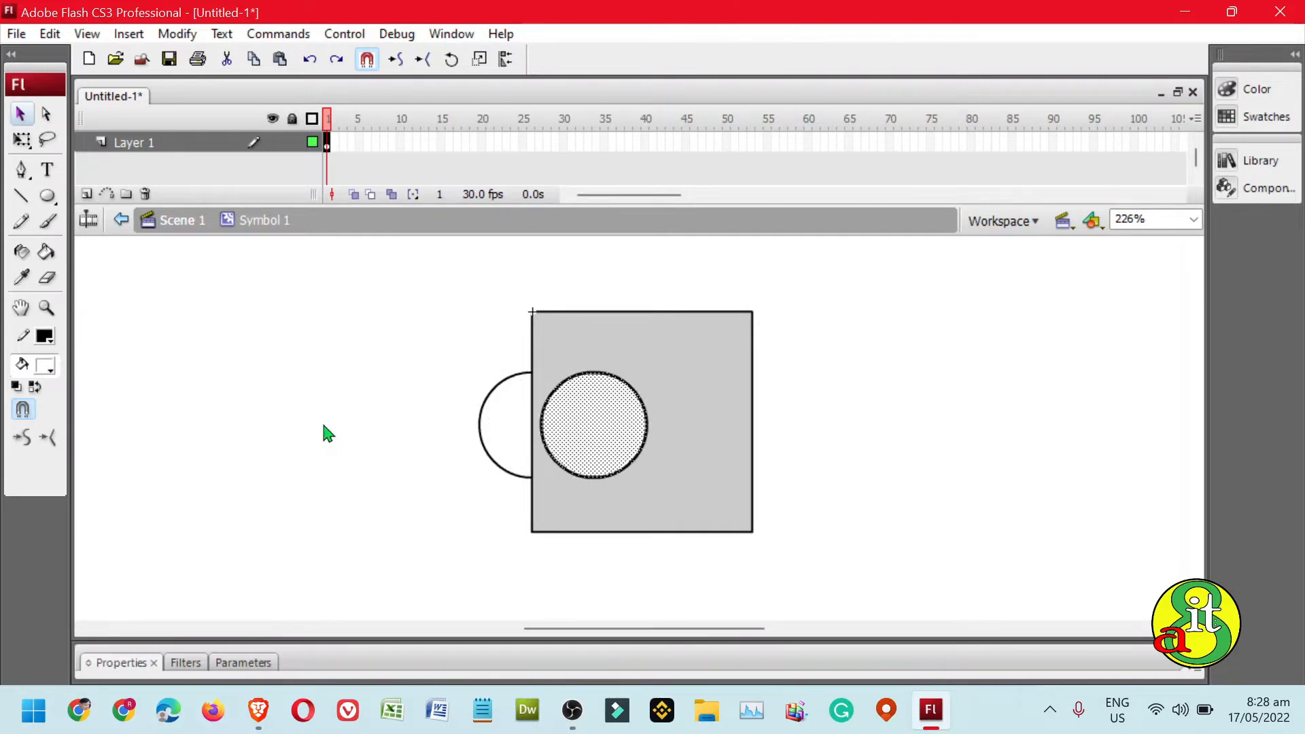
pyautogui.press('Right')
pyautogui.press('Right')
pyautogui.press('Right')
pyautogui.press('Right')
pyautogui.press('Right')
pyautogui.press('Right')
pyautogui.press('Right')
pyautogui.press('Right')
pyautogui.press('Right')
pyautogui.press('Right')
pyautogui.press('Right')
pyautogui.press('Right')
pyautogui.press('Right')
pyautogui.press('Right')
pyautogui.press('Right')
pyautogui.press('Right')
pyautogui.press('Right')
pyautogui.press('Right')
pyautogui.press('Right')
pyautogui.press('Right')
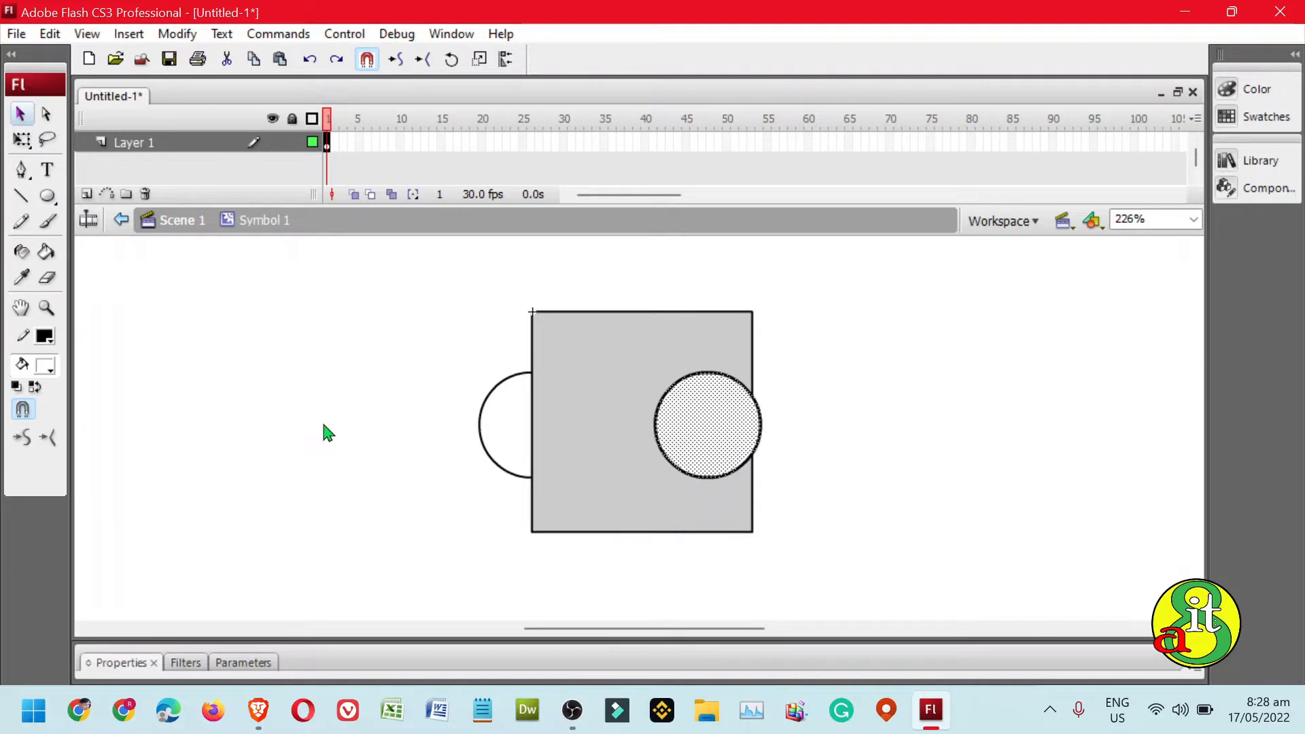
pyautogui.press('Right')
pyautogui.press('Right')
pyautogui.press('Right')
pyautogui.press('Right')
pyautogui.press('Right')
pyautogui.press('Right')
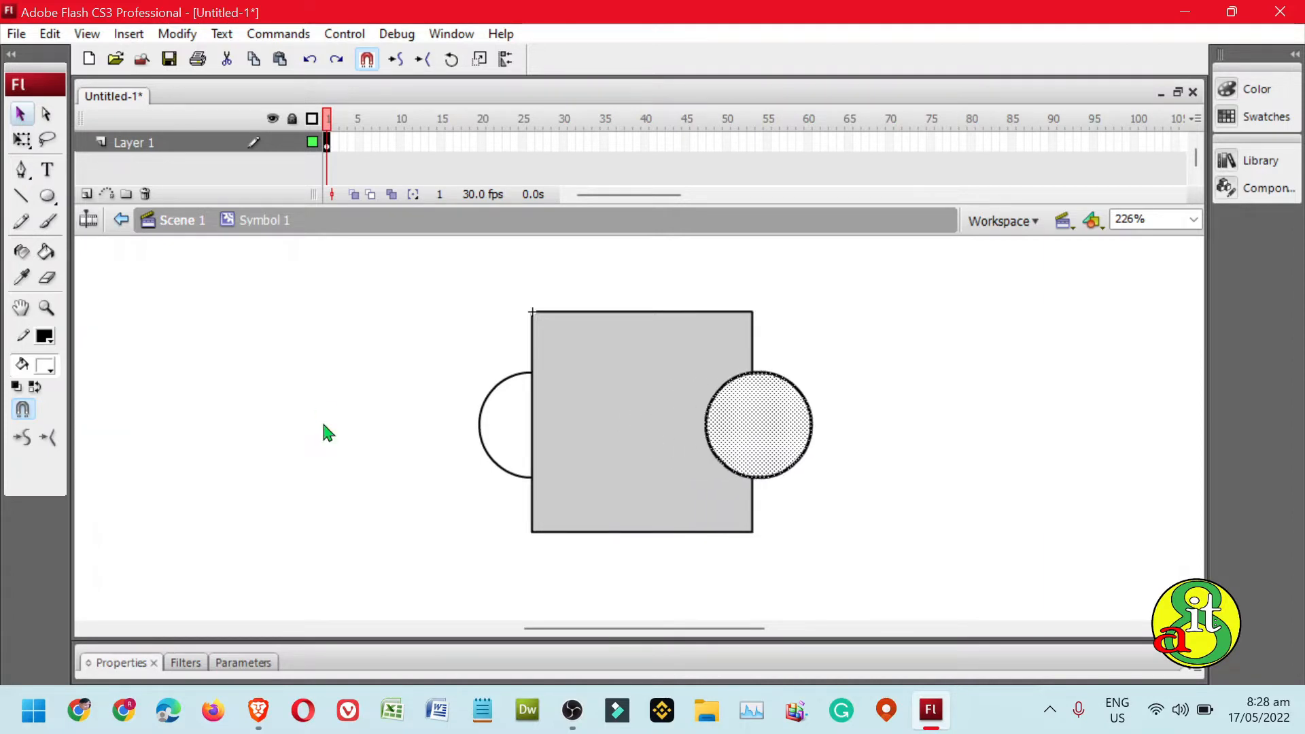
pyautogui.click(891, 402)
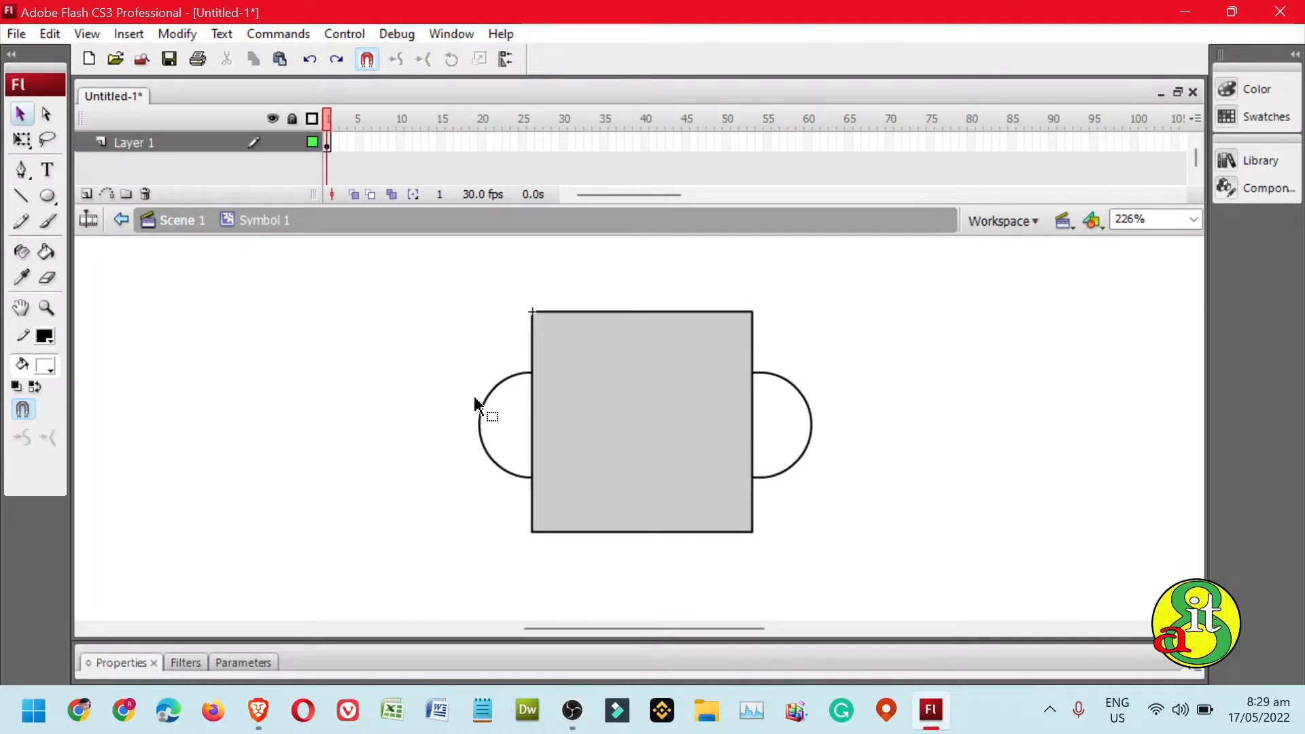
# Paste another copy of the circle over the left one and move it onto the middle of the square's top edge
pyautogui.hotkey('ctrl', 'z')
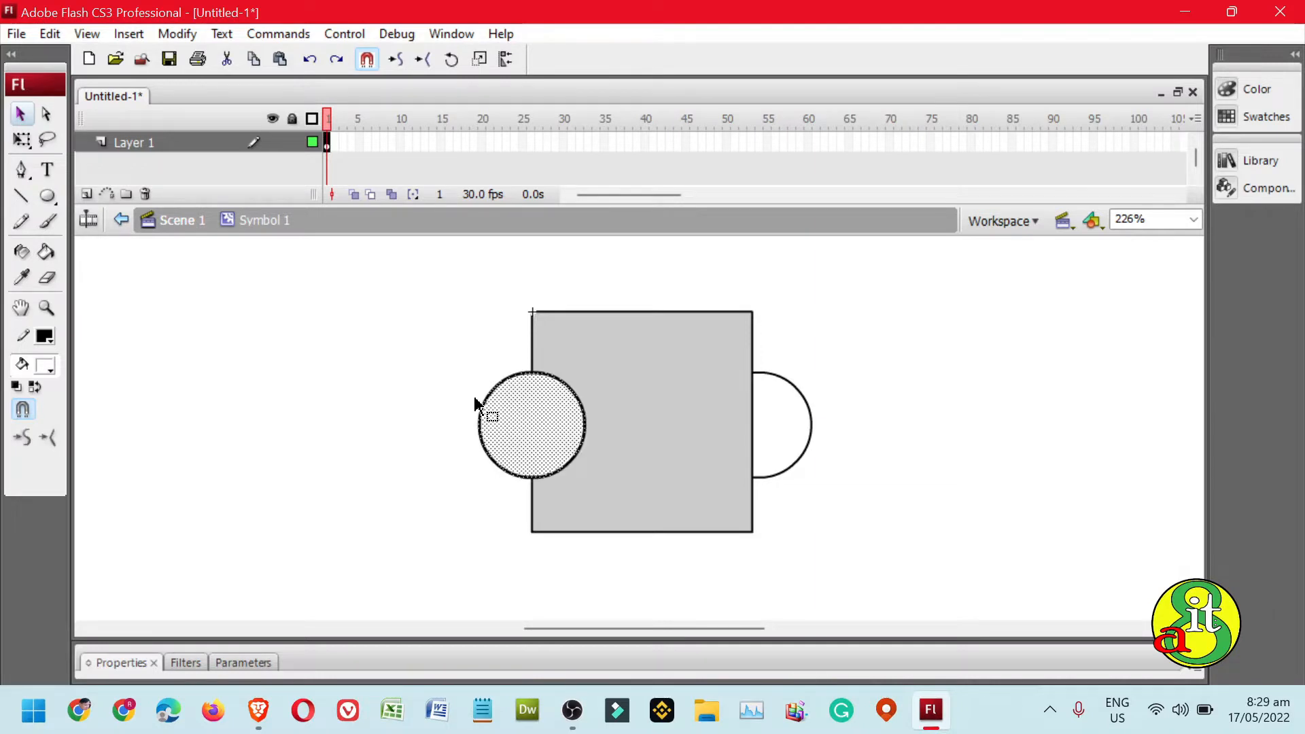
pyautogui.press('Up')
pyautogui.press('Up')
pyautogui.press('Up')
pyautogui.press('Up')
pyautogui.press('Up')
pyautogui.press('Up')
pyautogui.press('Up')
pyautogui.press('Up')
pyautogui.press('Up')
pyautogui.press('Up')
pyautogui.press('Up')
pyautogui.press('Up')
pyautogui.press('Up')
pyautogui.press('Up')
pyautogui.press('Up')
pyautogui.press('Up')
pyautogui.press('Up')
pyautogui.press('Up')
pyautogui.press('Up')
pyautogui.press('Up')
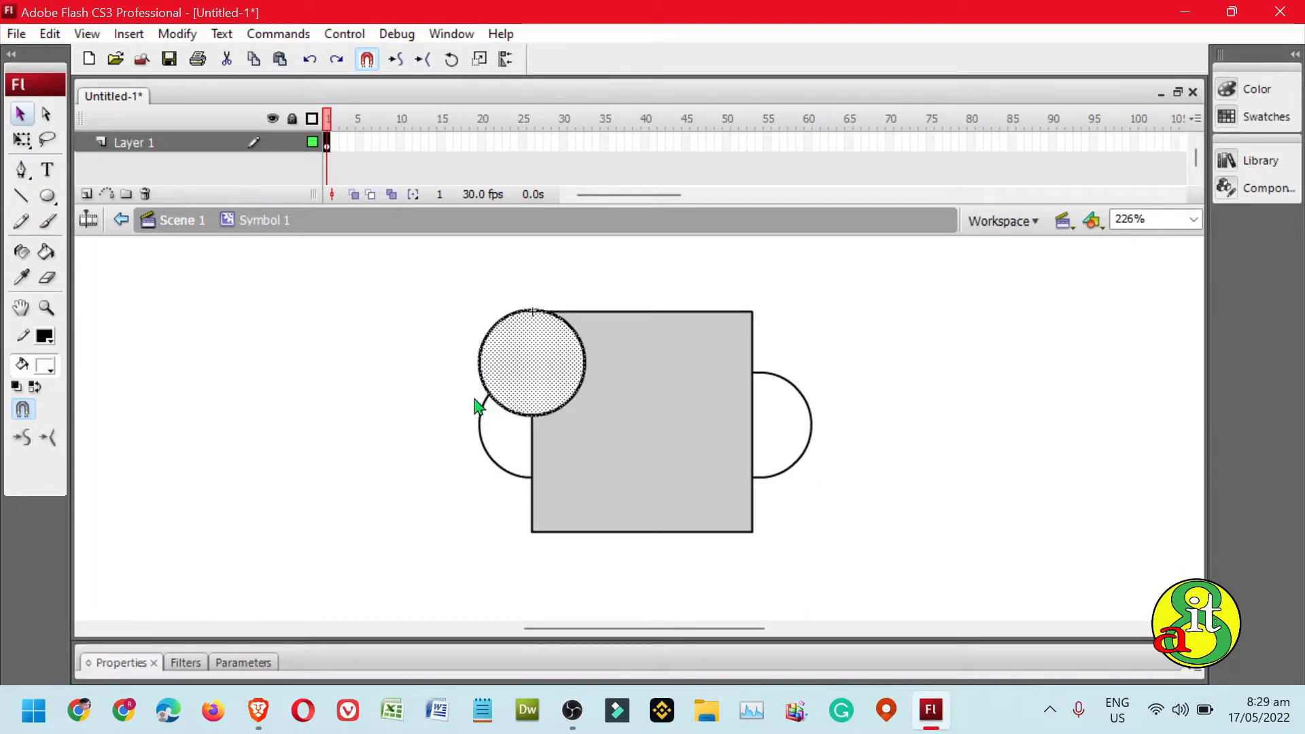
pyautogui.press('Up')
pyautogui.press('Up')
pyautogui.press('Up')
pyautogui.press('Up')
pyautogui.press('Up')
pyautogui.press('Up')
pyautogui.press('Up')
pyautogui.press('Up')
pyautogui.press('Up')
pyautogui.press('Up')
pyautogui.press('Up')
pyautogui.press('Up')
pyautogui.press('Up')
pyautogui.press('Up')
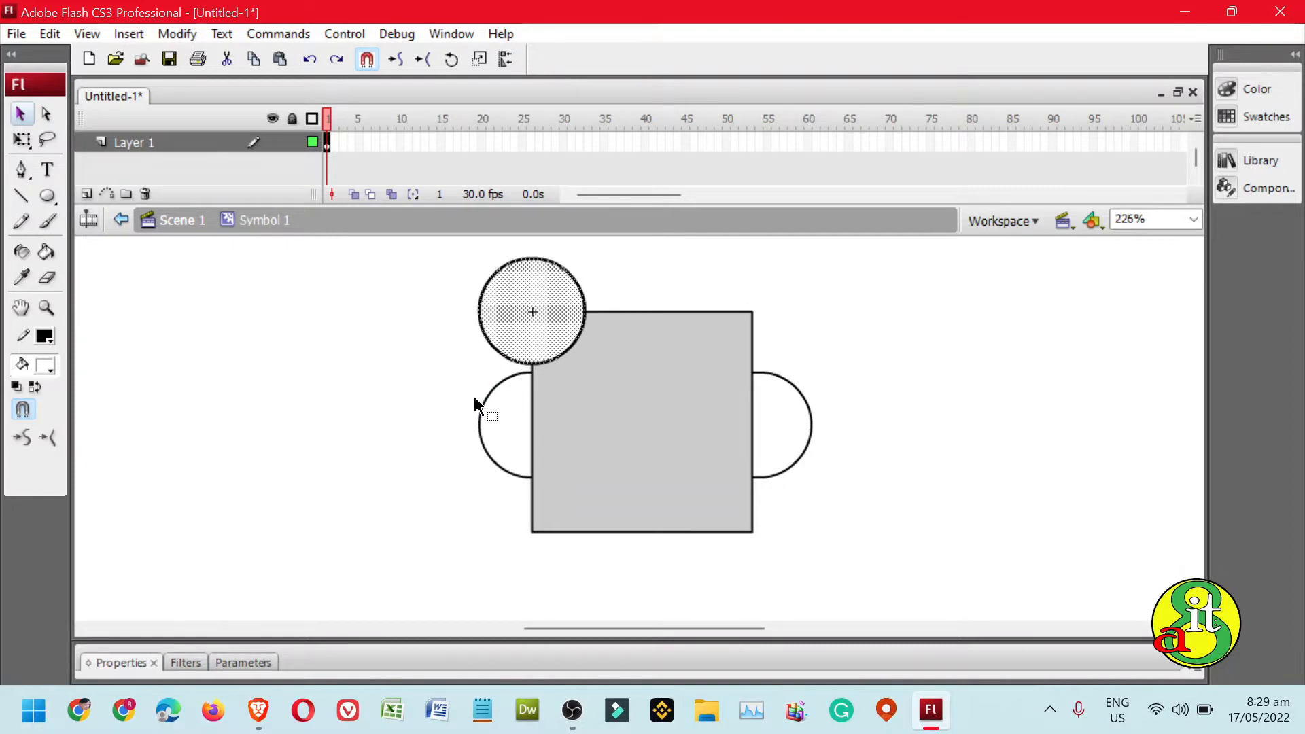
pyautogui.press('Right')
pyautogui.press('Right')
pyautogui.press('Right')
pyautogui.press('Right')
pyautogui.press('Right')
pyautogui.press('Right')
pyautogui.press('Right')
pyautogui.press('Right')
pyautogui.press('Right')
pyautogui.press('Right')
pyautogui.press('Right')
pyautogui.press('Right')
pyautogui.press('Right')
pyautogui.press('Right')
pyautogui.press('Right')
pyautogui.press('Right')
pyautogui.press('Right')
pyautogui.press('Right')
pyautogui.press('Right')
pyautogui.press('Right')
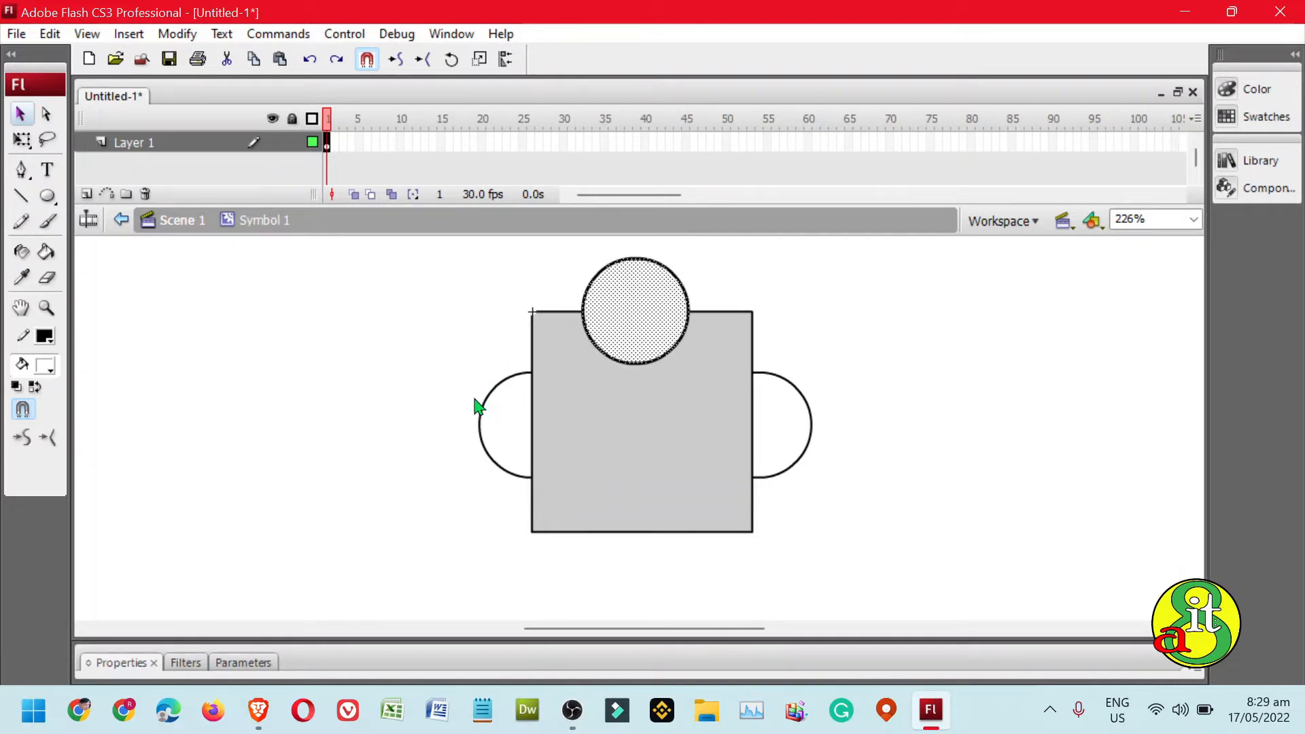
pyautogui.press('Right')
pyautogui.press('Right')
pyautogui.press('Right')
pyautogui.press('Right')
pyautogui.press('Right')
pyautogui.press('Right')
pyautogui.press('Right')
pyautogui.press('Right')
pyautogui.press('Right')
pyautogui.press('Right')
pyautogui.press('Right')
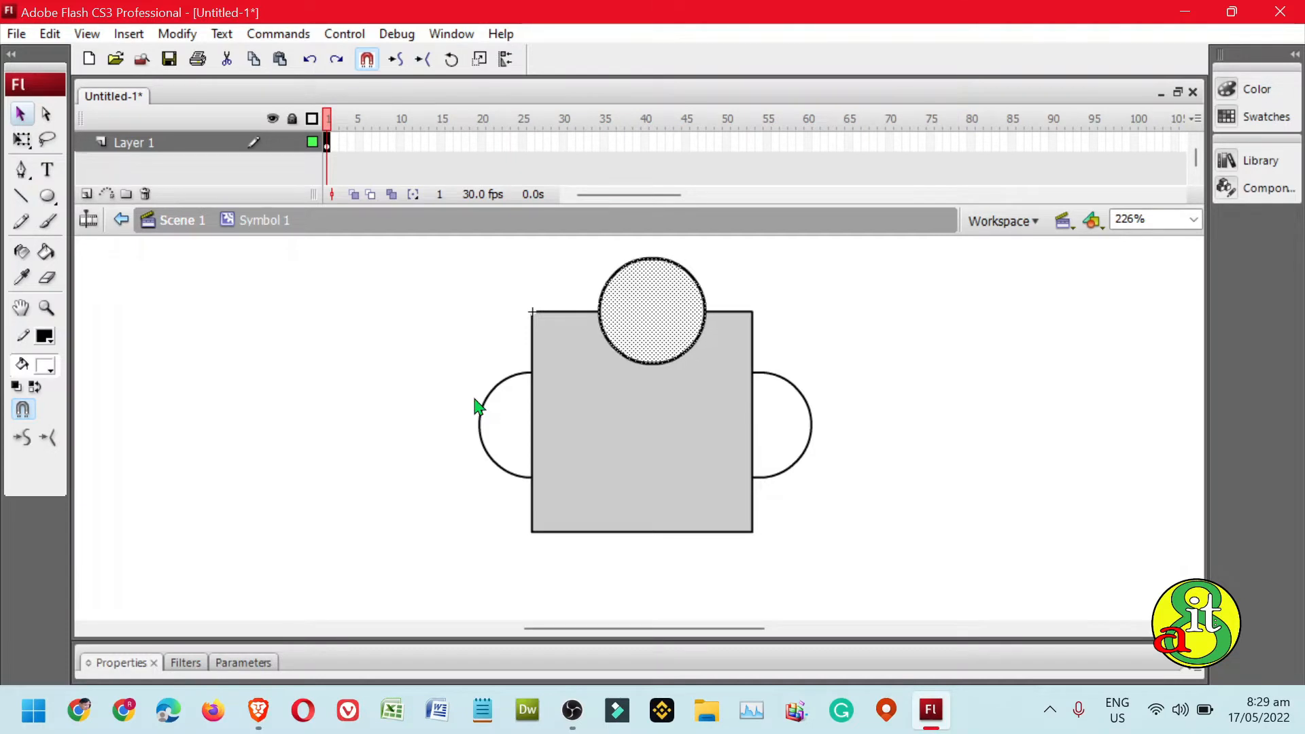
pyautogui.press('Left')
pyautogui.press('Left')
pyautogui.press('Left')
pyautogui.press('Left')
pyautogui.press('Left')
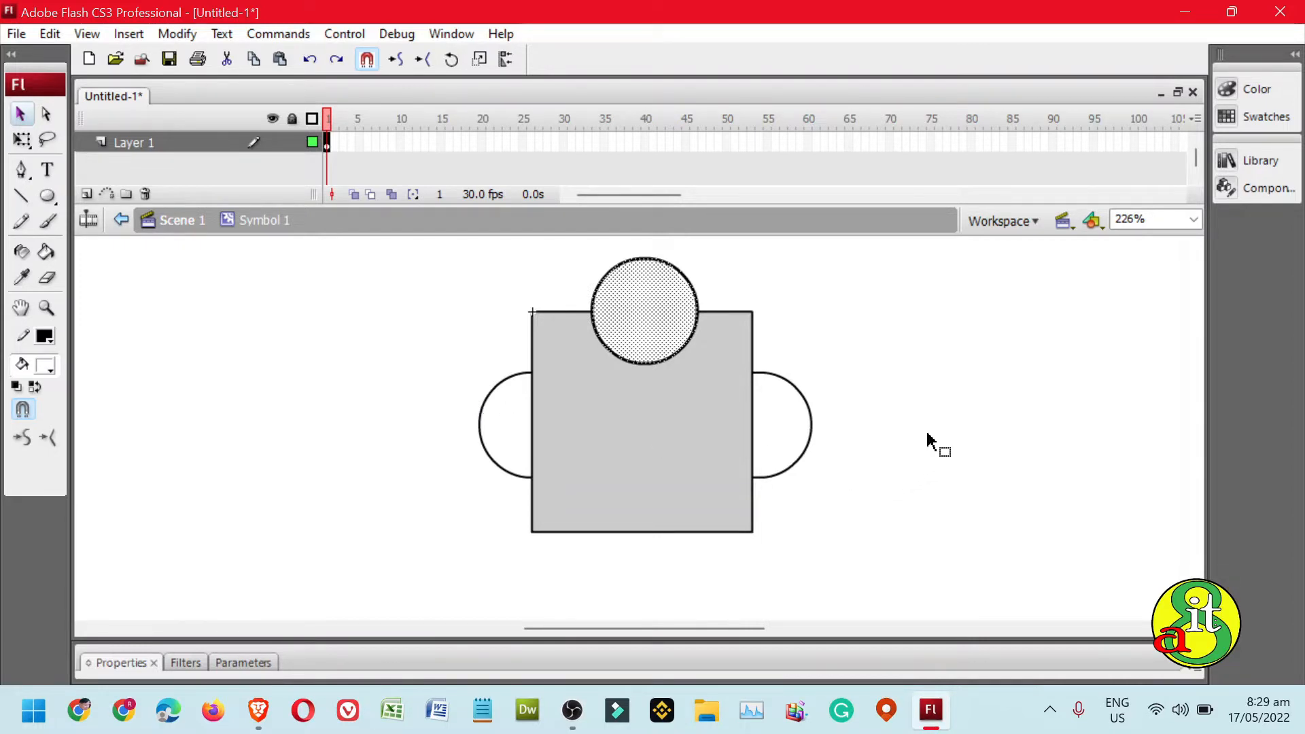
pyautogui.click(918, 393)
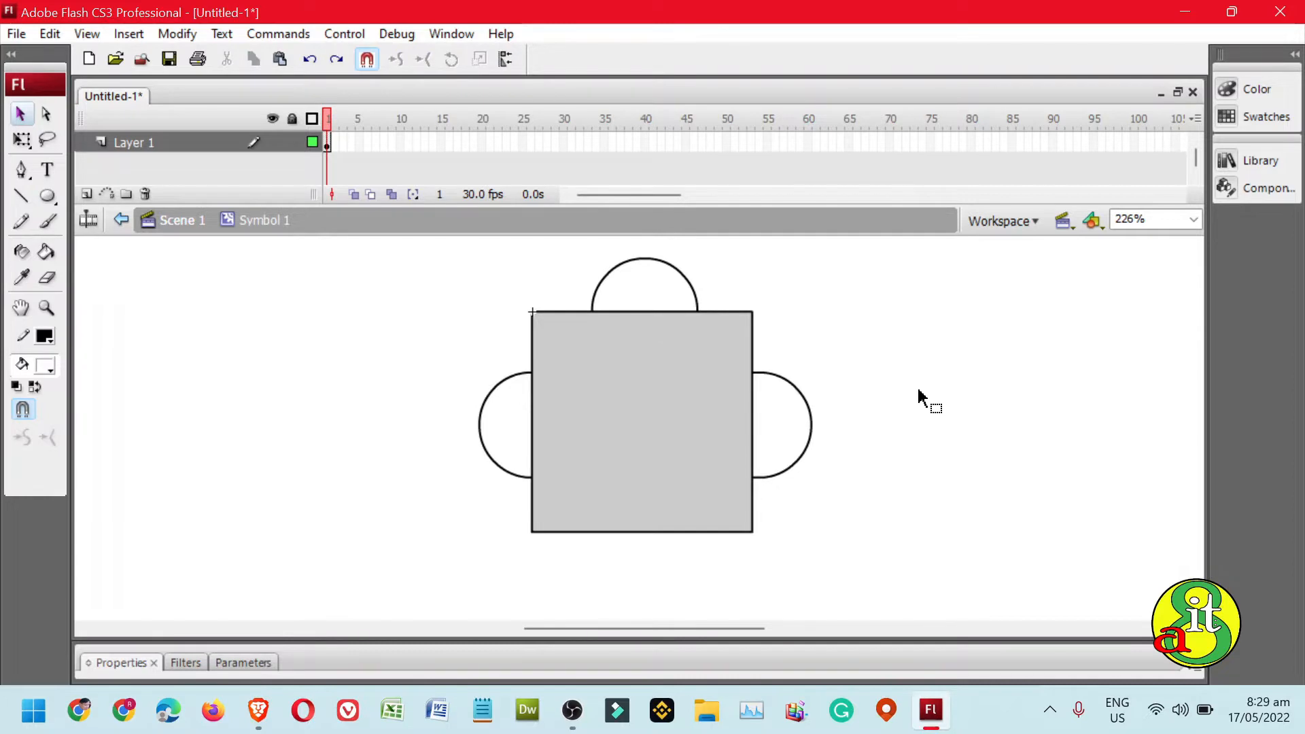
# Paste a copy of the top circle in place and move it straight down onto the middle of the square's bottom edge
pyautogui.hotkey('ctrl', 'z')
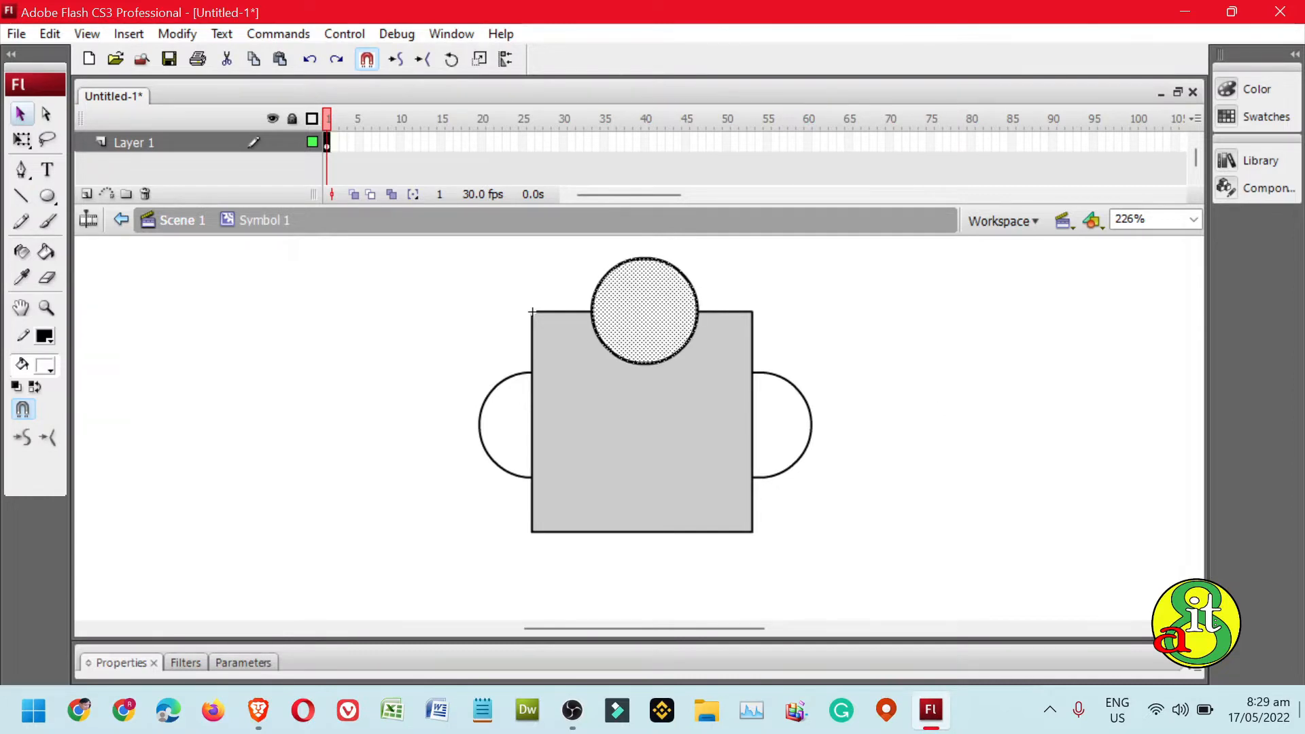
pyautogui.hotkey('shift', 'Down')
pyautogui.hotkey('shift', 'Down')
pyautogui.hotkey('shift', 'Down')
pyautogui.hotkey('shift', 'Down')
pyautogui.hotkey('shift', 'Down')
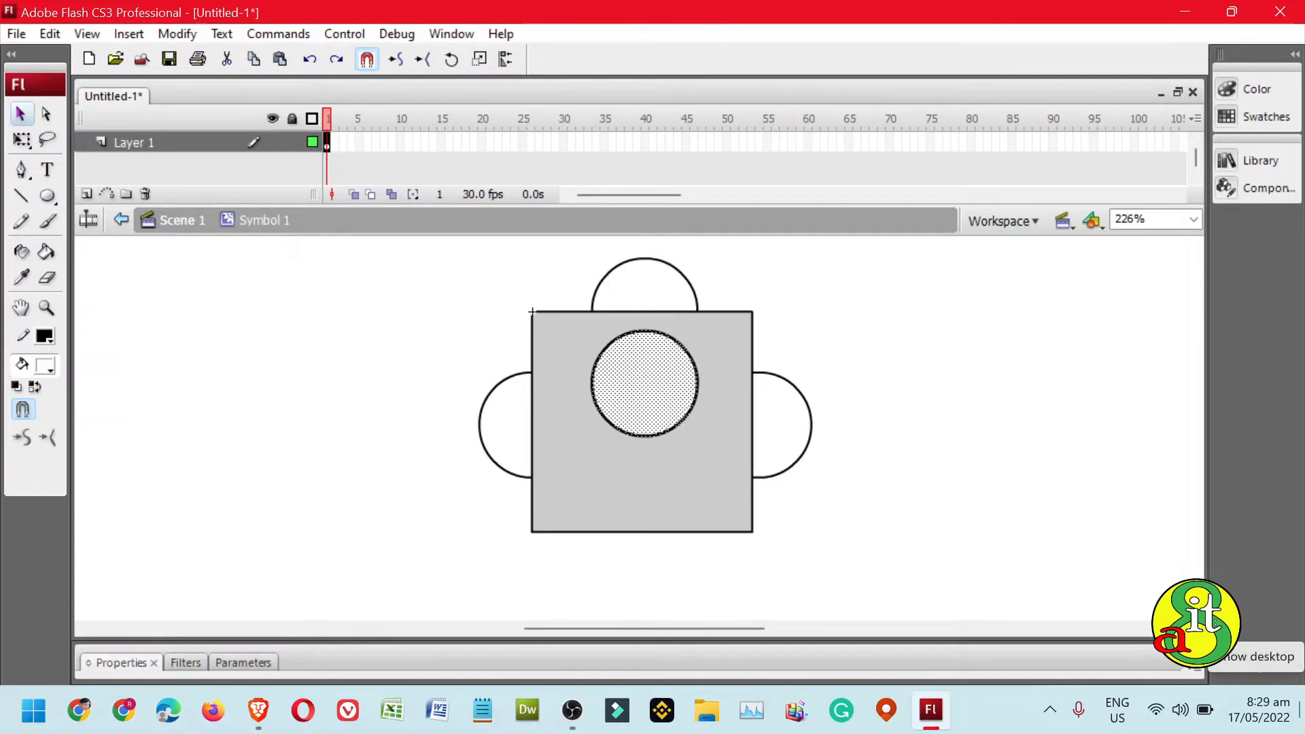
pyautogui.hotkey('shift', 'Down')
pyautogui.hotkey('shift', 'Down')
pyautogui.hotkey('shift', 'Down')
pyautogui.hotkey('shift', 'Down')
pyautogui.hotkey('shift', 'Down')
pyautogui.hotkey('shift', 'Down')
pyautogui.hotkey('shift', 'Down')
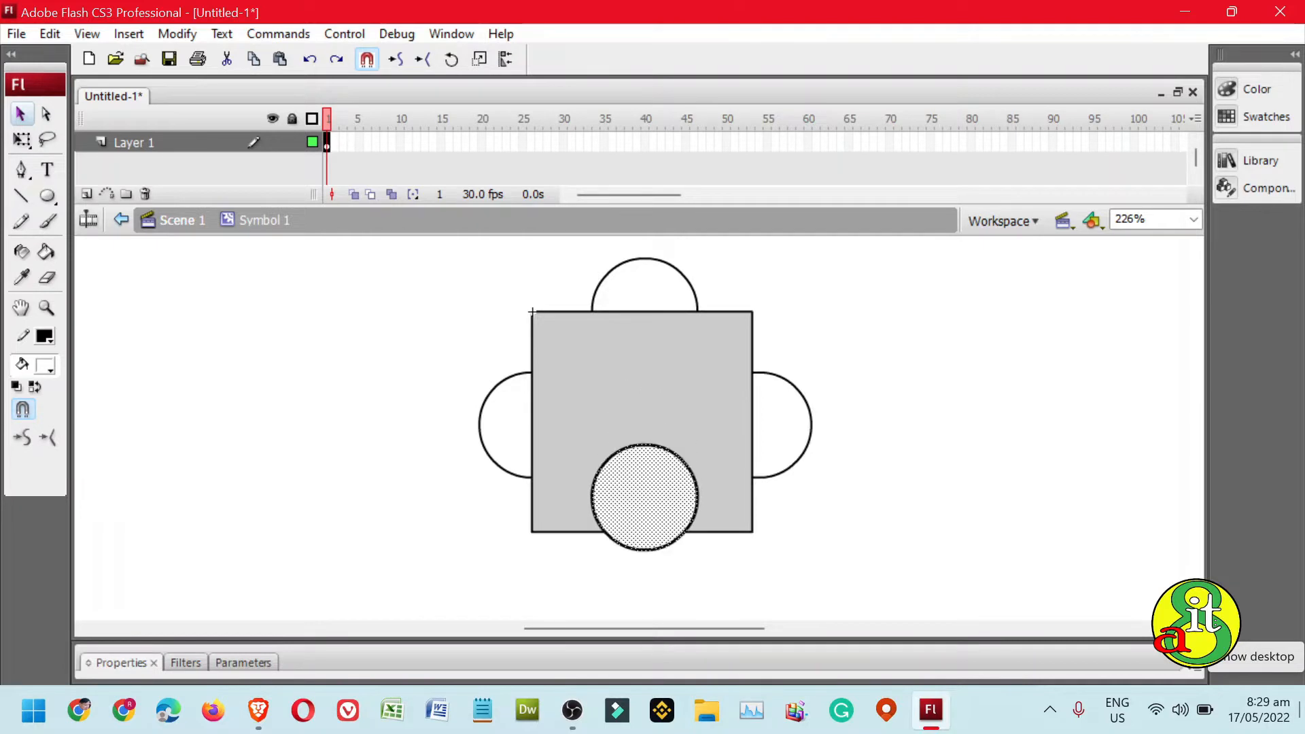
pyautogui.hotkey('shift', 'Down')
pyautogui.hotkey('shift', 'Down')
pyautogui.hotkey('shift', 'Down')
pyautogui.hotkey('shift', 'Down')
pyautogui.hotkey('shift', 'Up')
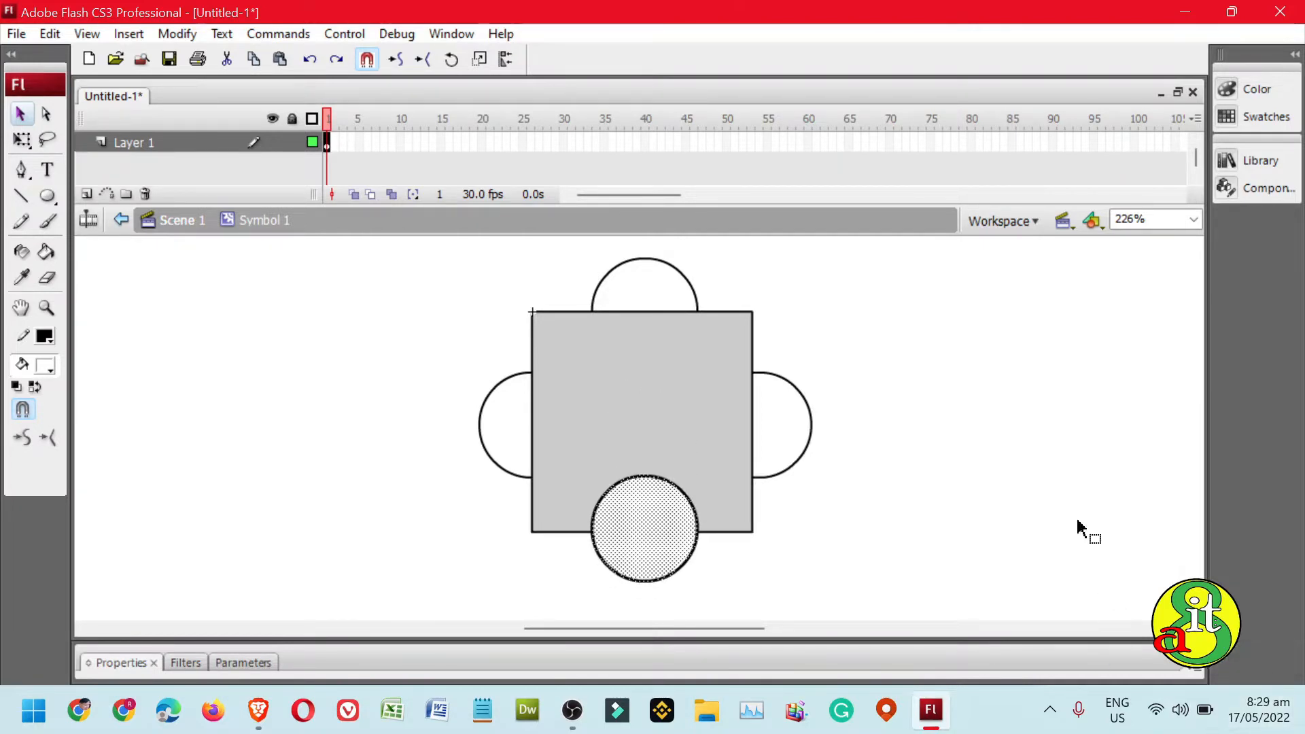
pyautogui.click(973, 462)
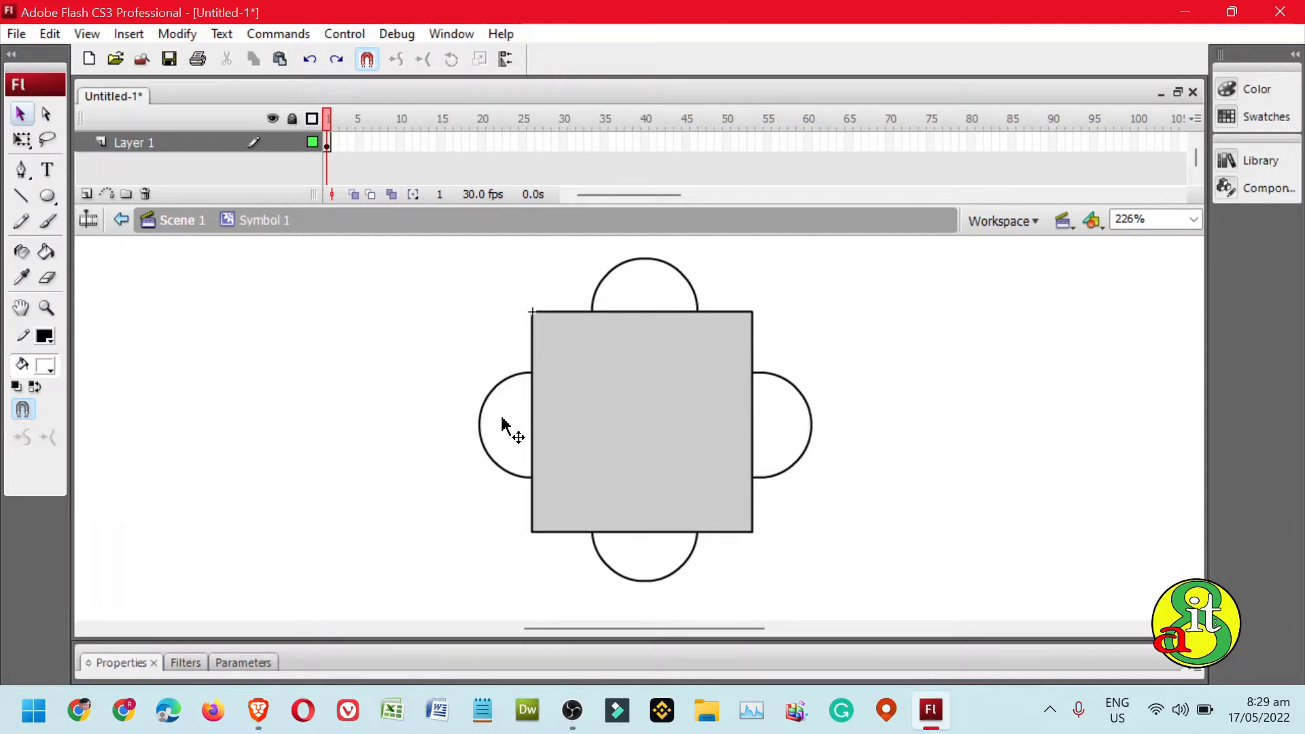
# Fill the left and right half circles with red #FF0000 using the Paint Bucket tool
pyautogui.click(55, 251)
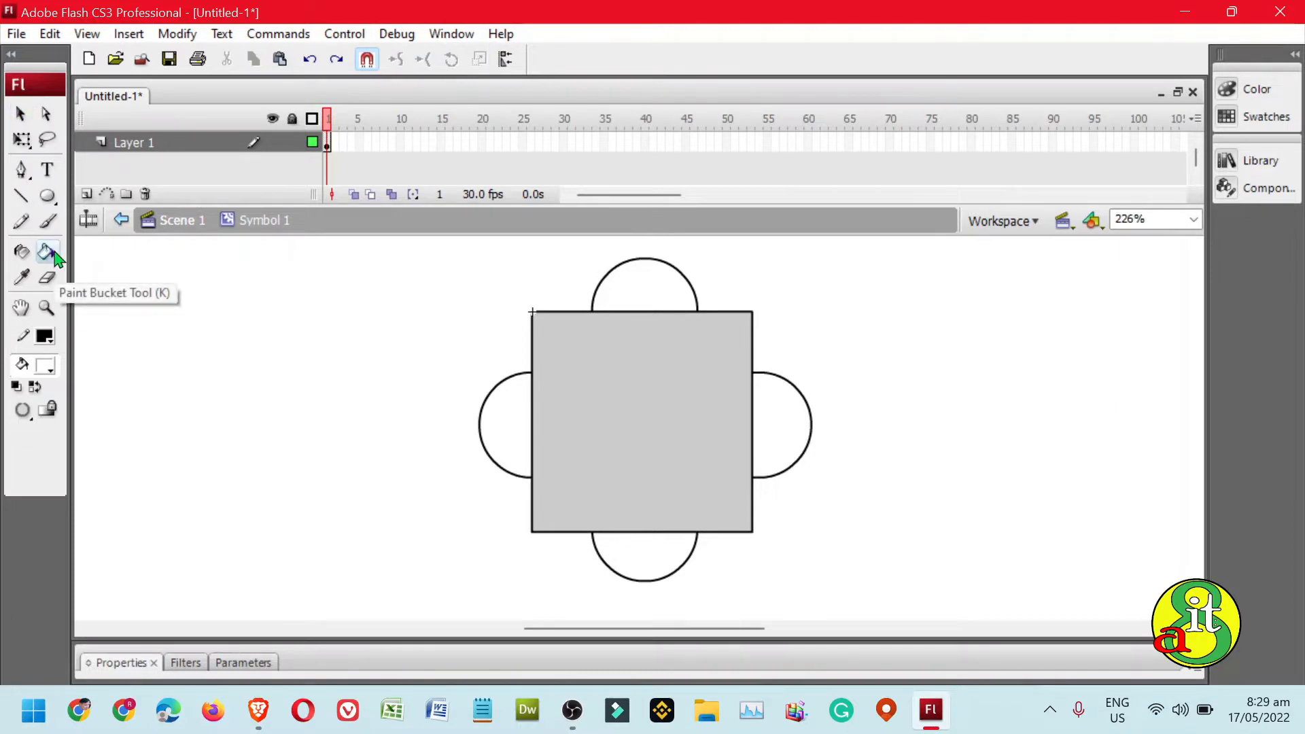
pyautogui.click(49, 372)
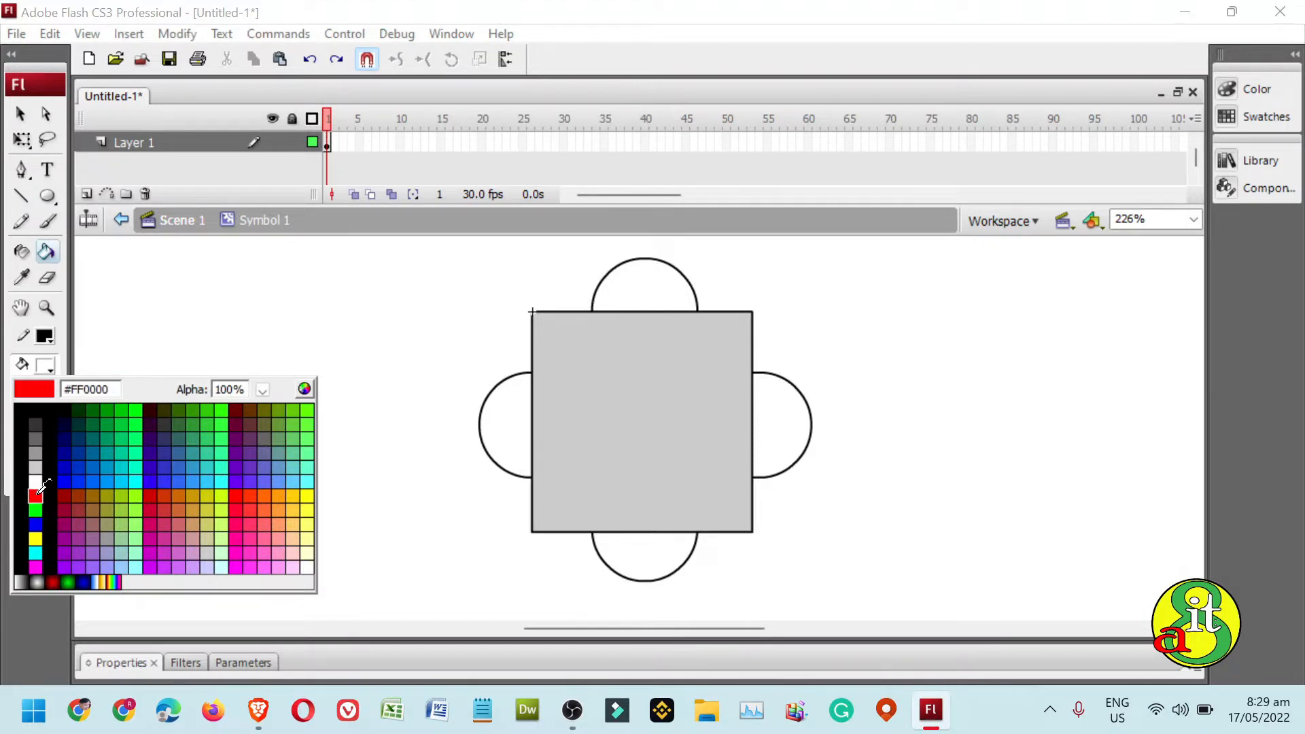
pyautogui.click(35, 496)
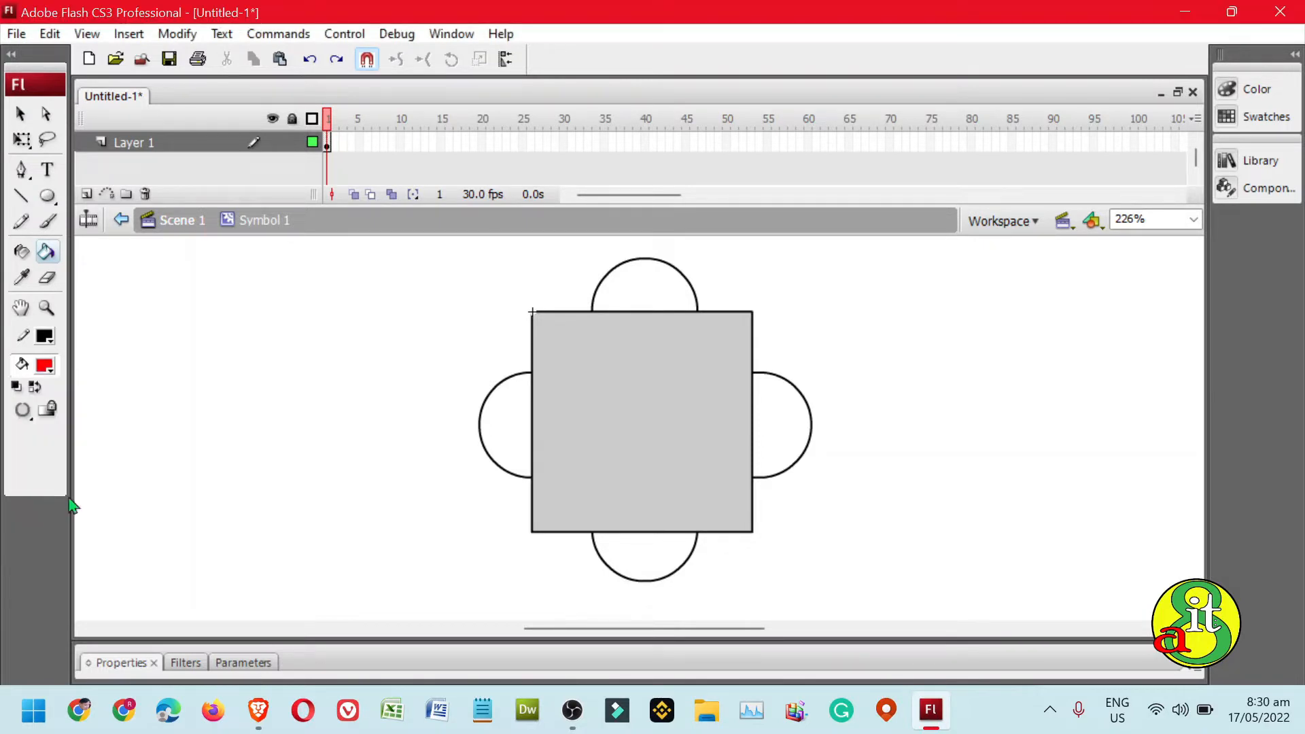
pyautogui.click(504, 410)
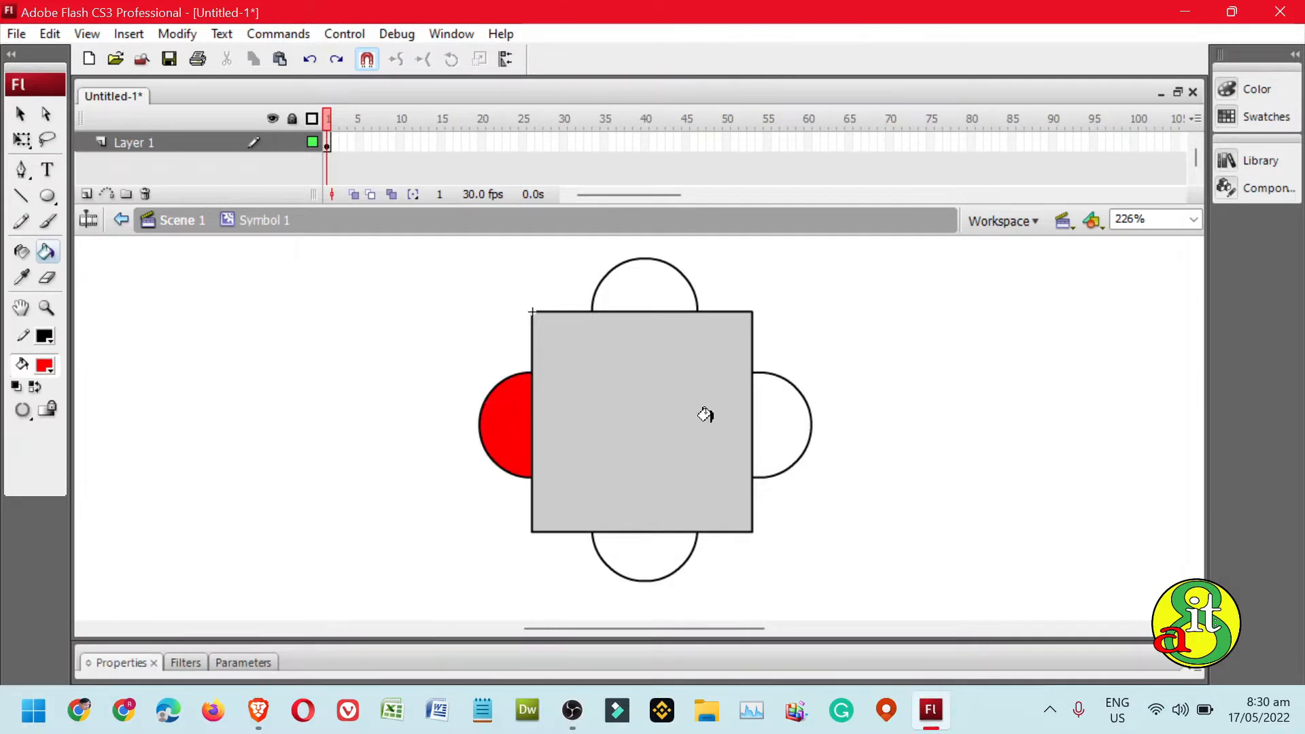
pyautogui.click(769, 419)
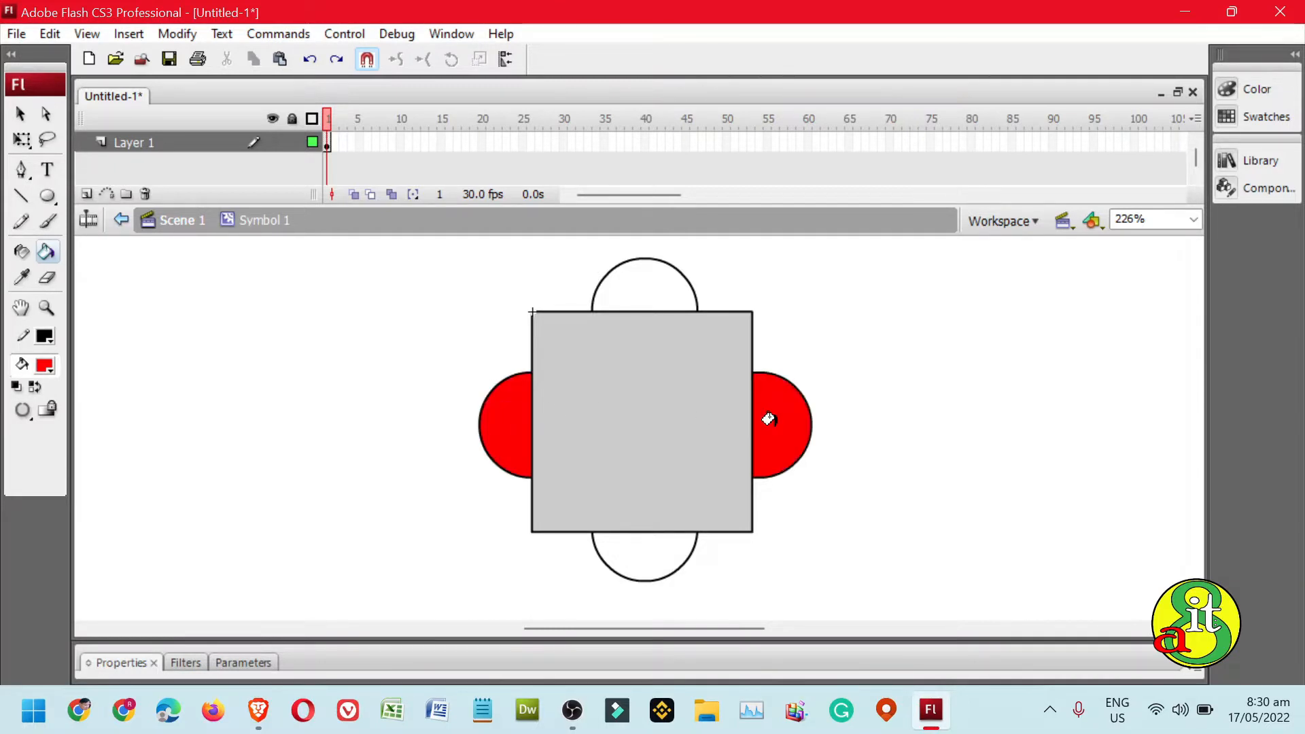
# Fill the top and bottom half circles with bright green using the Paint Bucket tool
pyautogui.click(46, 367)
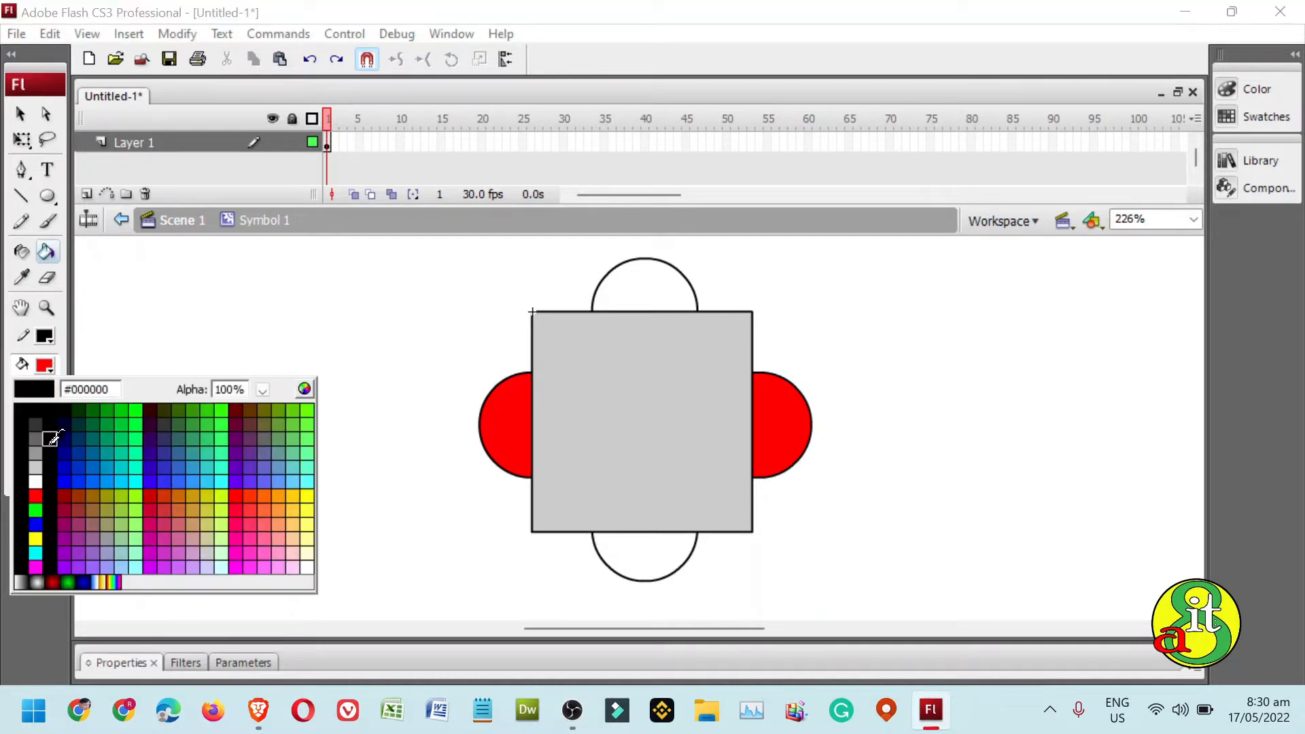
pyautogui.click(35, 510)
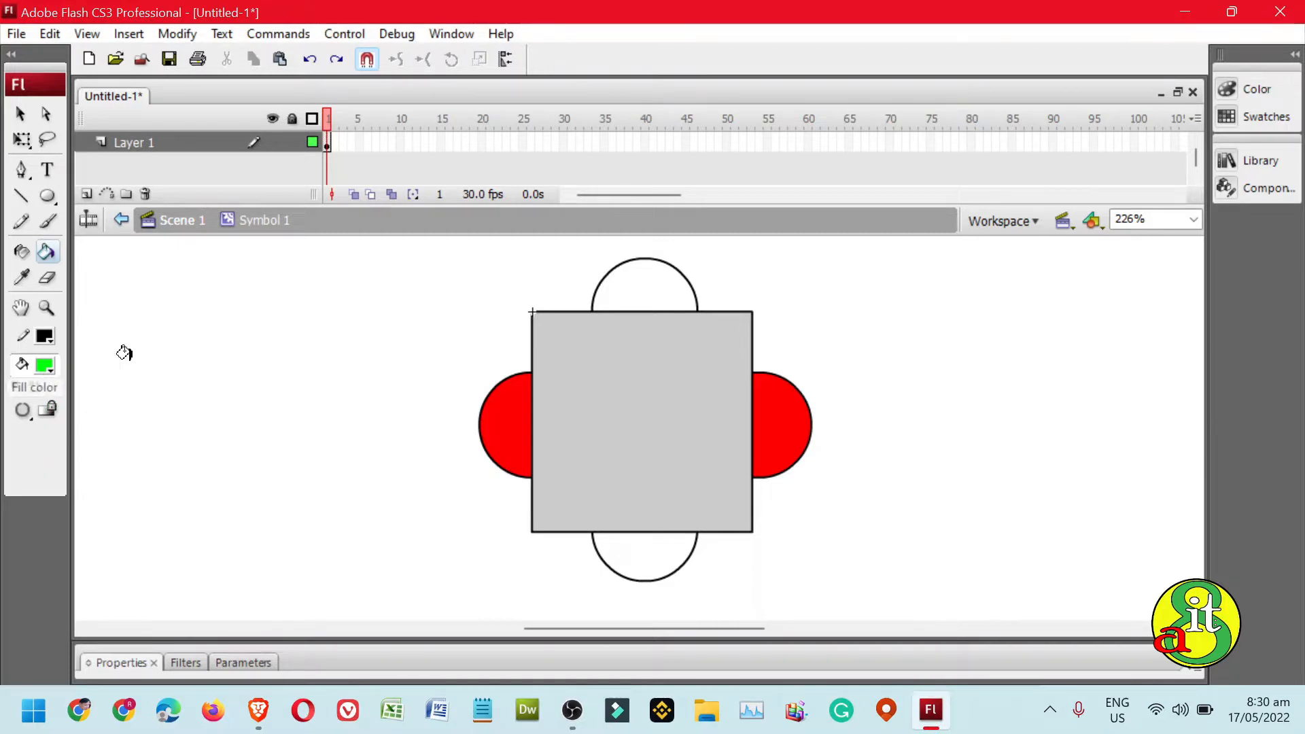
pyautogui.click(635, 286)
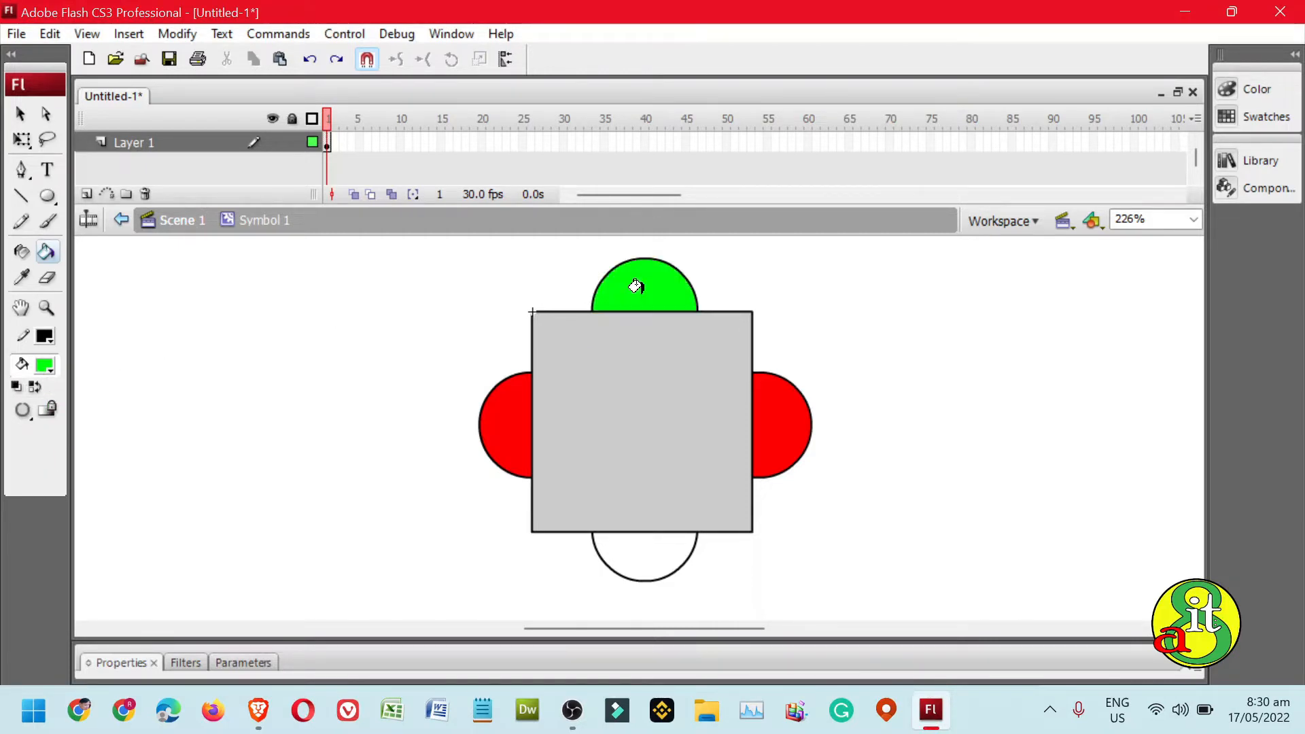
pyautogui.click(633, 537)
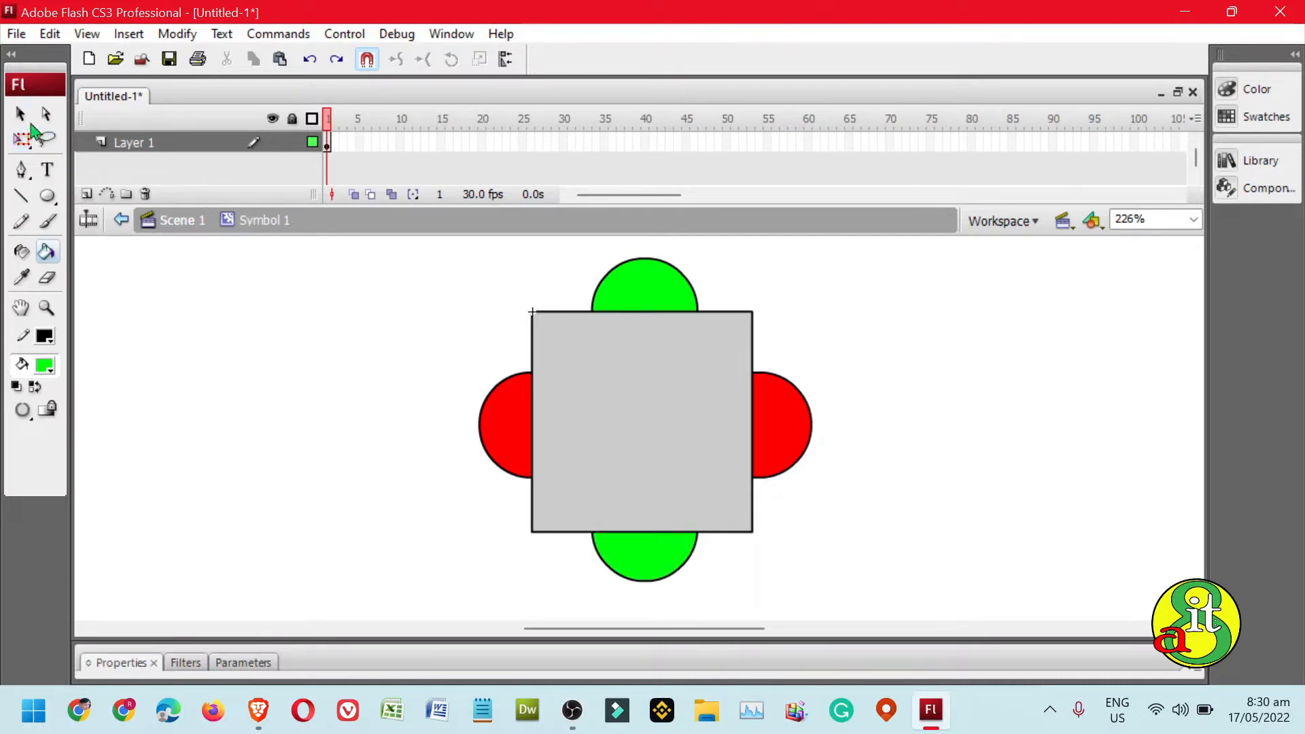
# Return from the symbol to Scene 1 and move the traffic light movie clip slightly up and to the right on the stage
pyautogui.click(20, 113)
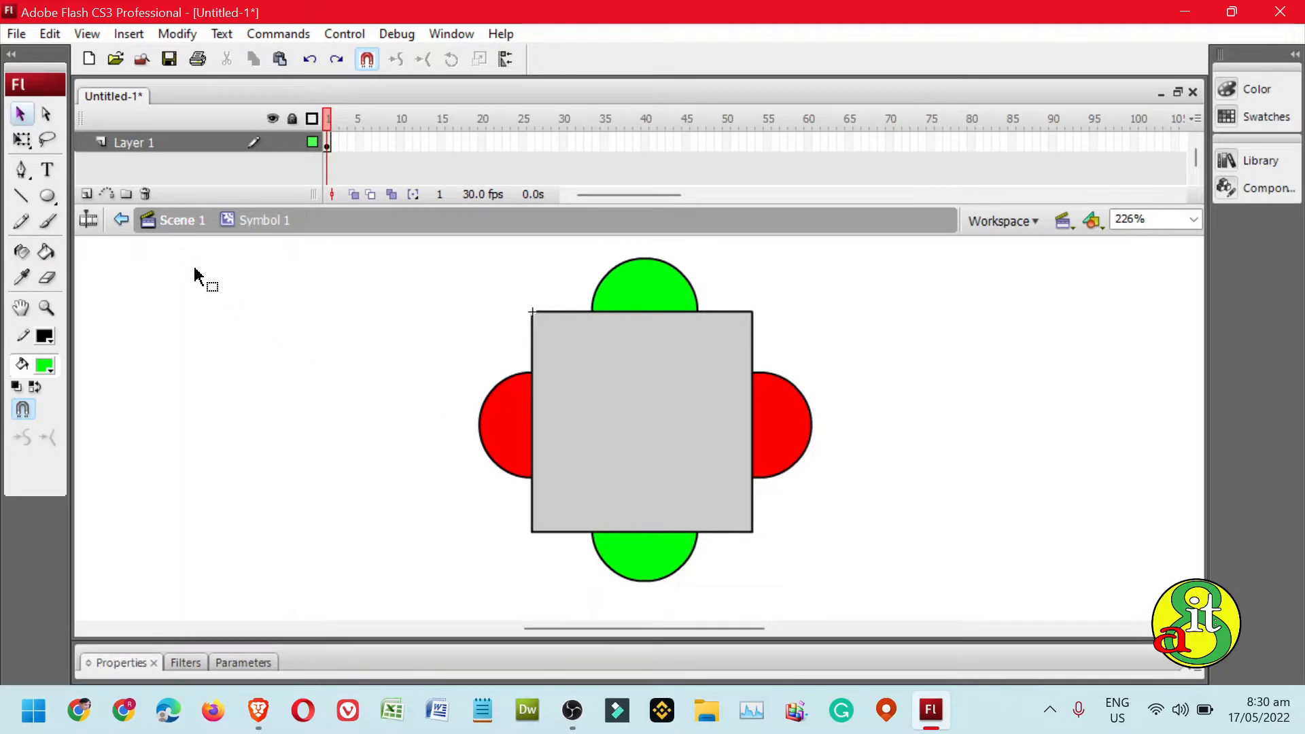
pyautogui.click(191, 230)
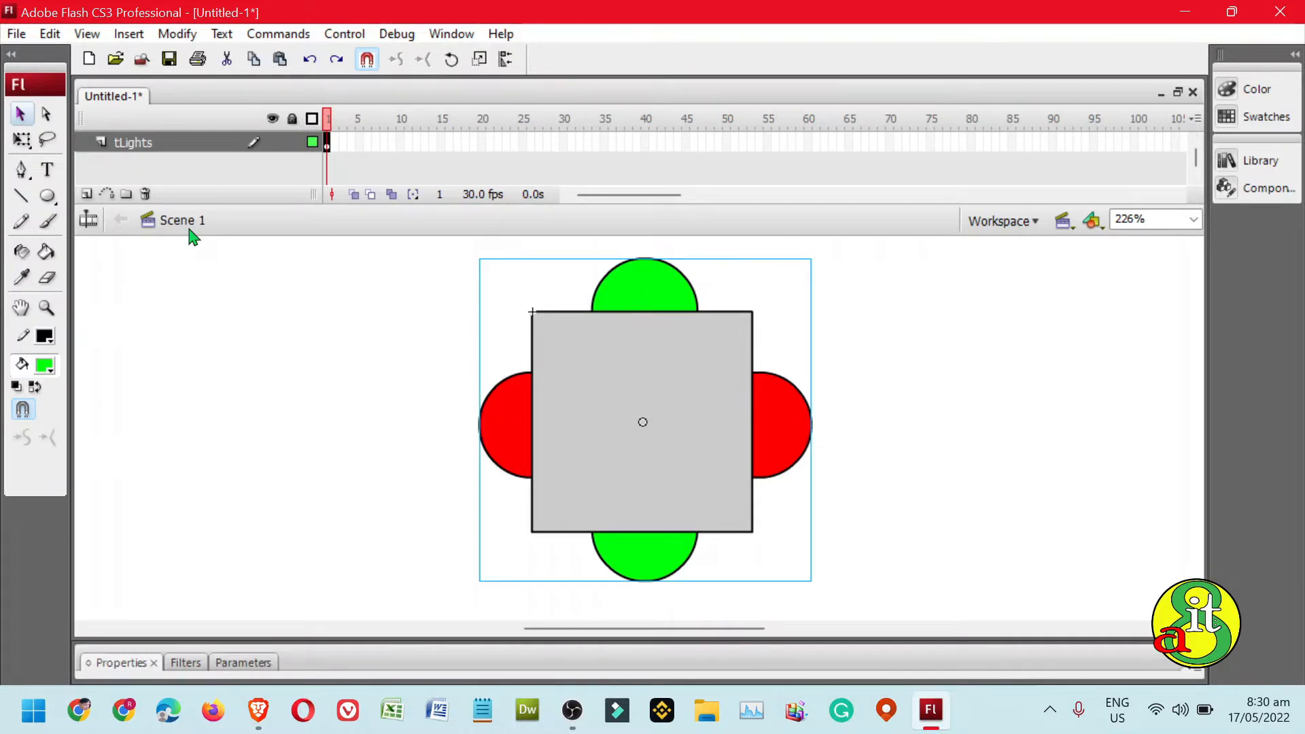
pyautogui.hotkey('ctrl', '-')
pyautogui.hotkey('ctrl', '-')
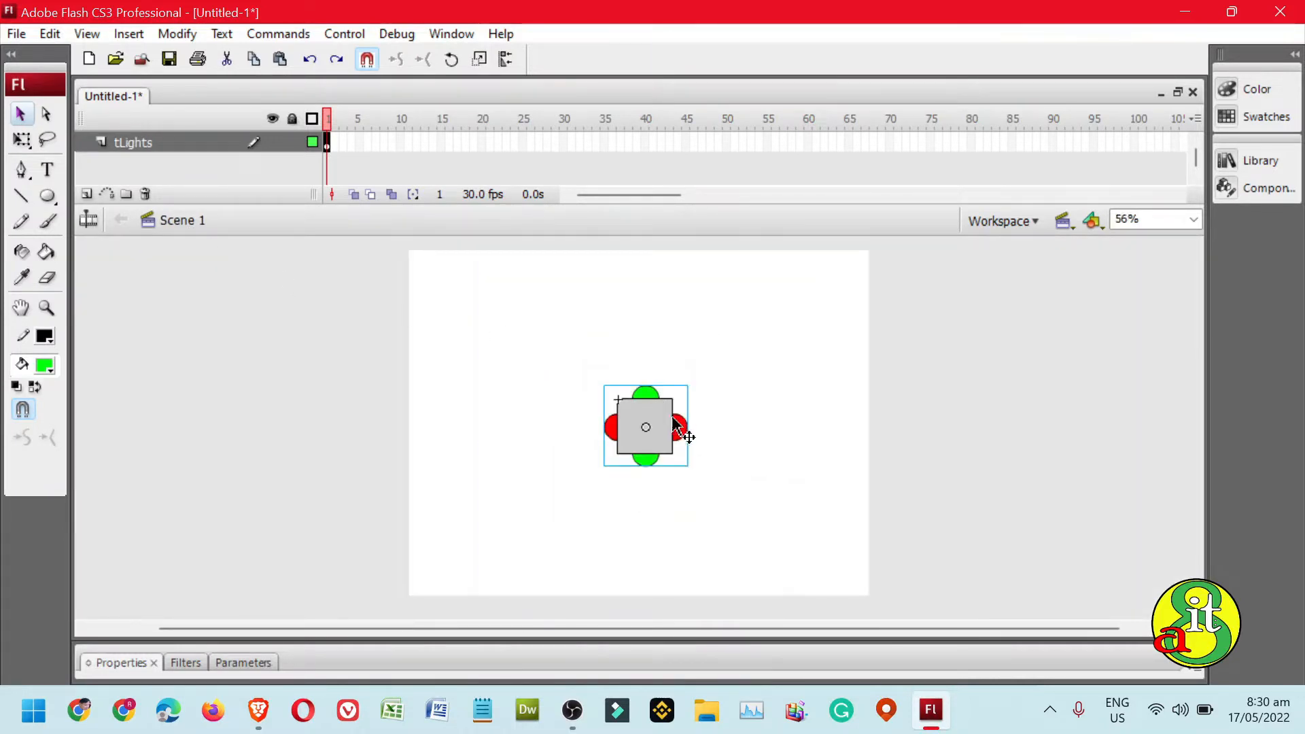
pyautogui.moveTo(662, 424); pyautogui.dragTo(693, 408)
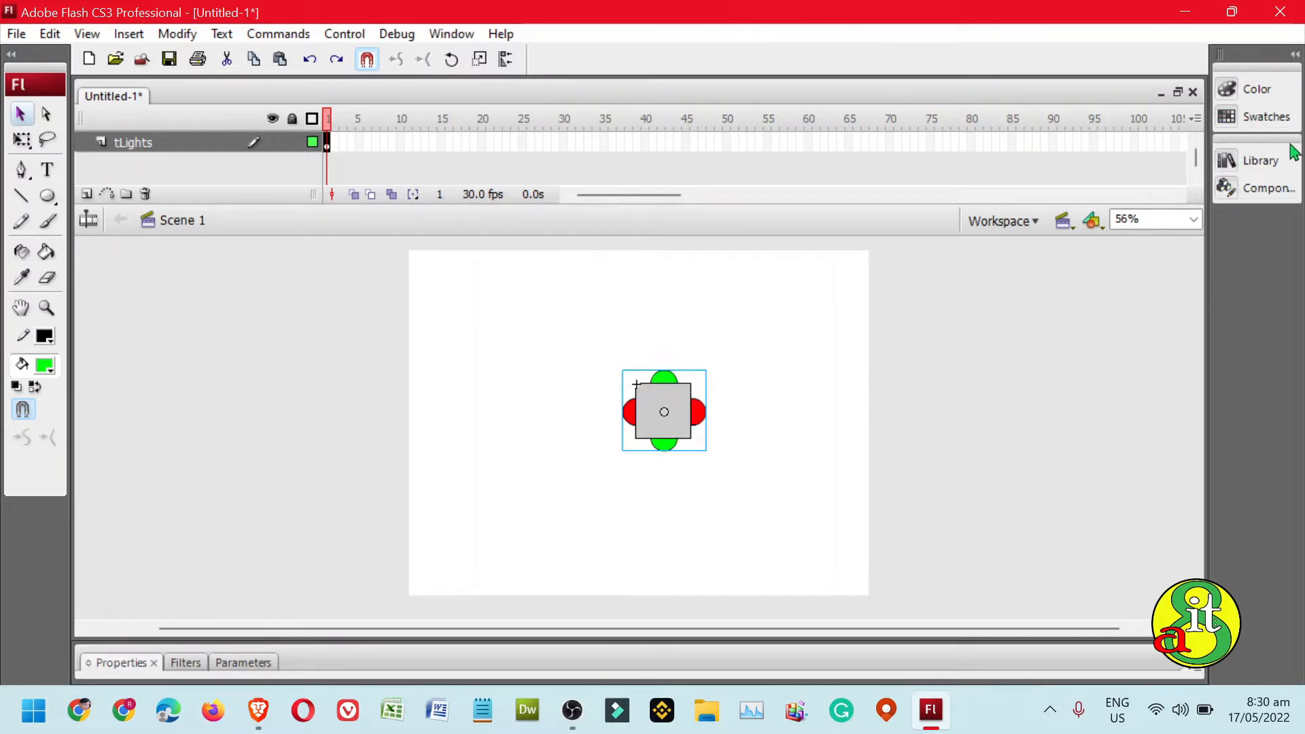
# Center the traffic light movie clip horizontally and vertically relative to the stage with the Align options
pyautogui.click(1295, 55)
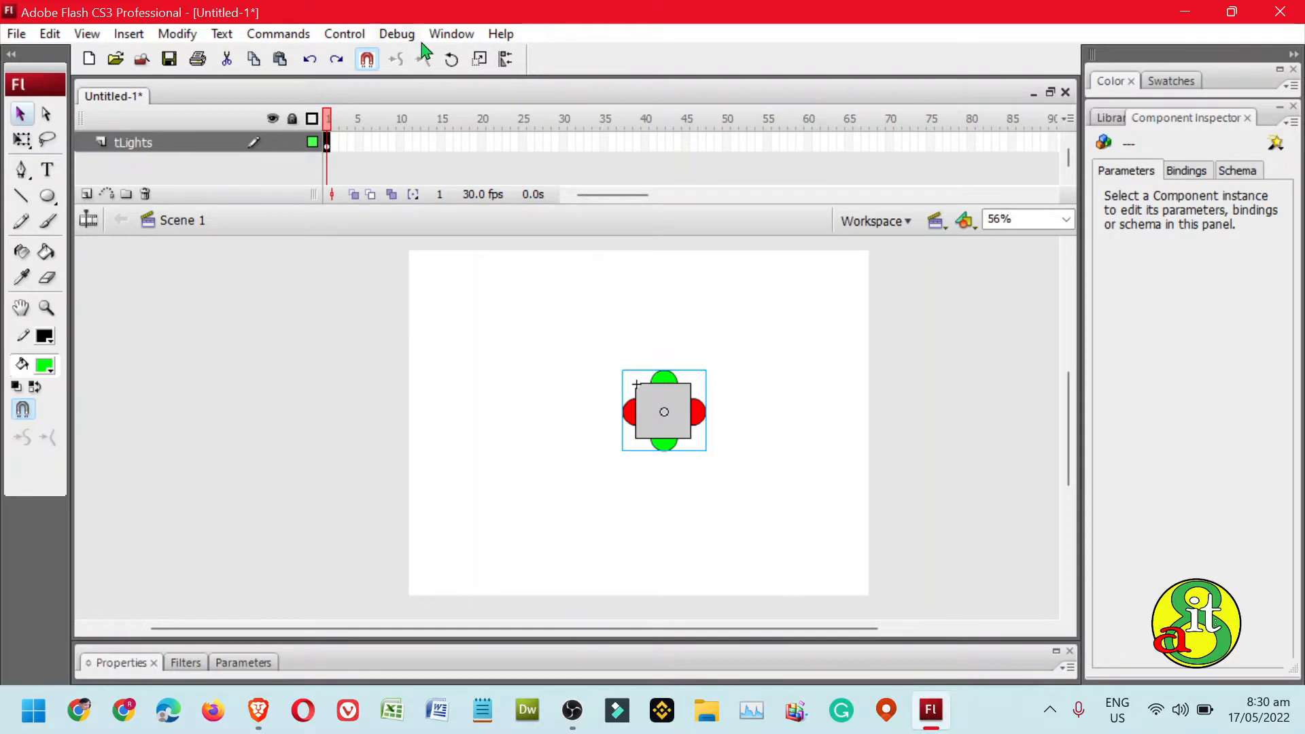
pyautogui.click(442, 35)
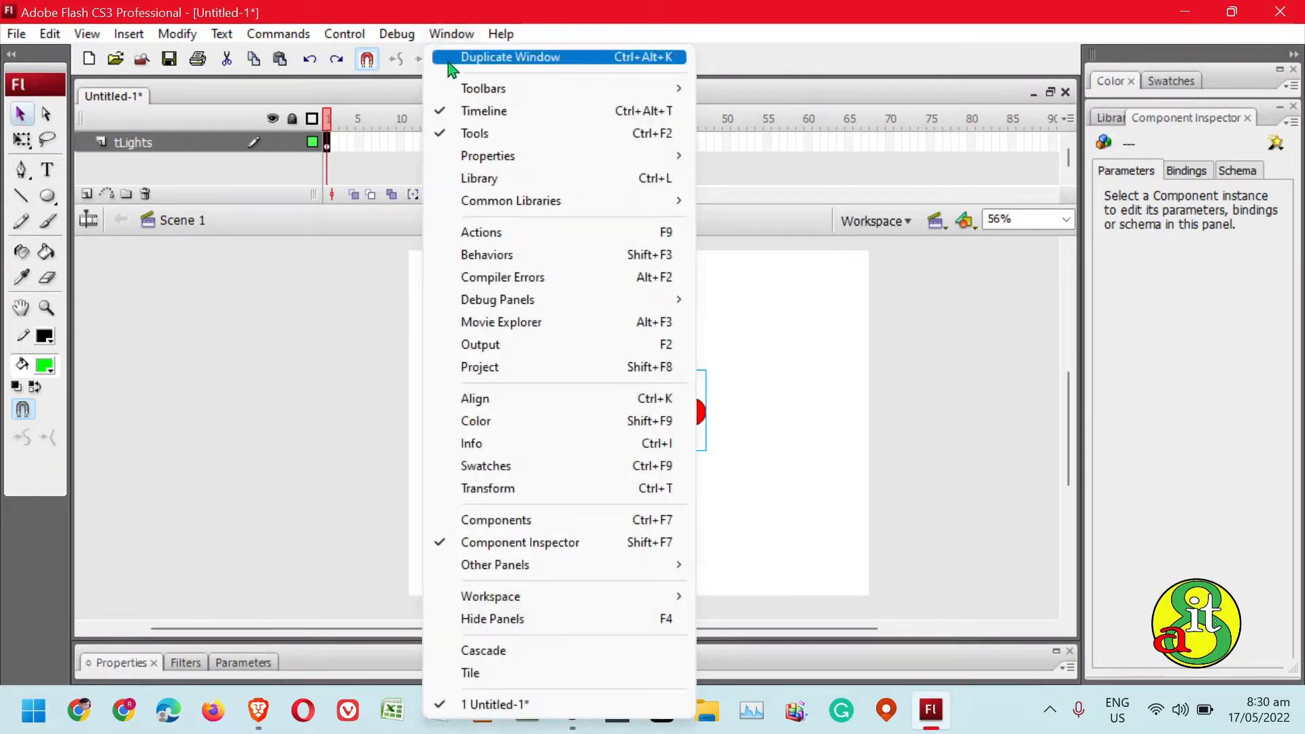
pyautogui.click(521, 403)
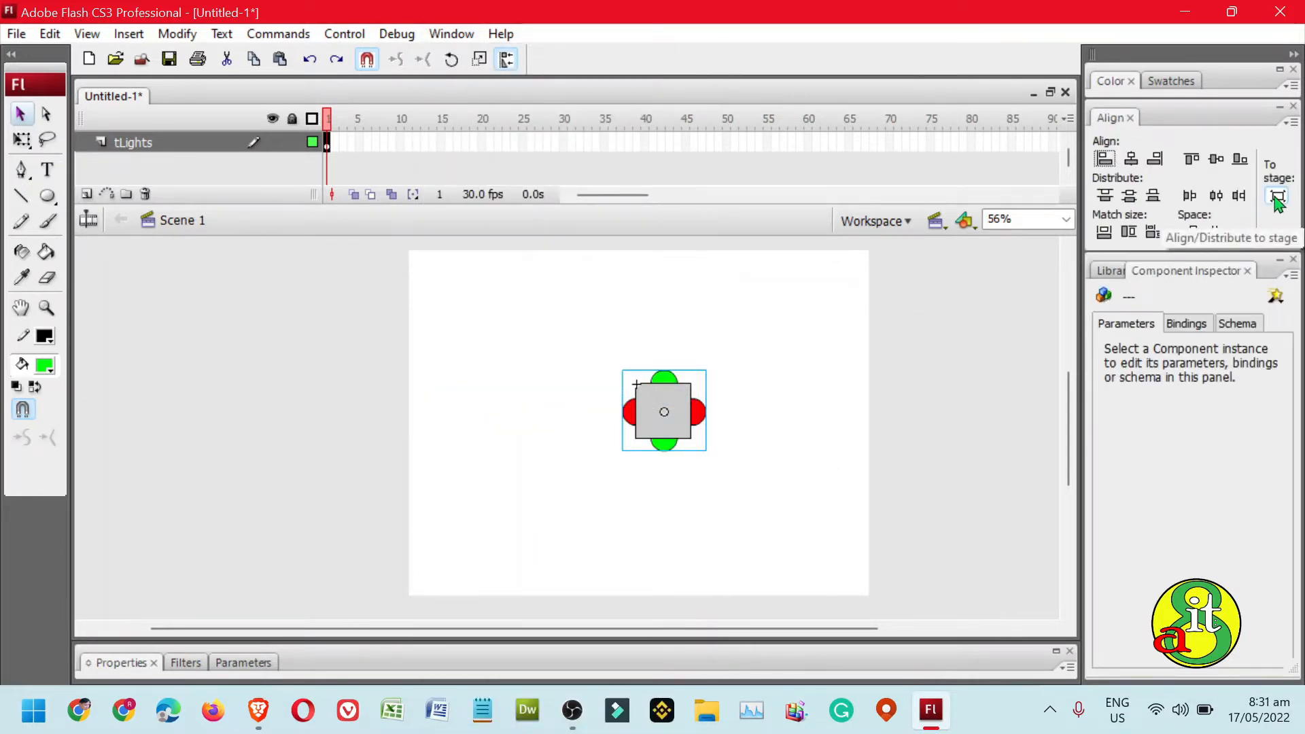
pyautogui.click(1278, 199)
pyautogui.click(1132, 160)
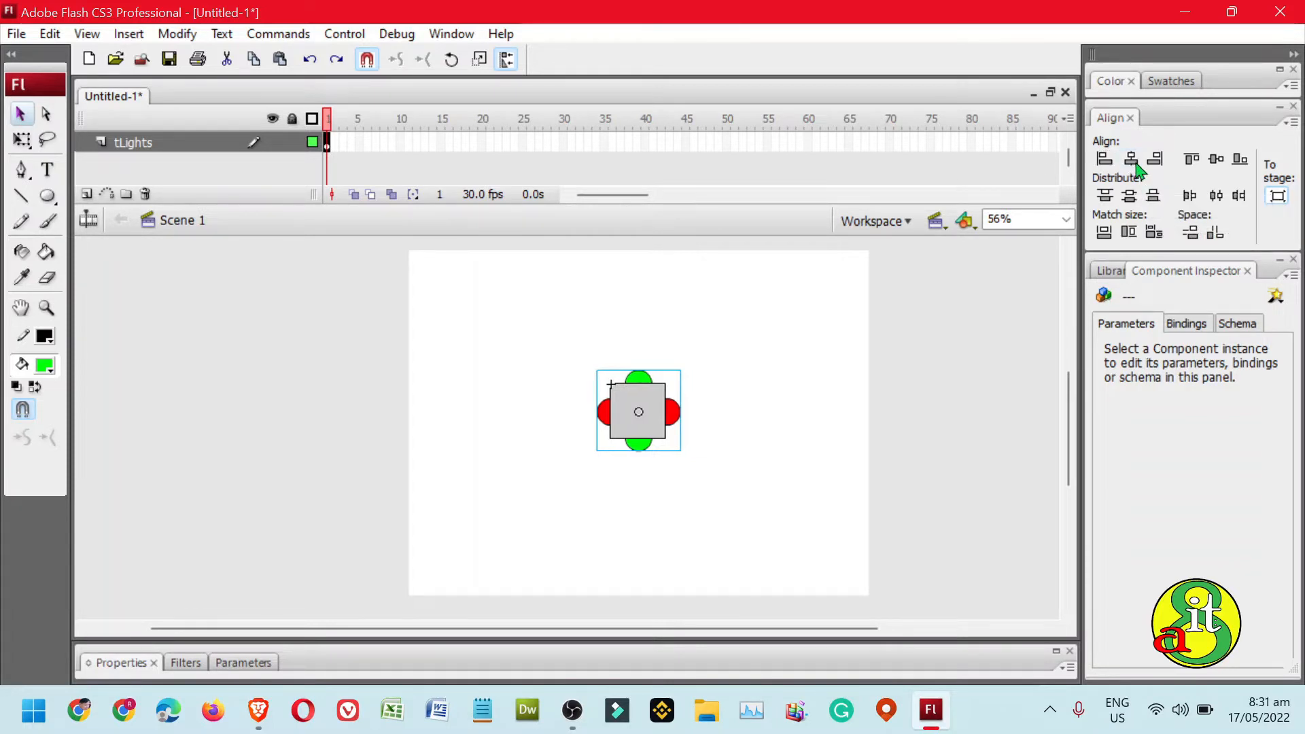
pyautogui.click(1217, 161)
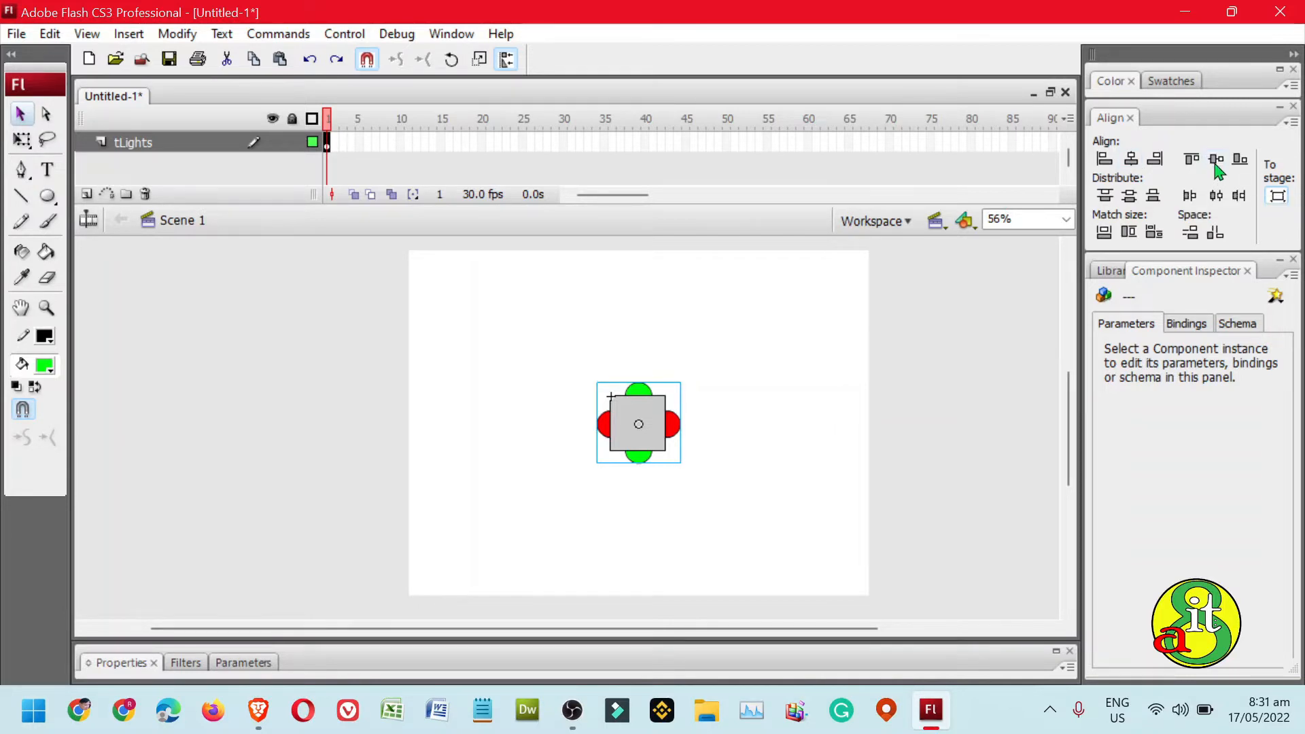
# Open the traffic light movie clip on the stage for editing in place
pyautogui.click(933, 412)
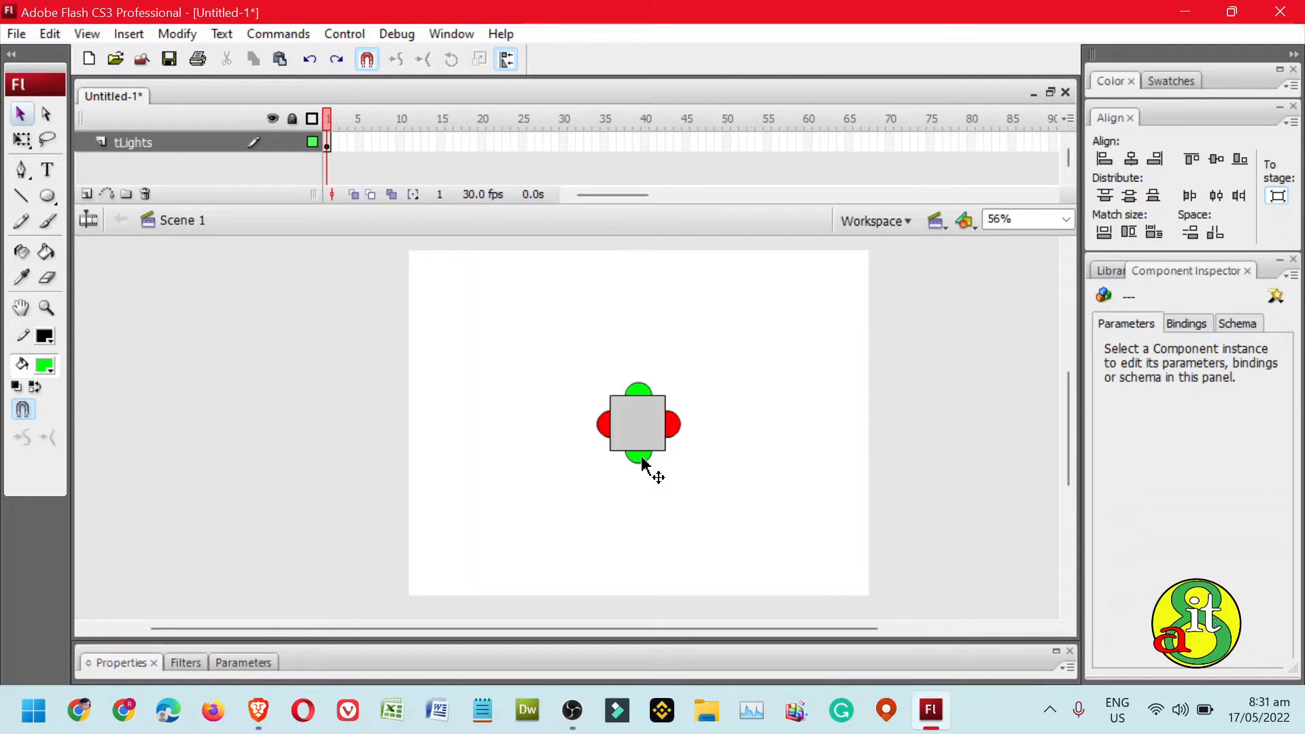
pyautogui.click(646, 422)
pyautogui.doubleClick(645, 421)
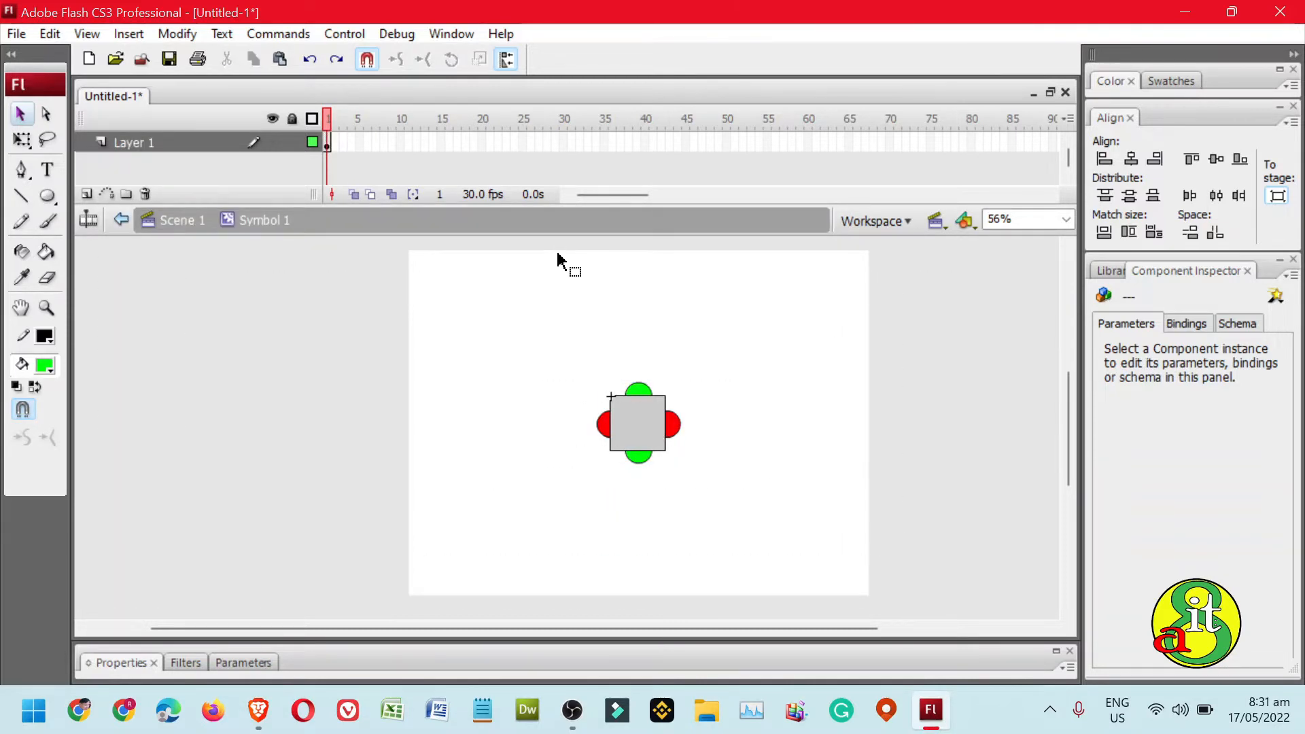
pyautogui.hotkey('ctrl', '=')
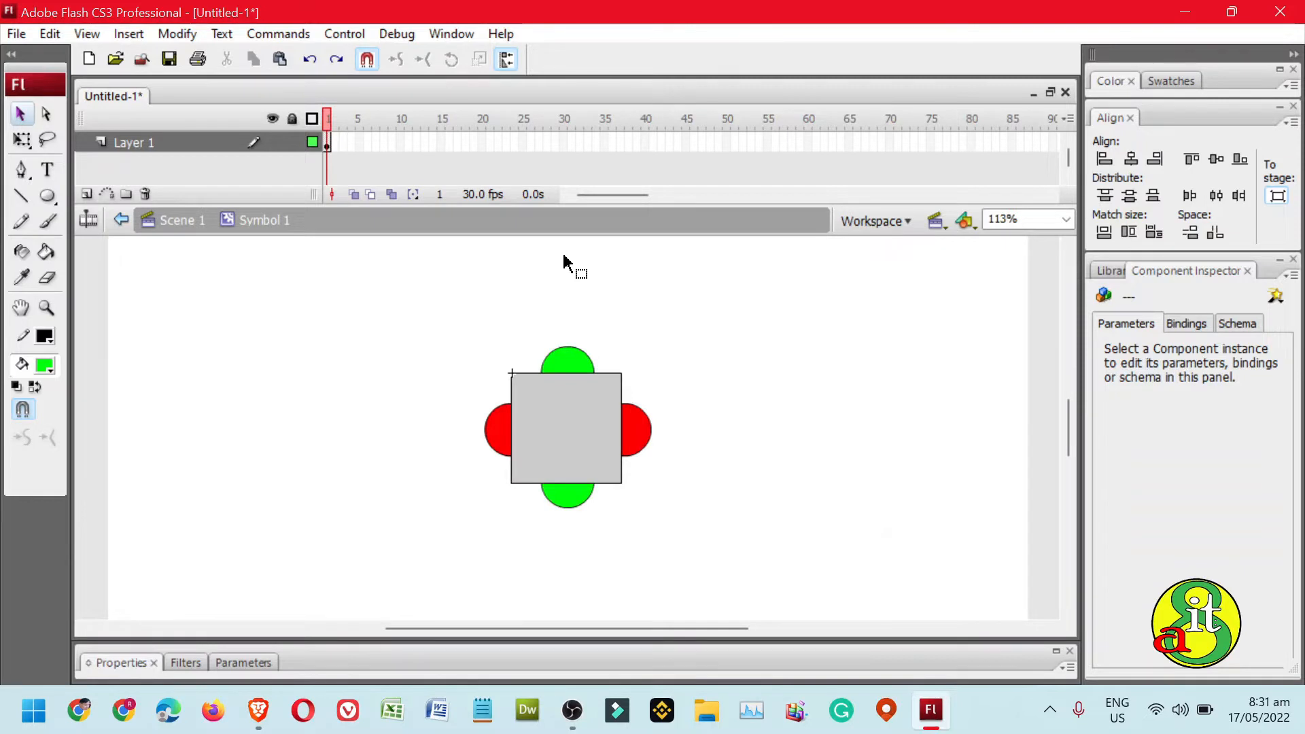
# Insert keyframes at frames 30 and 31 of Layer 1 inside the traffic light symbol
pyautogui.click(563, 143)
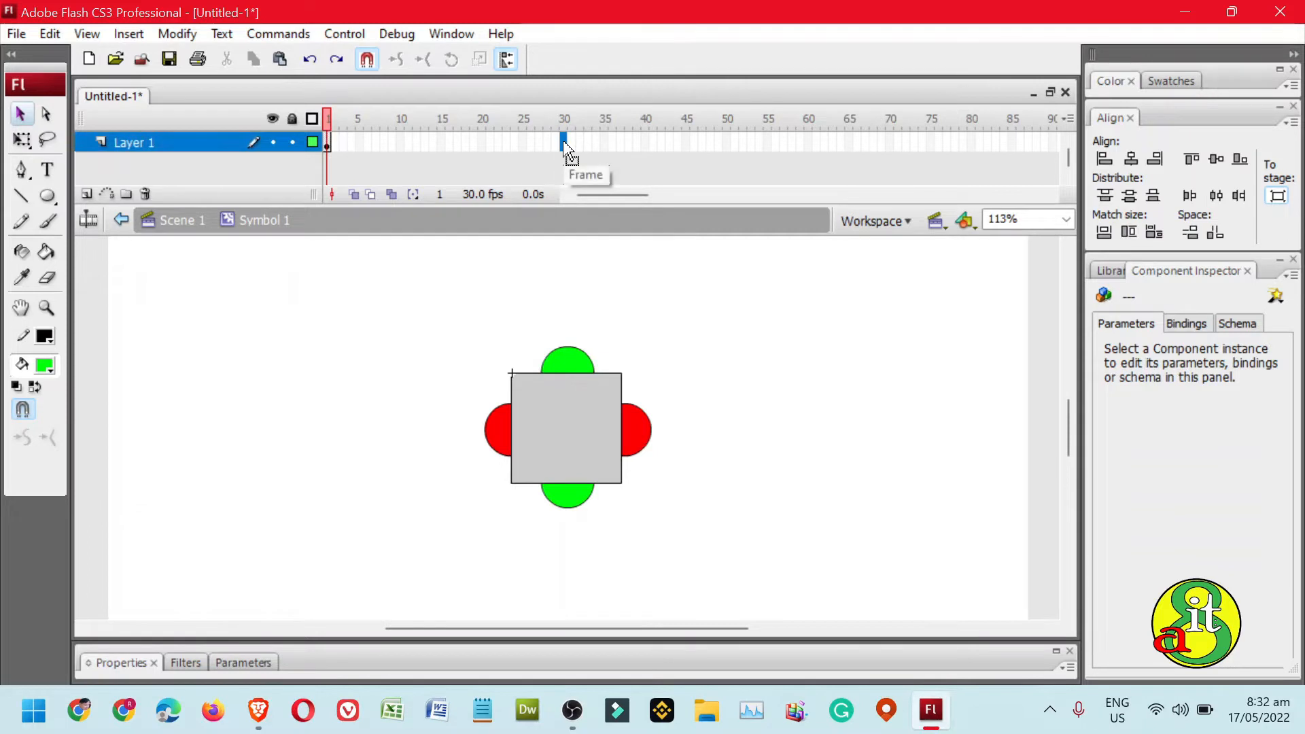
pyautogui.rightClick(563, 142)
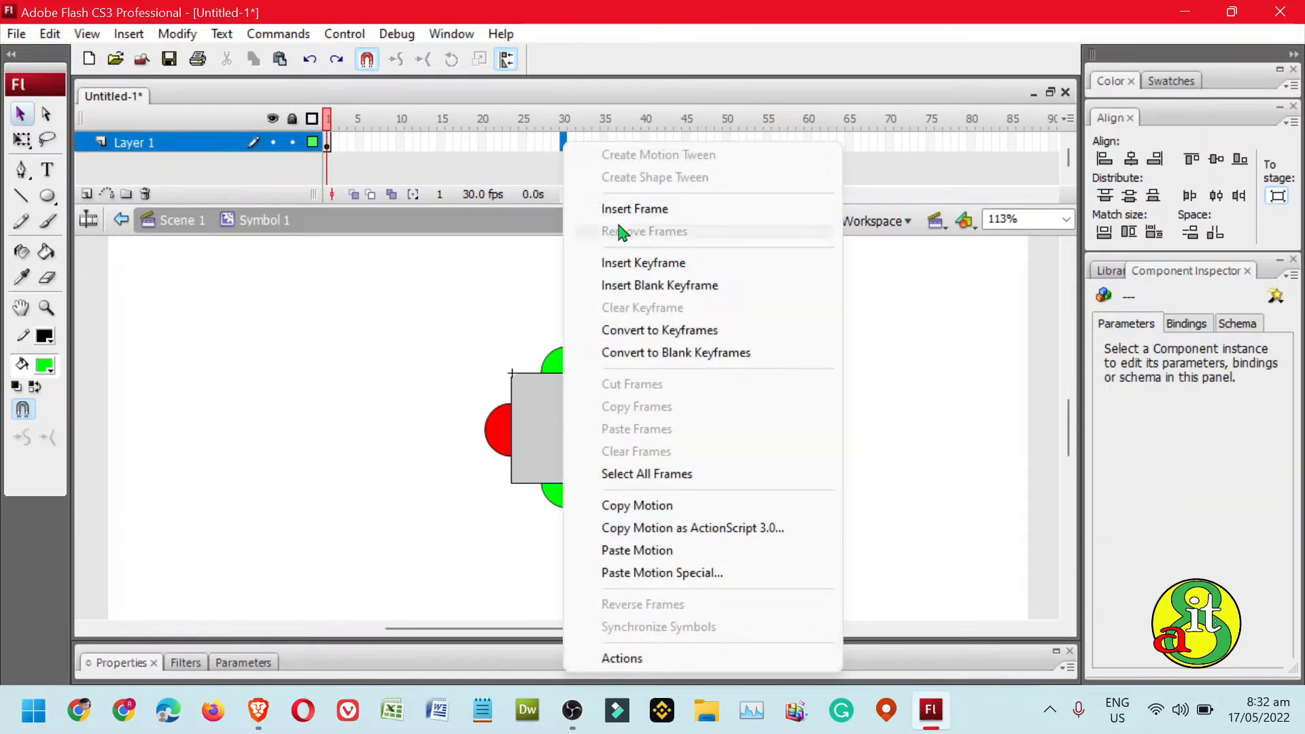
pyautogui.click(631, 262)
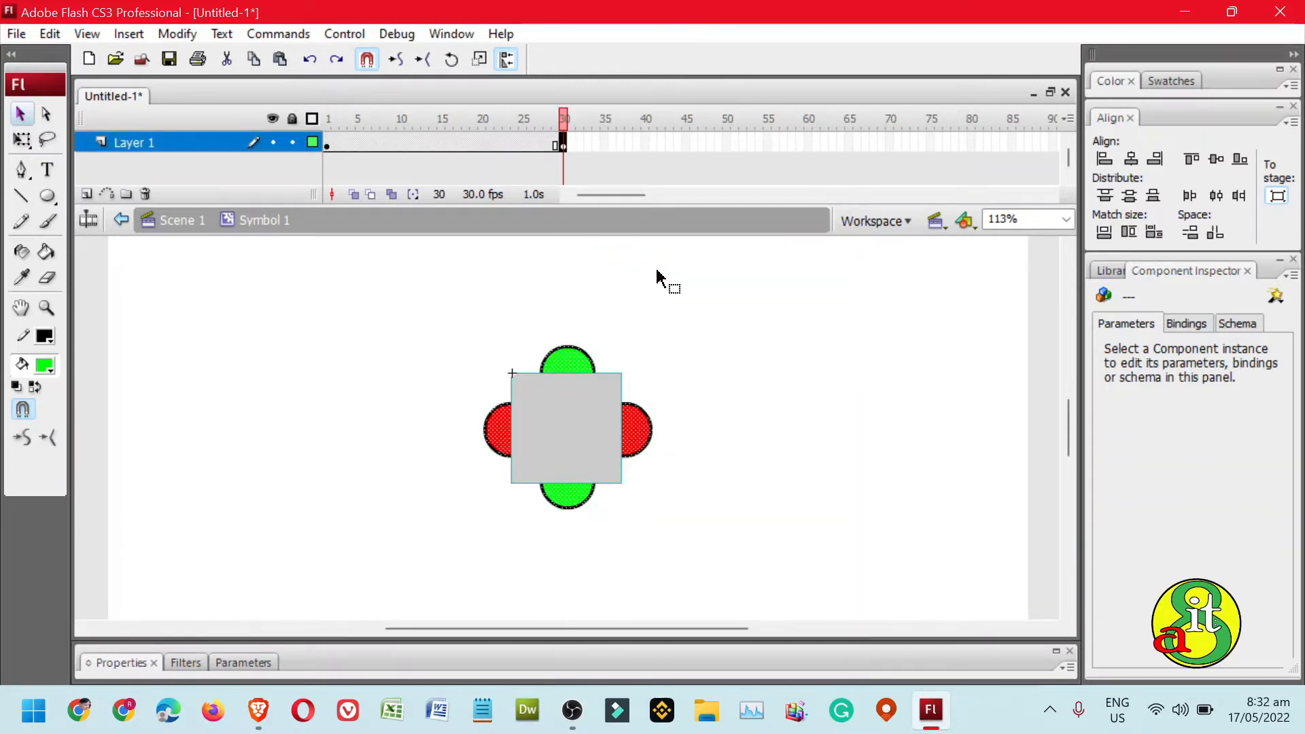
pyautogui.click(632, 343)
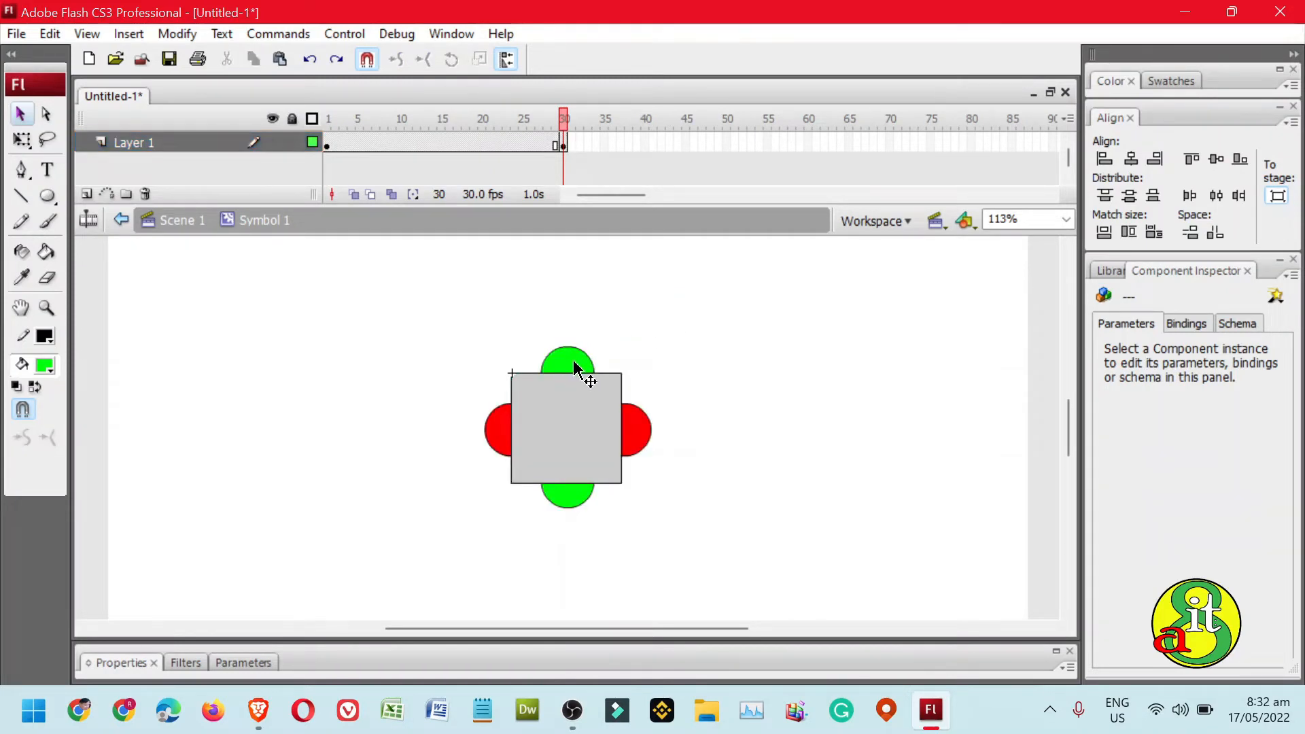
pyautogui.click(571, 145)
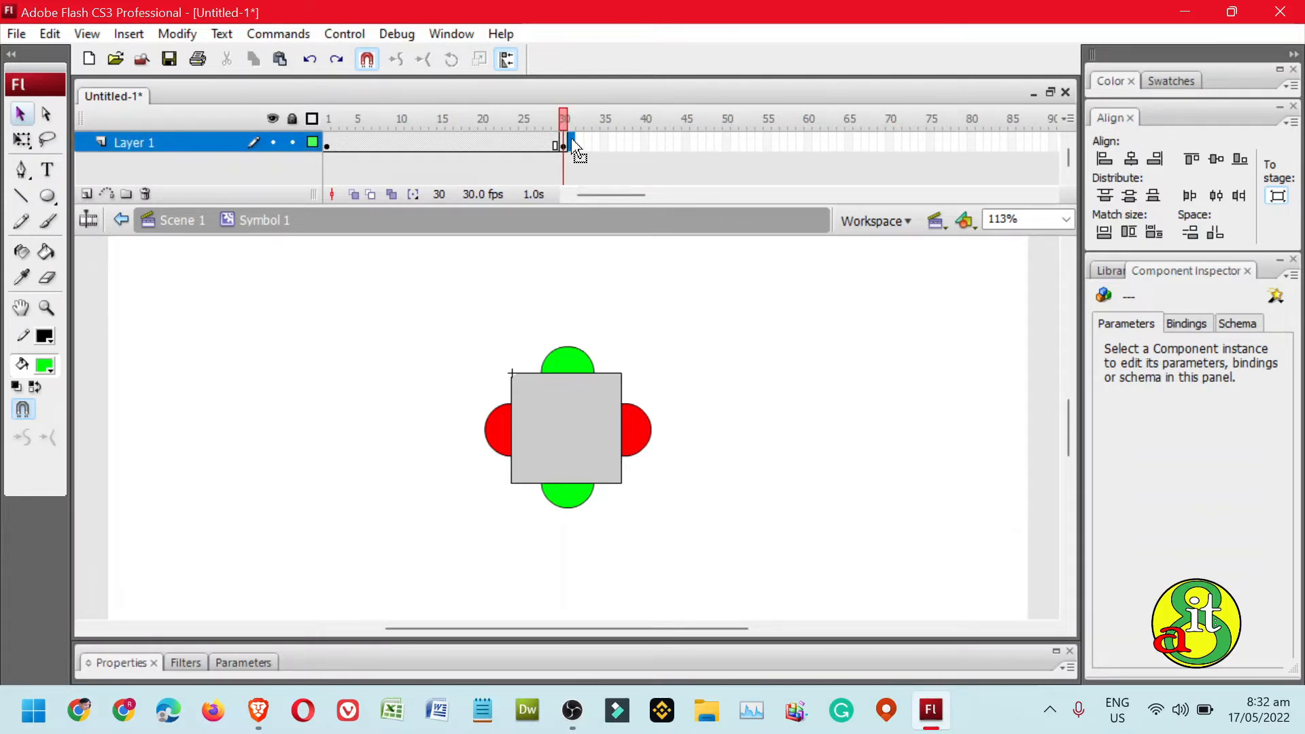
pyautogui.rightClick(573, 142)
pyautogui.click(646, 262)
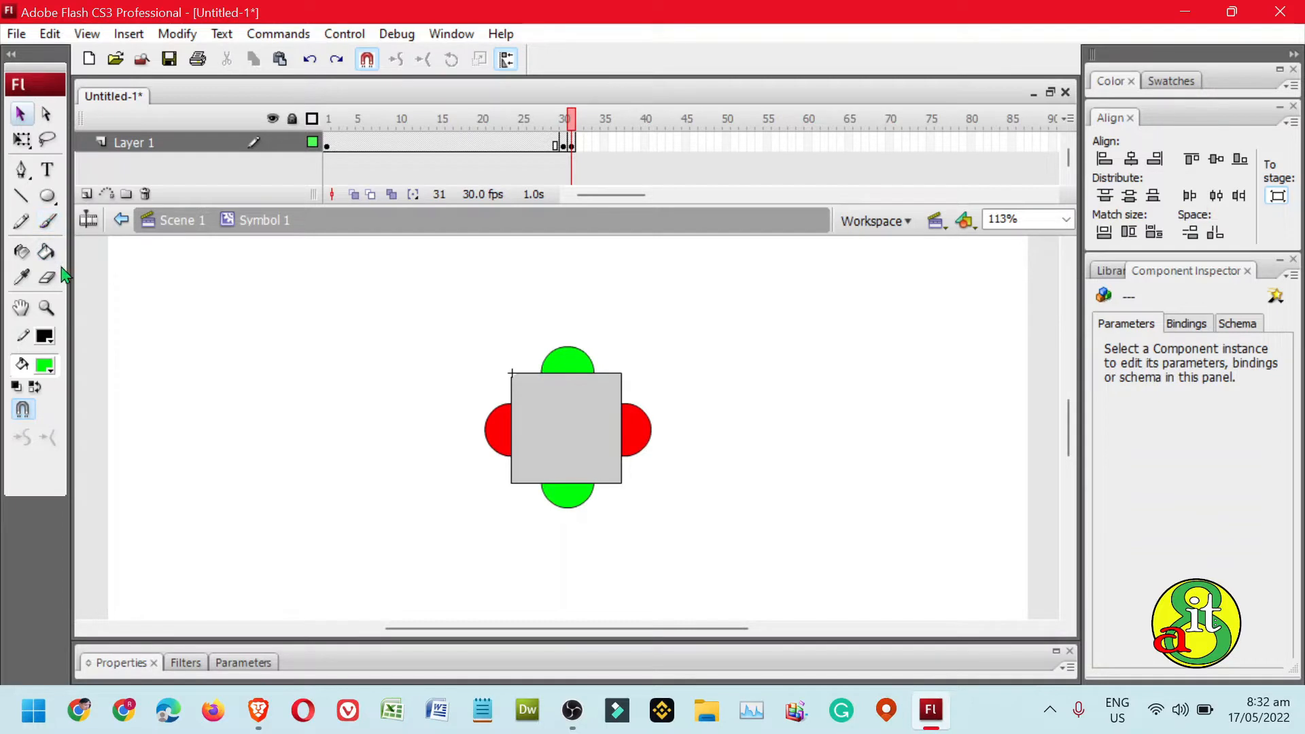
# Fill the top and bottom half circles on frame 31 with yellow using the Paint Bucket tool
pyautogui.click(47, 256)
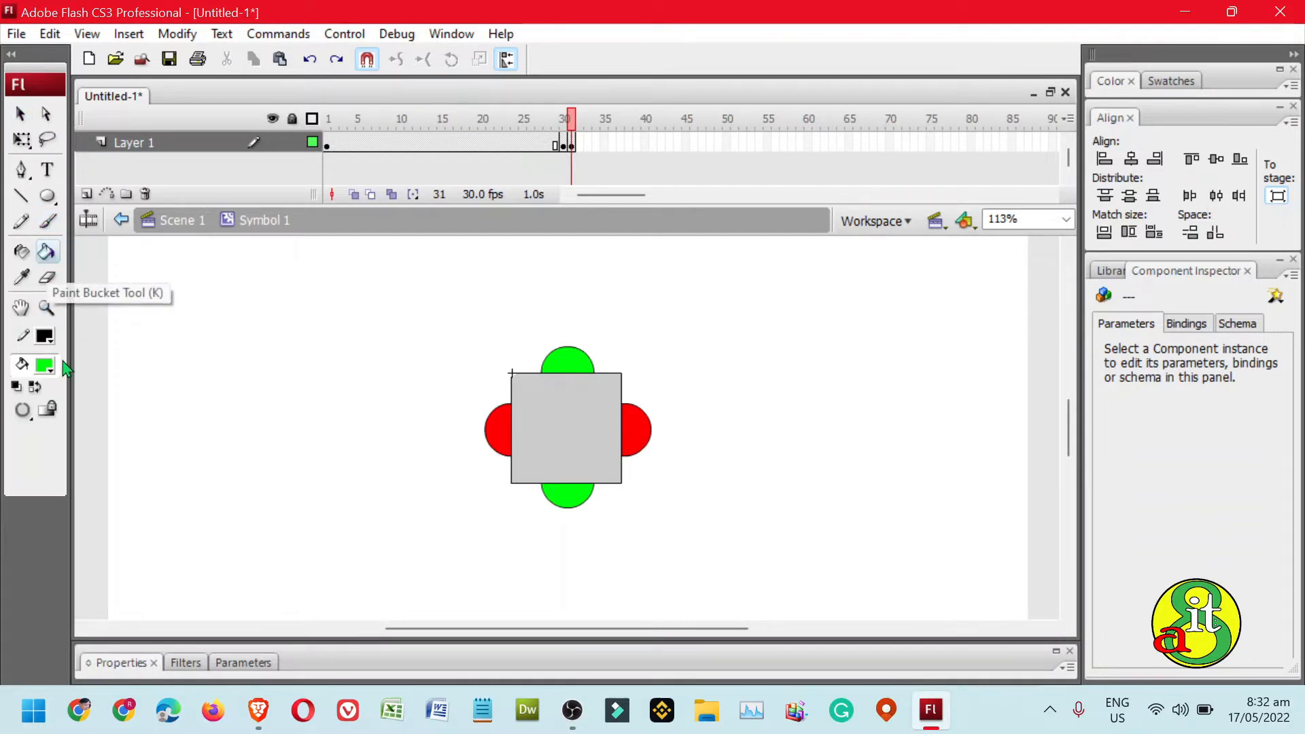
pyautogui.click(47, 369)
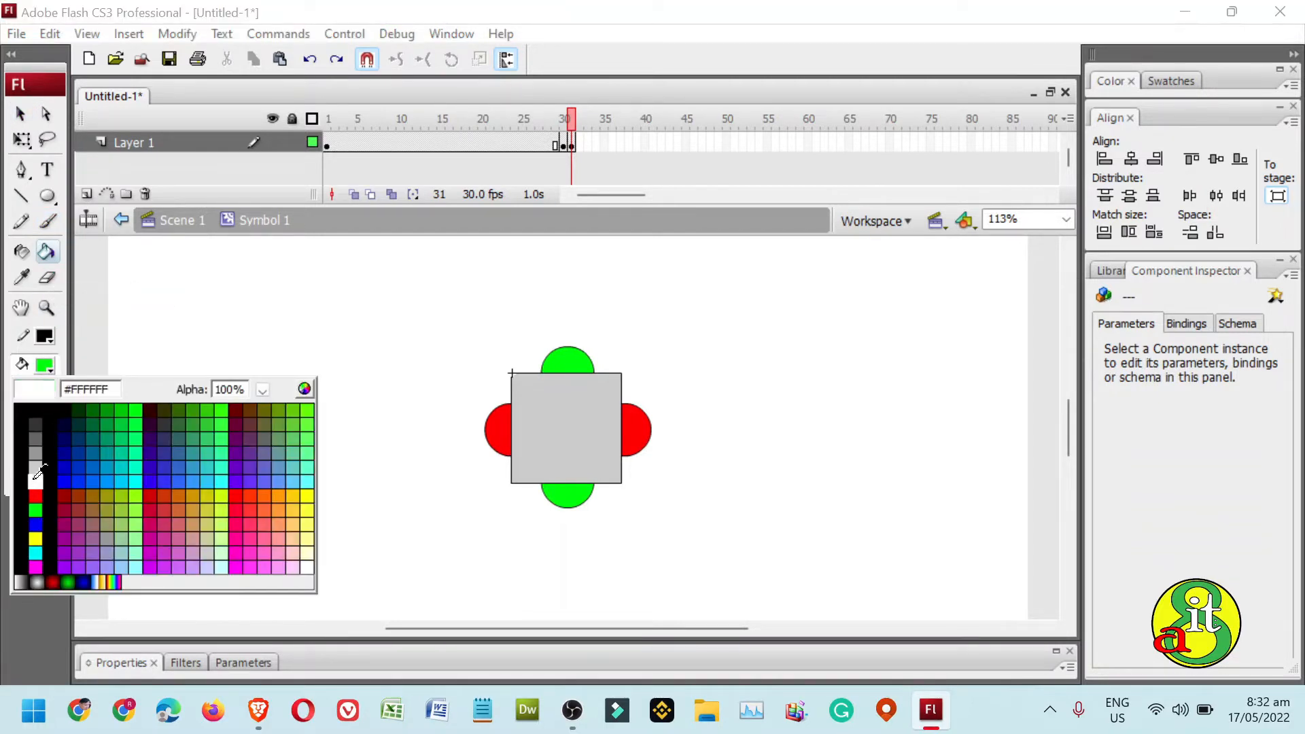
pyautogui.click(36, 538)
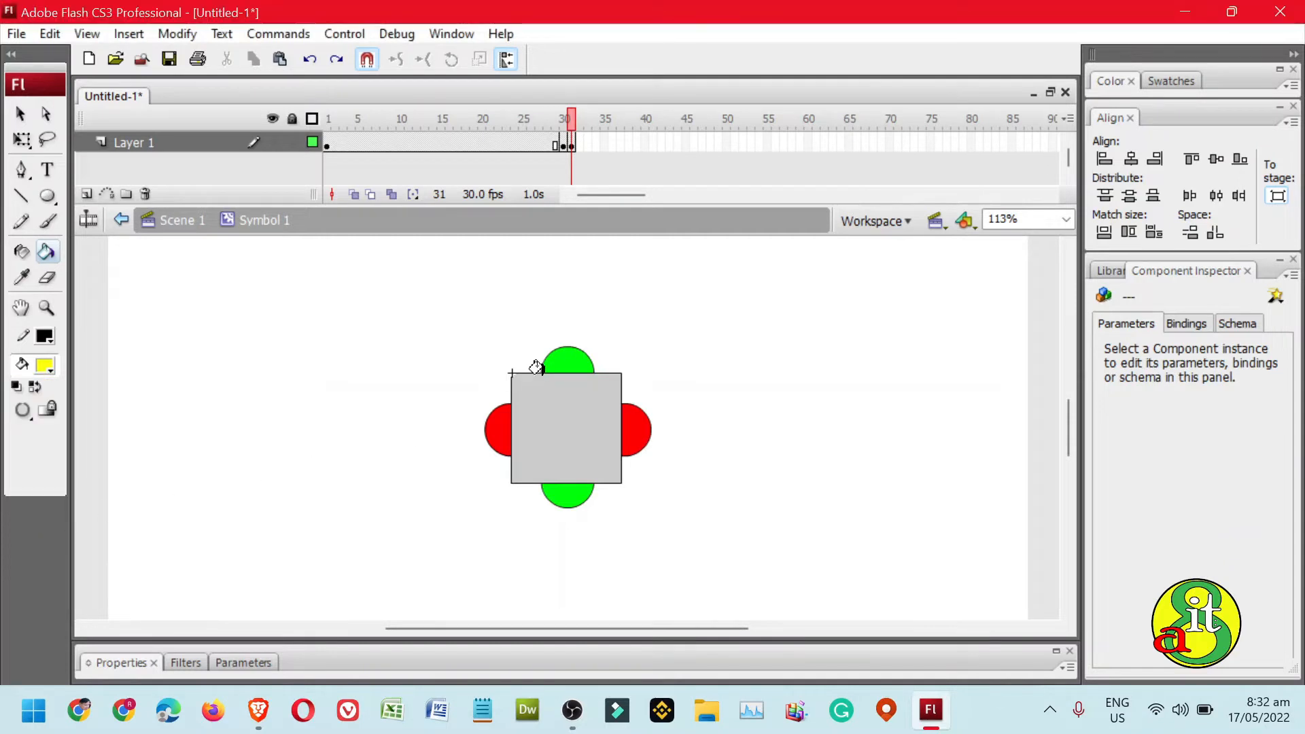
pyautogui.click(555, 359)
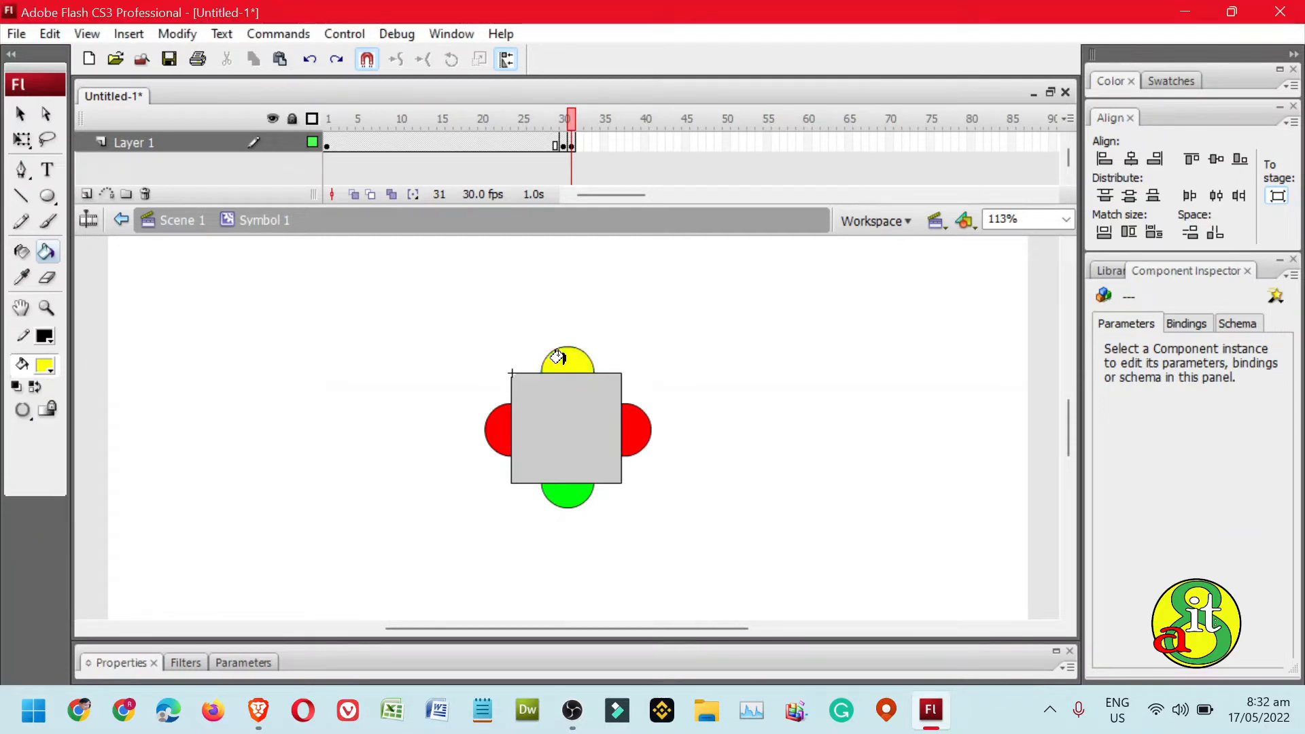
pyautogui.click(551, 488)
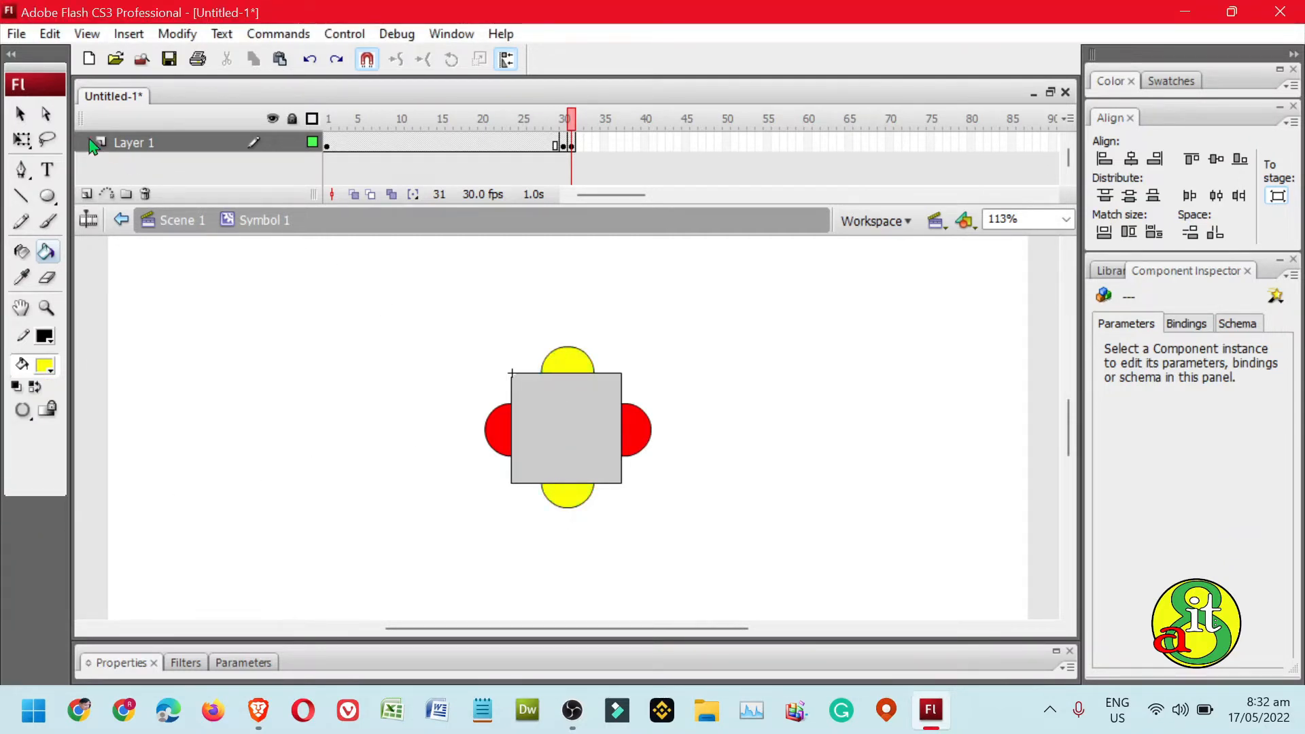
pyautogui.click(19, 113)
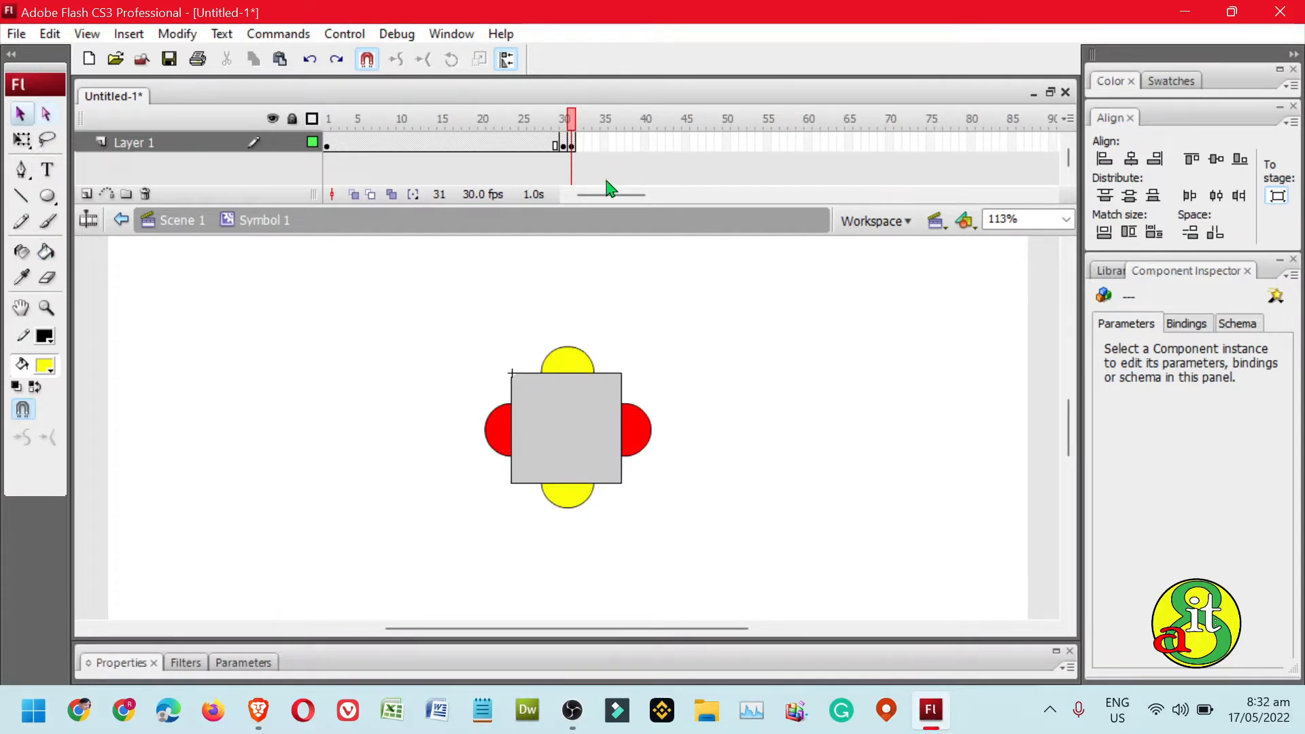
# Insert keyframes at frames 60 and 61 of Layer 1 in the traffic light symbol
pyautogui.moveTo(610, 190); pyautogui.dragTo(617, 194)
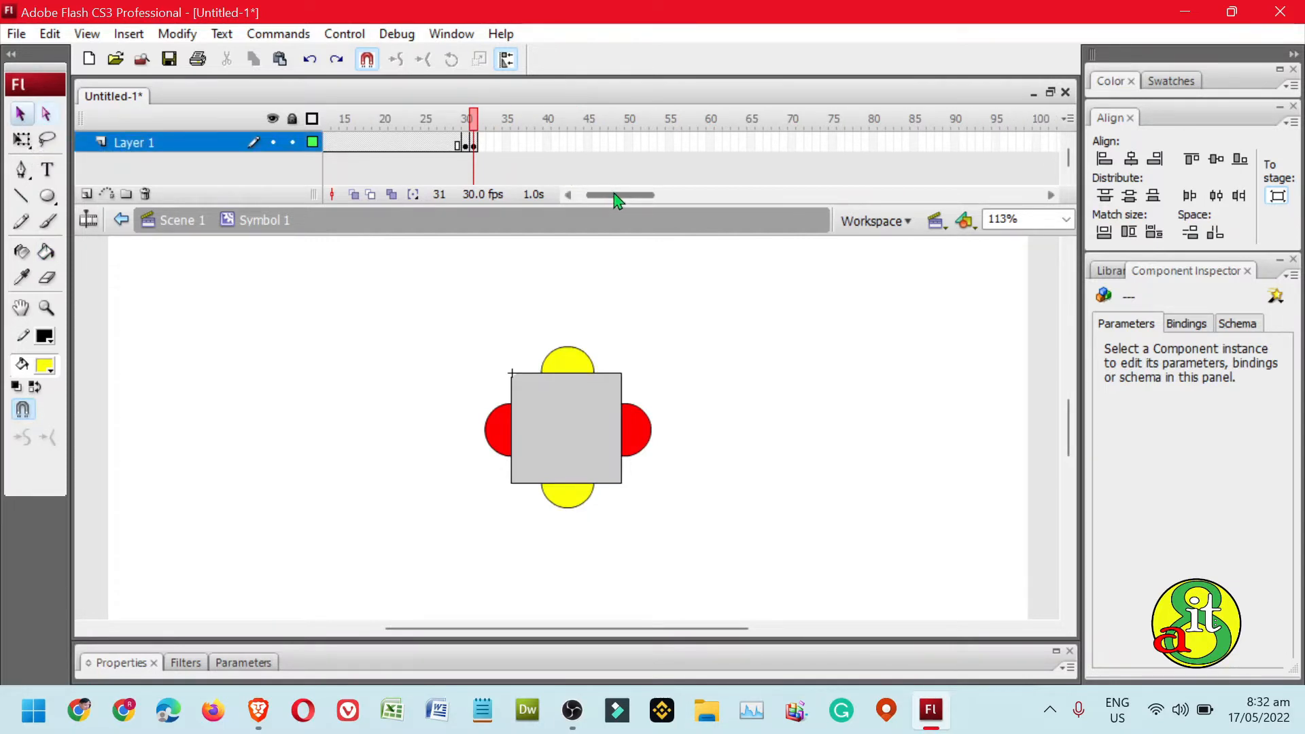
pyautogui.rightClick(712, 144)
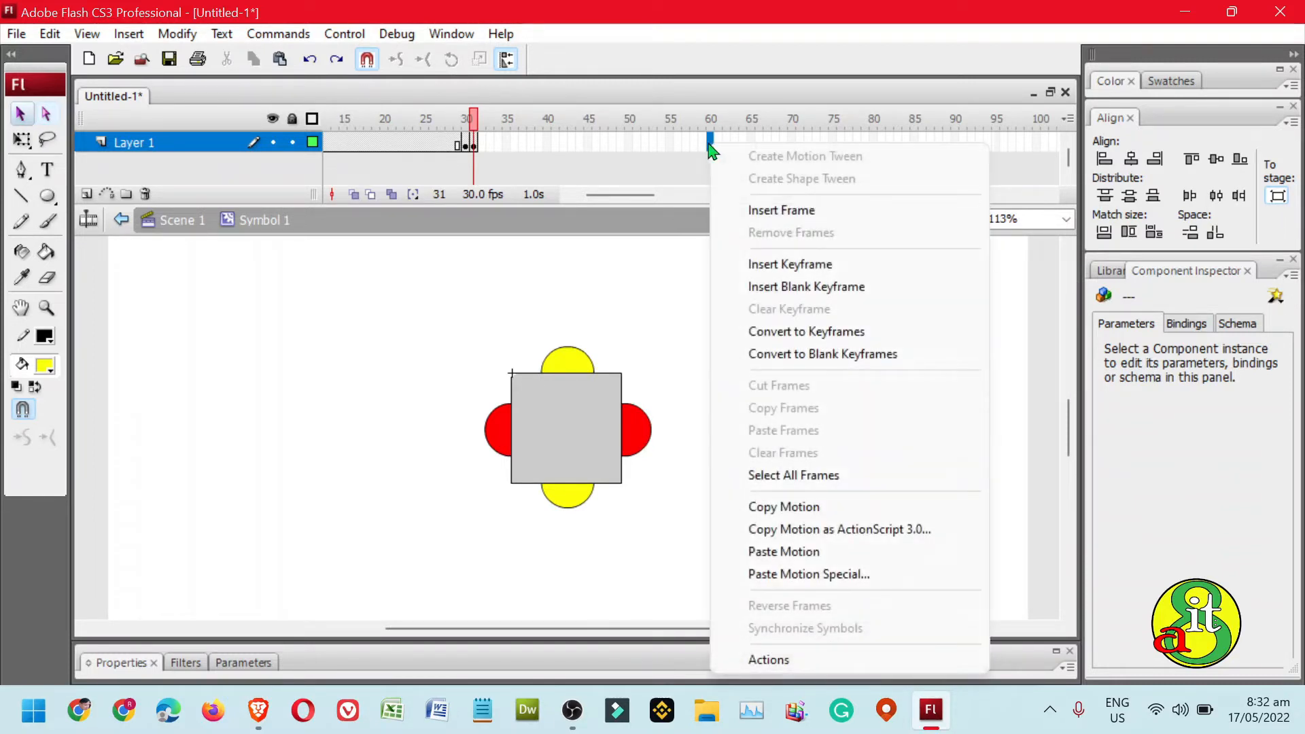
pyautogui.click(809, 263)
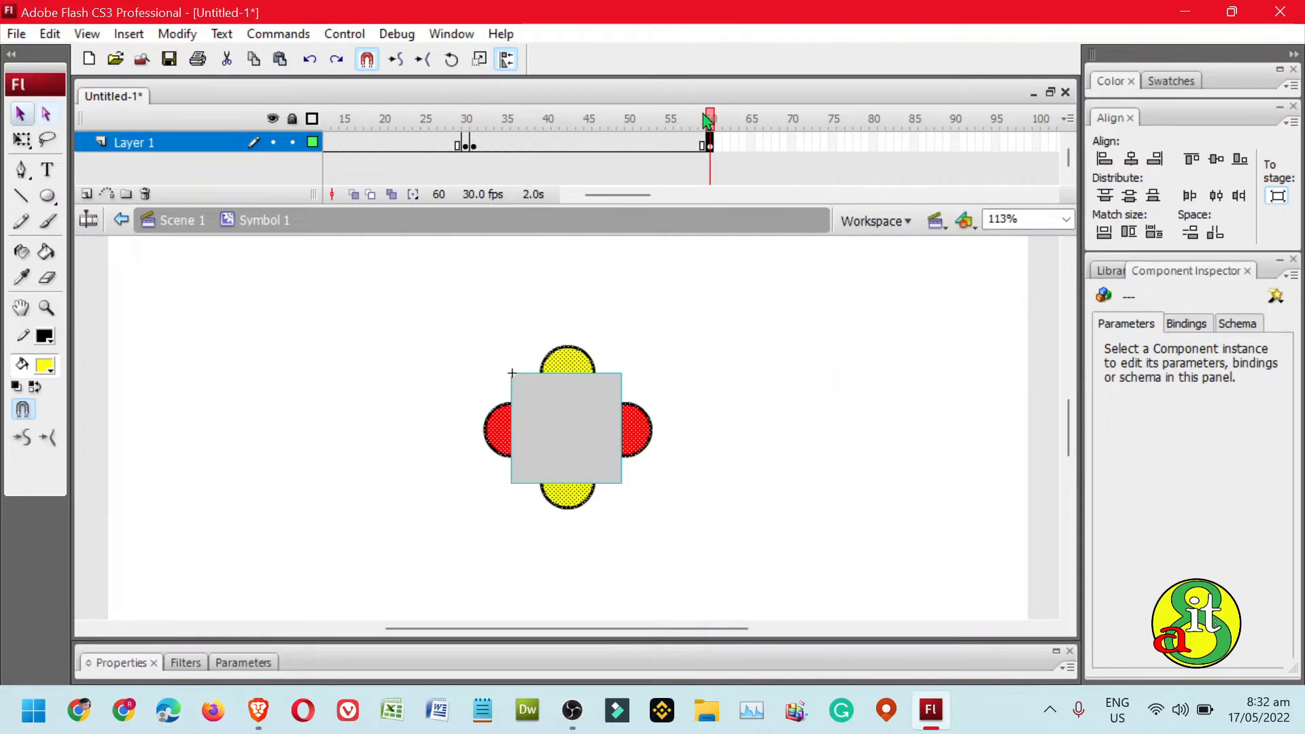
pyautogui.moveTo(705, 113); pyautogui.dragTo(807, 146)
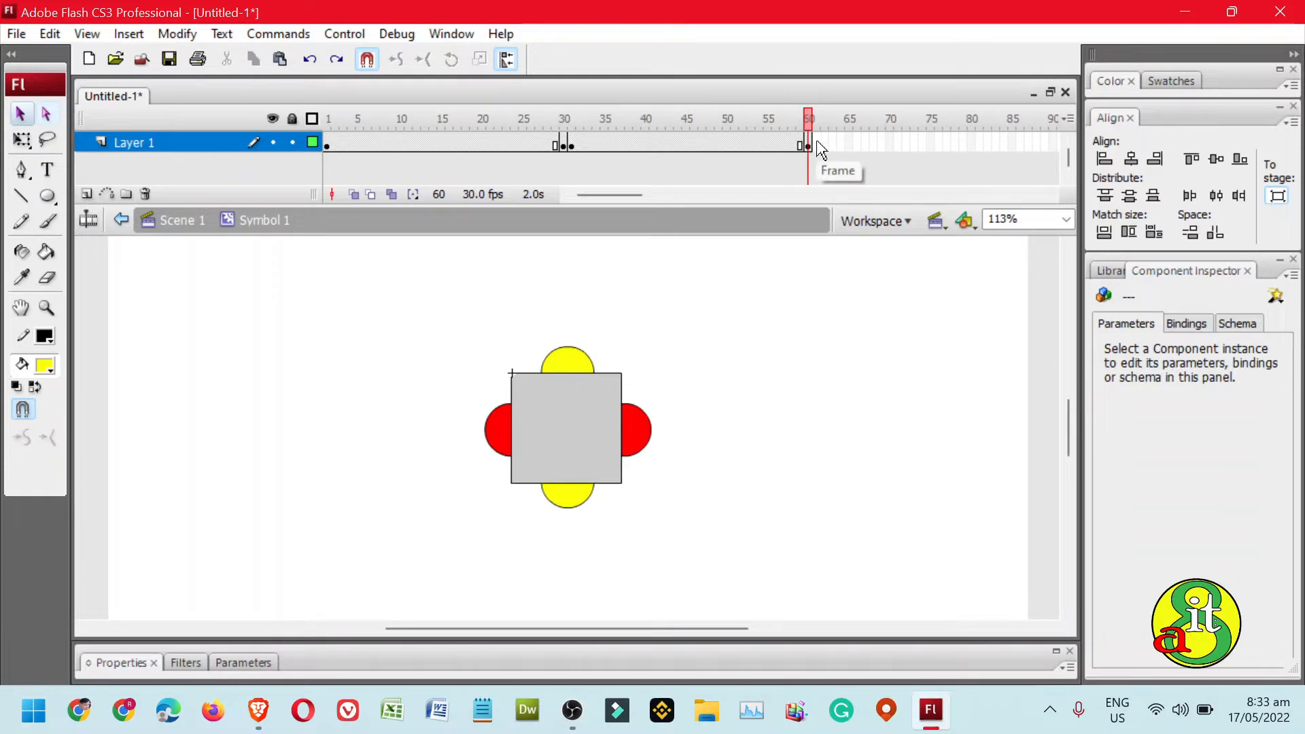
pyautogui.rightClick(816, 145)
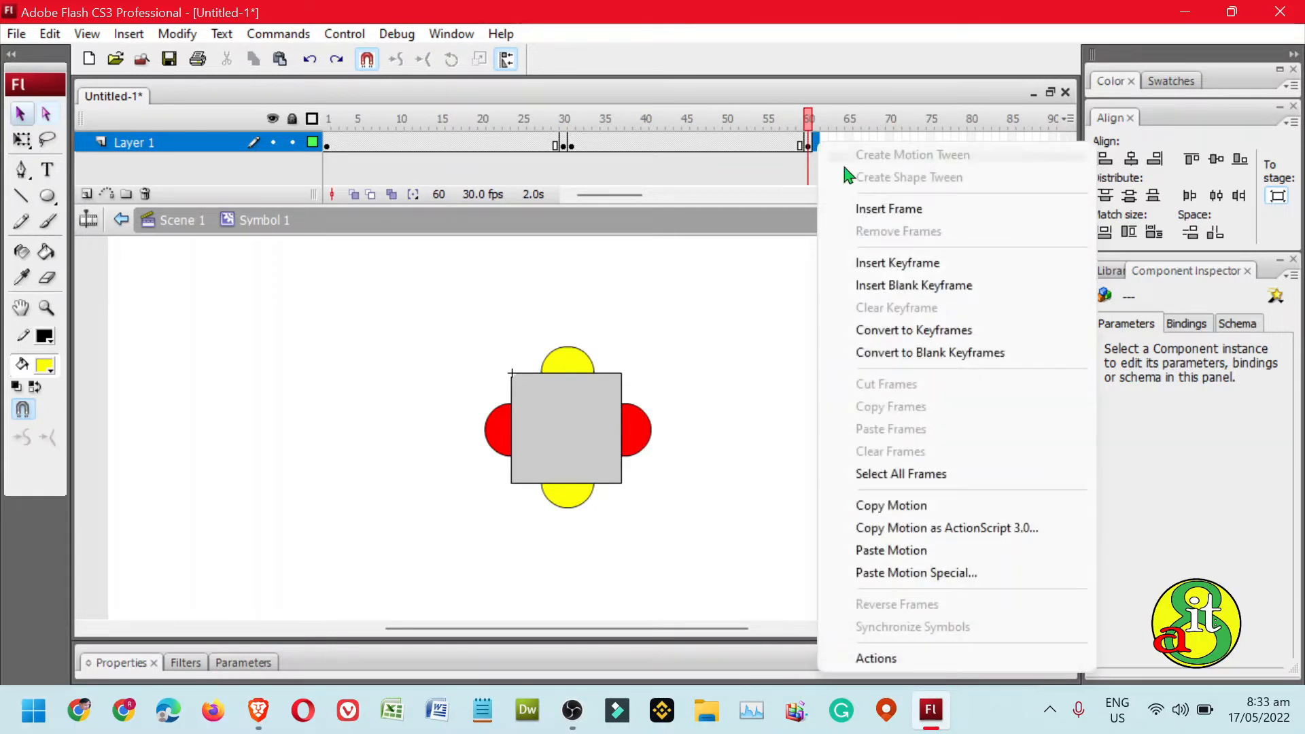
pyautogui.click(906, 265)
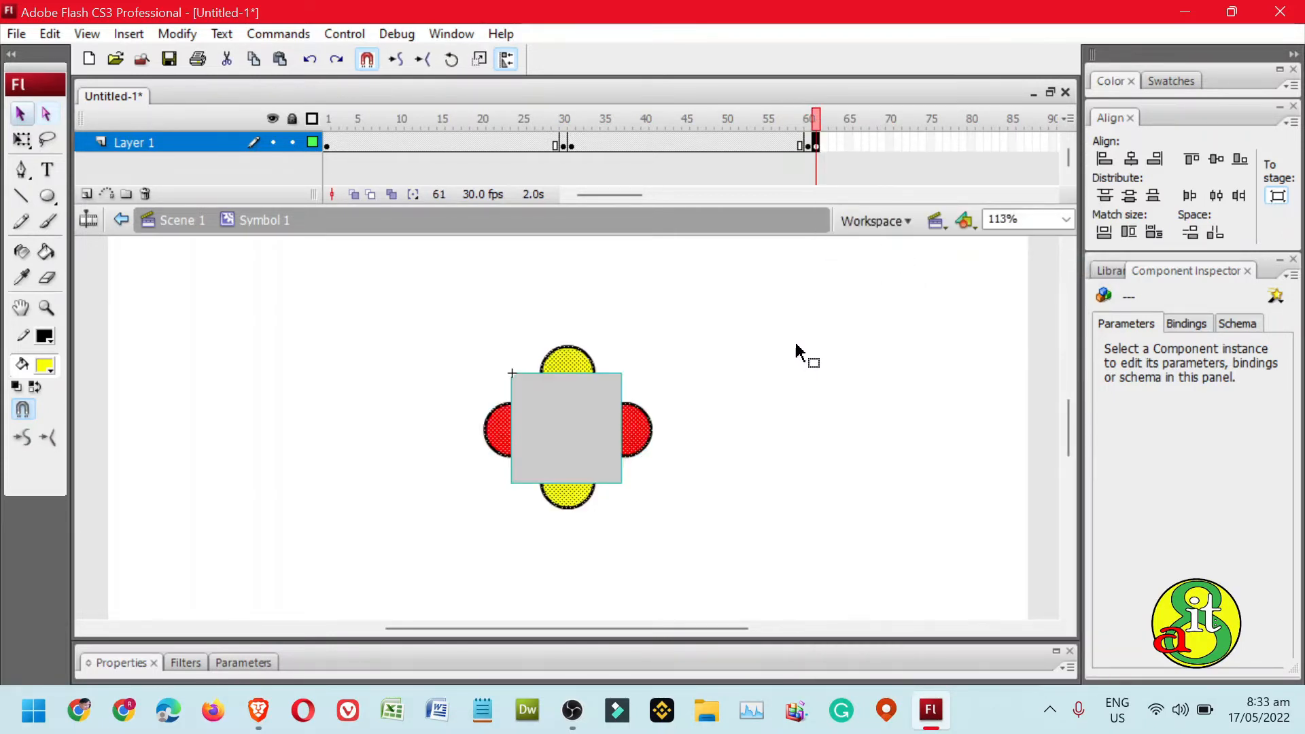
pyautogui.click(732, 396)
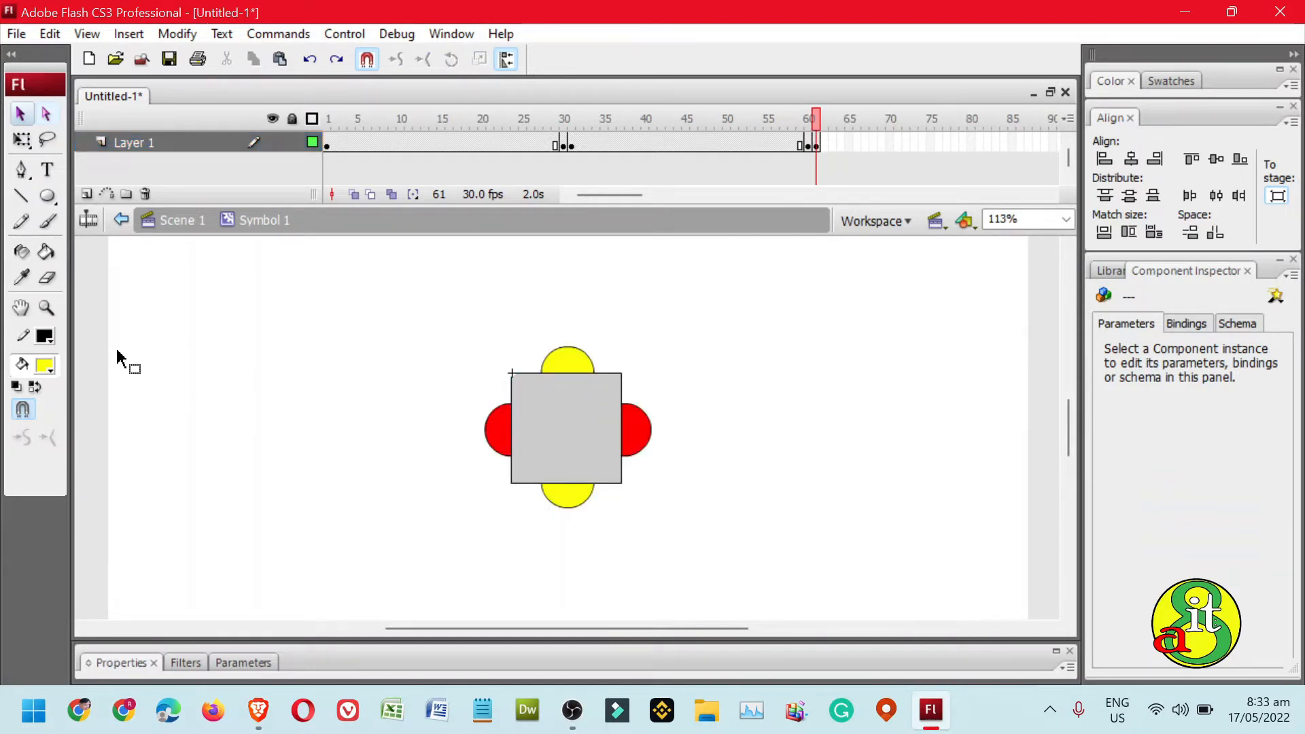
# Fill the left and right half circles on frame 61 with green #00FF00 using the Paint Bucket tool
pyautogui.click(48, 257)
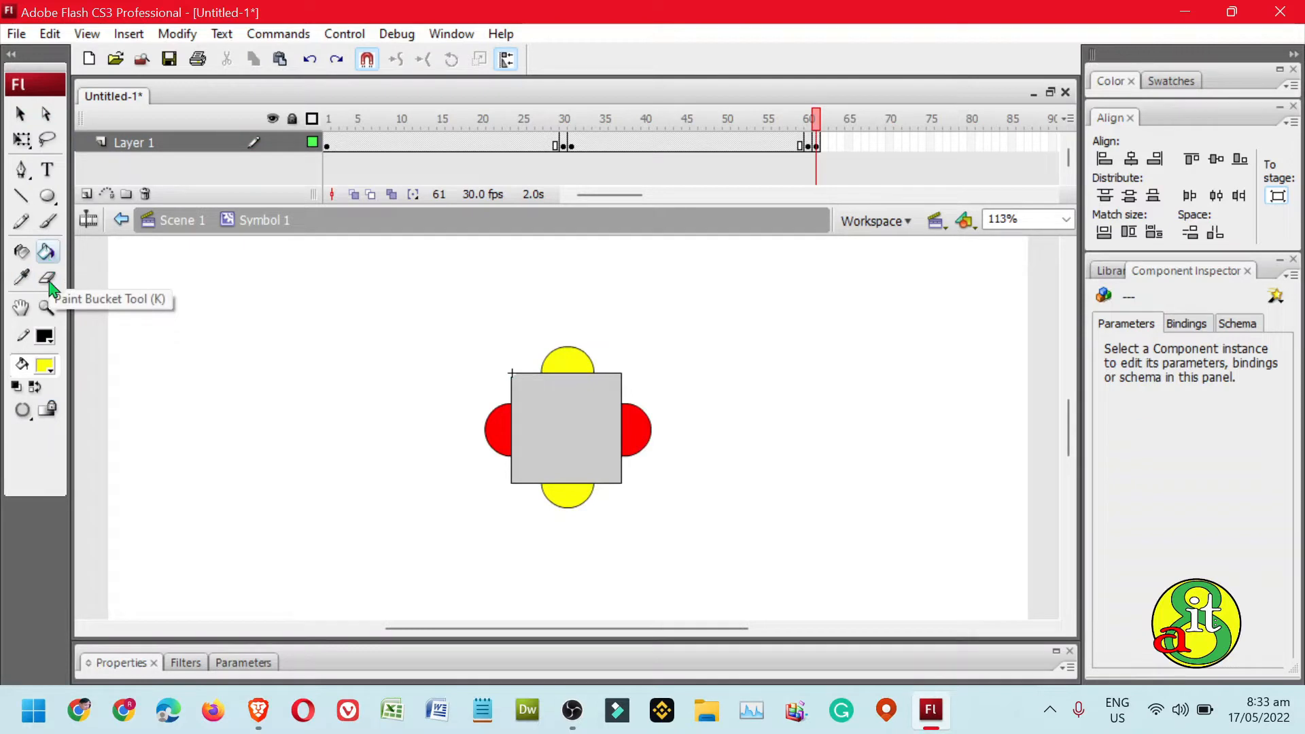
pyautogui.click(44, 365)
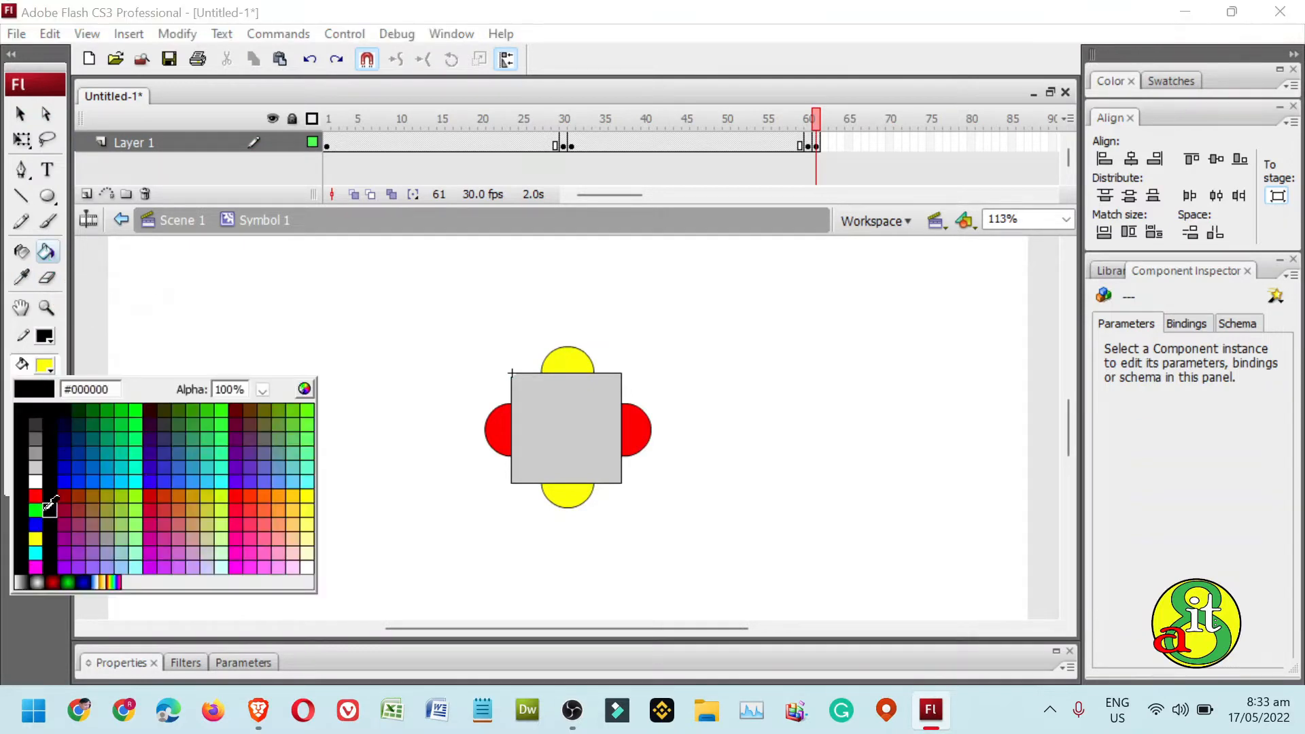
pyautogui.click(36, 511)
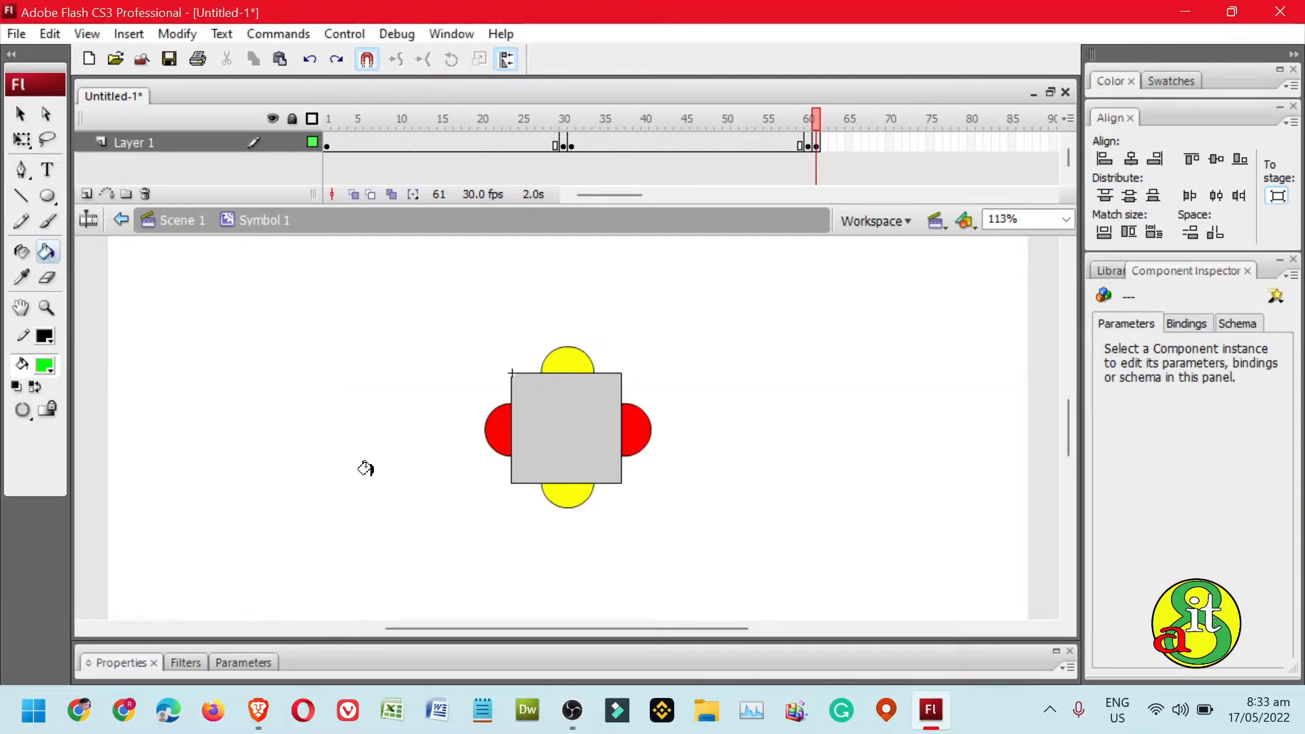
pyautogui.click(491, 419)
pyautogui.click(626, 423)
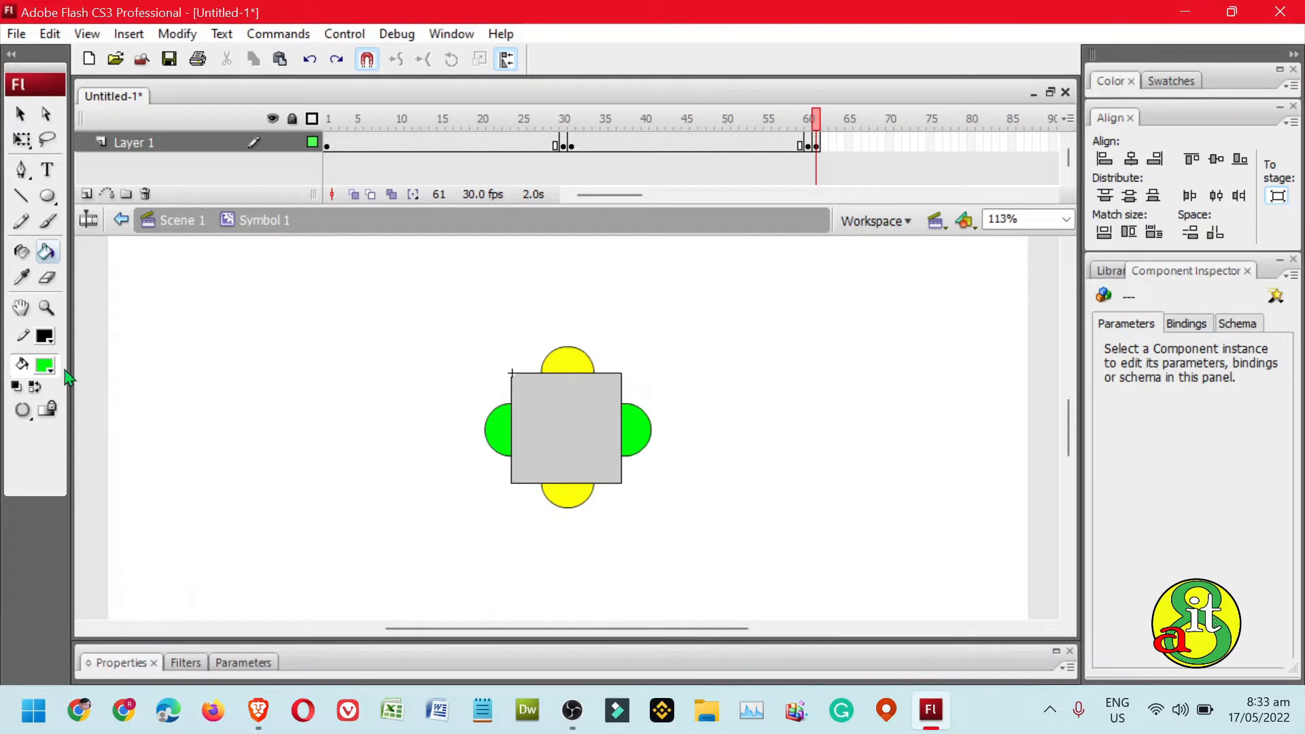
# Fill the top and bottom half circles on frame 61 with red using the Paint Bucket tool
pyautogui.click(47, 367)
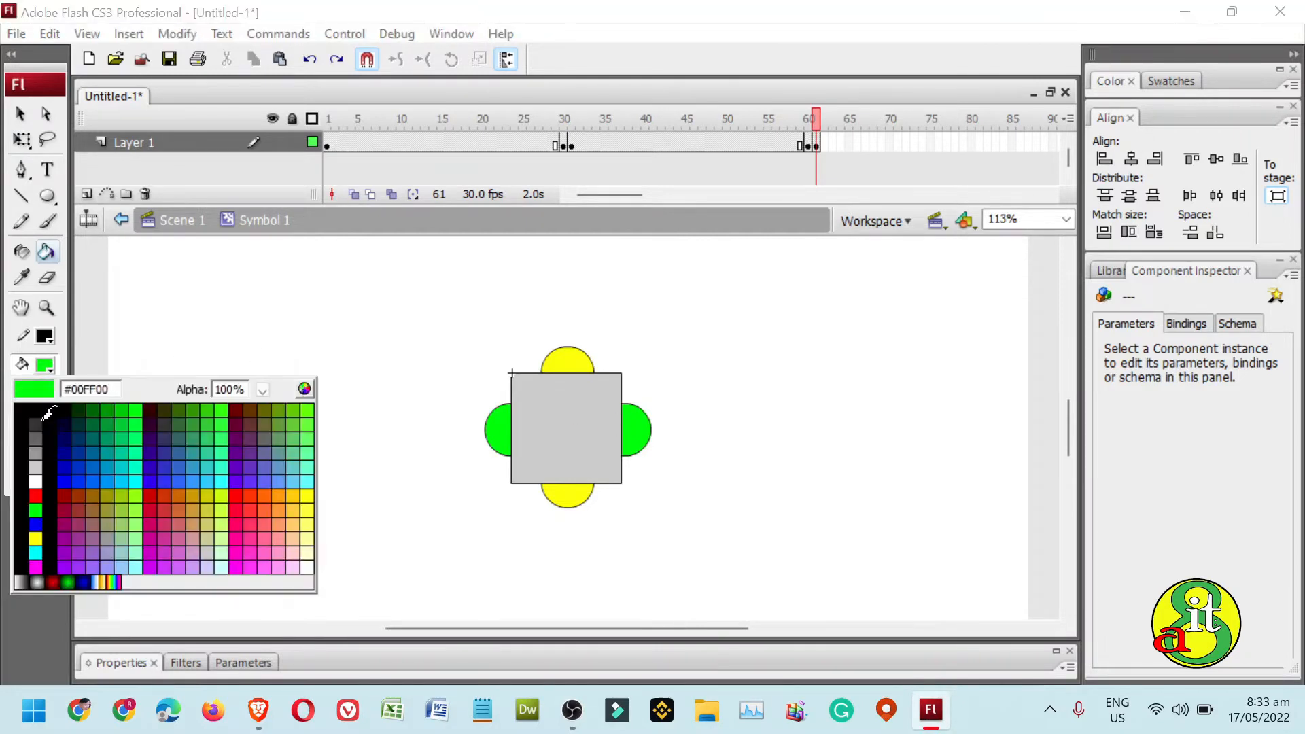
pyautogui.click(35, 496)
pyautogui.click(567, 362)
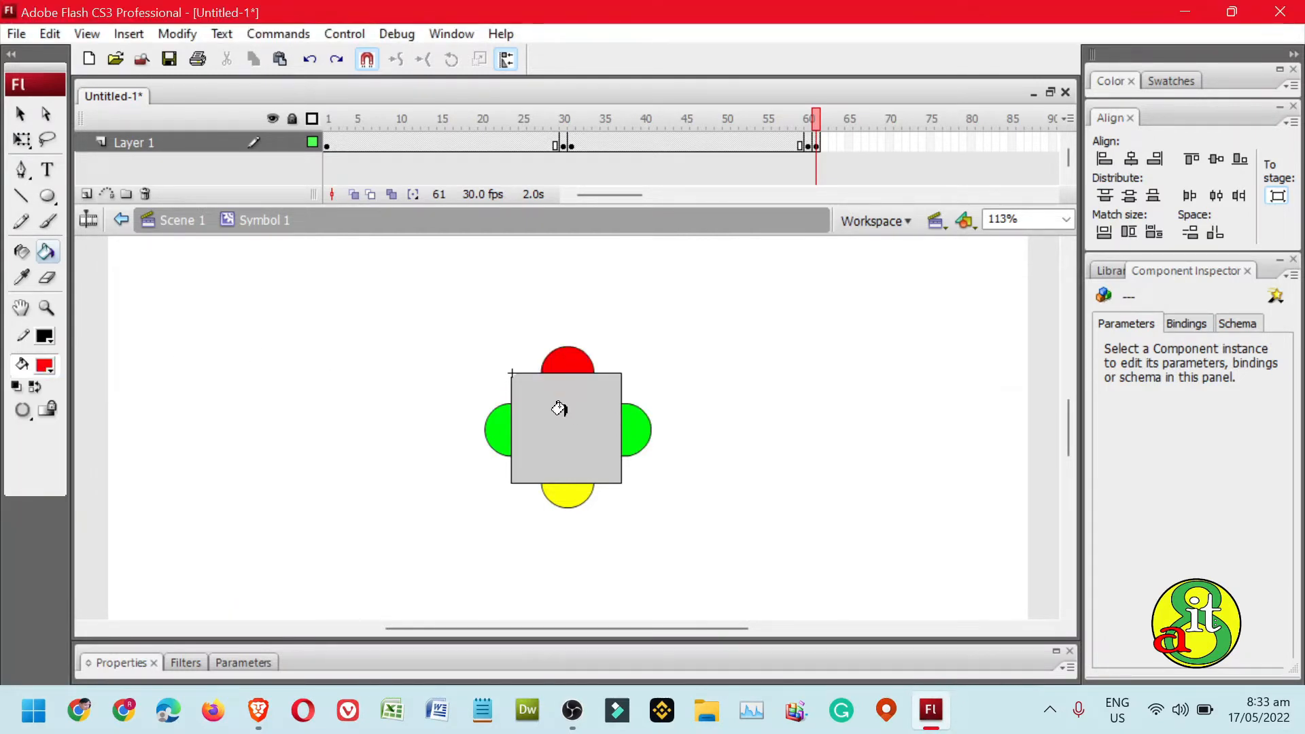
pyautogui.click(552, 487)
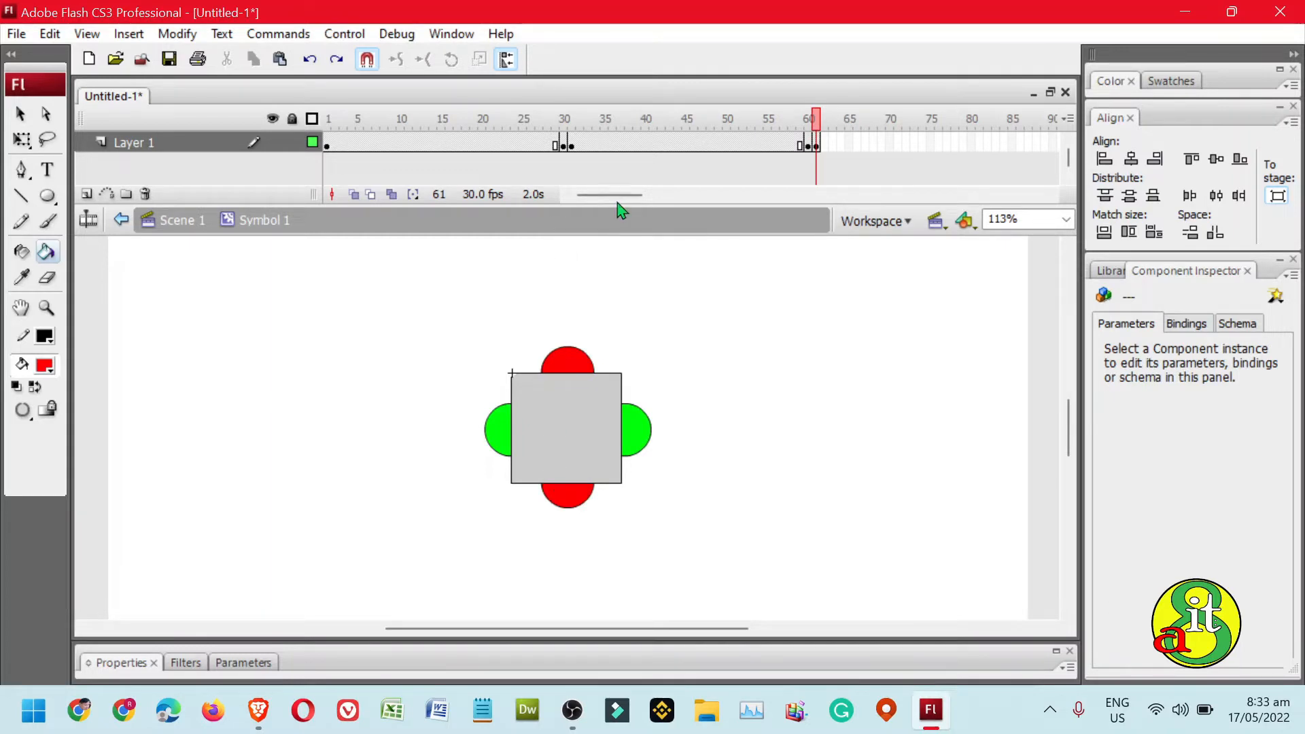
# Insert a keyframe at frame 90 of Layer 1 in the traffic light symbol
pyautogui.moveTo(616, 202); pyautogui.dragTo(635, 195)
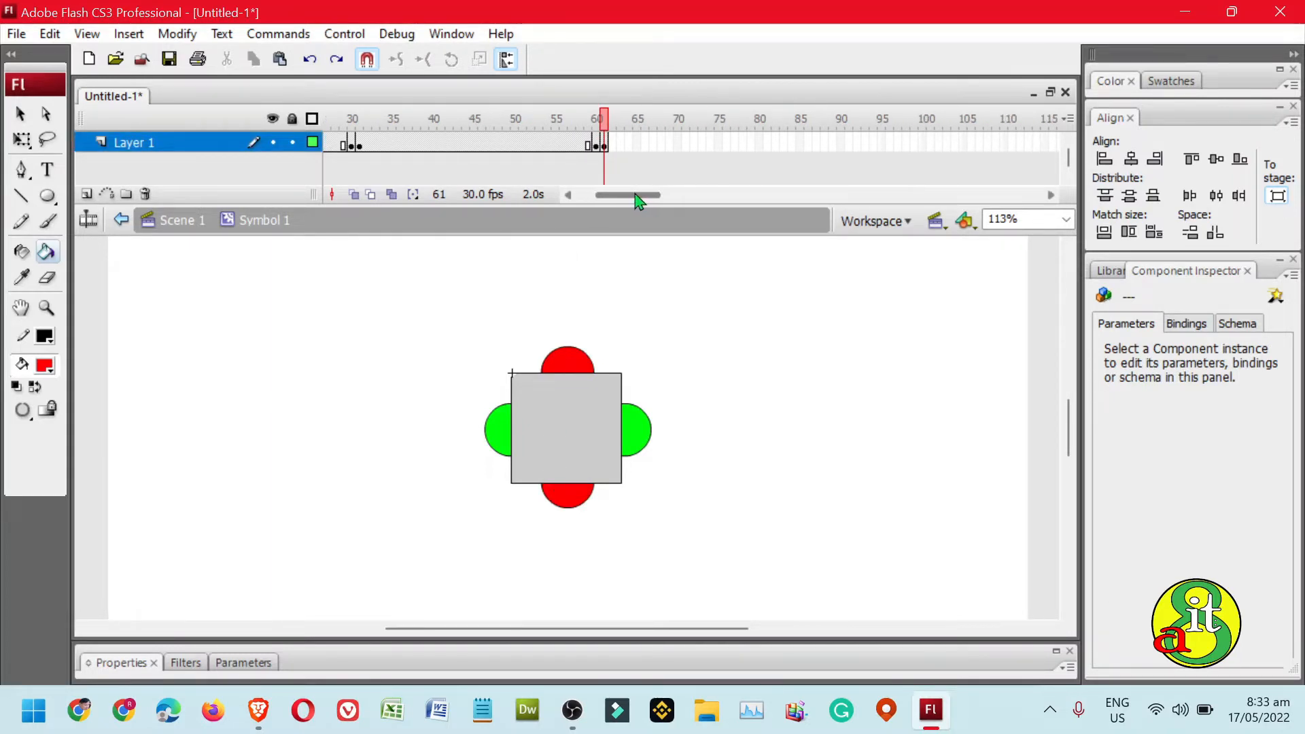
pyautogui.click(20, 114)
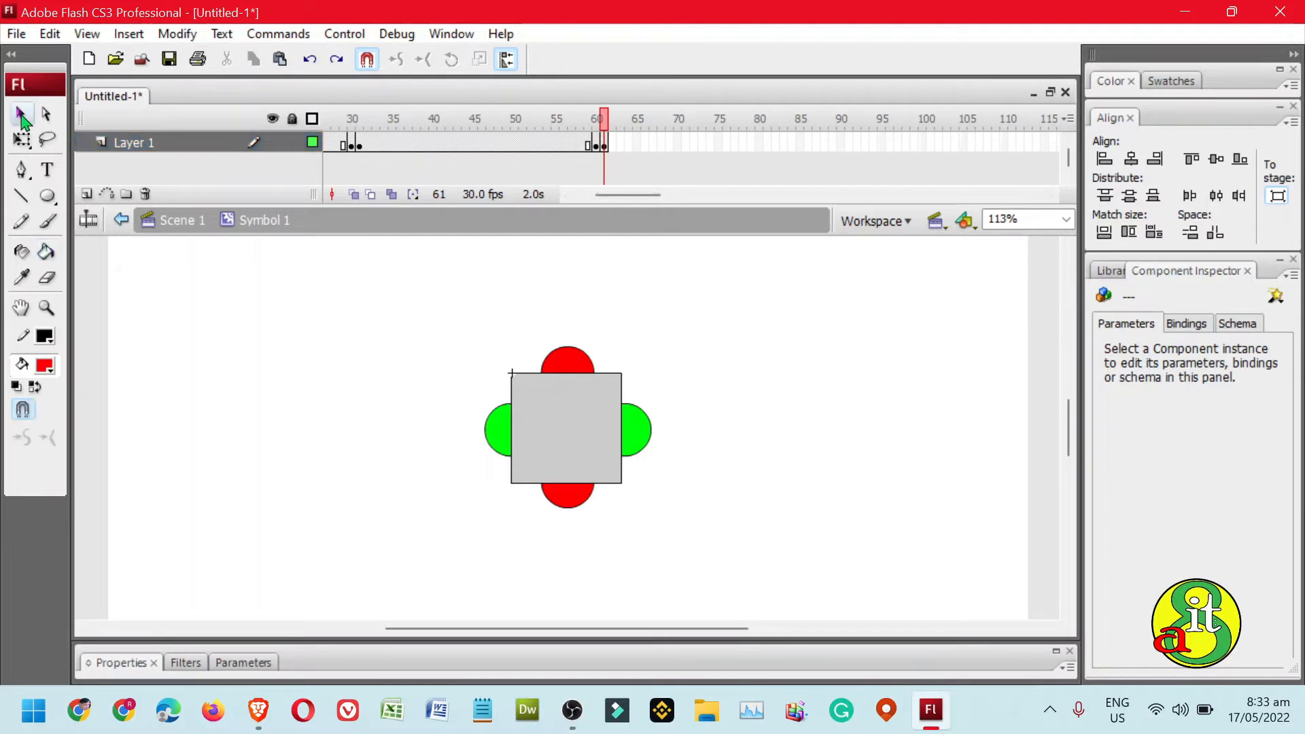
pyautogui.click(844, 144)
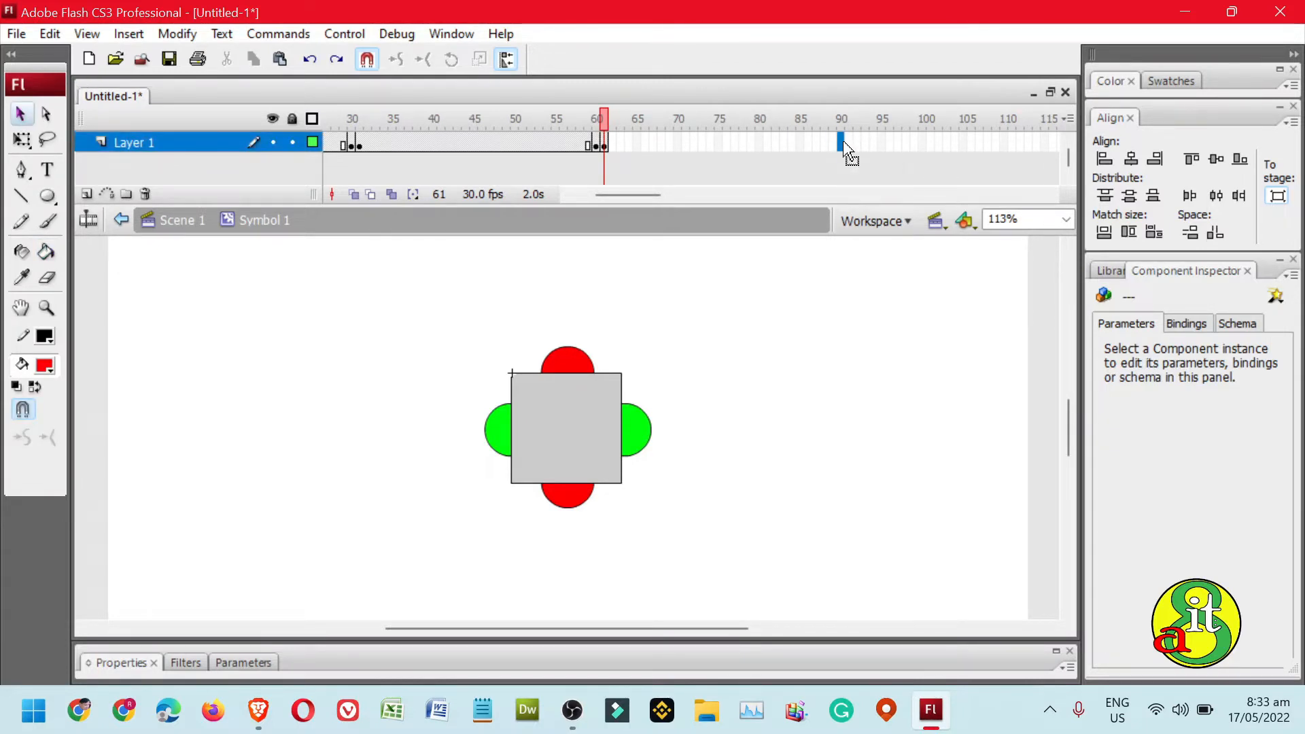
pyautogui.rightClick(844, 144)
pyautogui.click(924, 266)
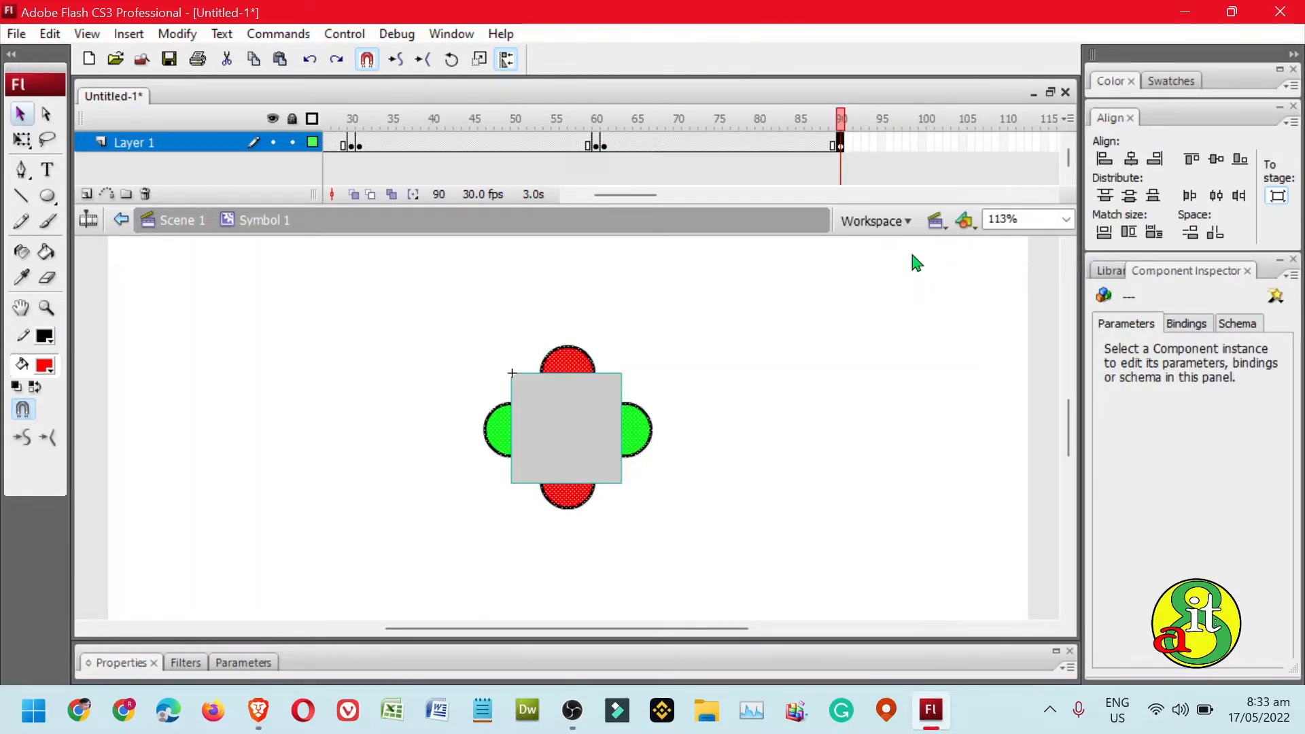
# Play the symbol's timeline to preview the traffic light color changes
pyautogui.press('Return')
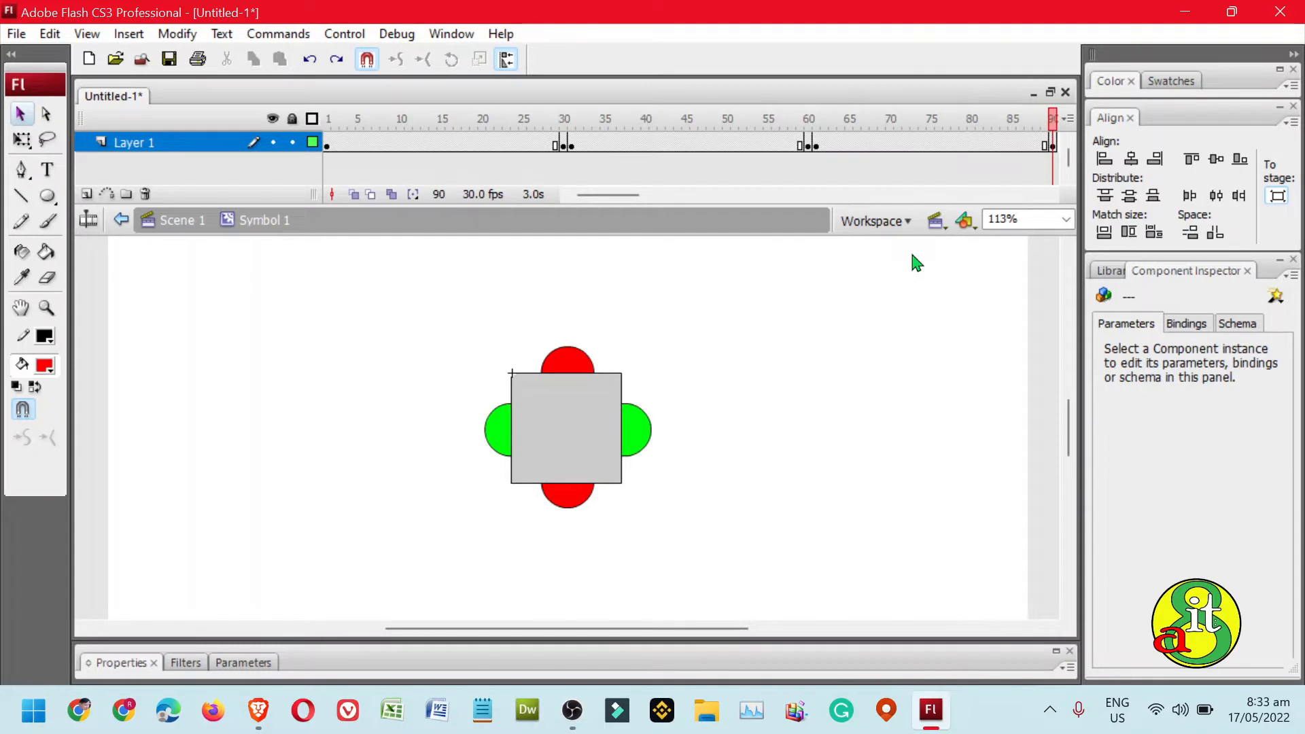
pyautogui.press('Return')
pyautogui.press('Return')
pyautogui.moveTo(621, 196)
pyautogui.mouseDown()
pyautogui.moveTo(641, 198)
pyautogui.moveTo(603, 197)
pyautogui.mouseUp()
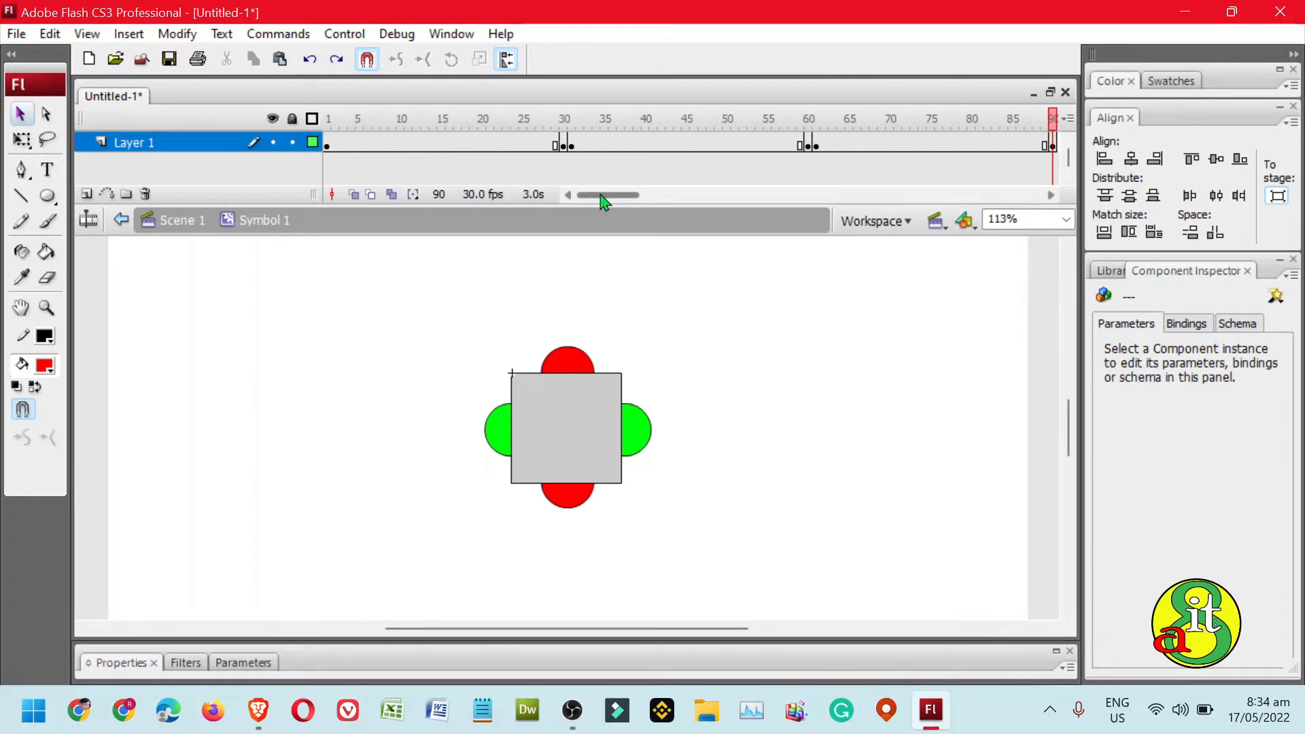
# Compare the light colors in the symbol timeline's three segments between frames 1 and 90
pyautogui.click(506, 144)
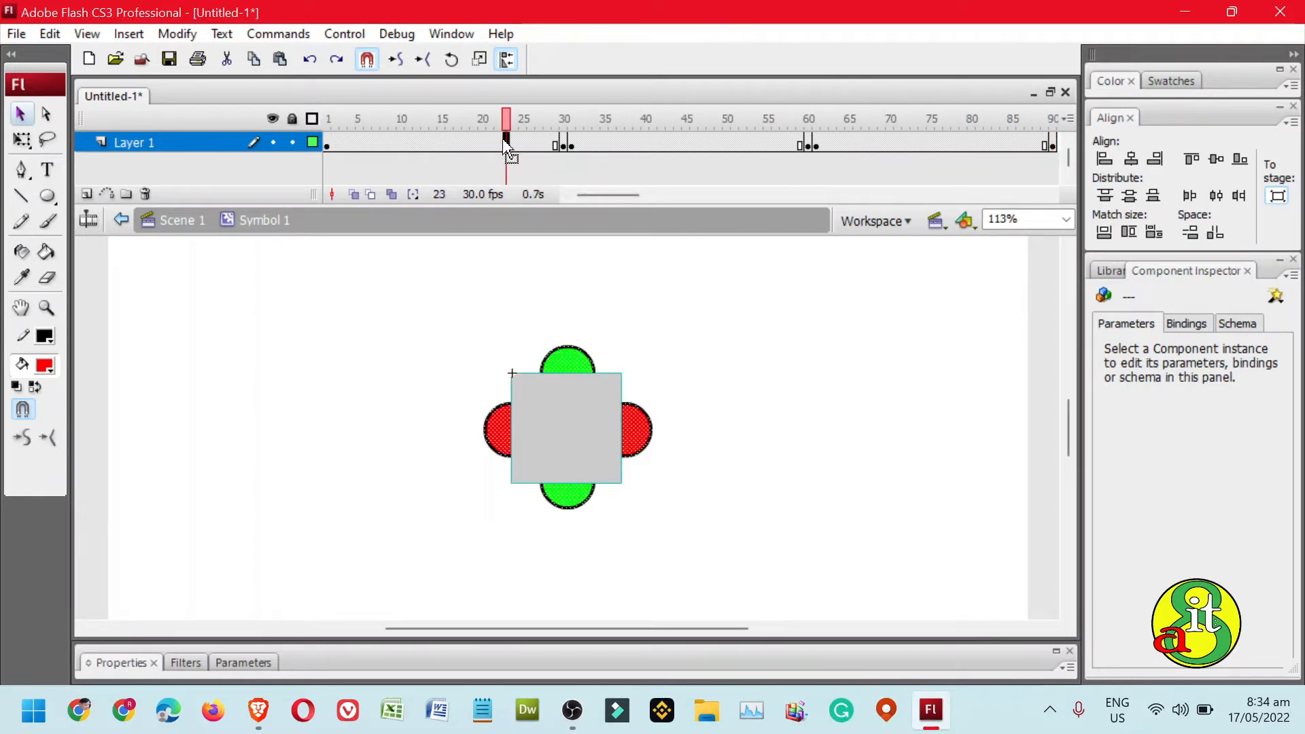
pyautogui.click(670, 144)
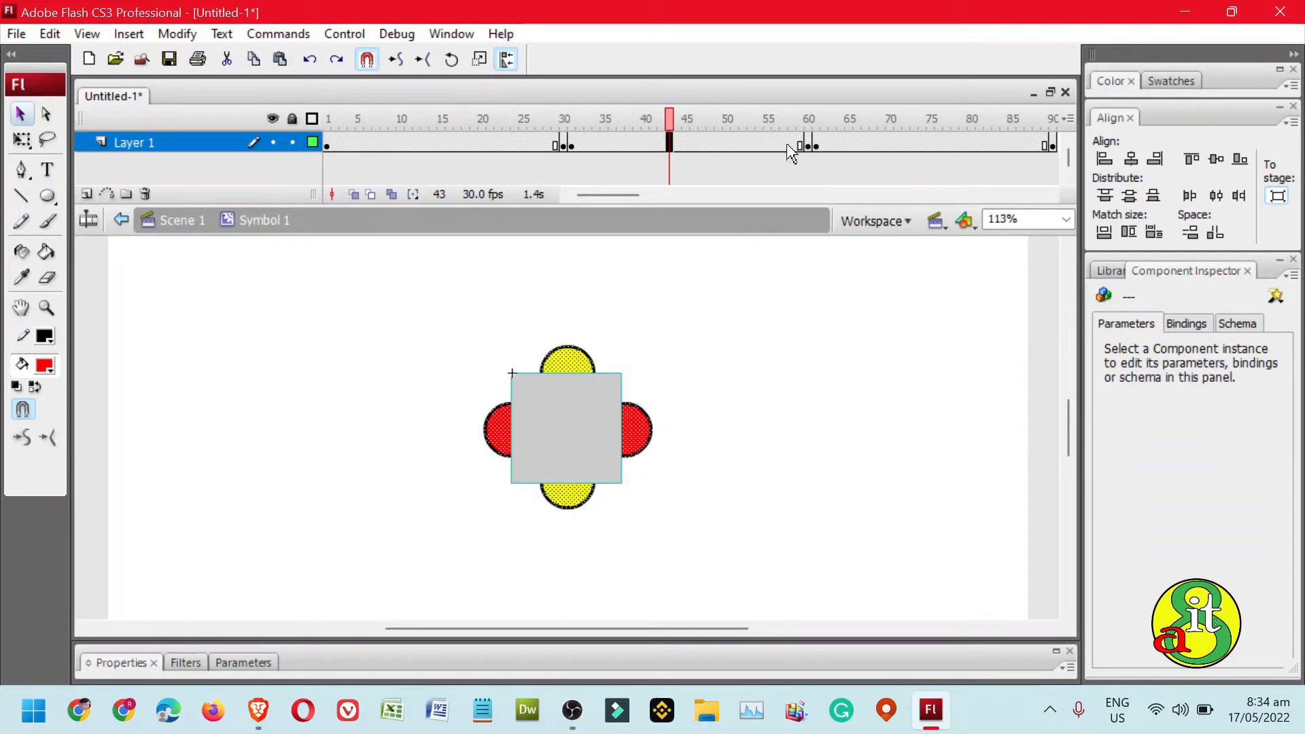
pyautogui.click(907, 144)
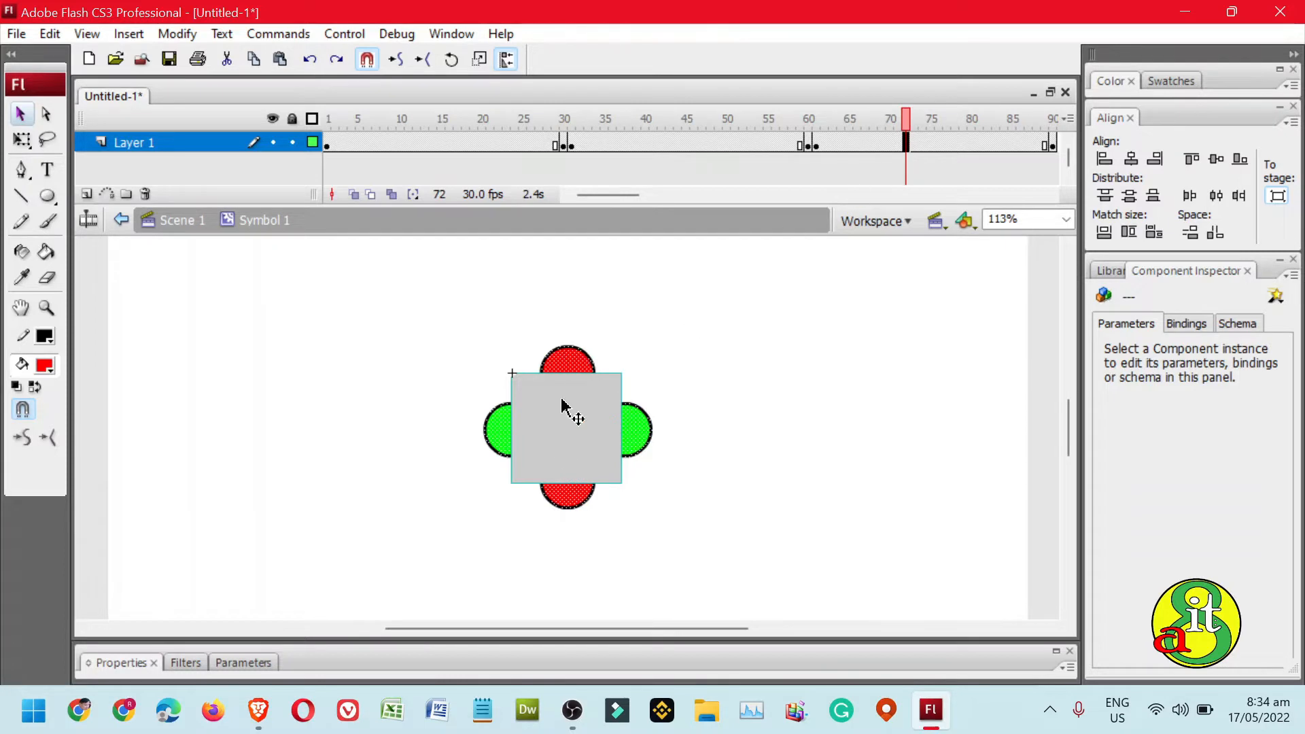
pyautogui.click(694, 142)
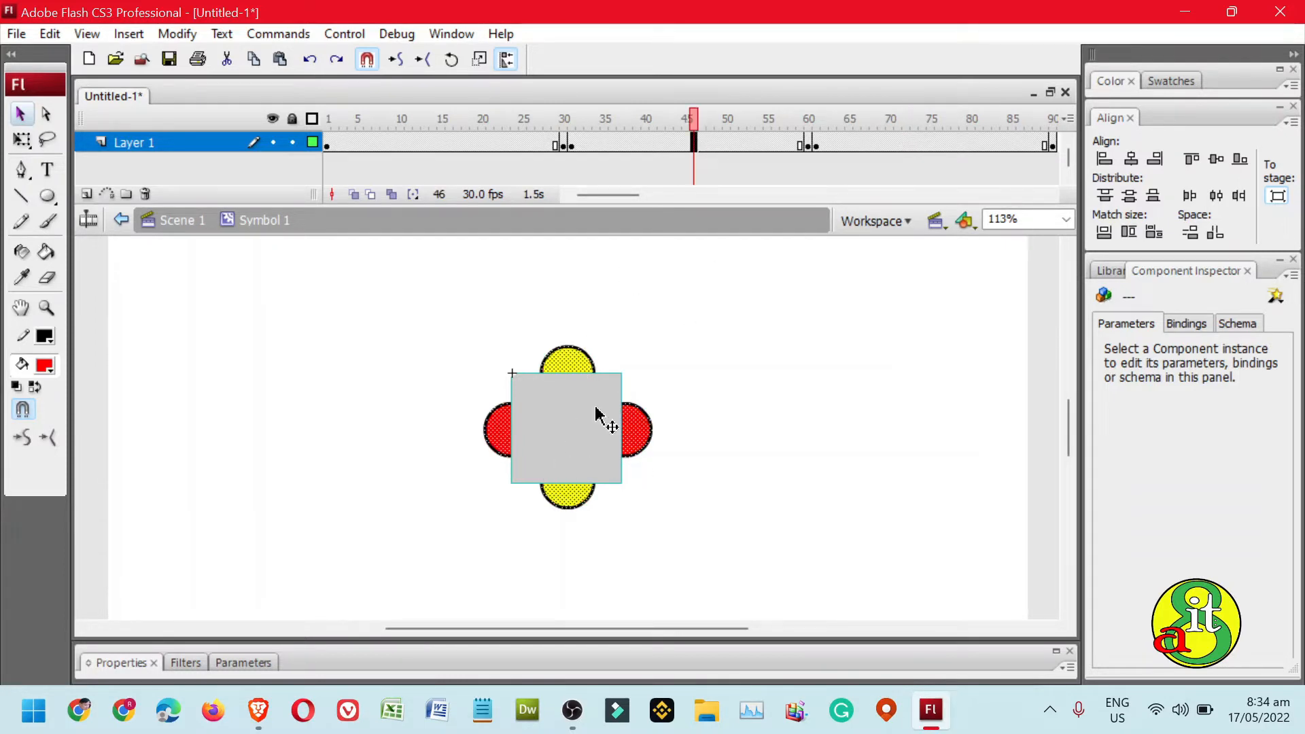
pyautogui.click(443, 143)
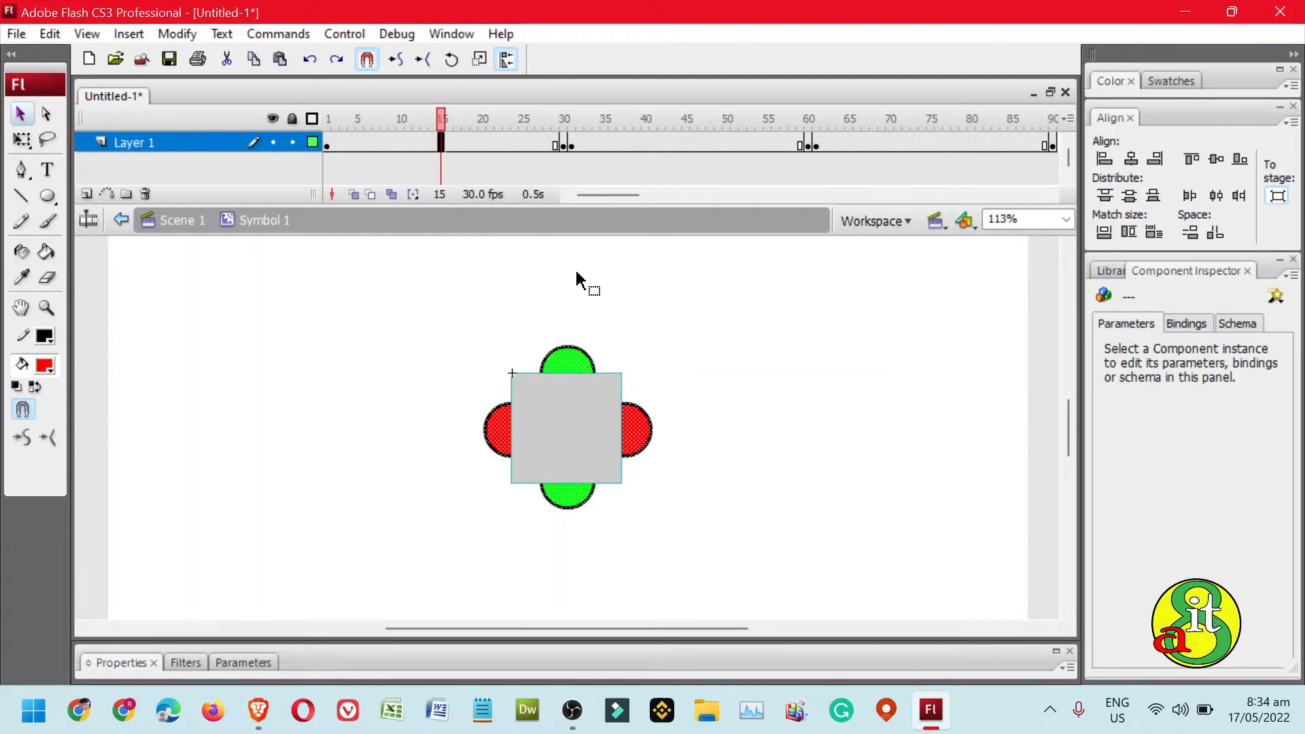
# Insert a keyframe at frame 91 of Layer 1, directly after the one at frame 90
pyautogui.moveTo(621, 202); pyautogui.dragTo(637, 202)
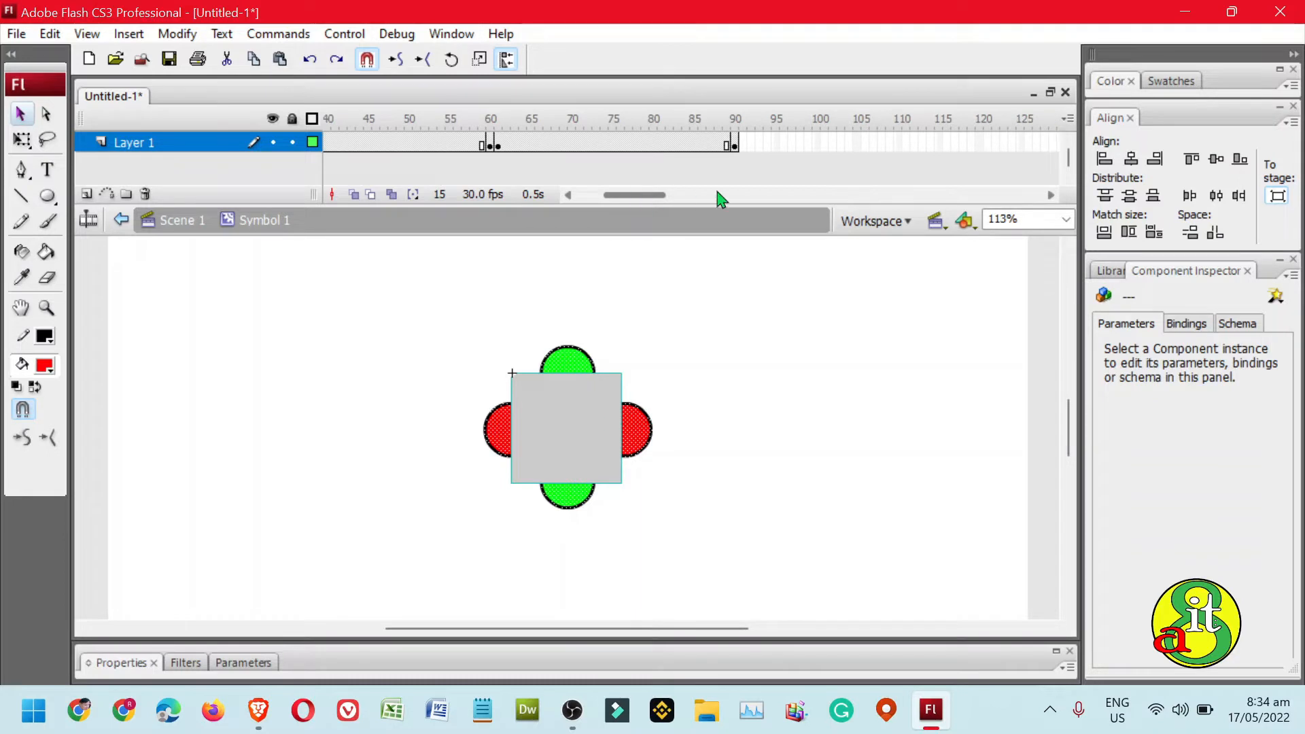
pyautogui.click(737, 145)
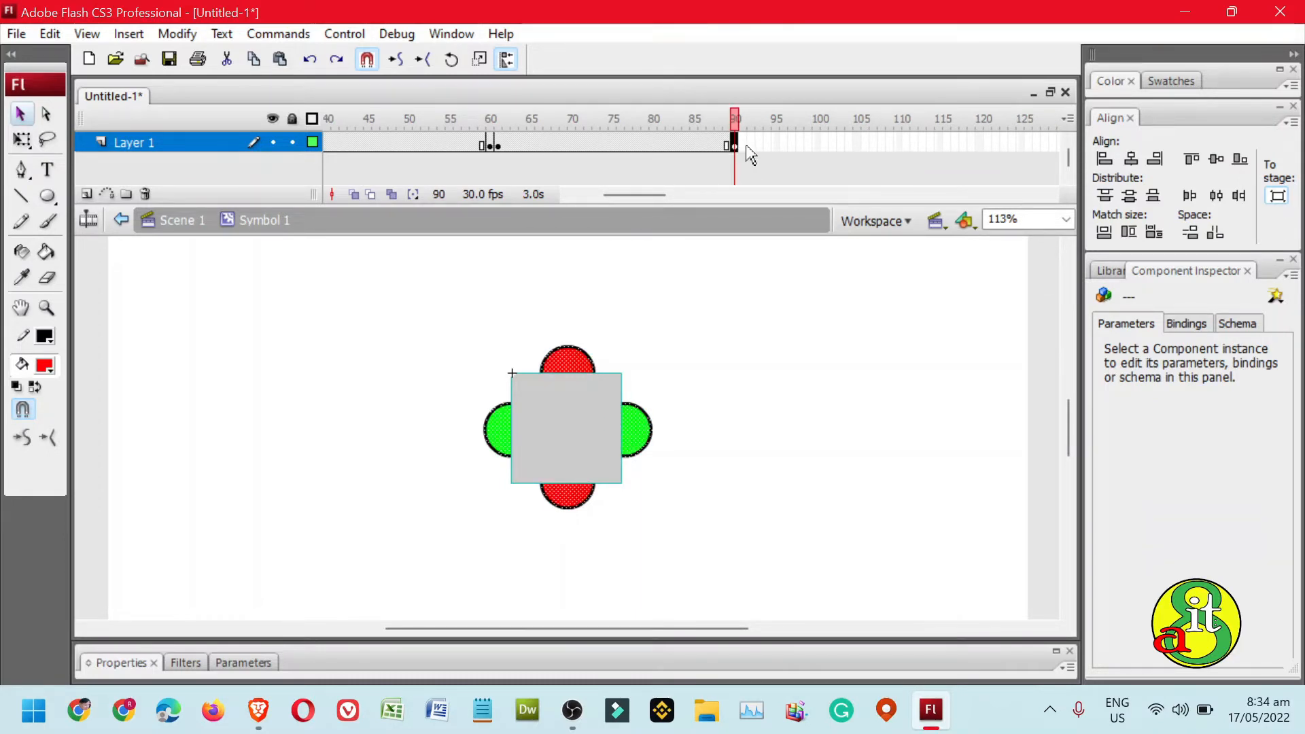
pyautogui.rightClick(745, 146)
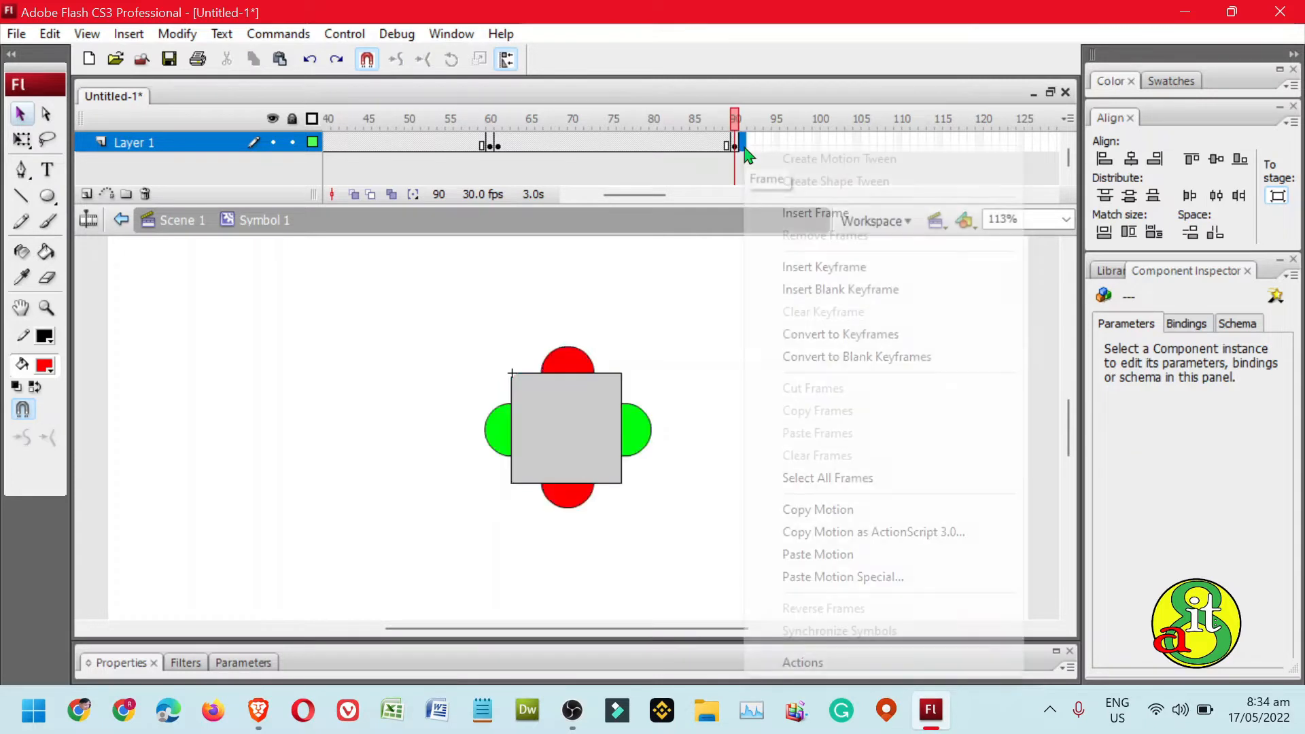
pyautogui.click(819, 267)
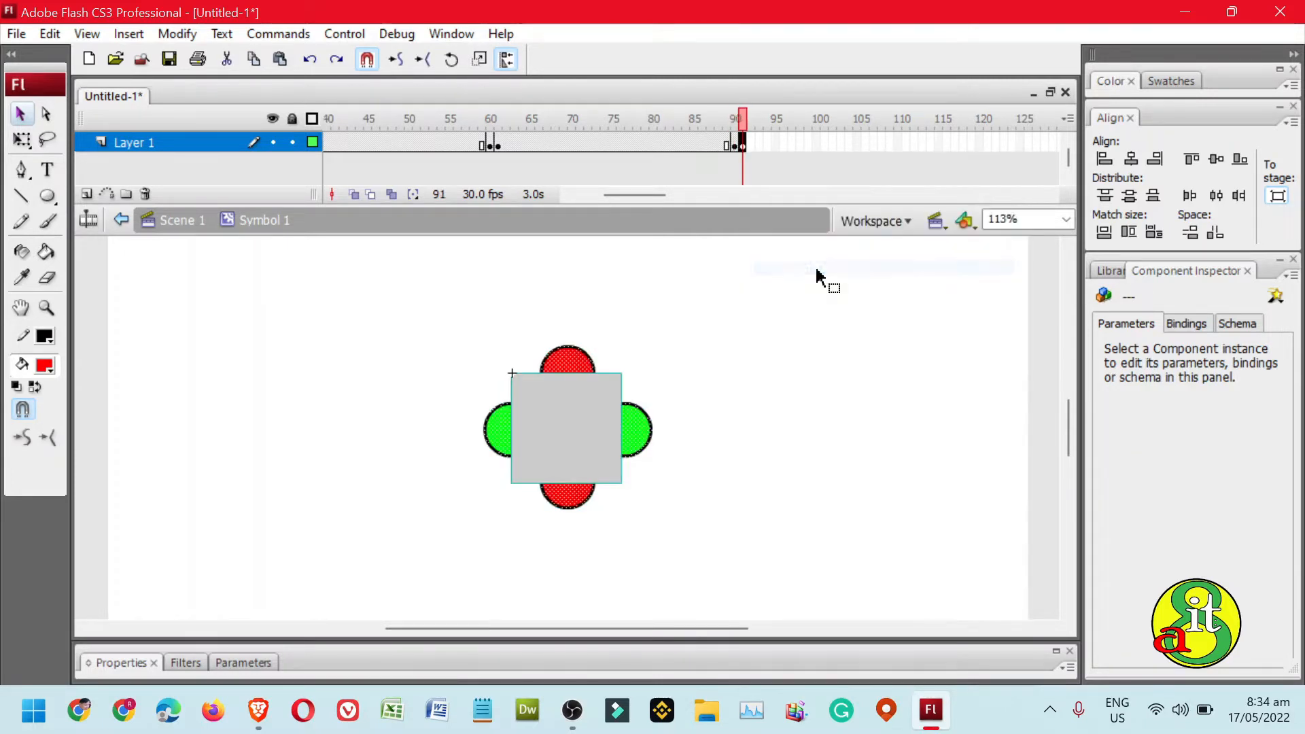
# Choose the Paint Bucket tool with yellow as the fill color
pyautogui.click(46, 252)
pyautogui.click(45, 366)
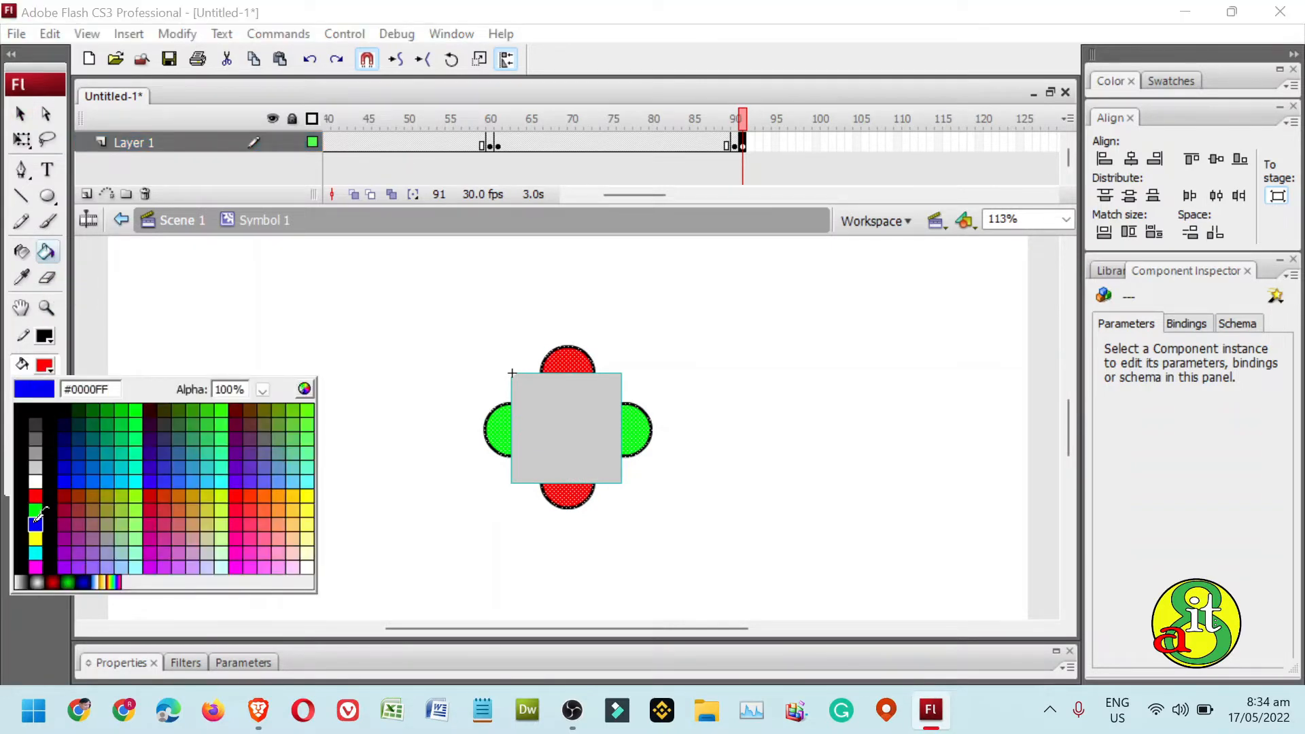
pyautogui.click(36, 542)
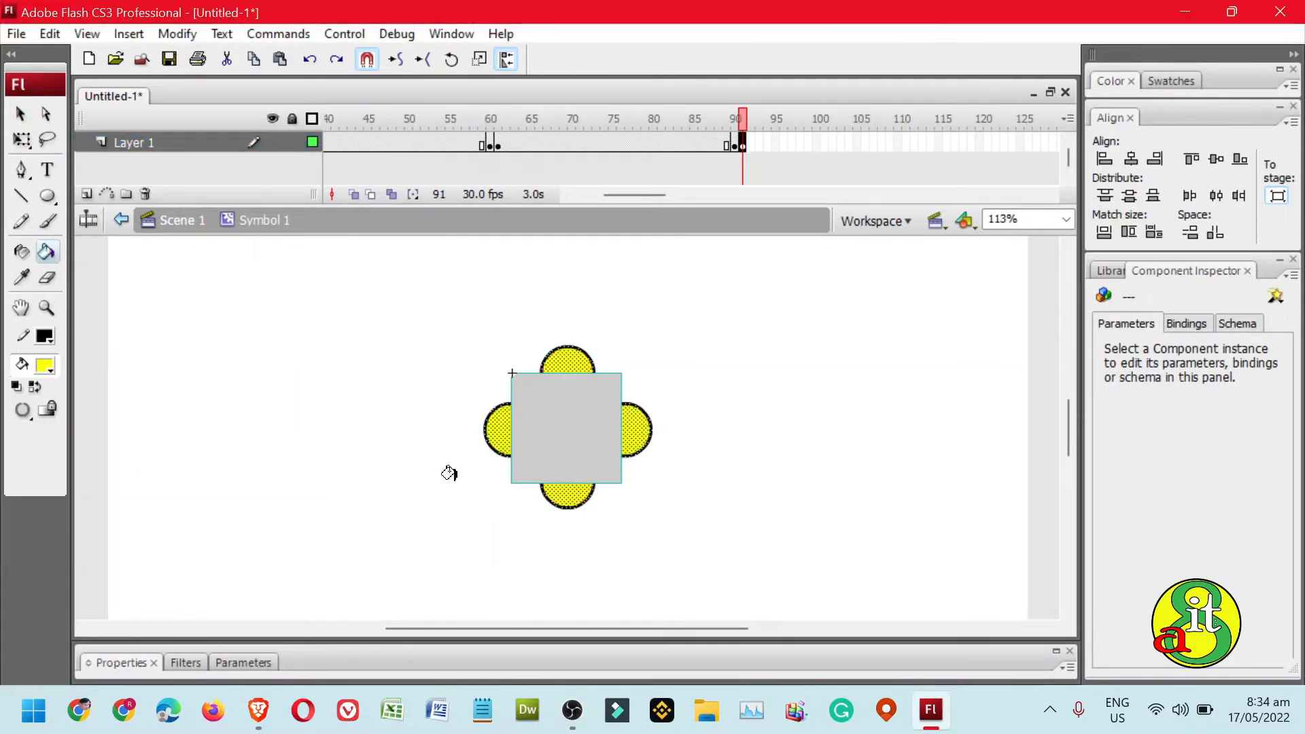
pyautogui.hotkey('ctrl', 'z')
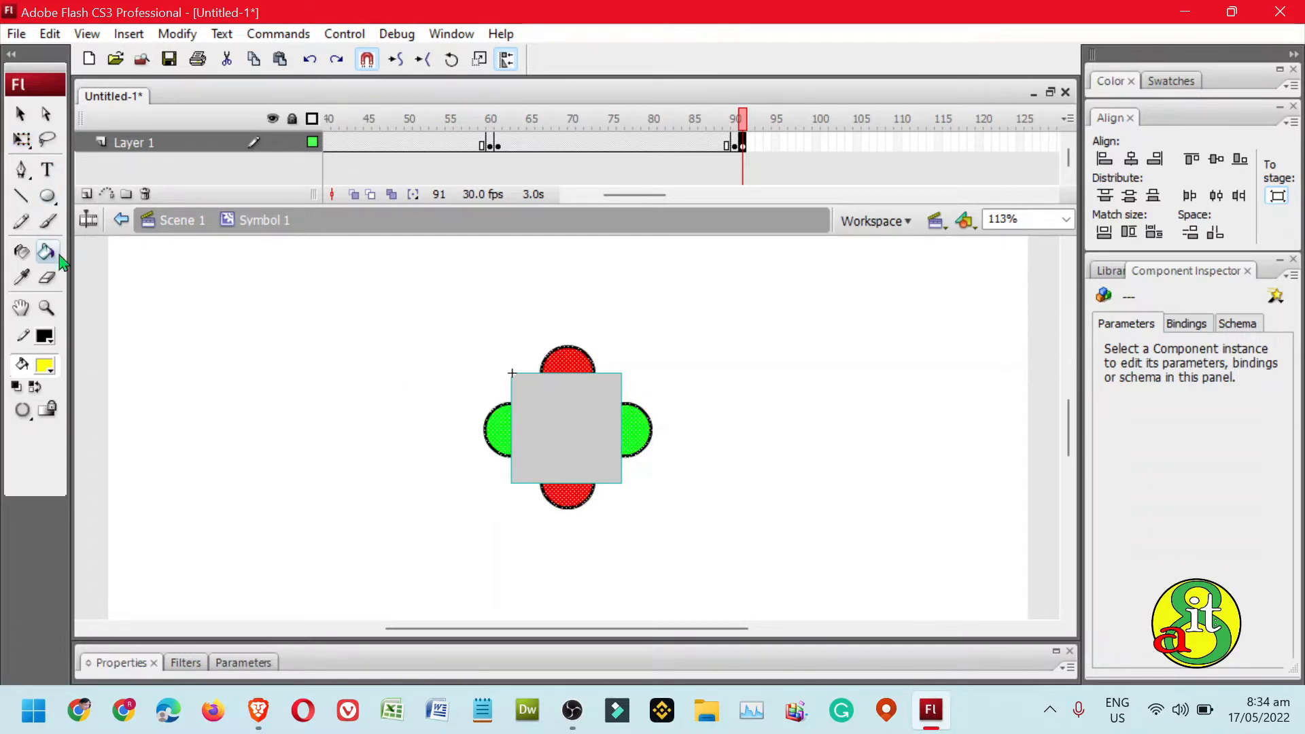
pyautogui.click(503, 419)
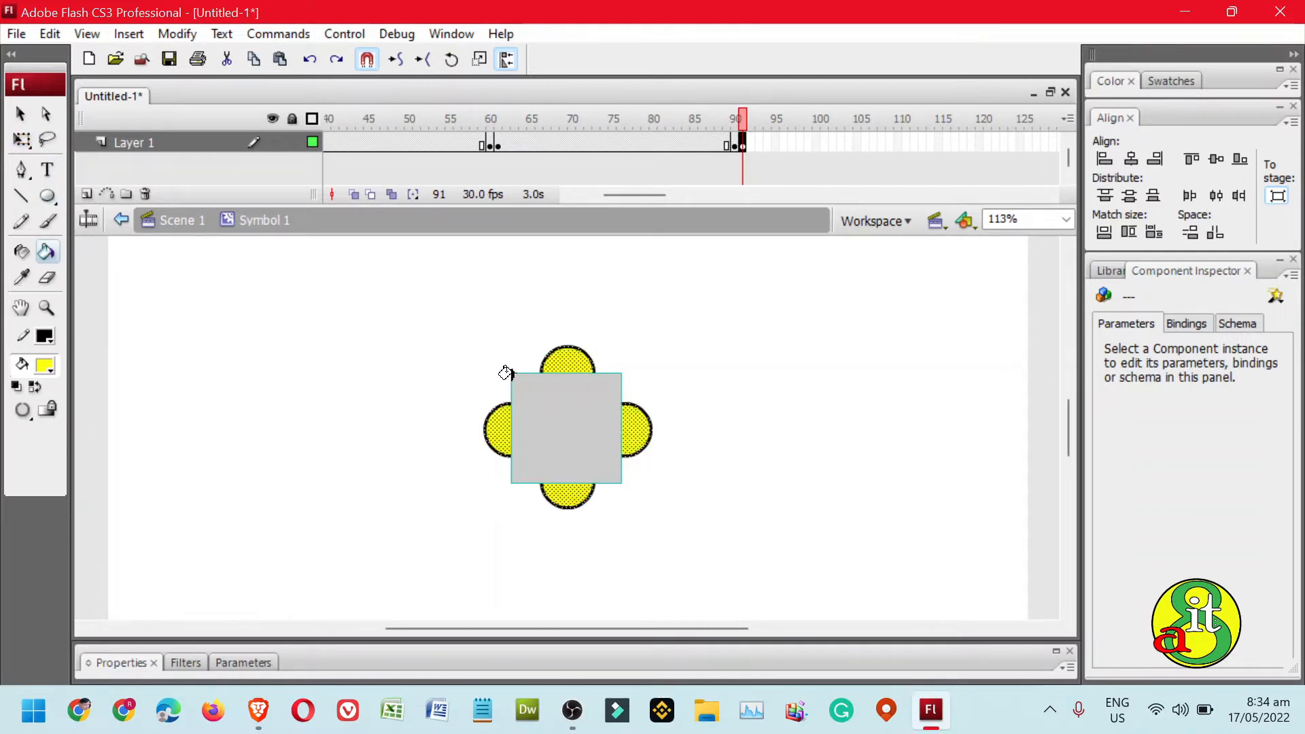
pyautogui.hotkey('ctrl', 'z')
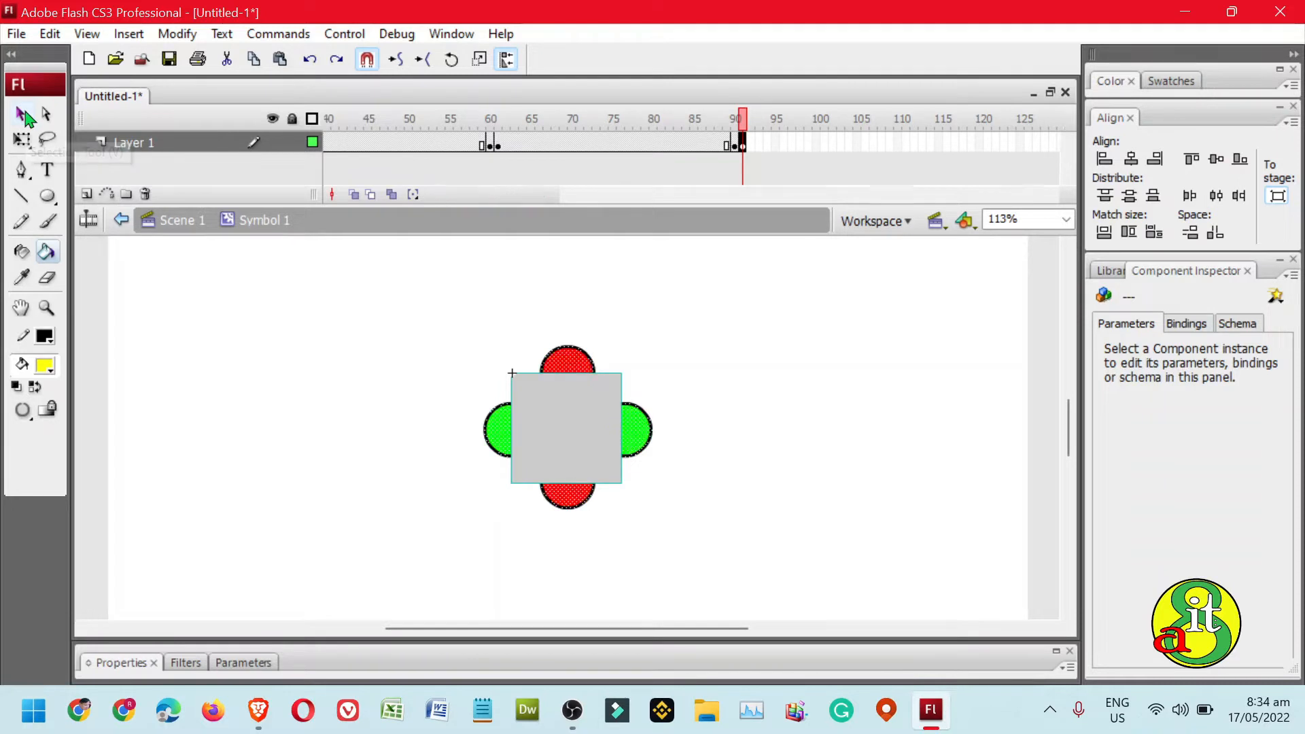
# Deselect the artwork and fill only the left and right half circles on frame 91 with yellow using the Paint Bucket tool
pyautogui.click(21, 114)
pyautogui.click(327, 370)
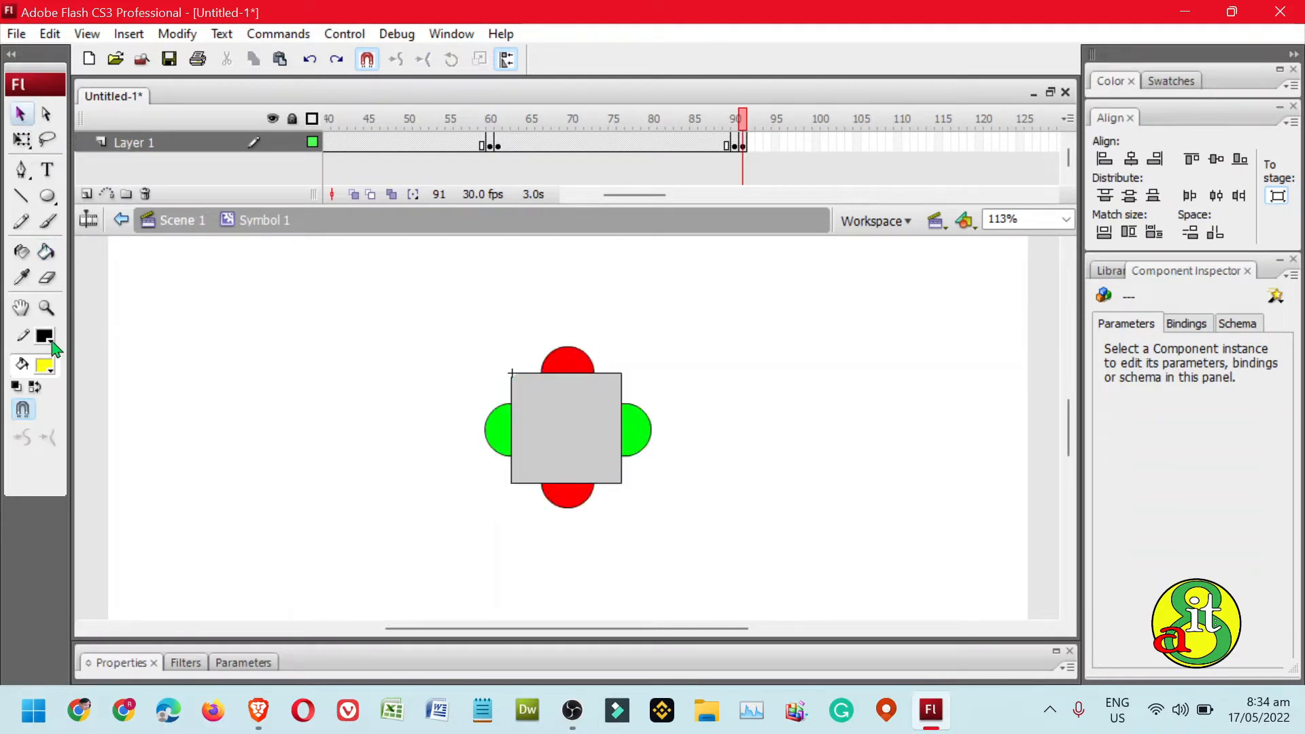
pyautogui.click(46, 251)
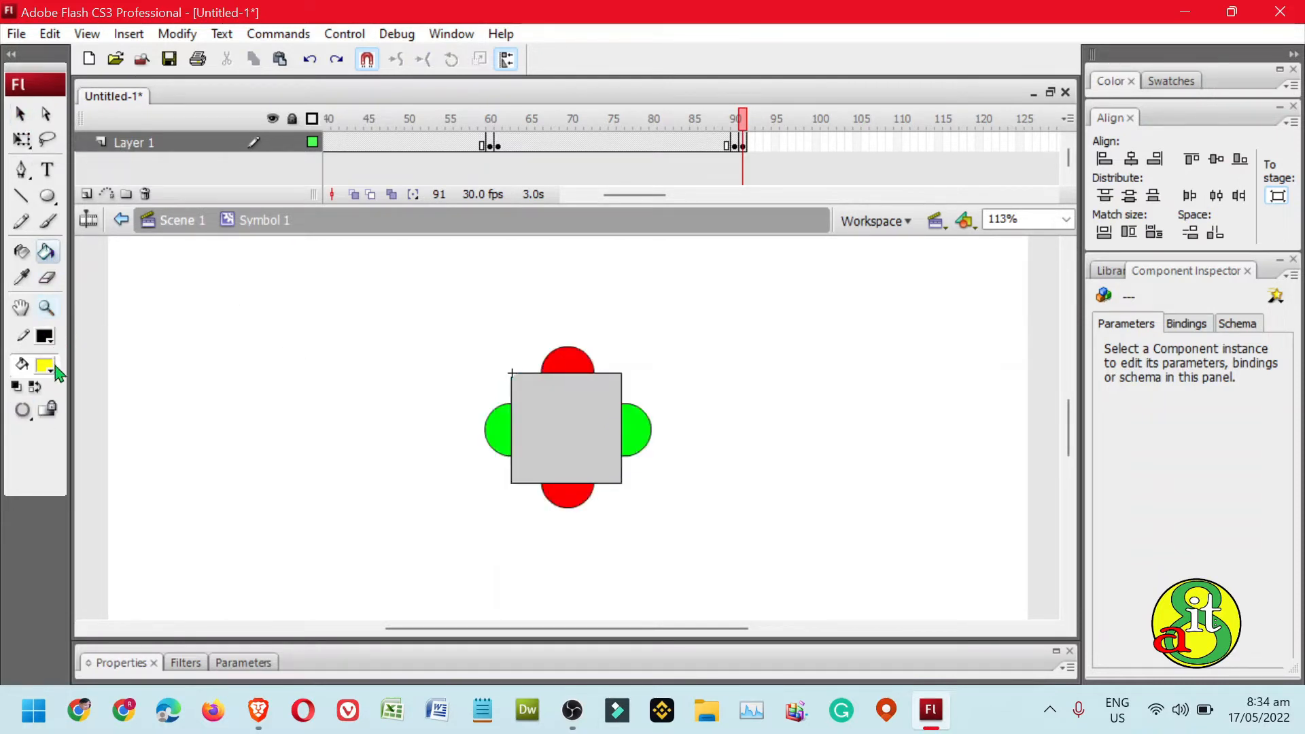
pyautogui.click(493, 418)
pyautogui.click(623, 424)
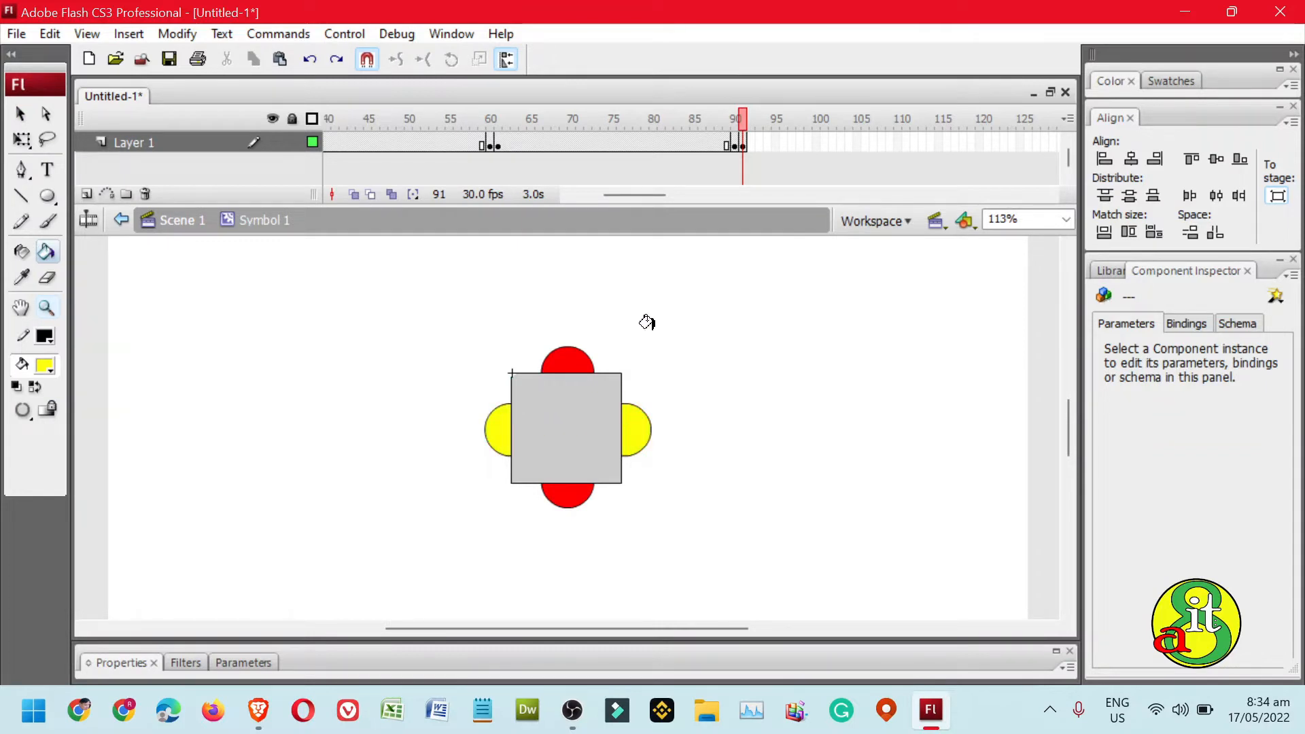
# Insert a keyframe at frame 121 of Layer 1 to extend the yellow and red phase
pyautogui.moveTo(641, 199); pyautogui.dragTo(656, 204)
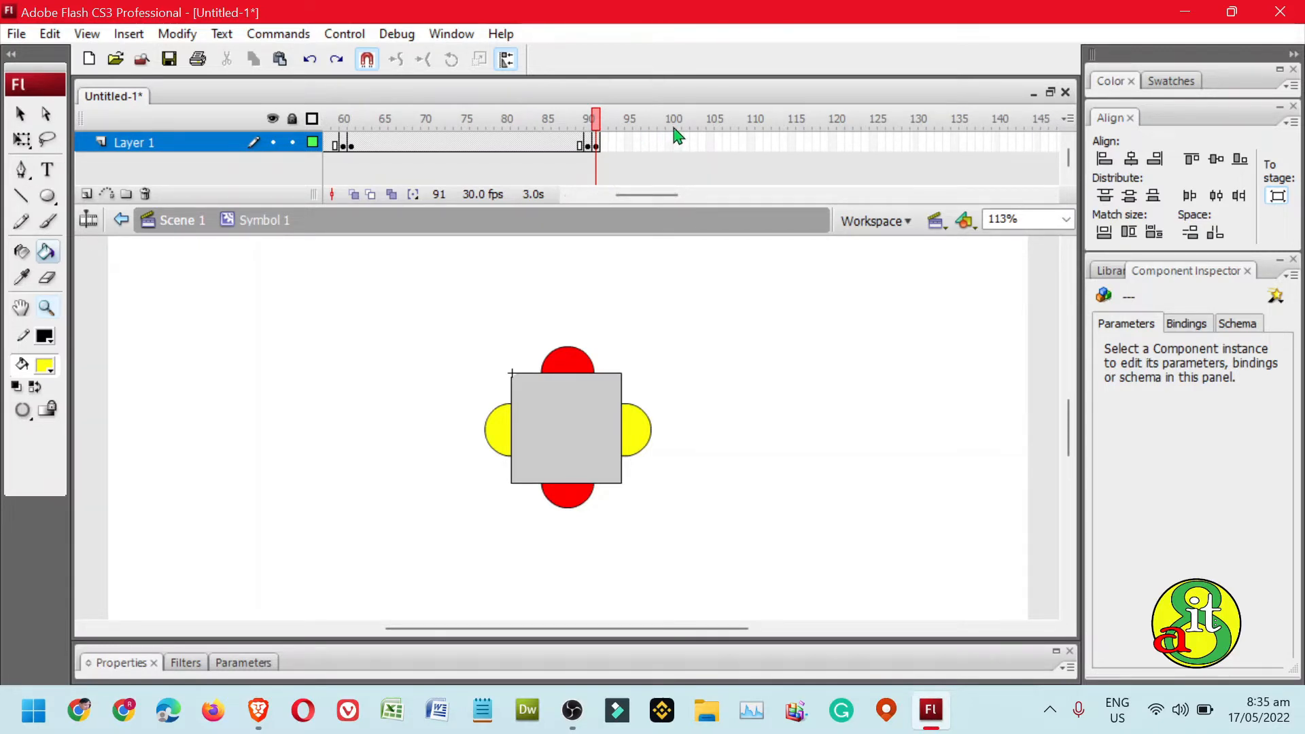
pyautogui.rightClick(841, 143)
pyautogui.click(918, 262)
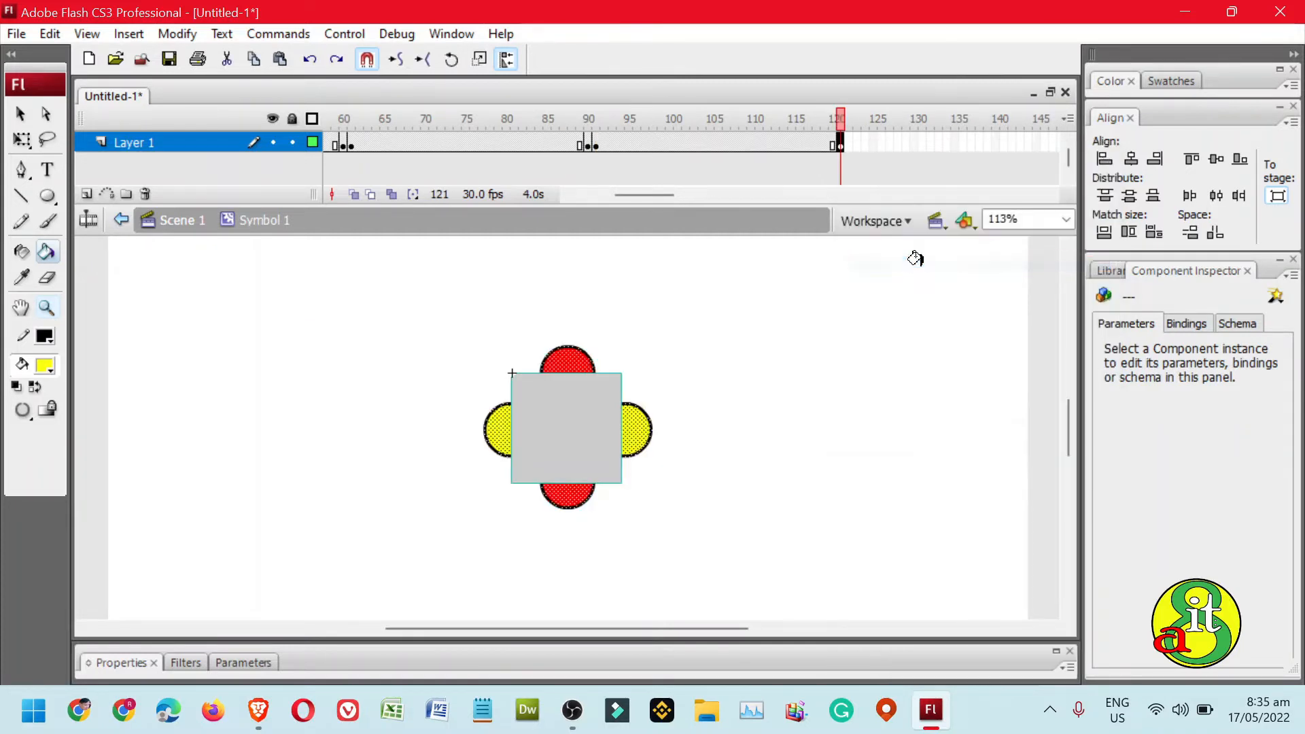
# Scrub the symbol's timeline back to frame 60, test the movie and close the preview
pyautogui.moveTo(841, 129); pyautogui.dragTo(346, 131)
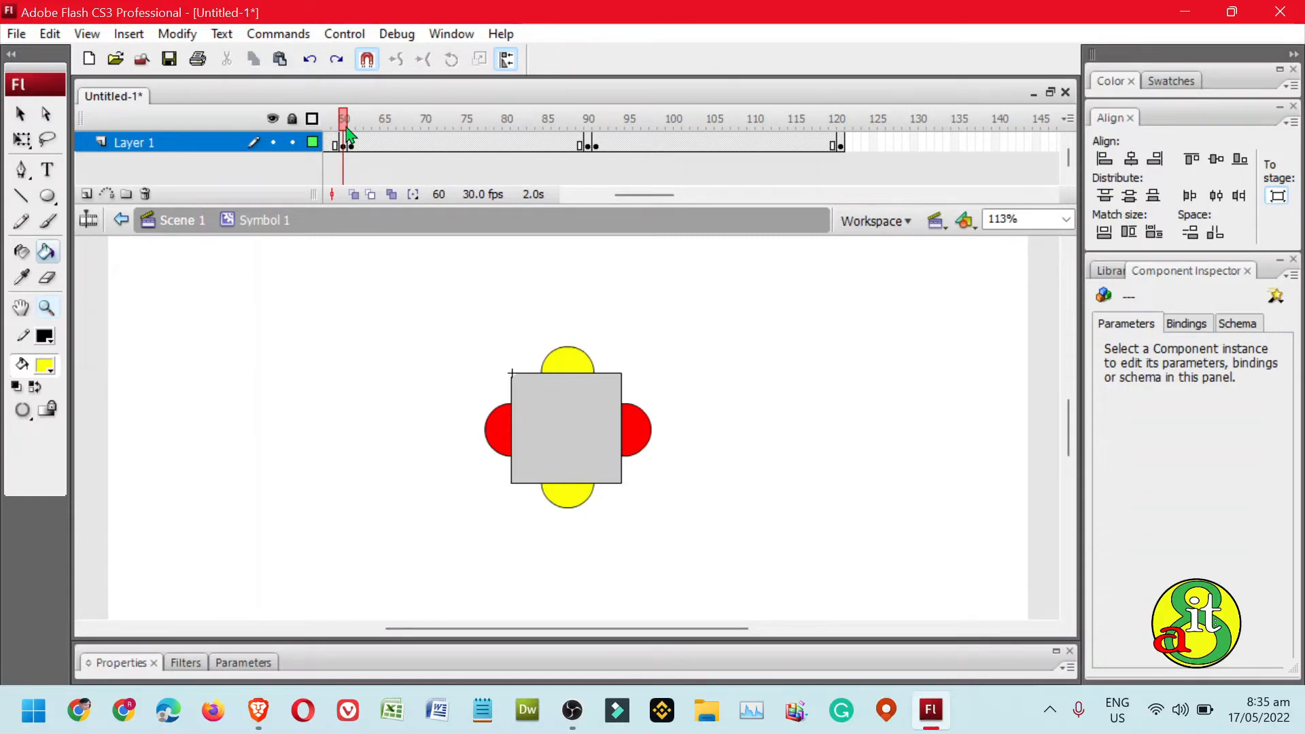
pyautogui.hotkey('ctrl', 'Return')
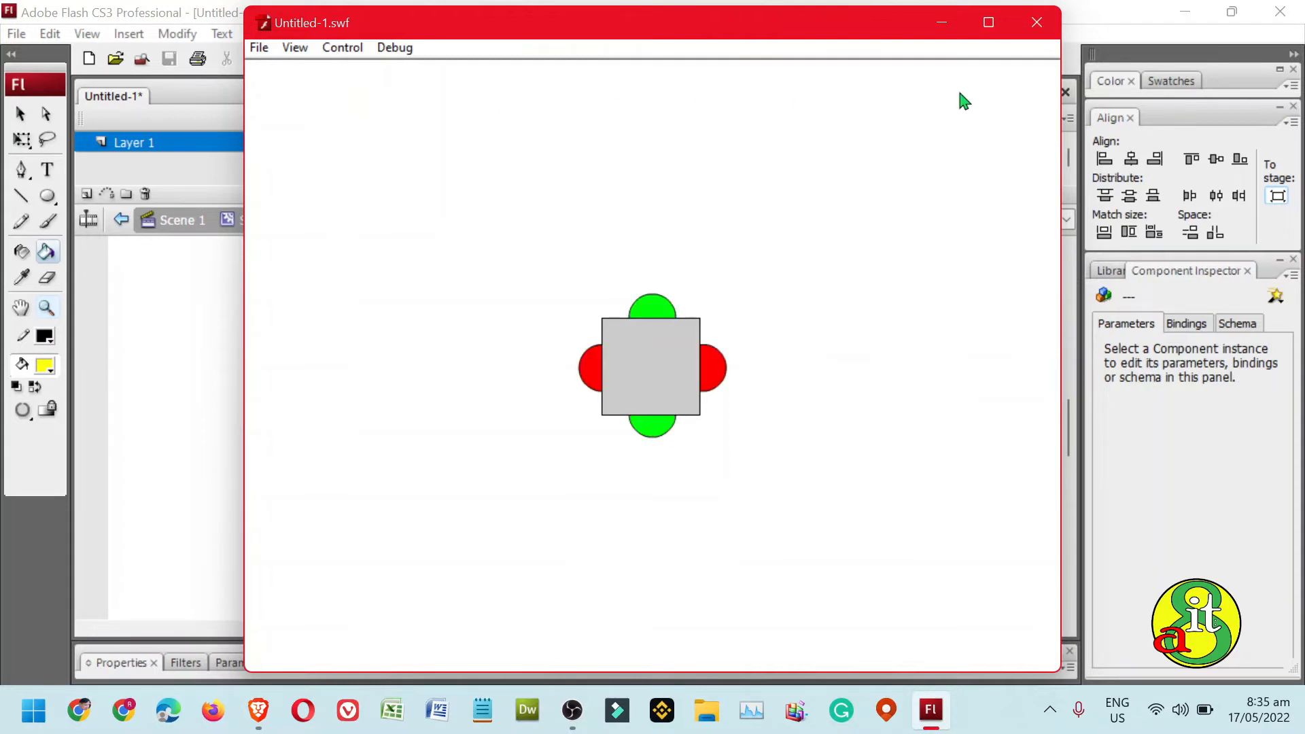
pyautogui.click(1037, 23)
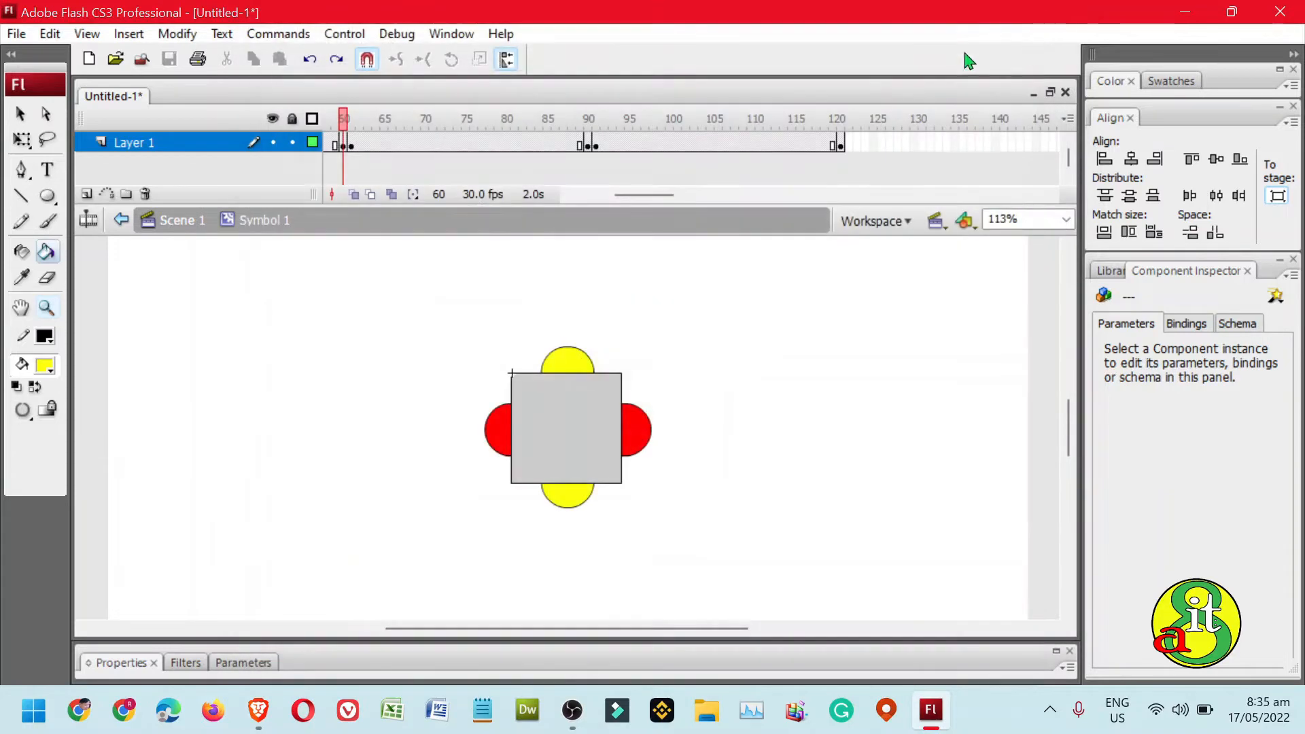
# Return to Scene 1 and display the document's properties with nothing selected on the stage
pyautogui.click(175, 220)
pyautogui.click(544, 435)
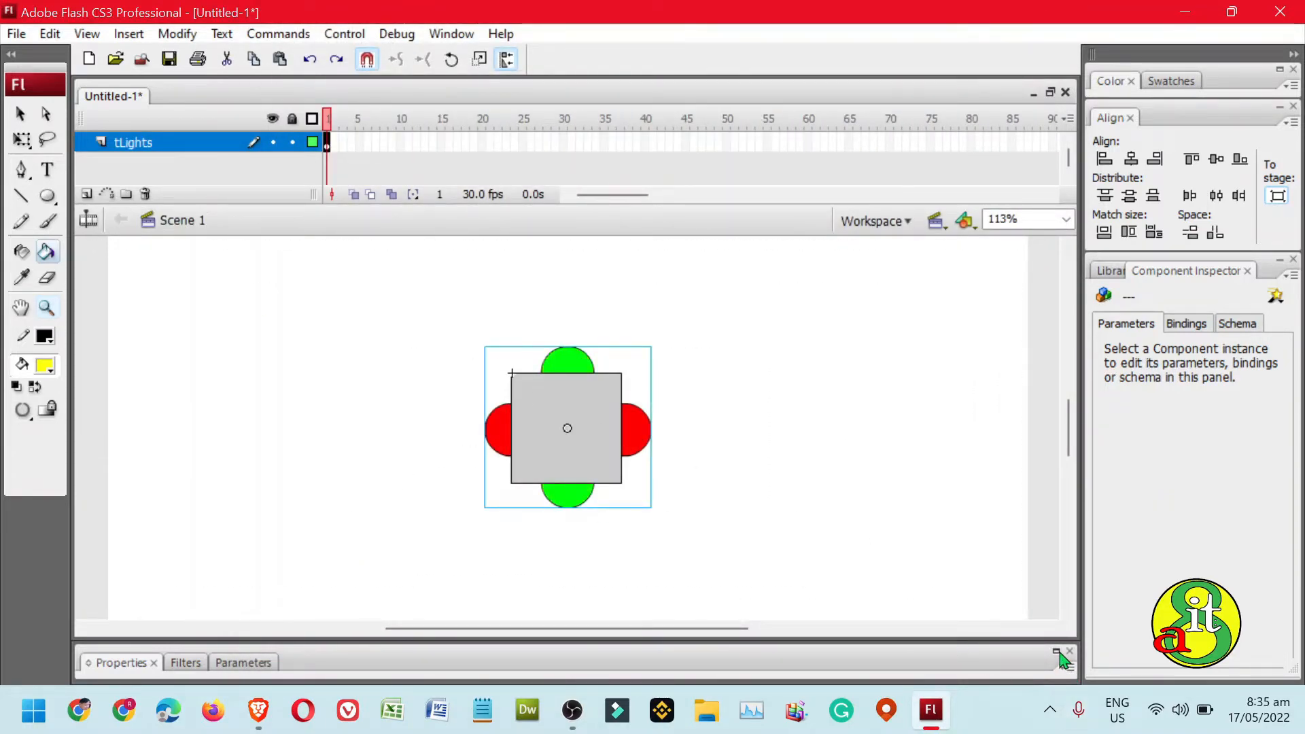
pyautogui.click(1062, 658)
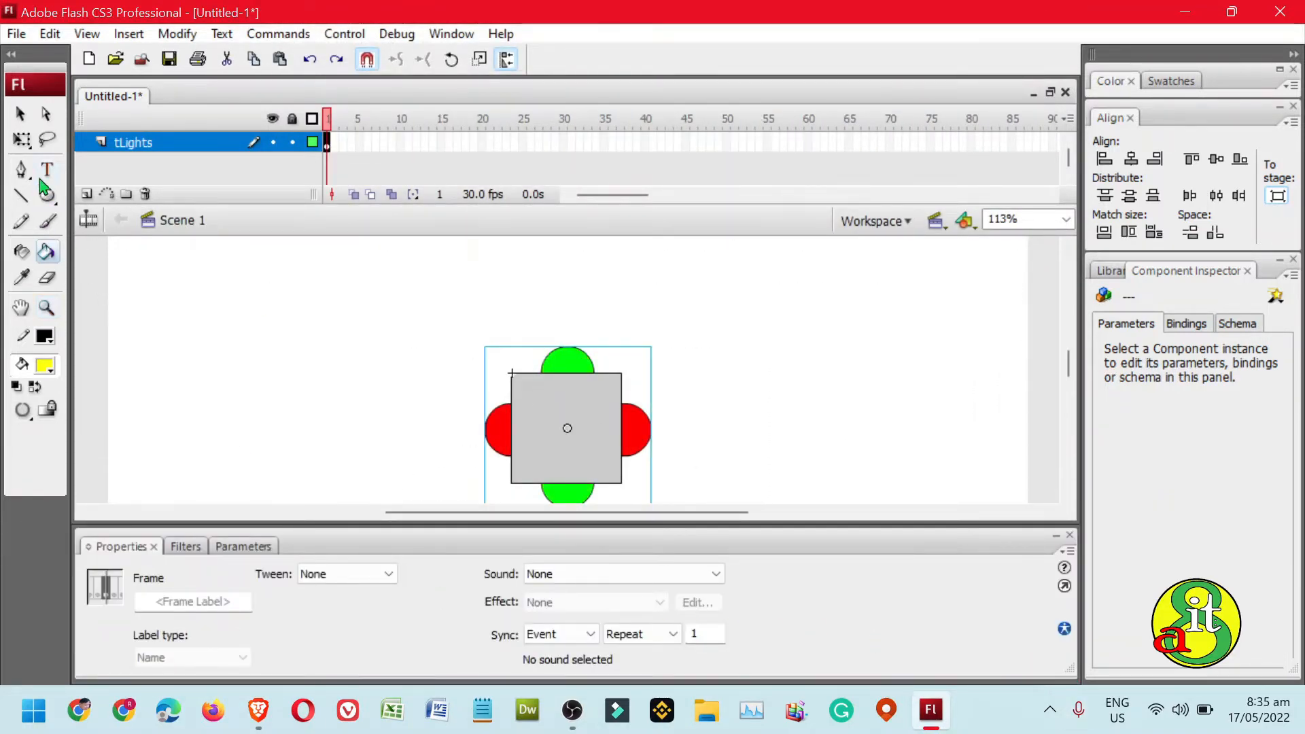
pyautogui.click(20, 114)
pyautogui.click(399, 458)
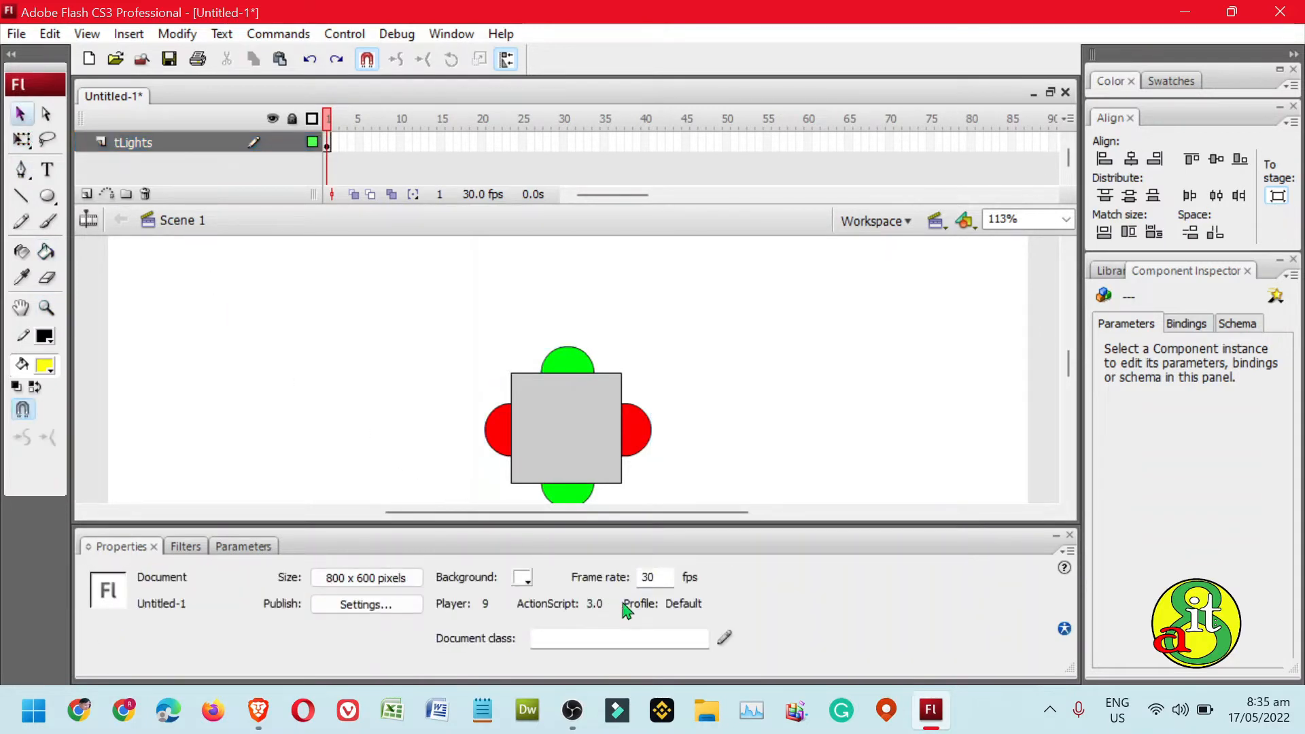
# Set the document frame rate to 15 fps
pyautogui.doubleClick(658, 577)
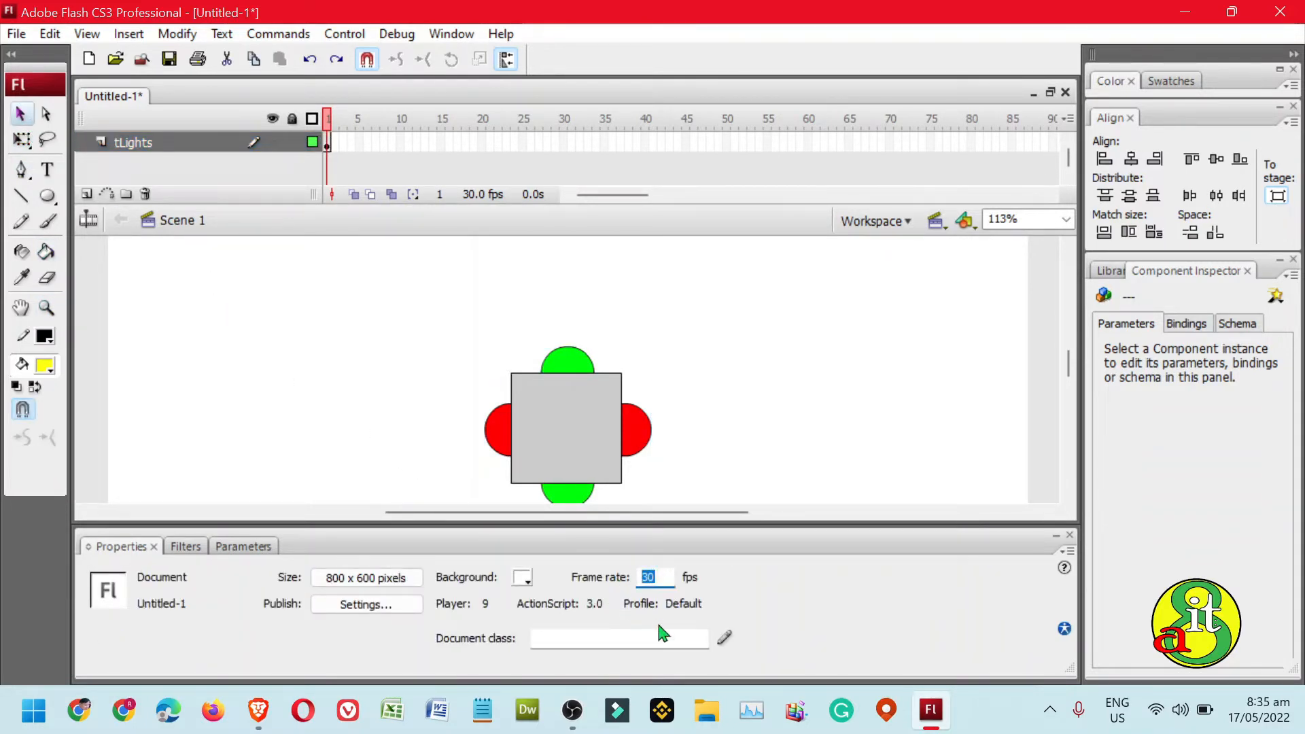
pyautogui.write('15')
pyautogui.press('Return')
# Test the movie in a maximized preview with Show All scaling and close the preview
pyautogui.hotkey('ctrl', 'Return')
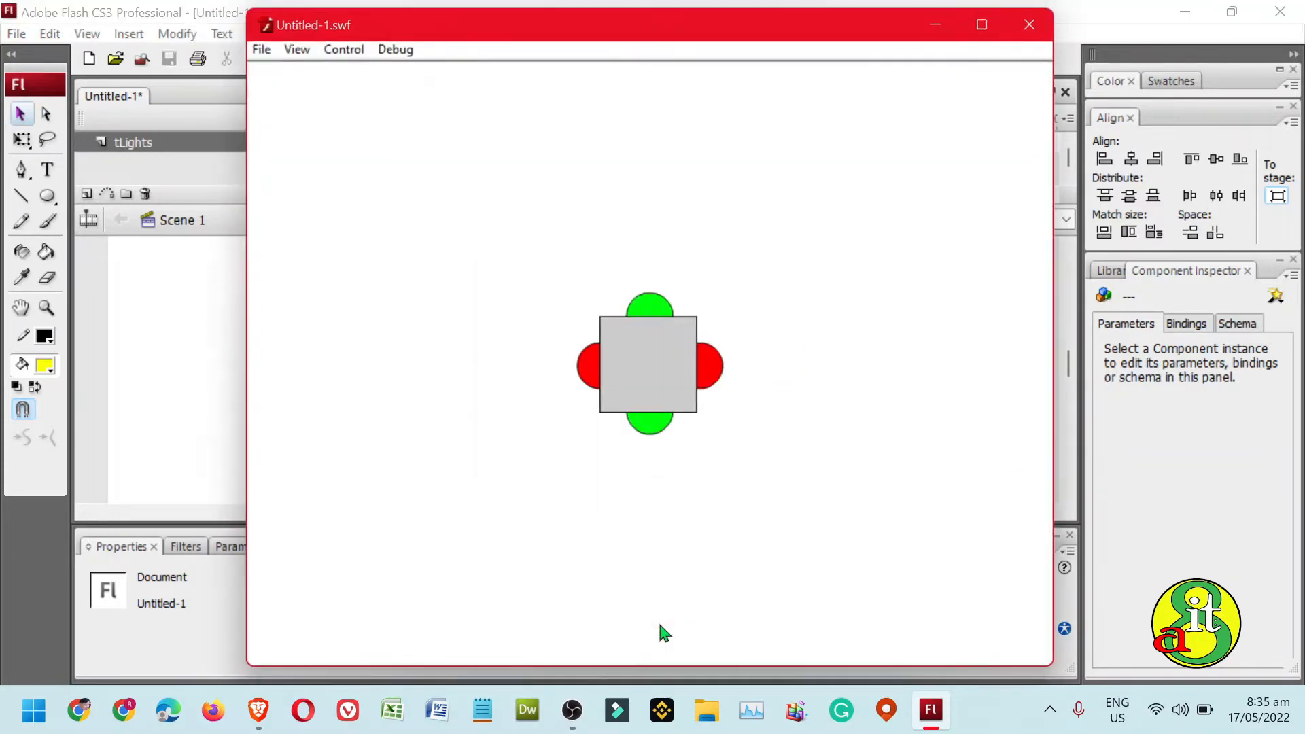
pyautogui.click(988, 23)
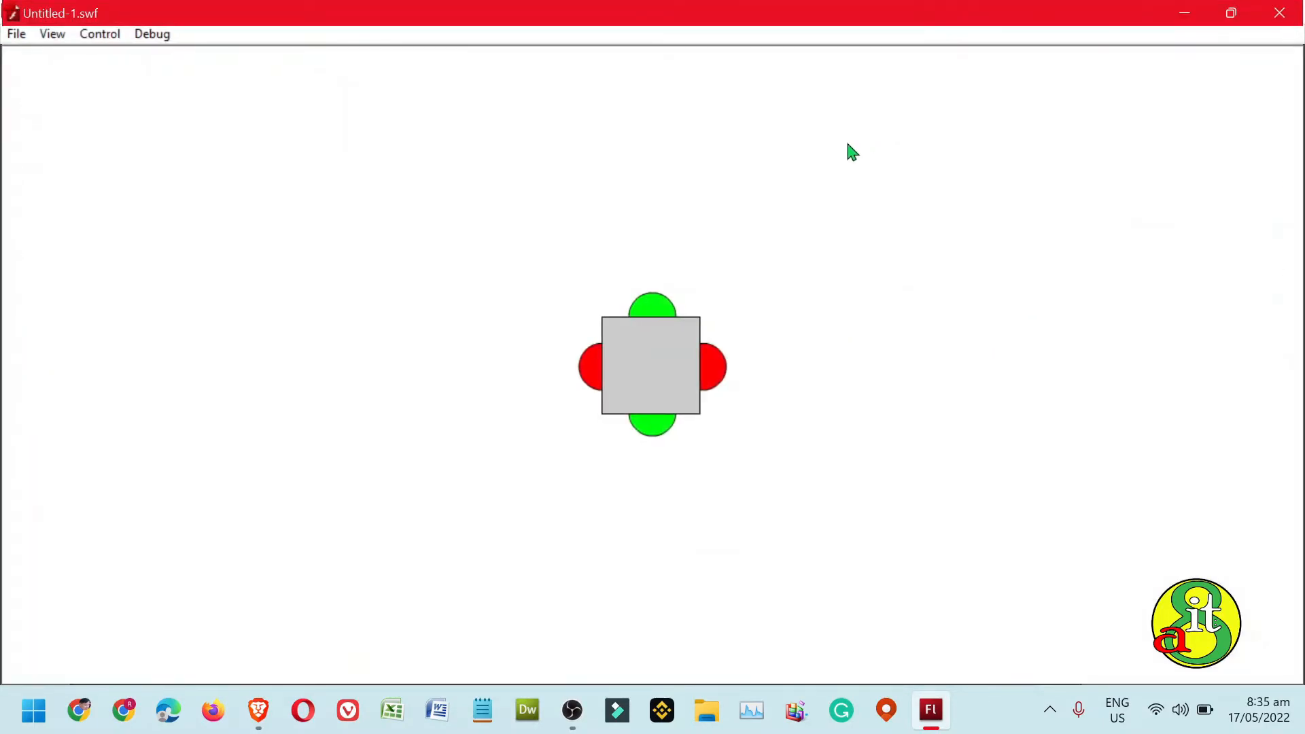
pyautogui.rightClick(848, 149)
pyautogui.click(938, 234)
pyautogui.rightClick(931, 233)
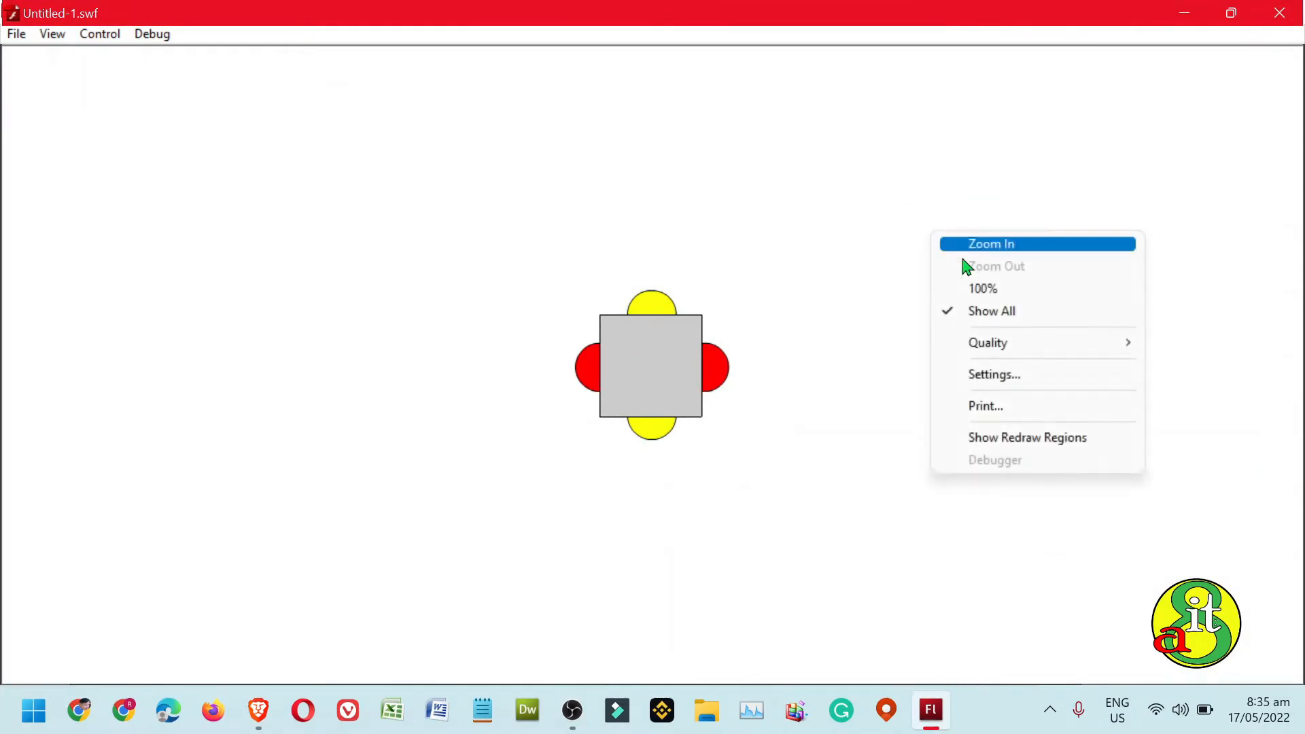
pyautogui.click(991, 314)
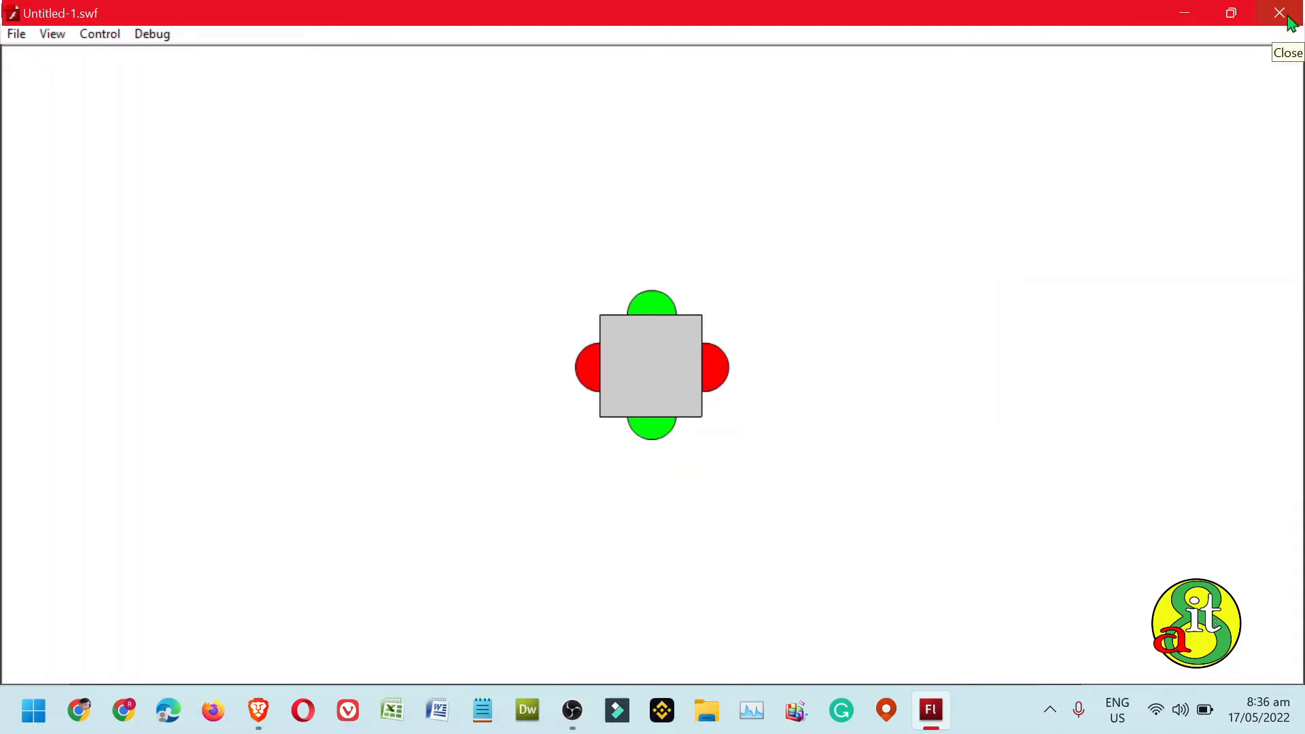
pyautogui.click(1280, 13)
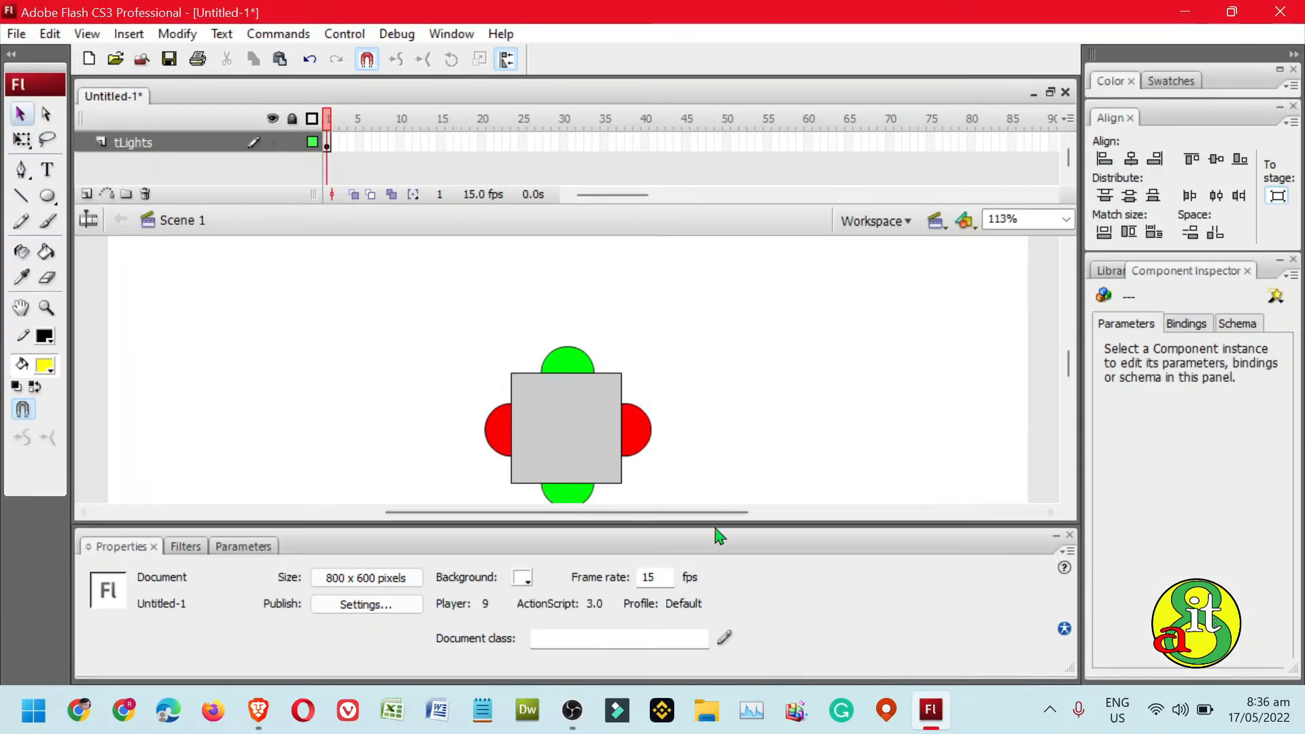
# Set the document frame rate to 8 fps and test the movie
pyautogui.doubleClick(668, 582)
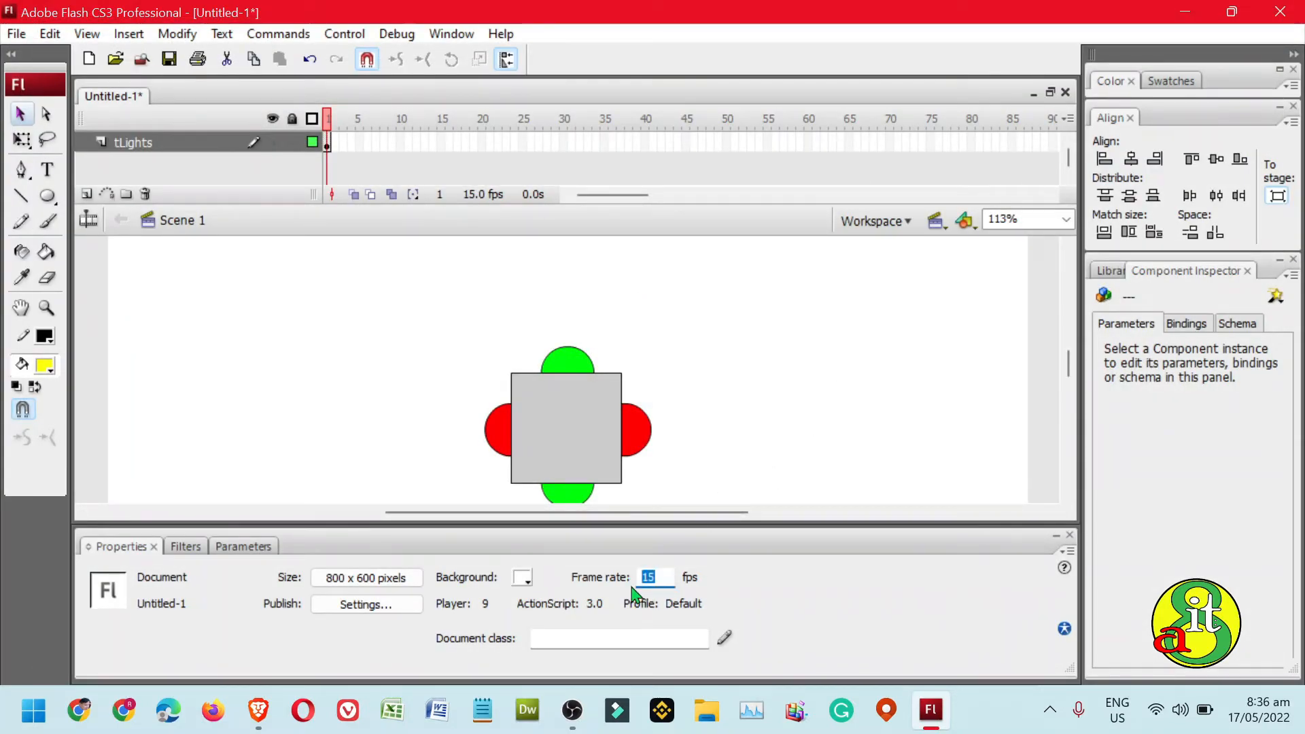
pyautogui.write('8')
pyautogui.hotkey('ctrl', 'Return')
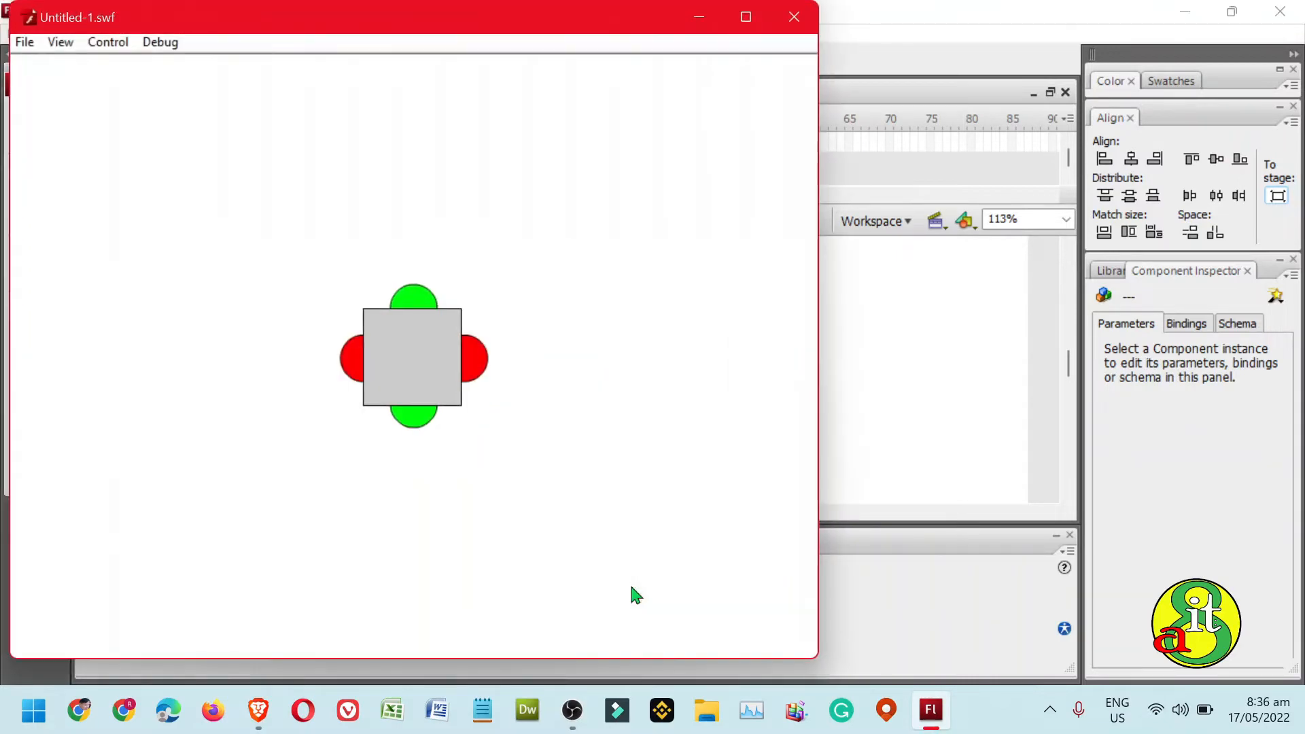
# Maximize the movie preview and zoom in on the traffic lights
pyautogui.click(746, 21)
pyautogui.rightClick(700, 130)
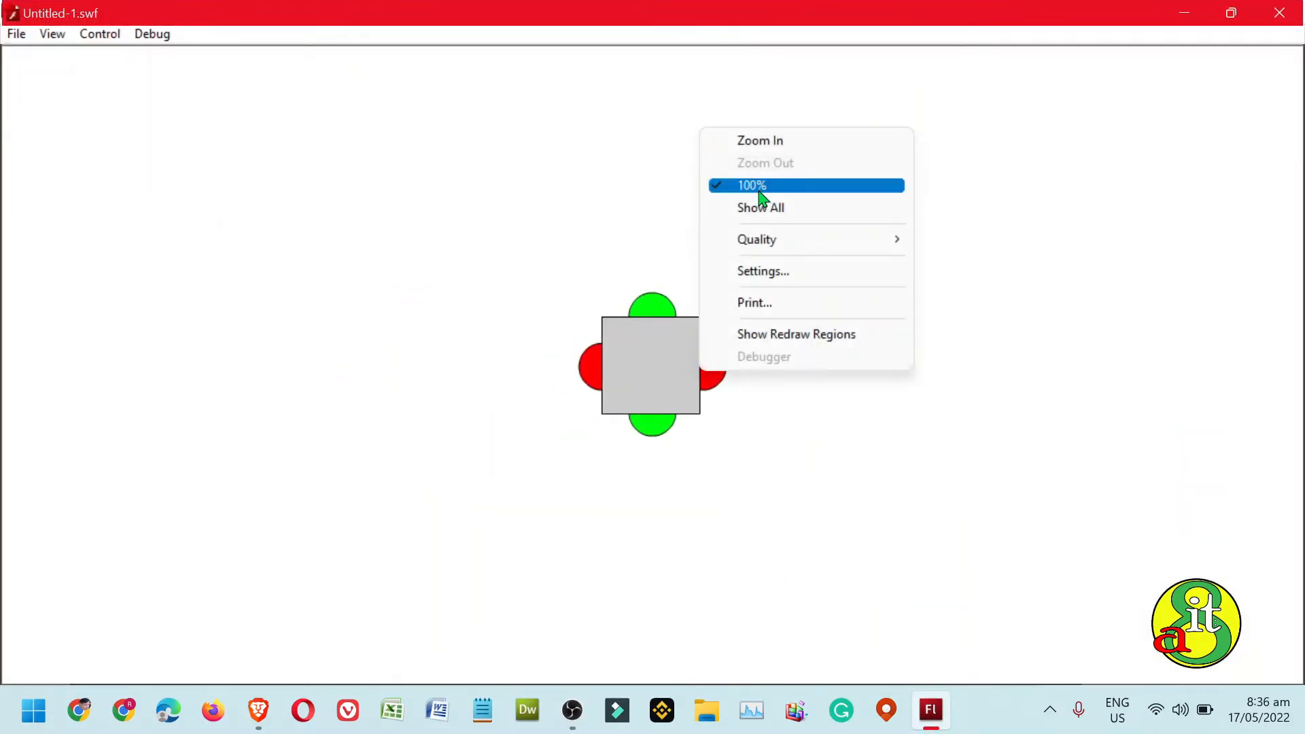
pyautogui.click(733, 138)
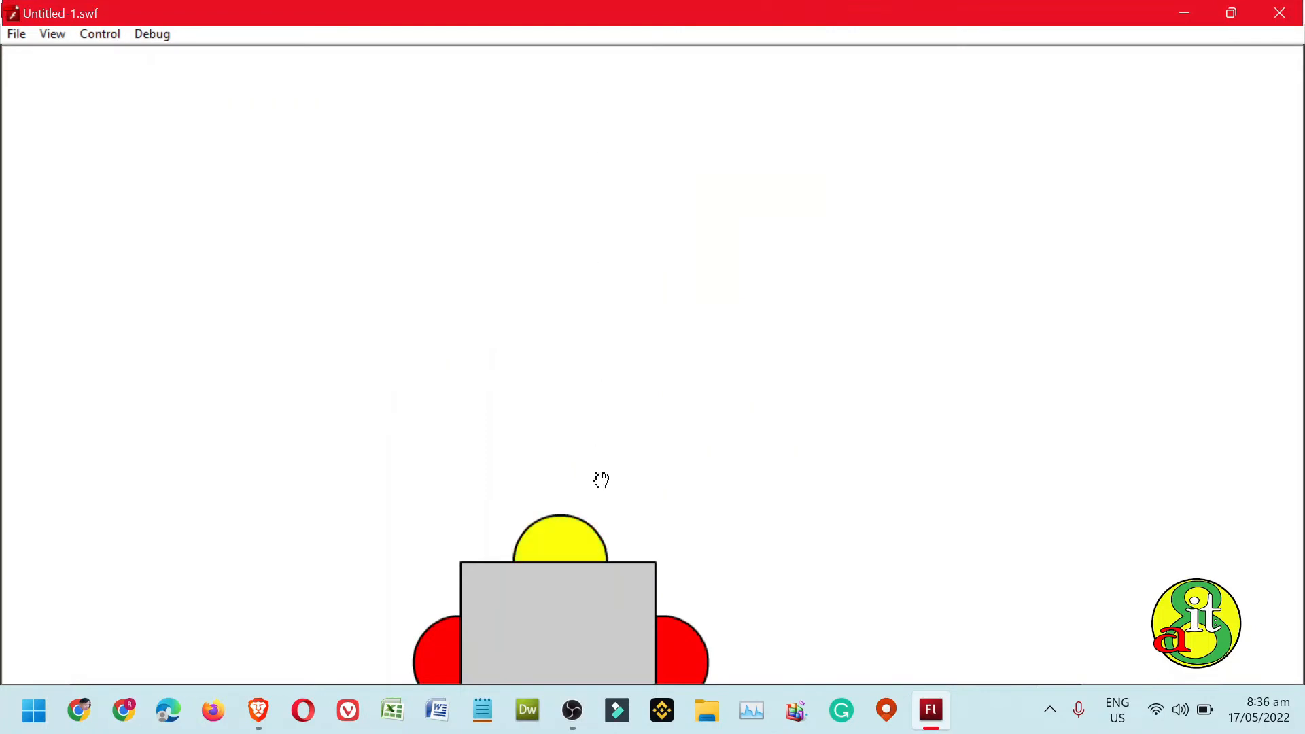
# Reposition the zoomed preview to watch all four traffic lights, close it, and fit the stage in the window
pyautogui.moveTo(688, 539); pyautogui.dragTo(725, 263)
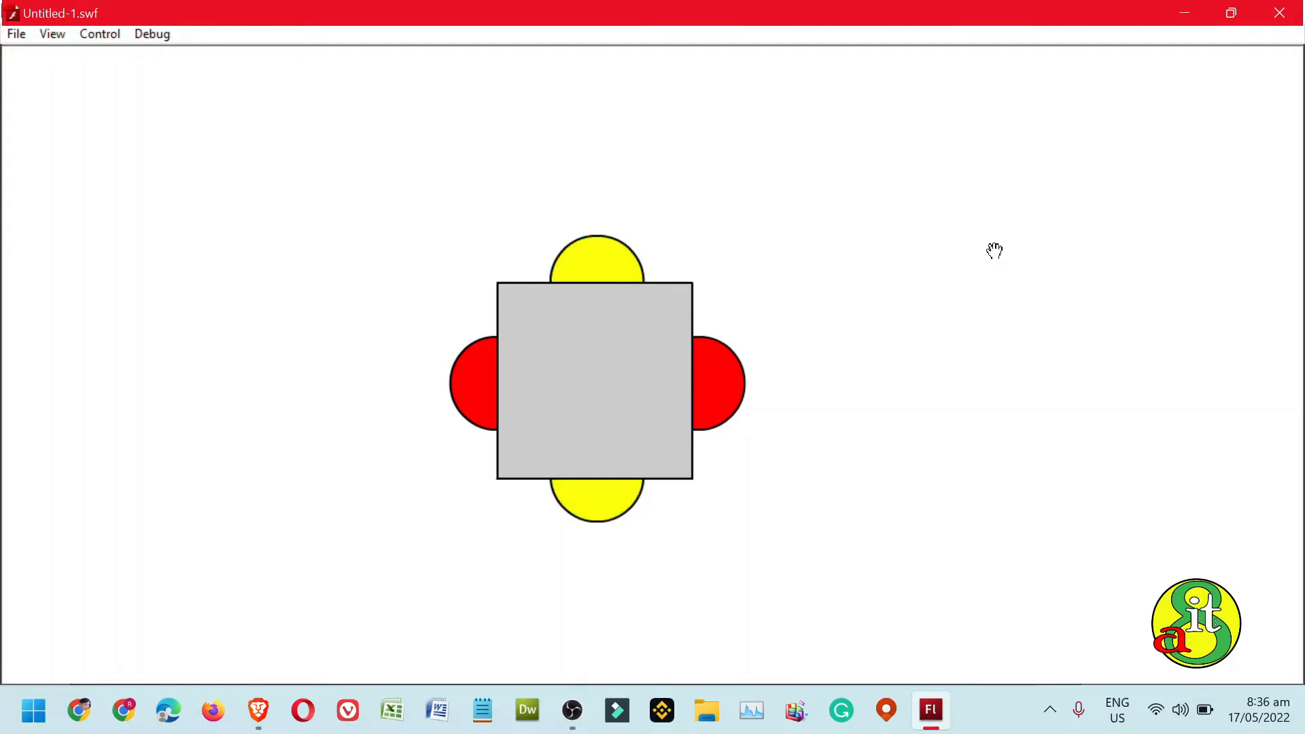
pyautogui.click(1280, 13)
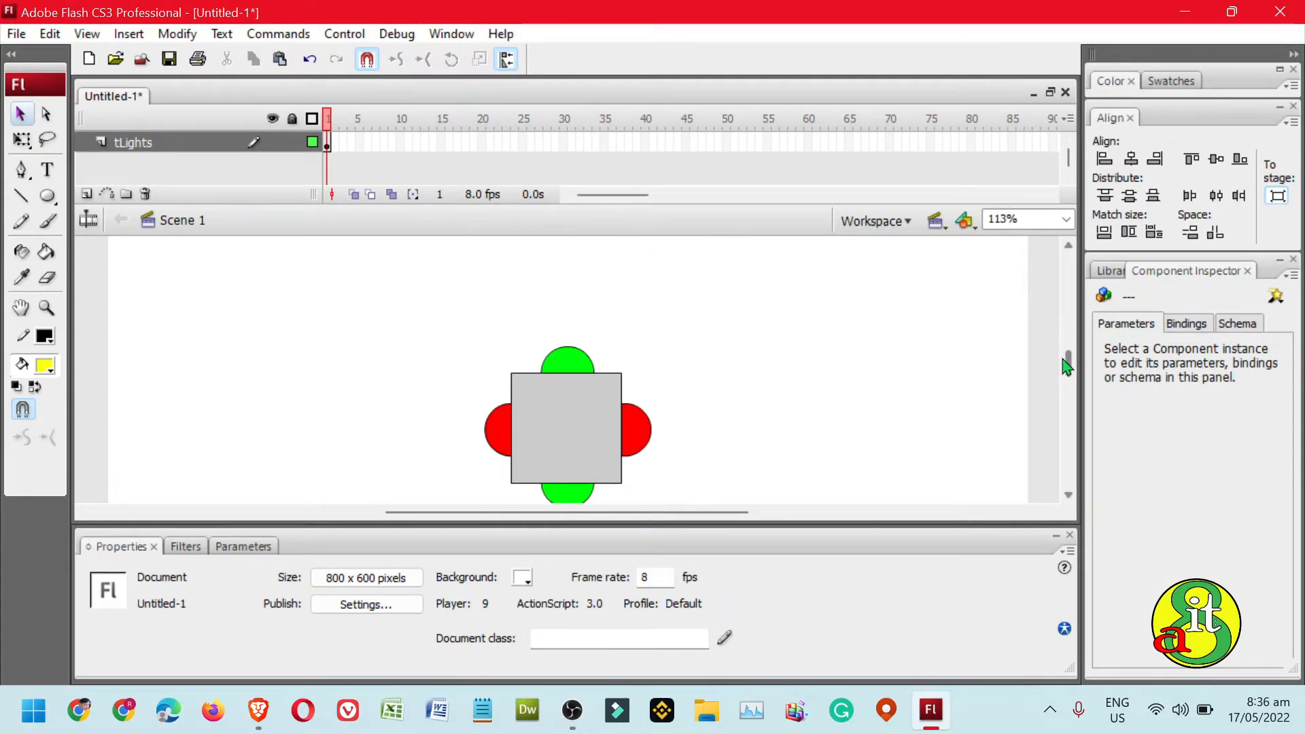
pyautogui.moveTo(1070, 361); pyautogui.dragTo(1070, 390)
pyautogui.click(1066, 219)
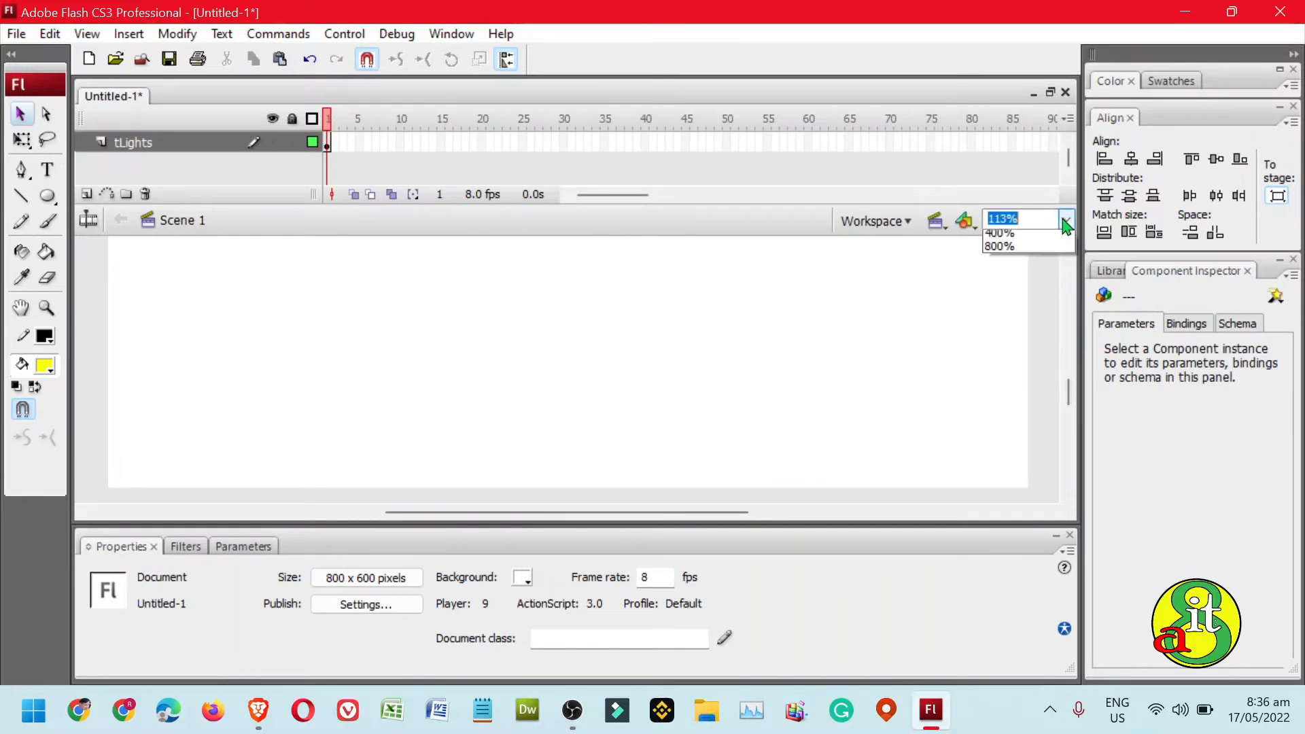
pyautogui.click(1059, 239)
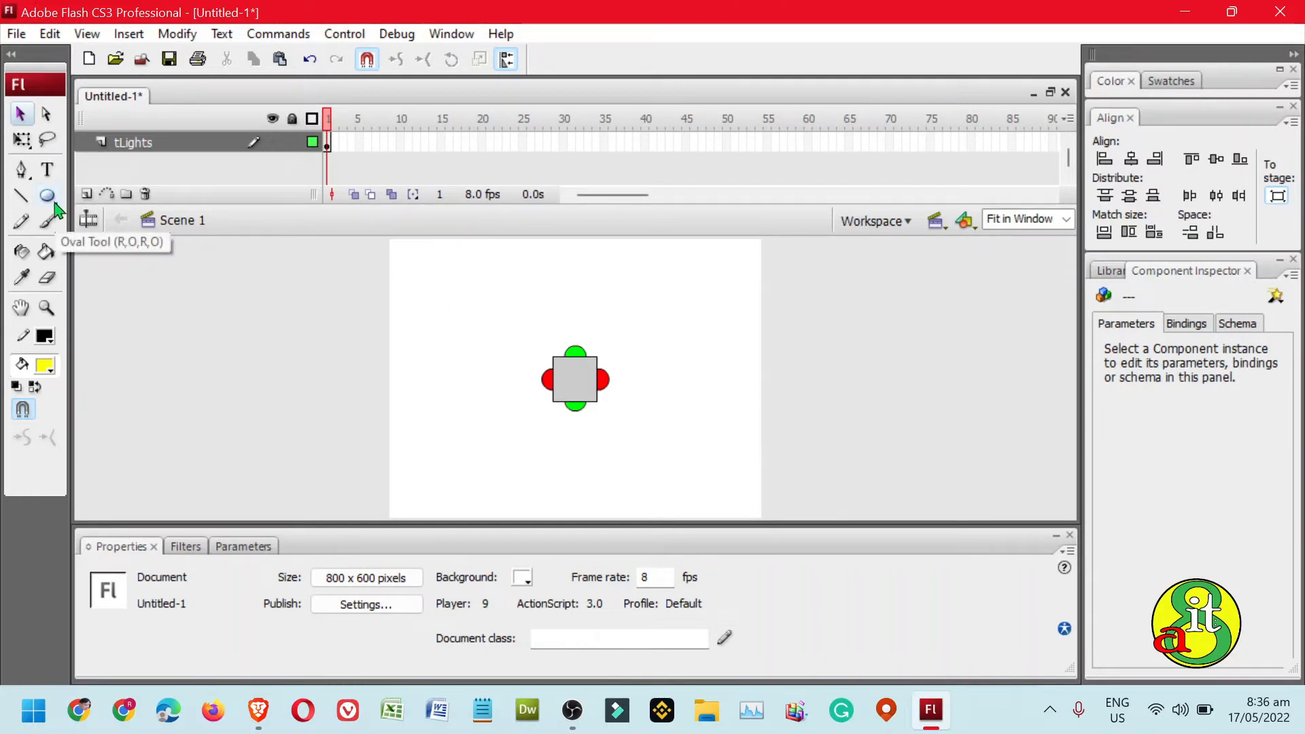
# Choose the Rectangle Tool and set its fill colour to white
pyautogui.moveTo(57, 211); pyautogui.dragTo(84, 218)
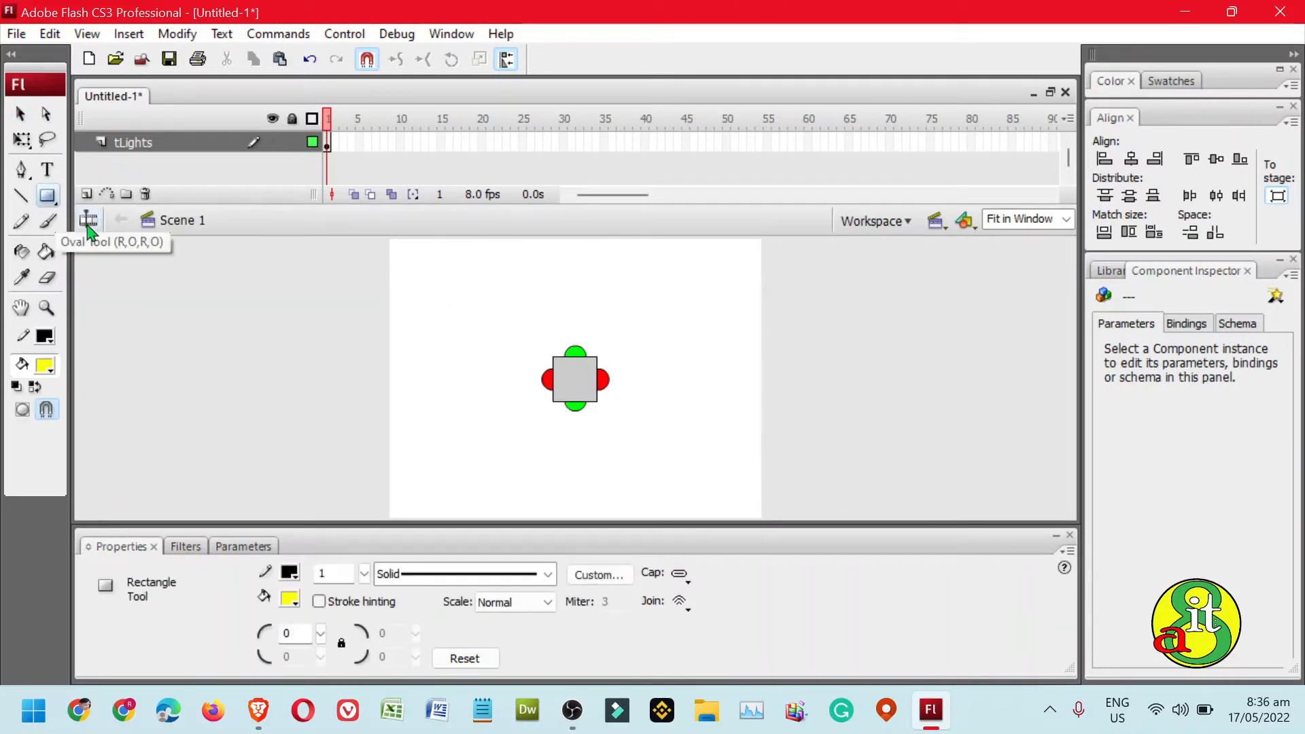
pyautogui.click(51, 376)
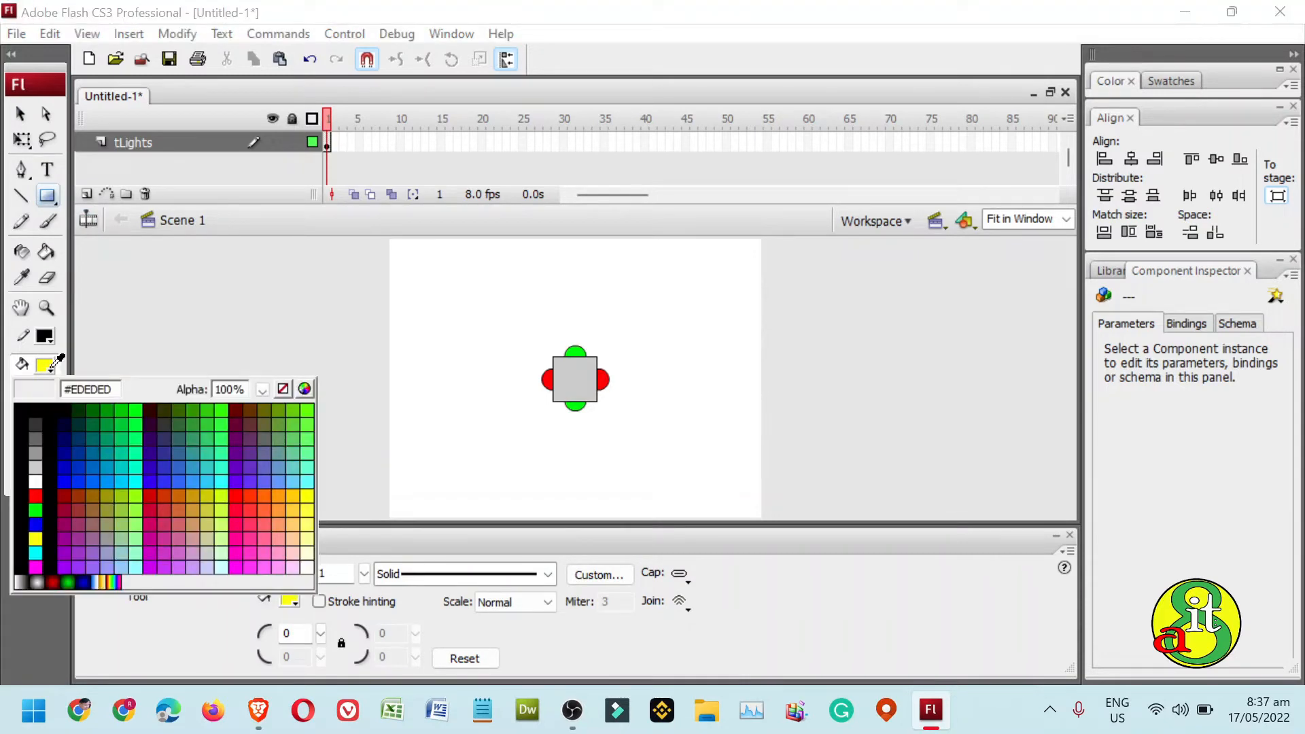
pyautogui.click(43, 481)
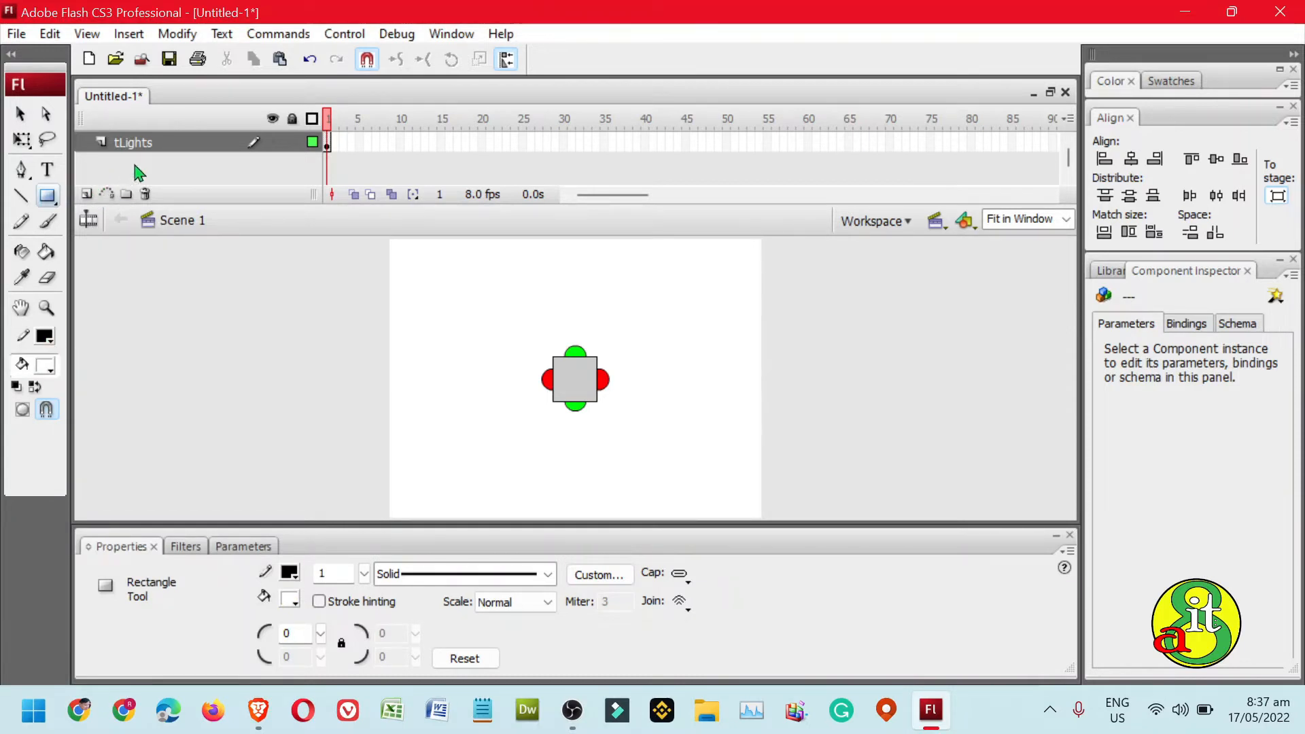
# Add a new layer beneath tLights and name it "road and cars"
pyautogui.click(153, 143)
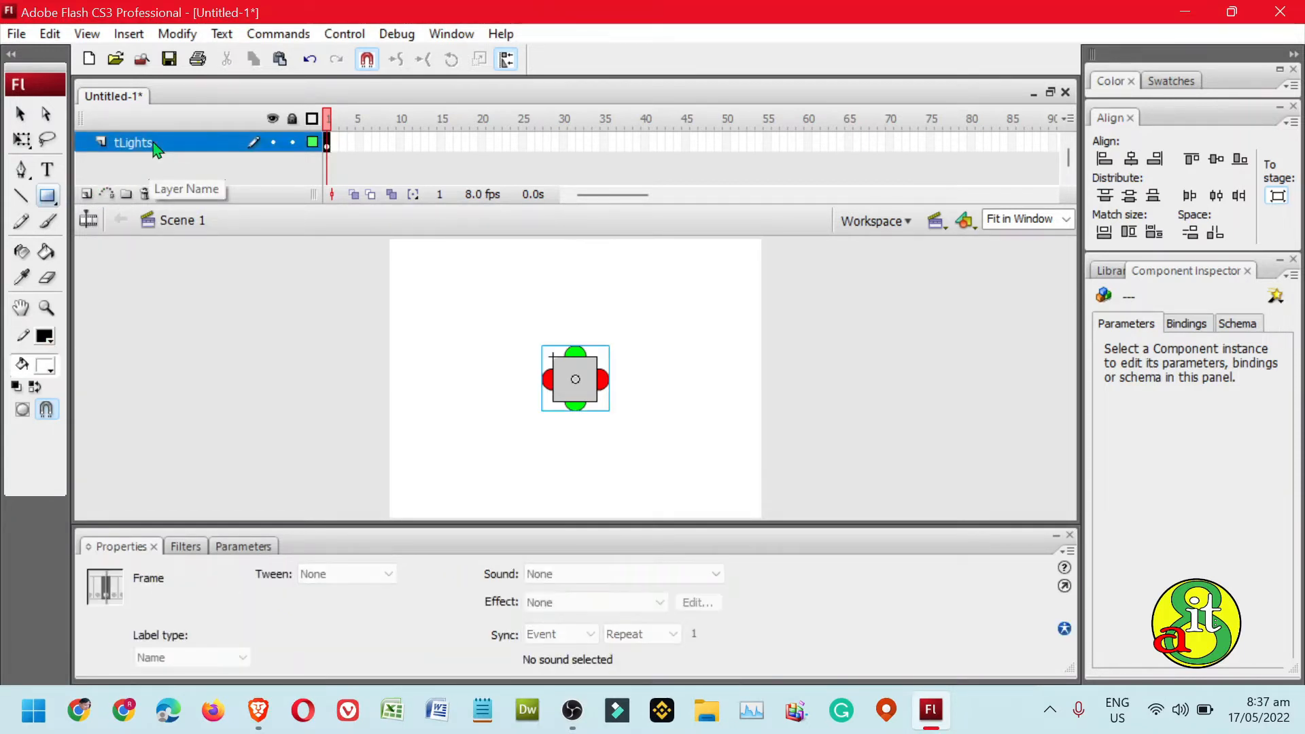
pyautogui.click(87, 195)
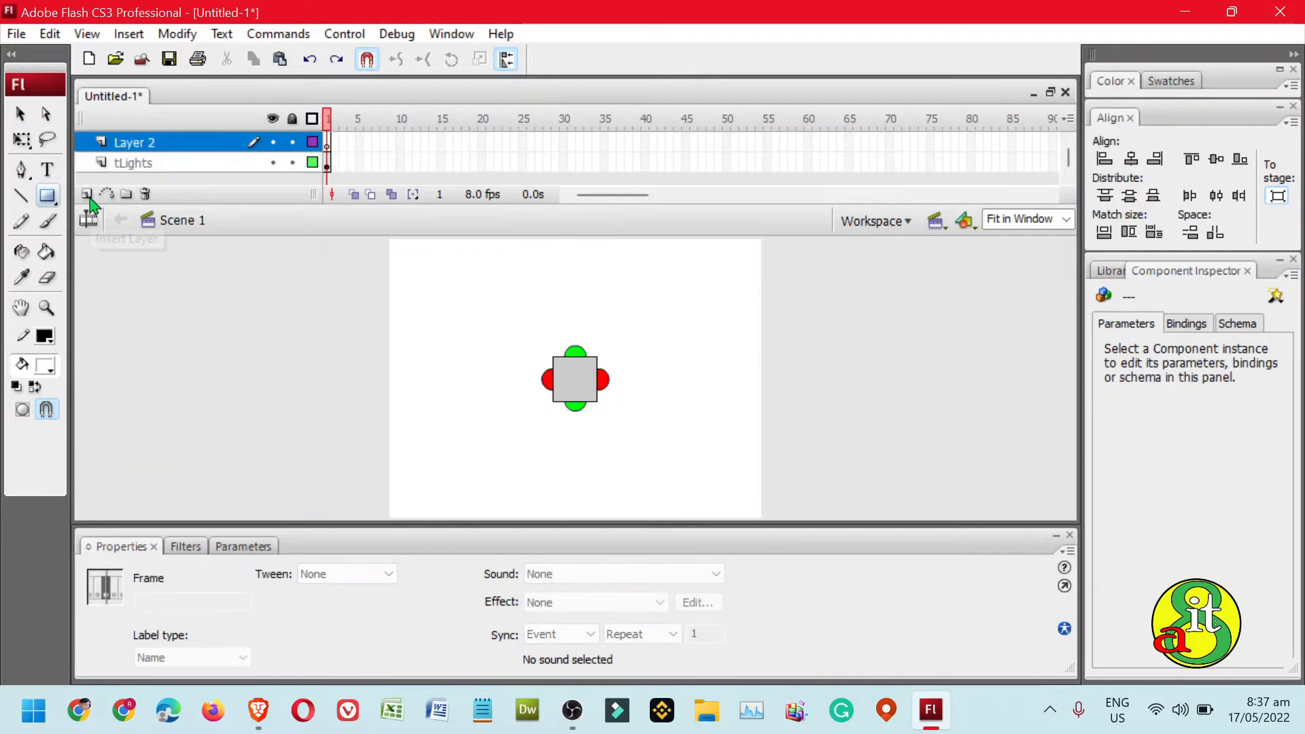
pyautogui.click(181, 163)
pyautogui.moveTo(184, 165); pyautogui.dragTo(190, 139)
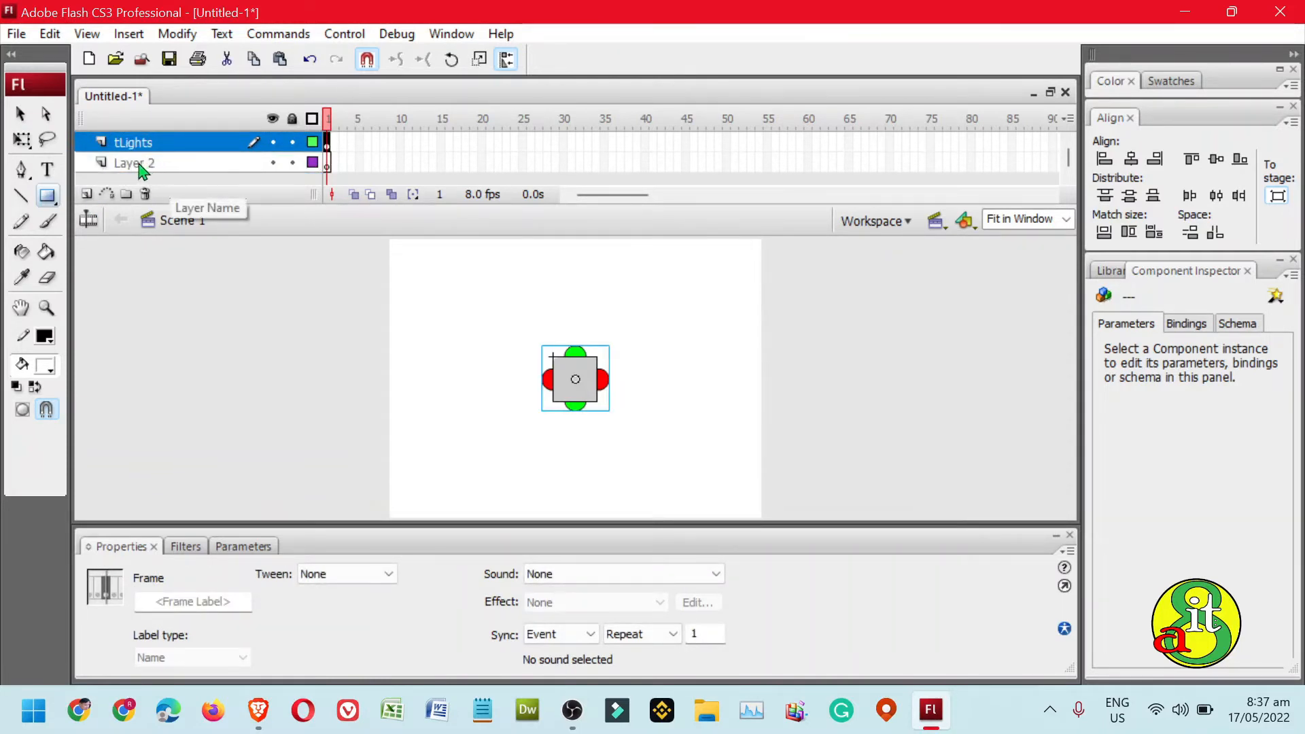
pyautogui.doubleClick(141, 167)
pyautogui.write('road and cars')
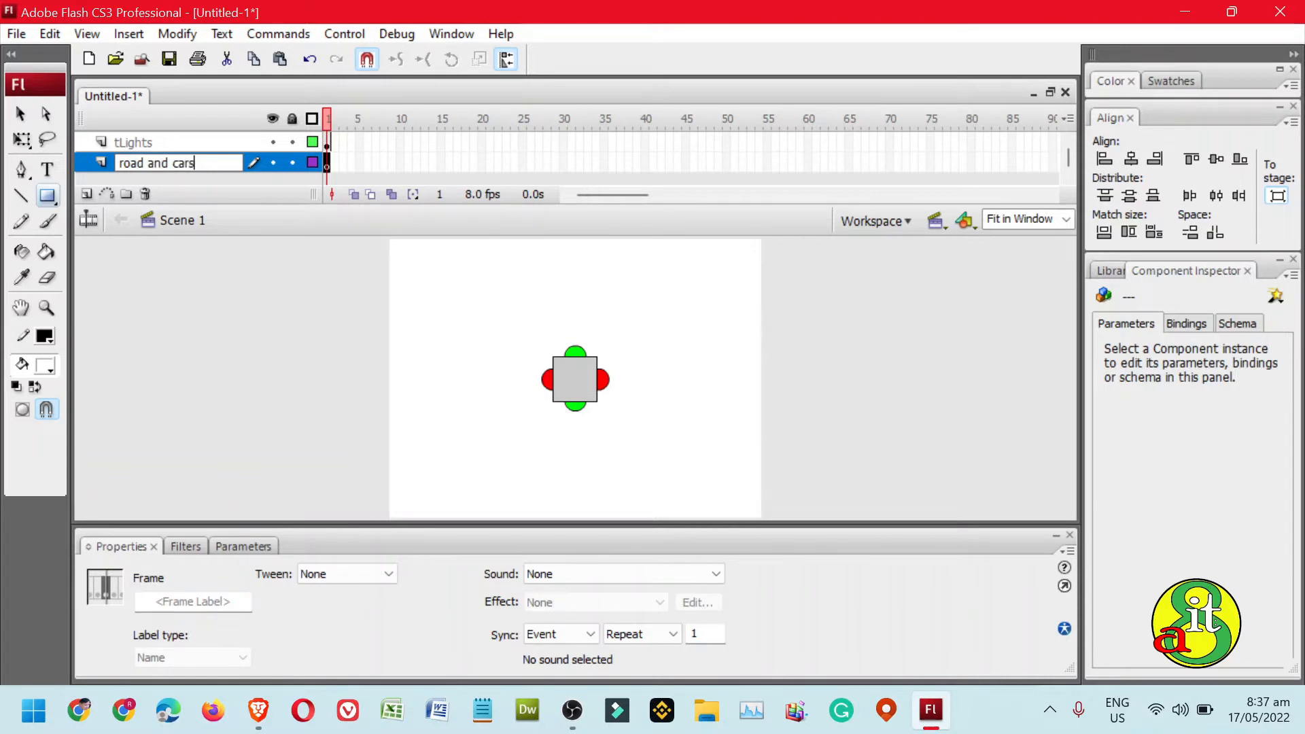
pyautogui.press('Return')
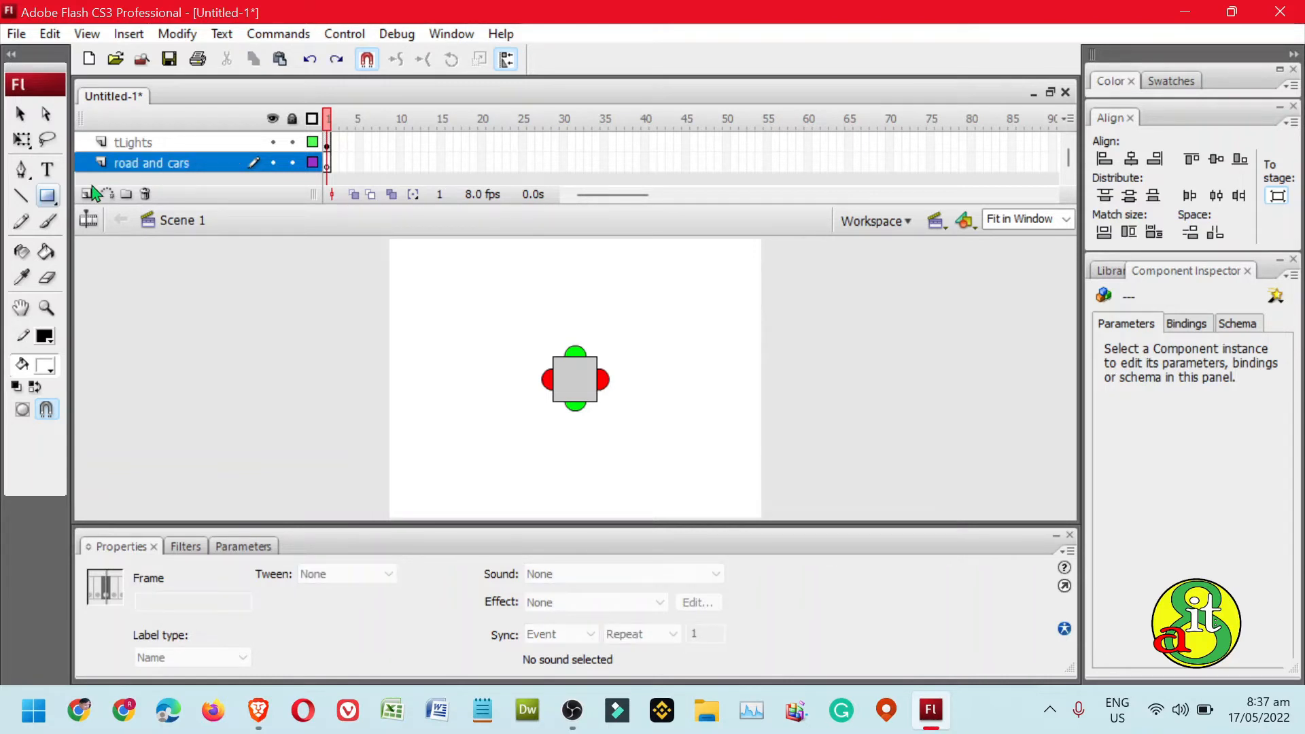
# Draw a horizontal white rectangle about 967 by 224 px across the stage and centre it both ways on the stage
pyautogui.moveTo(358, 319)
pyautogui.mouseDown()
pyautogui.moveTo(659, 376)
pyautogui.moveTo(723, 414)
pyautogui.moveTo(807, 424)
pyautogui.mouseUp()
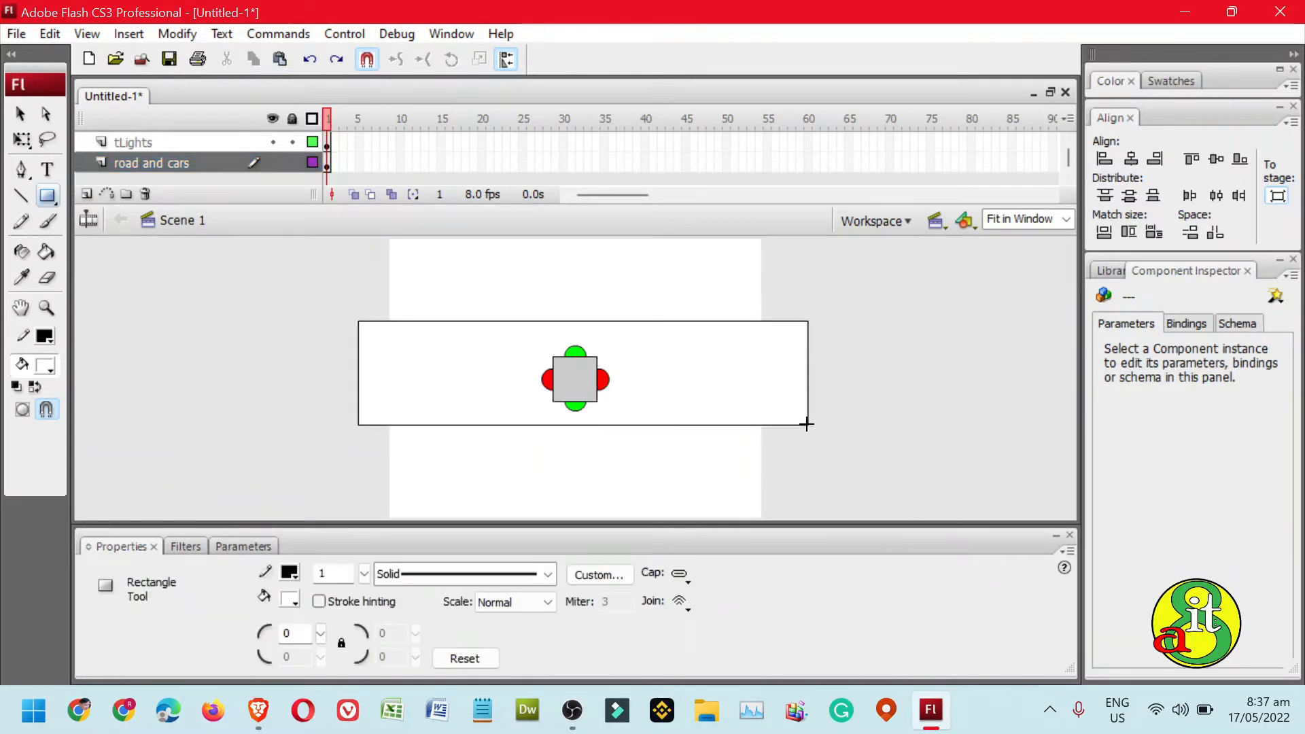
pyautogui.click(20, 113)
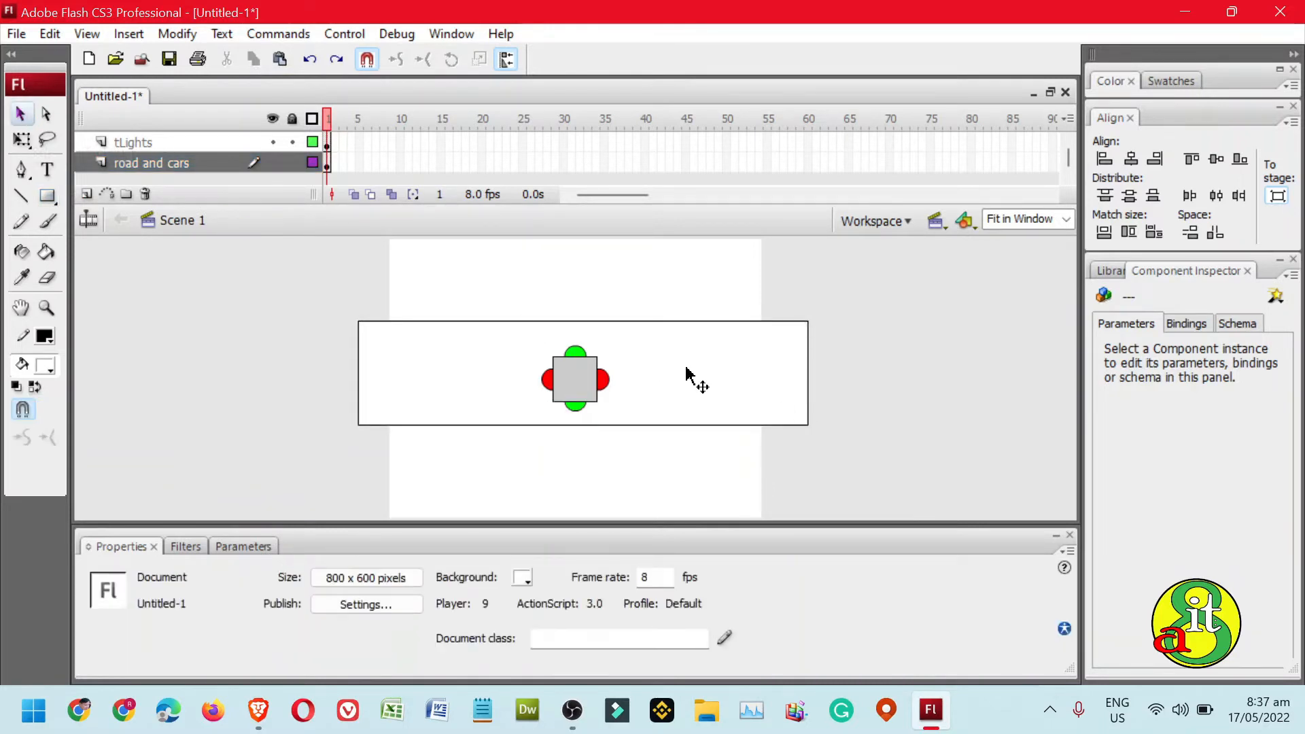
pyautogui.doubleClick(753, 398)
pyautogui.click(1131, 161)
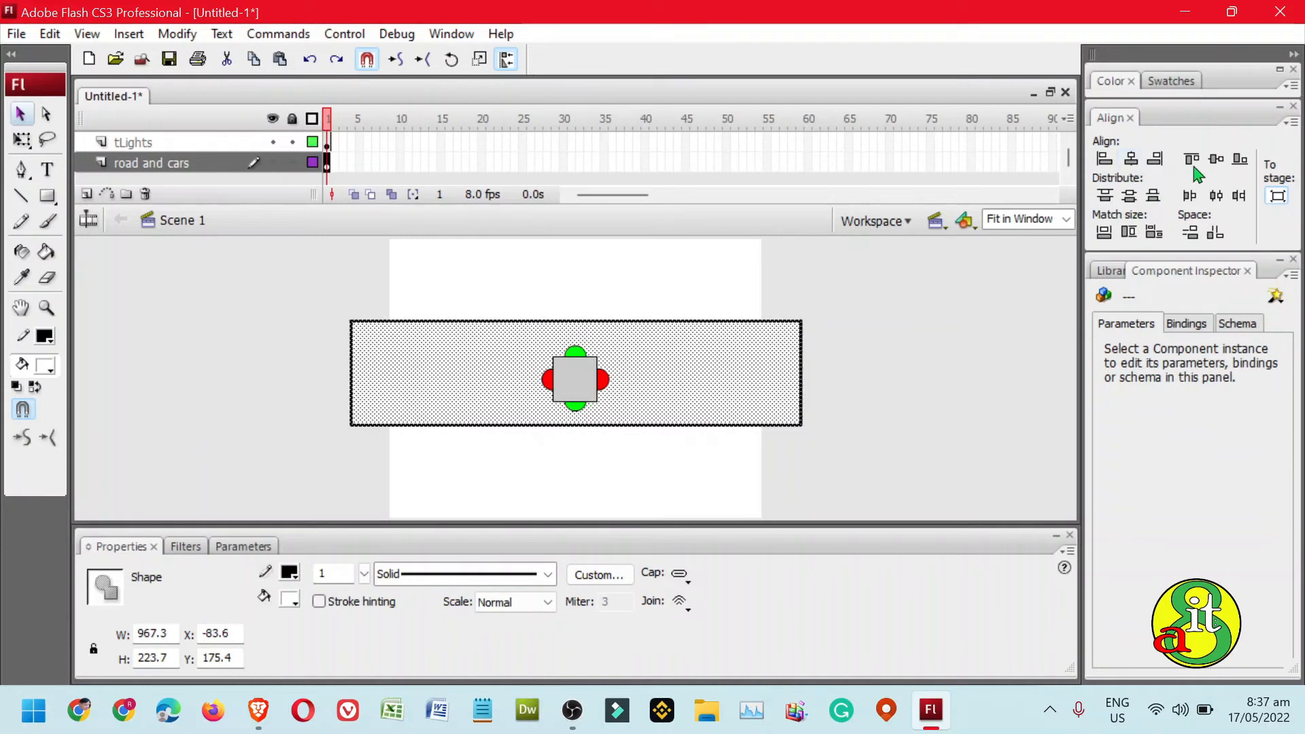
pyautogui.click(1216, 160)
pyautogui.click(955, 338)
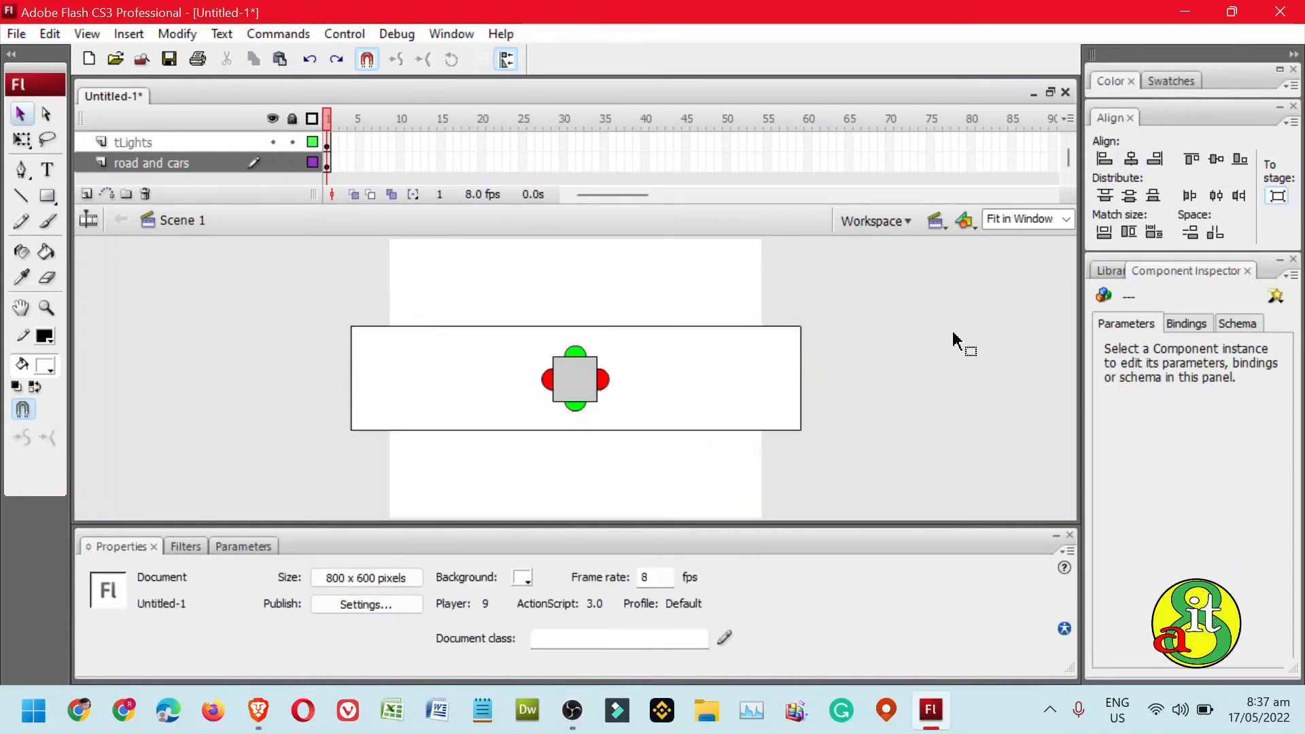
# Group the horizontal road rectangle with its outline and duplicate the group
pyautogui.doubleClick(769, 367)
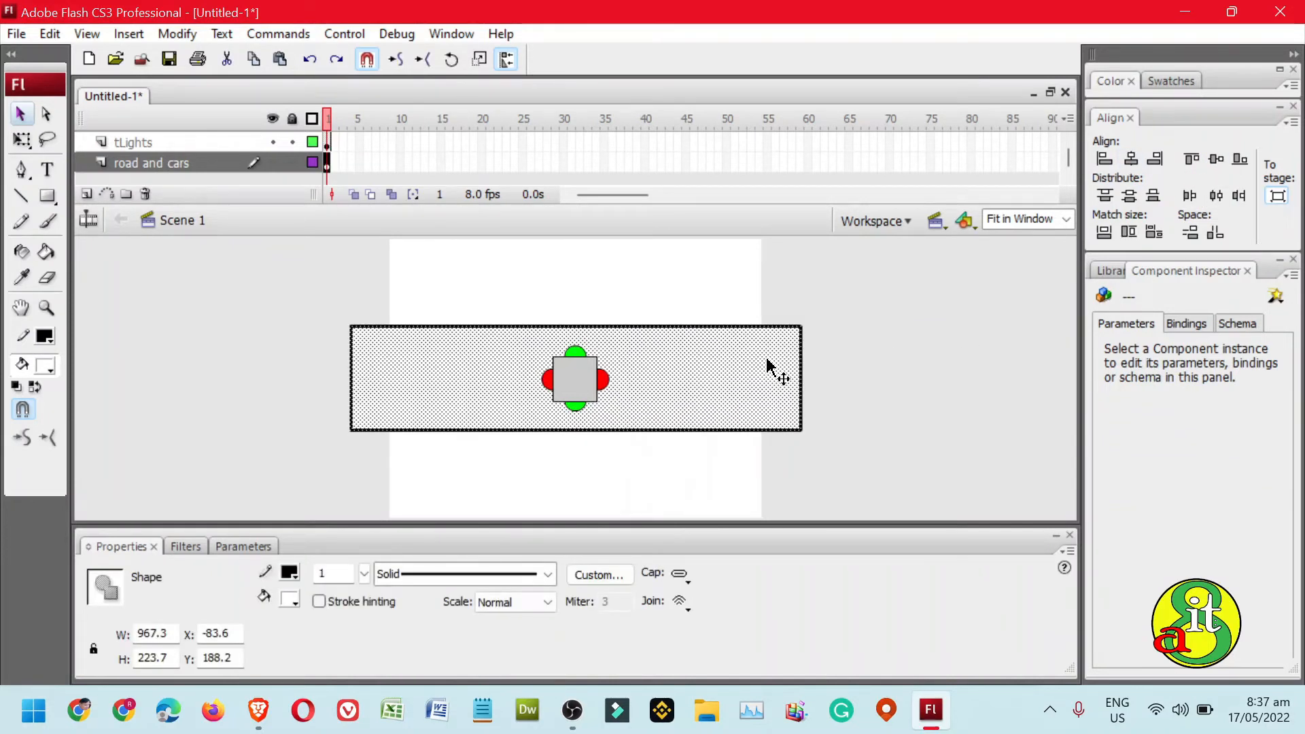
pyautogui.hotkey('ctrl', 'g')
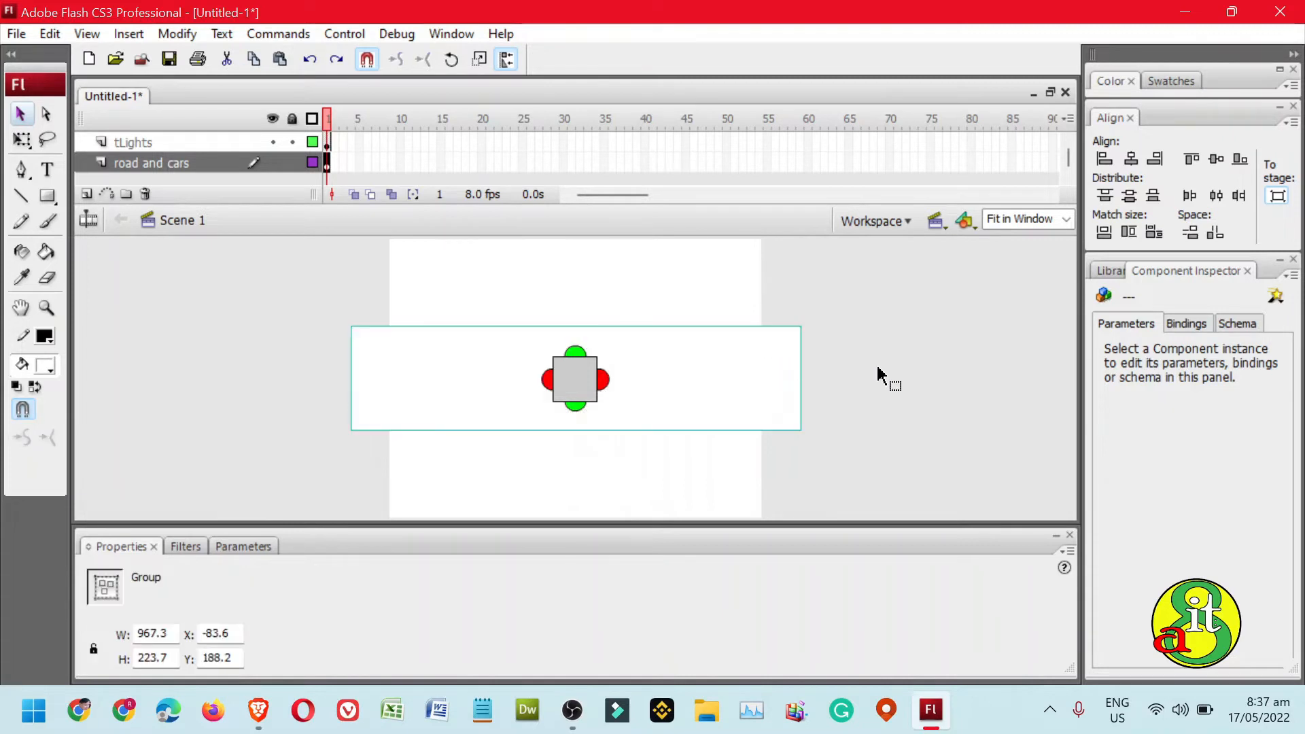
pyautogui.click(879, 373)
pyautogui.click(764, 373)
pyautogui.hotkey('ctrl', 'd')
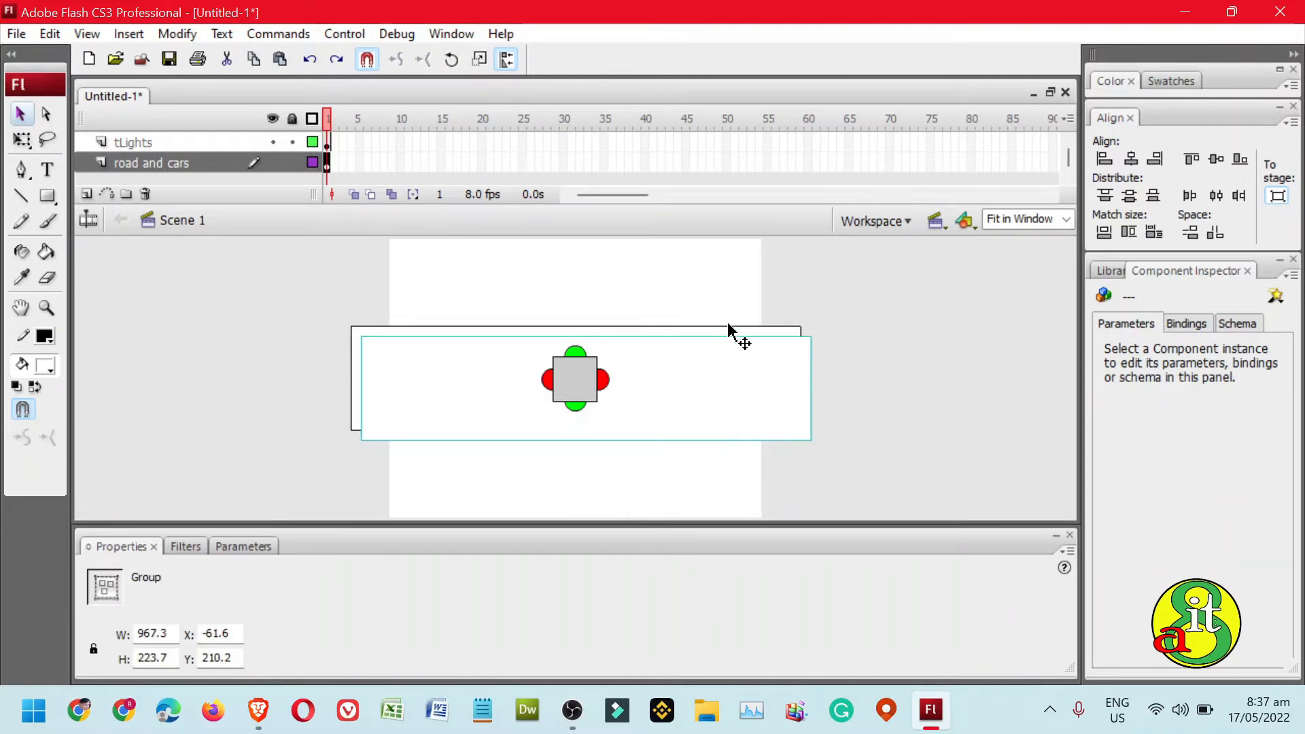
# Rotate the duplicated road by 90 degrees to stand vertically and centre it both ways on the stage
pyautogui.click(453, 61)
pyautogui.moveTo(821, 328); pyautogui.dragTo(635, 553)
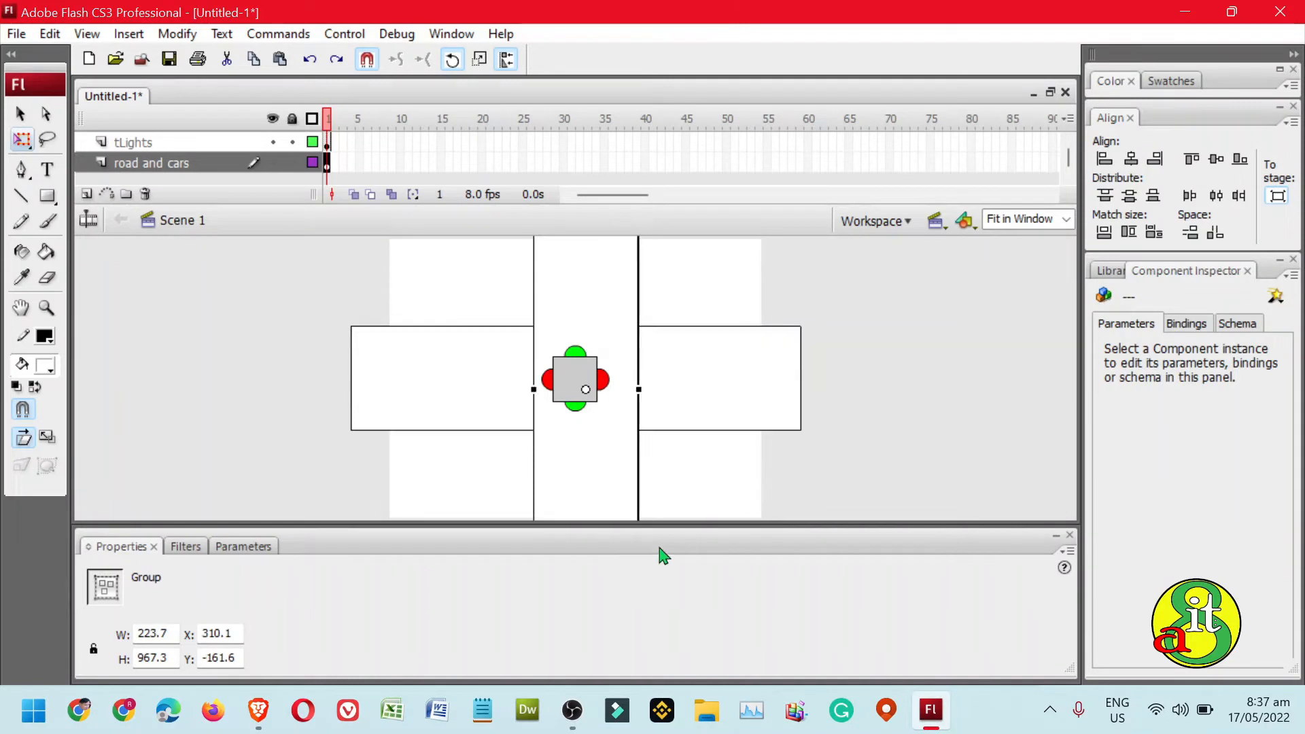
pyautogui.click(1133, 161)
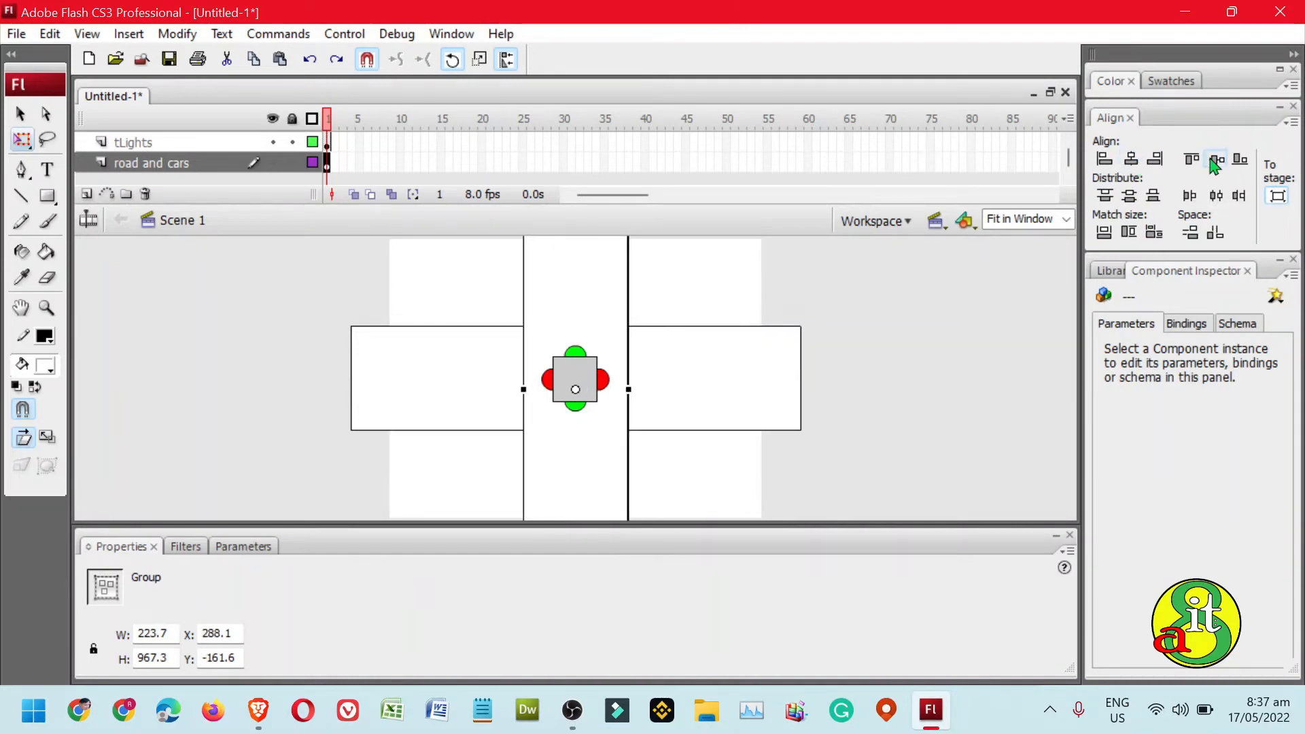
pyautogui.click(950, 361)
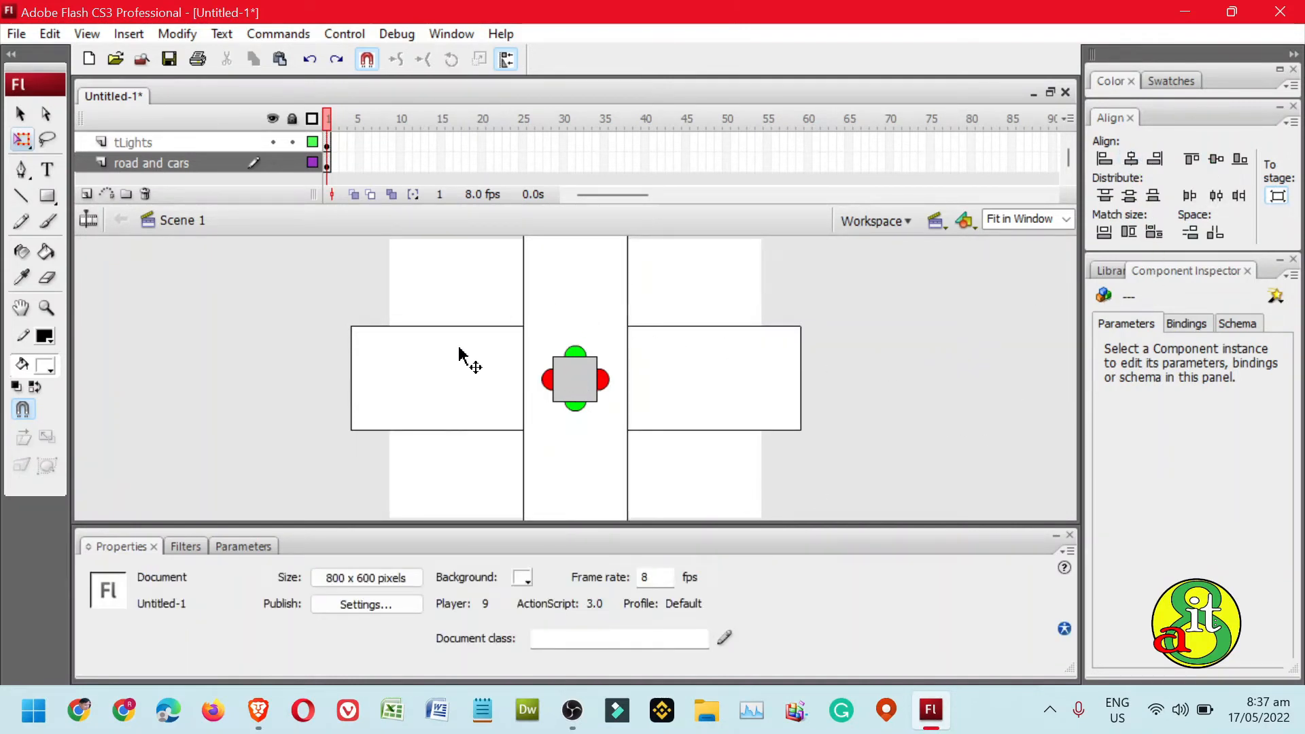
# Break apart the horizontal and vertical road groups so their shapes merge
pyautogui.click(496, 364)
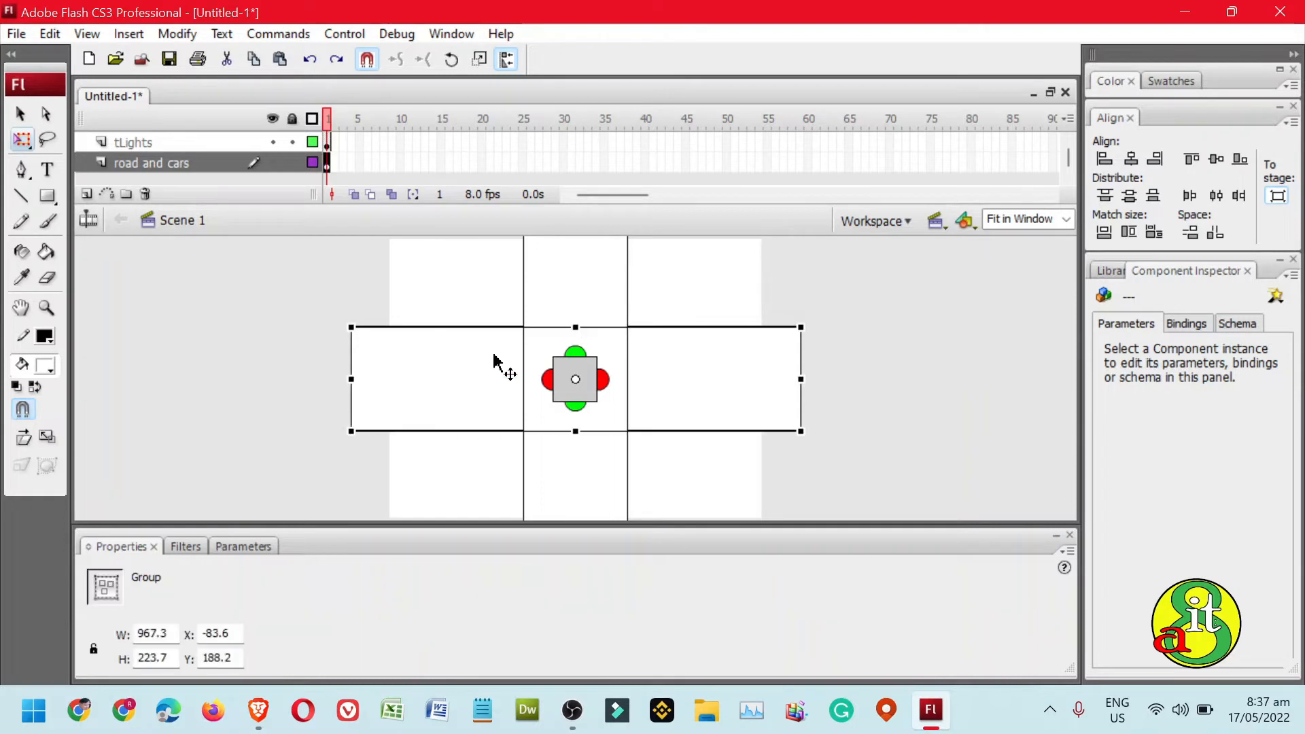
pyautogui.hotkey('ctrl', 'b')
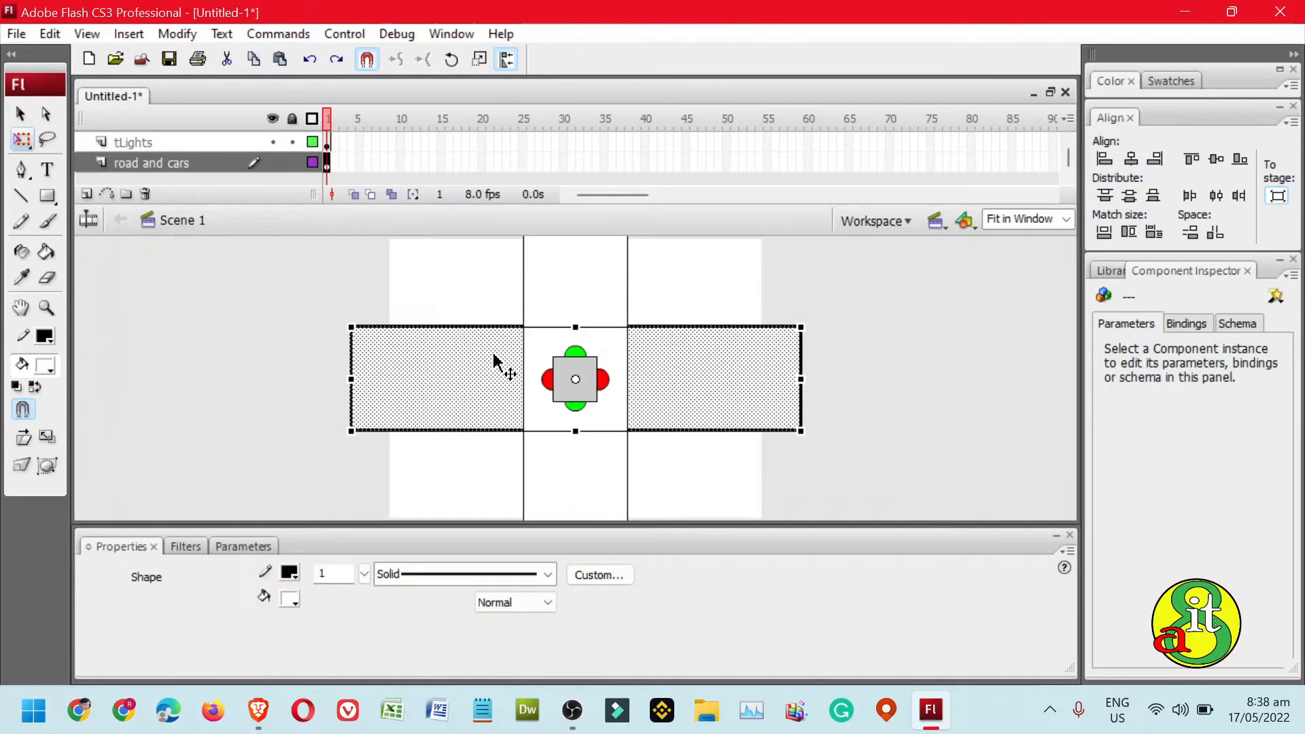
pyautogui.click(833, 294)
pyautogui.click(588, 285)
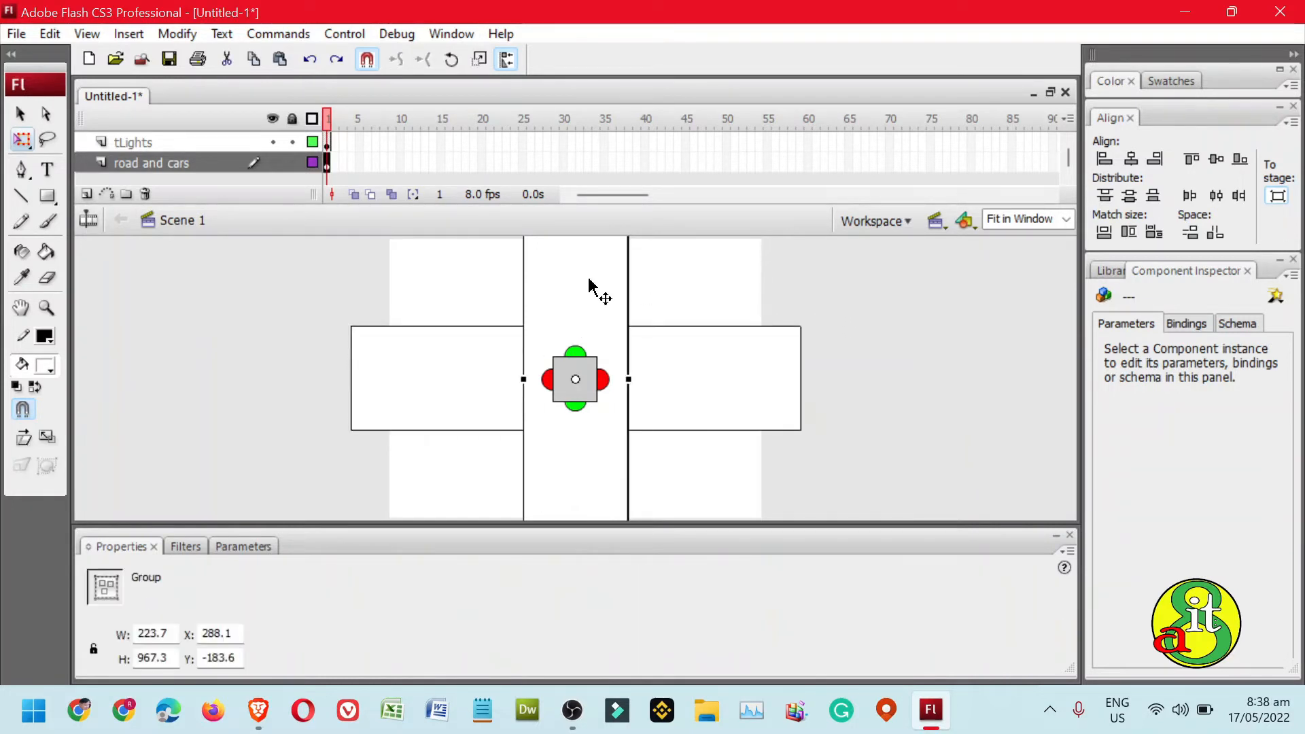
pyautogui.hotkey('ctrl', 'b')
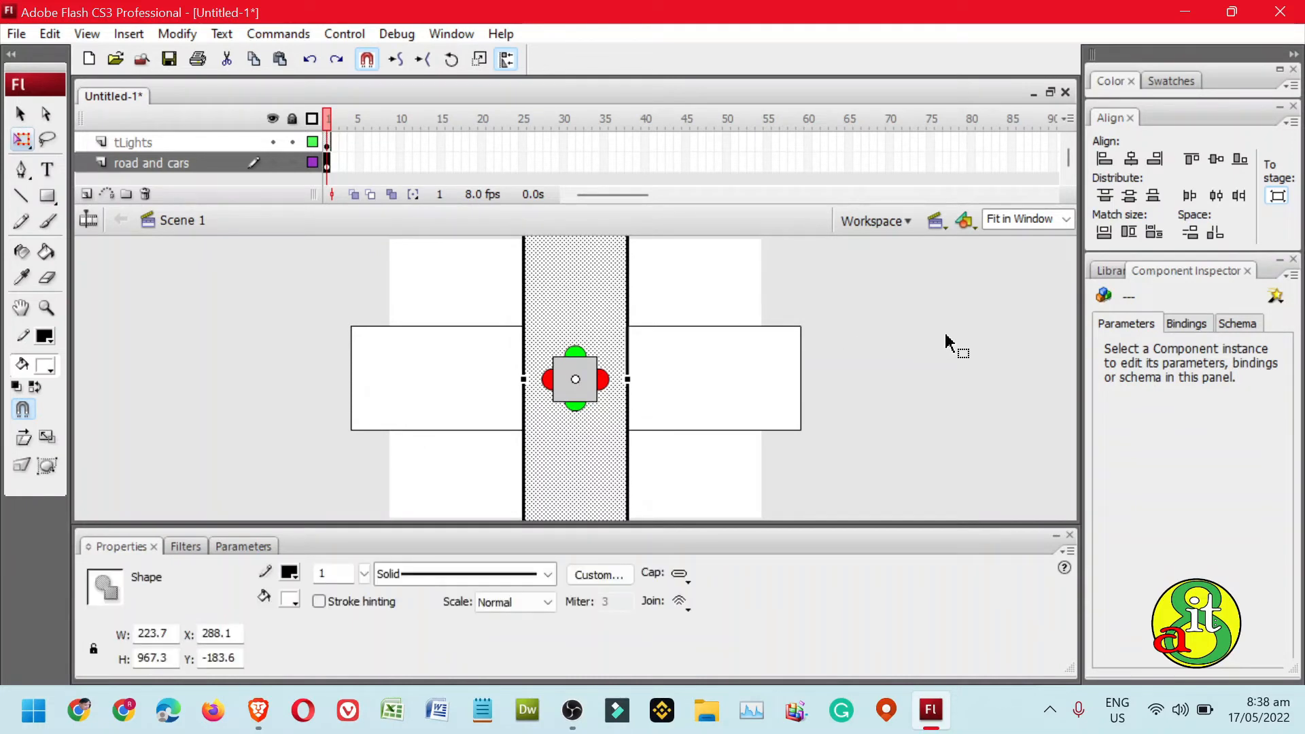
pyautogui.click(945, 344)
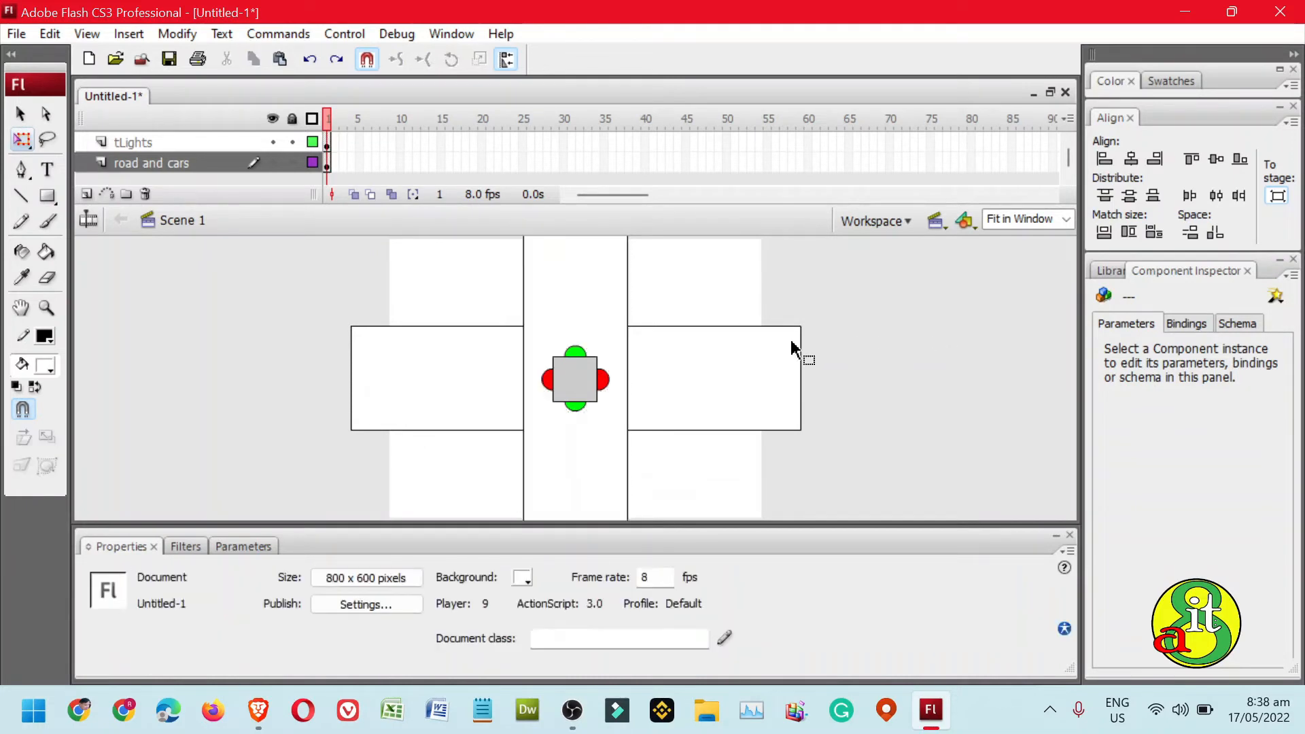
# Delete the two vertical line segments that cross the horizontal road at the intersection
pyautogui.click(629, 381)
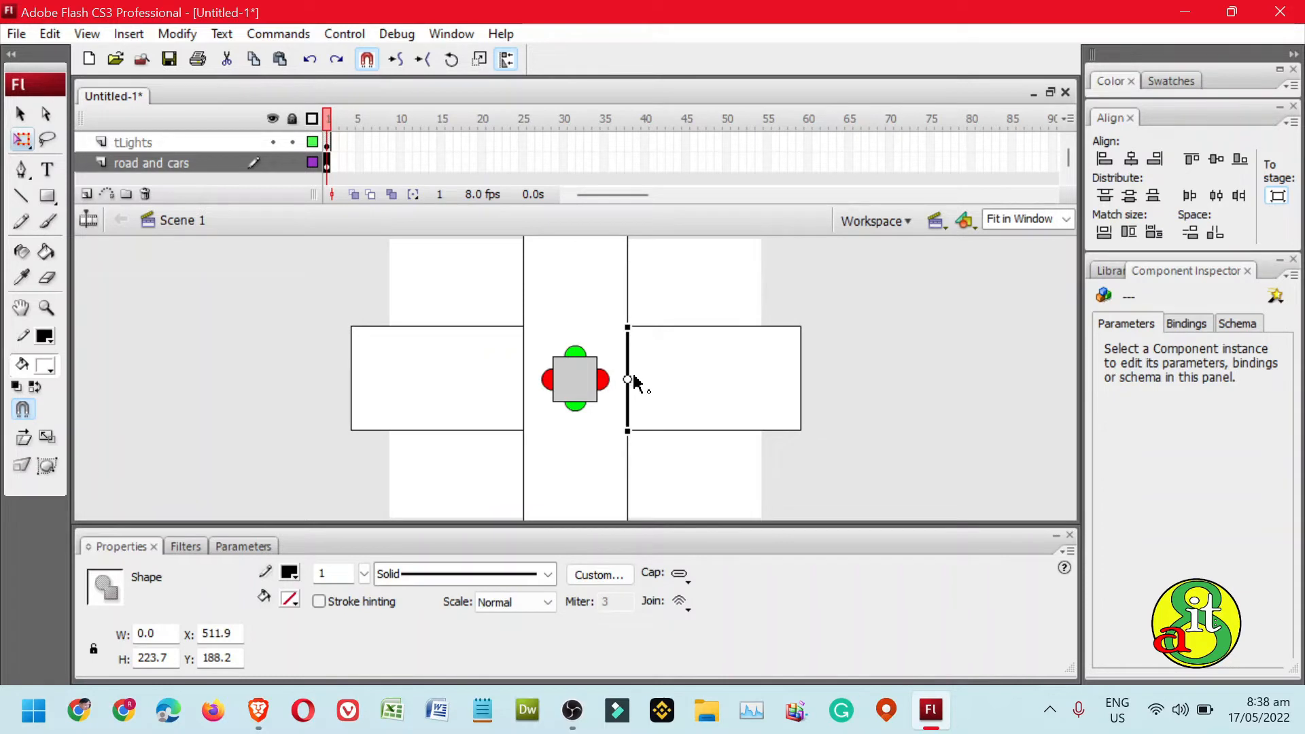
pyautogui.press('Delete')
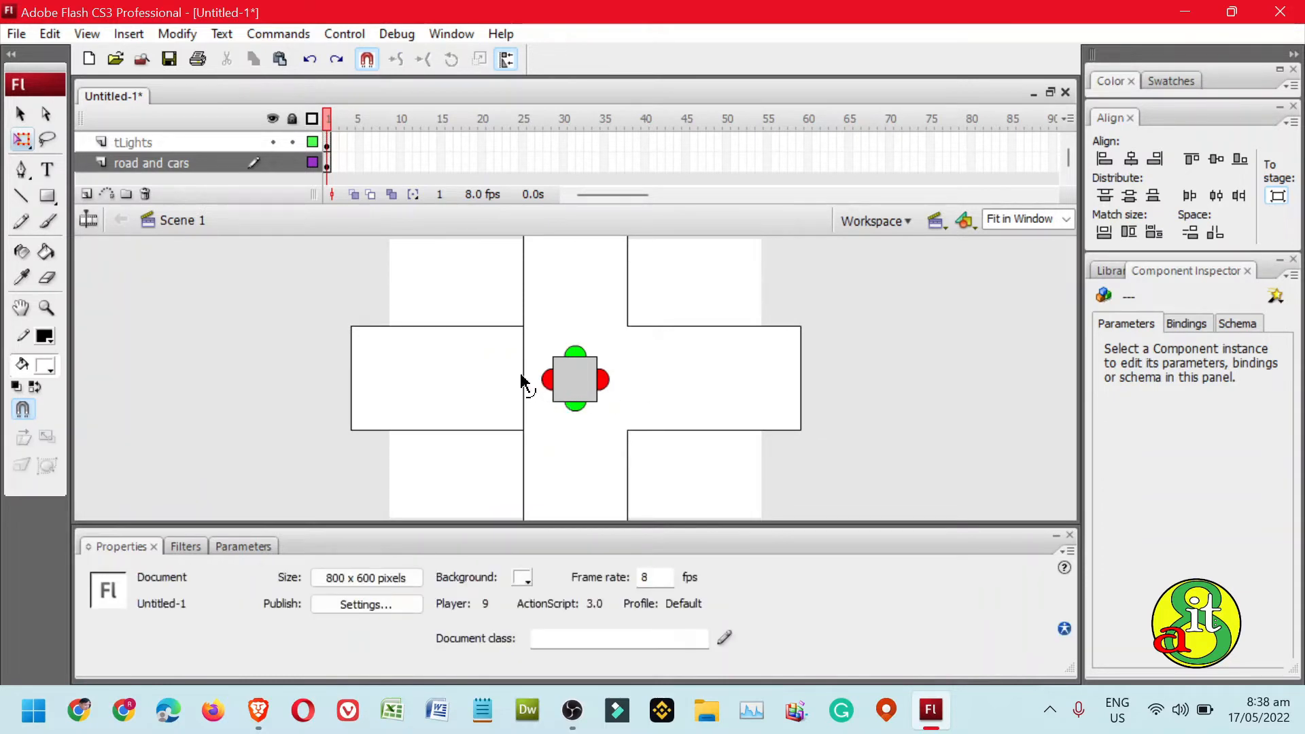
pyautogui.click(525, 378)
pyautogui.press('Delete')
# Convert the whole cross-shaped road into a movie clip symbol, keeping the default name
pyautogui.hotkey('ctrl', '-')
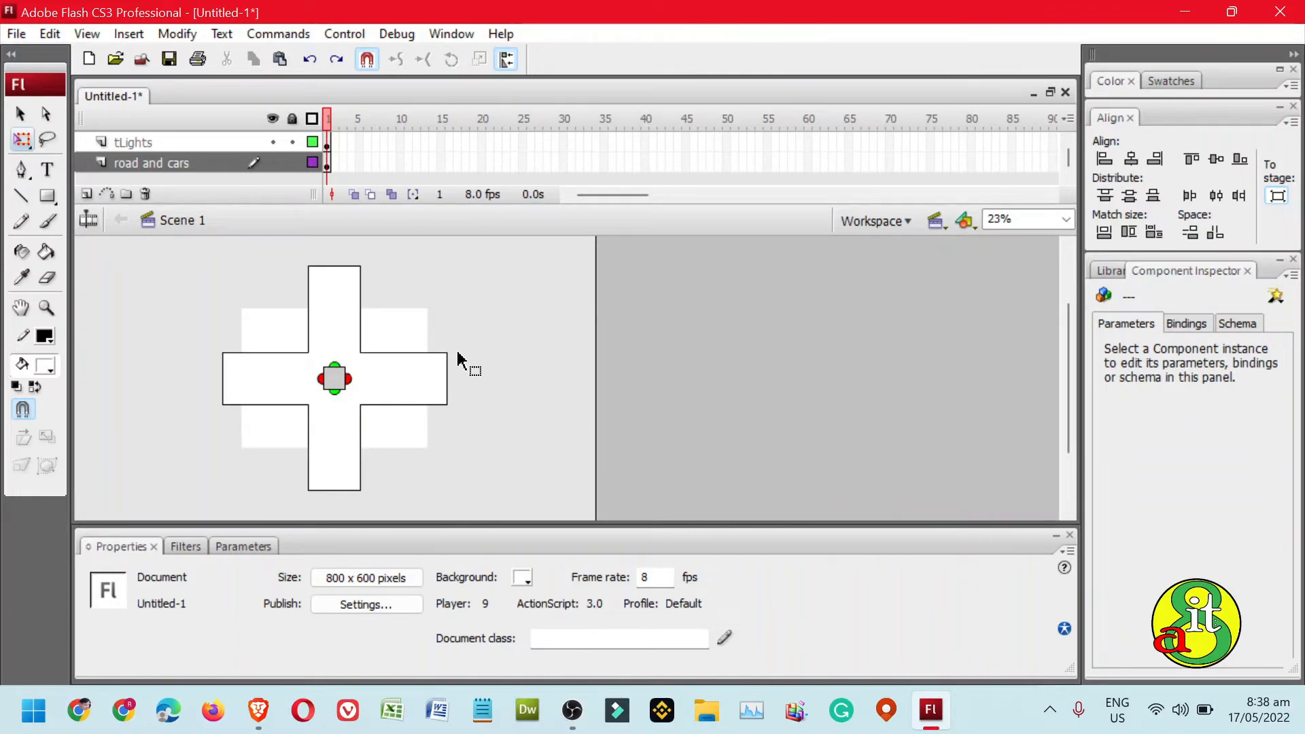
pyautogui.click(173, 161)
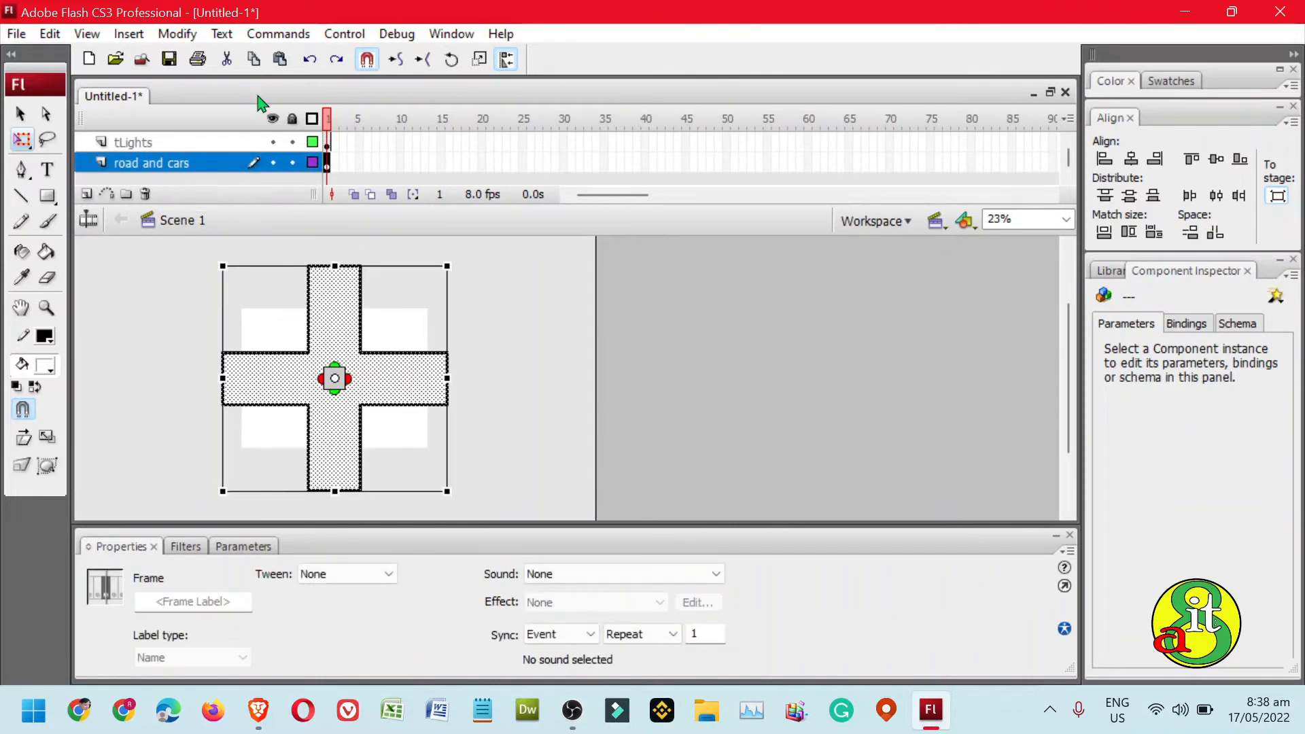
pyautogui.click(178, 34)
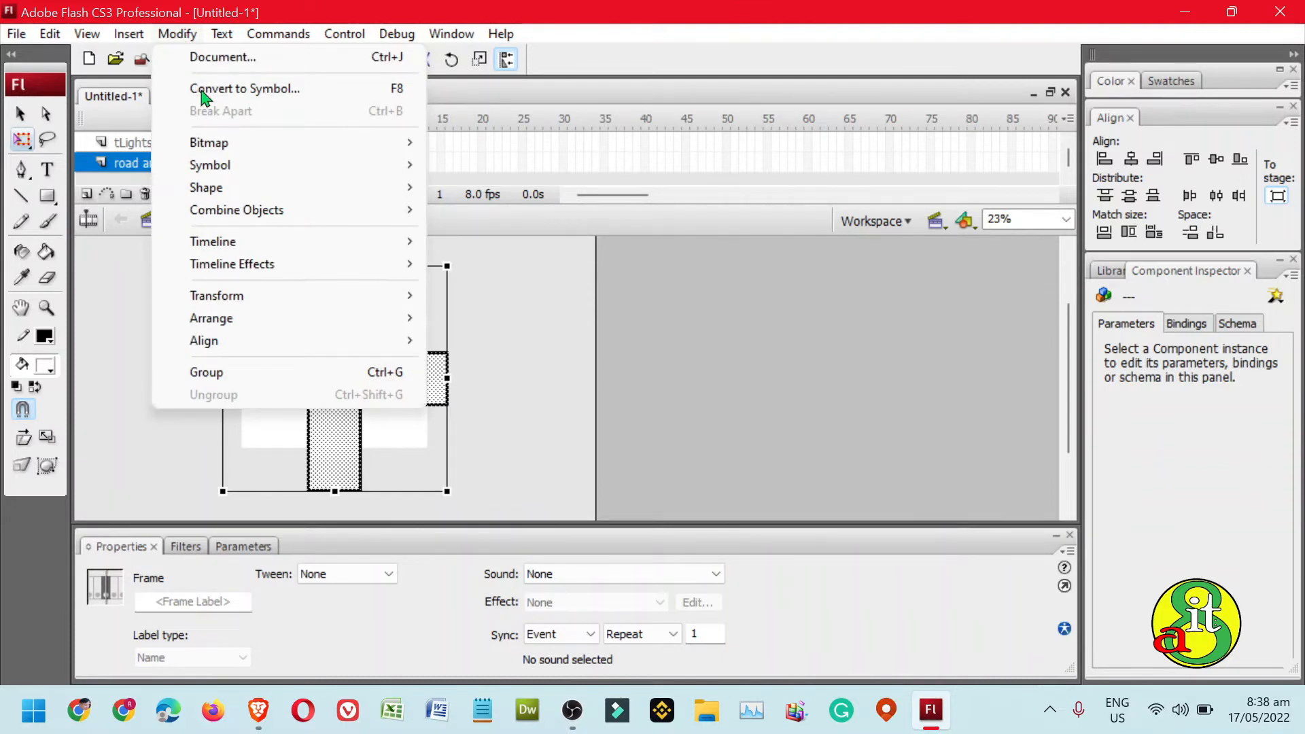
pyautogui.click(246, 98)
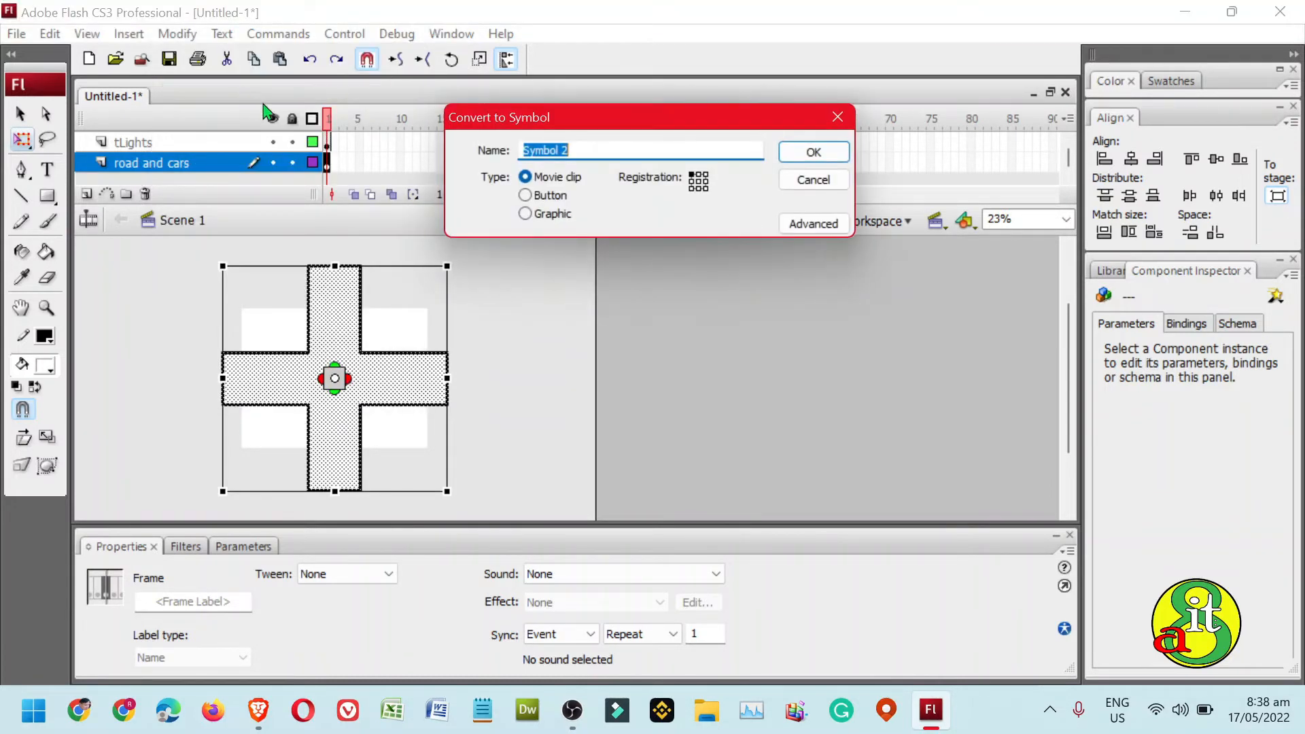
pyautogui.click(813, 154)
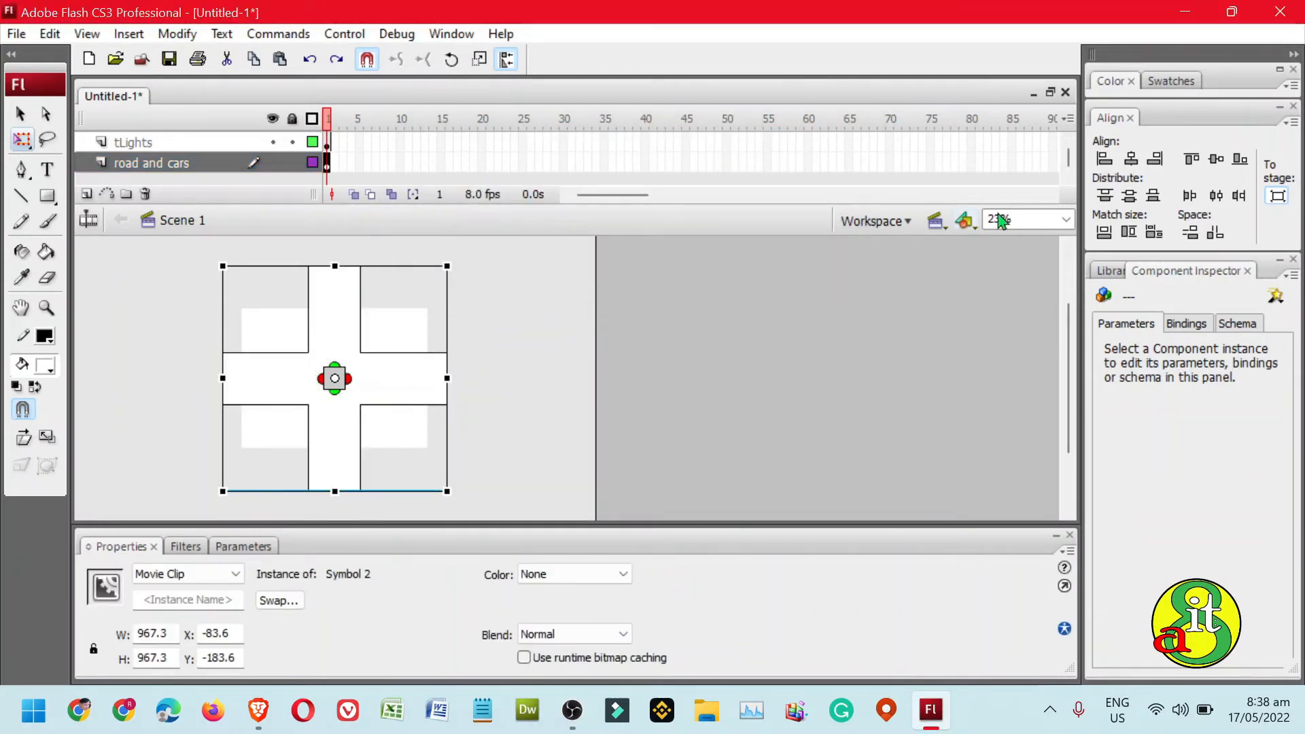
pyautogui.click(1066, 219)
pyautogui.click(1015, 238)
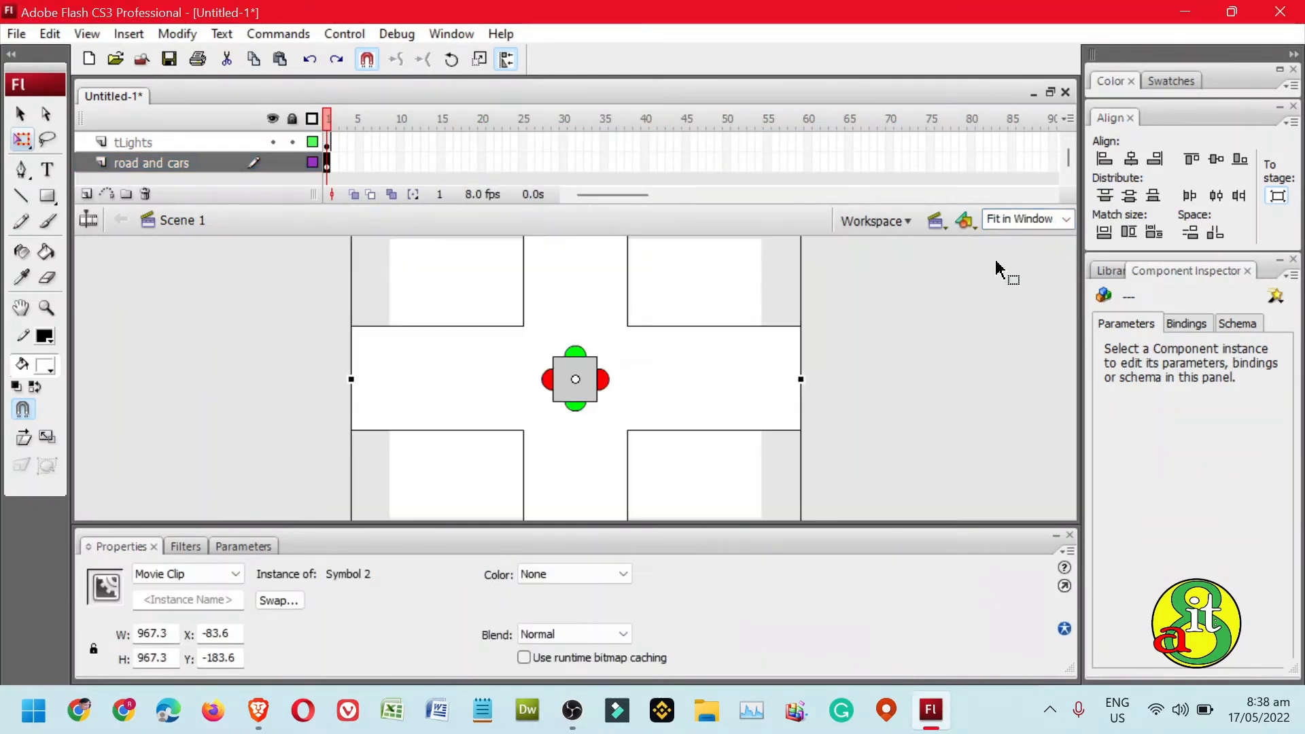
# Open the crossroad movie clip on the road and cars layer for editing in place
pyautogui.click(876, 336)
pyautogui.click(679, 375)
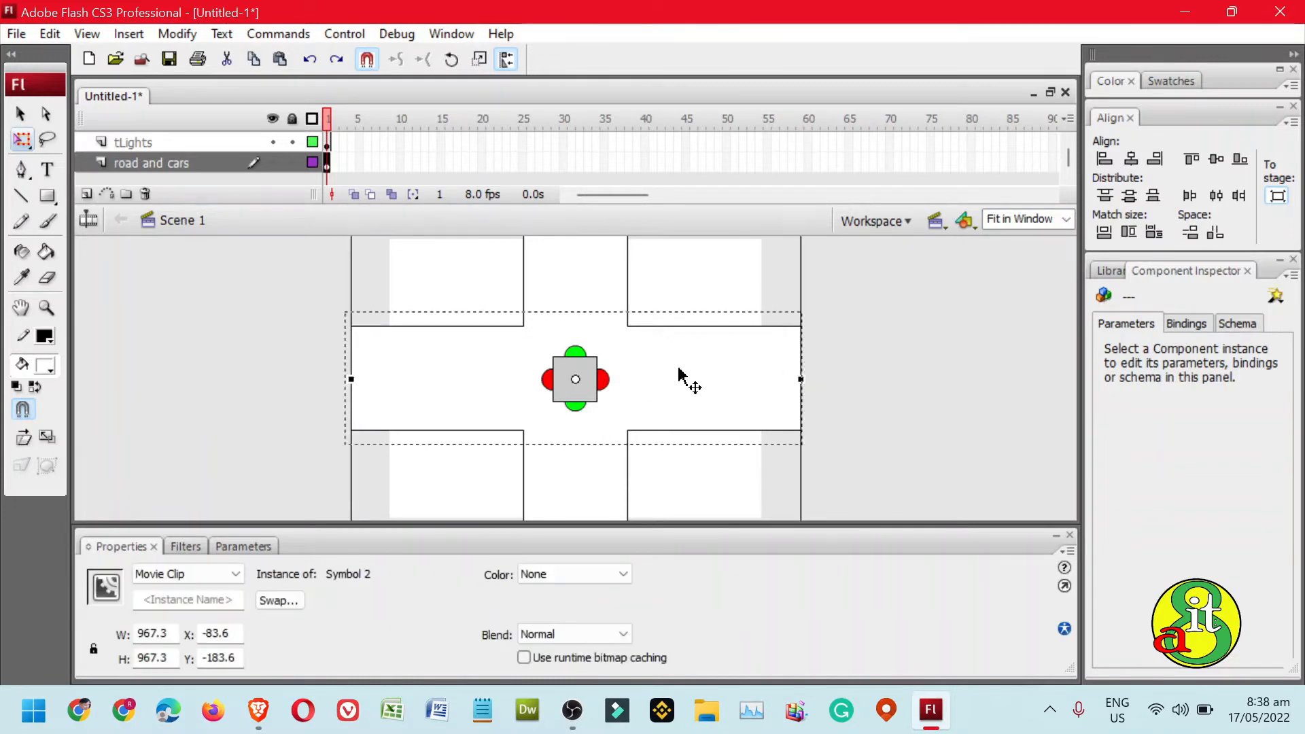
pyautogui.doubleClick(678, 375)
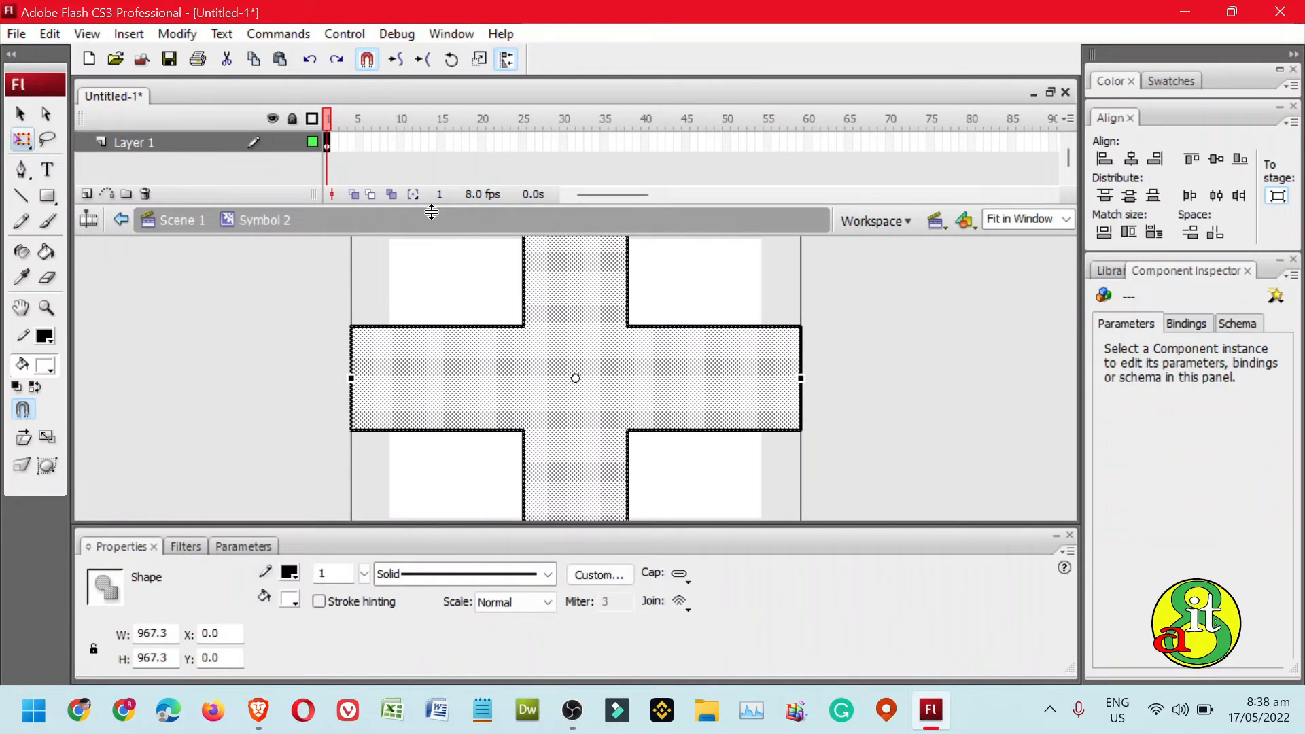
pyautogui.click(877, 360)
pyautogui.click(717, 369)
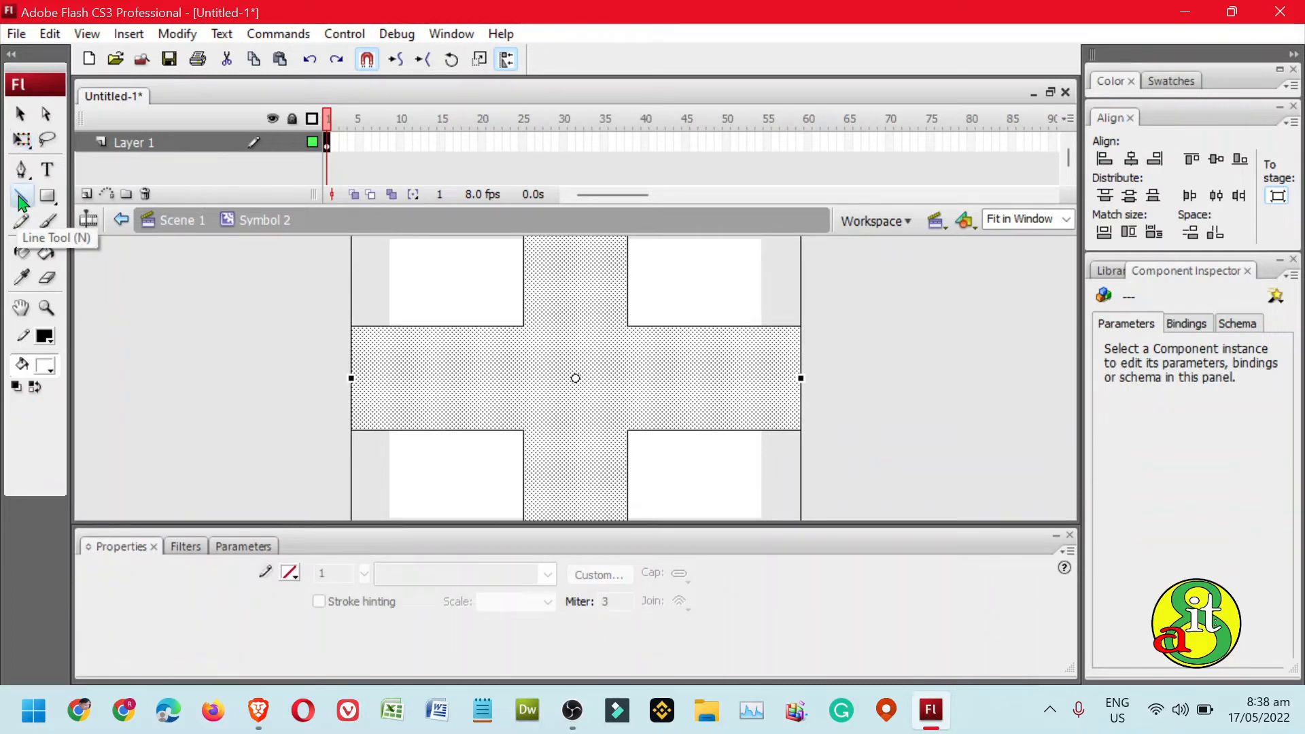
# Add a layer above the crossroad shape, then name the lower layer road and the new one lines
pyautogui.click(20, 196)
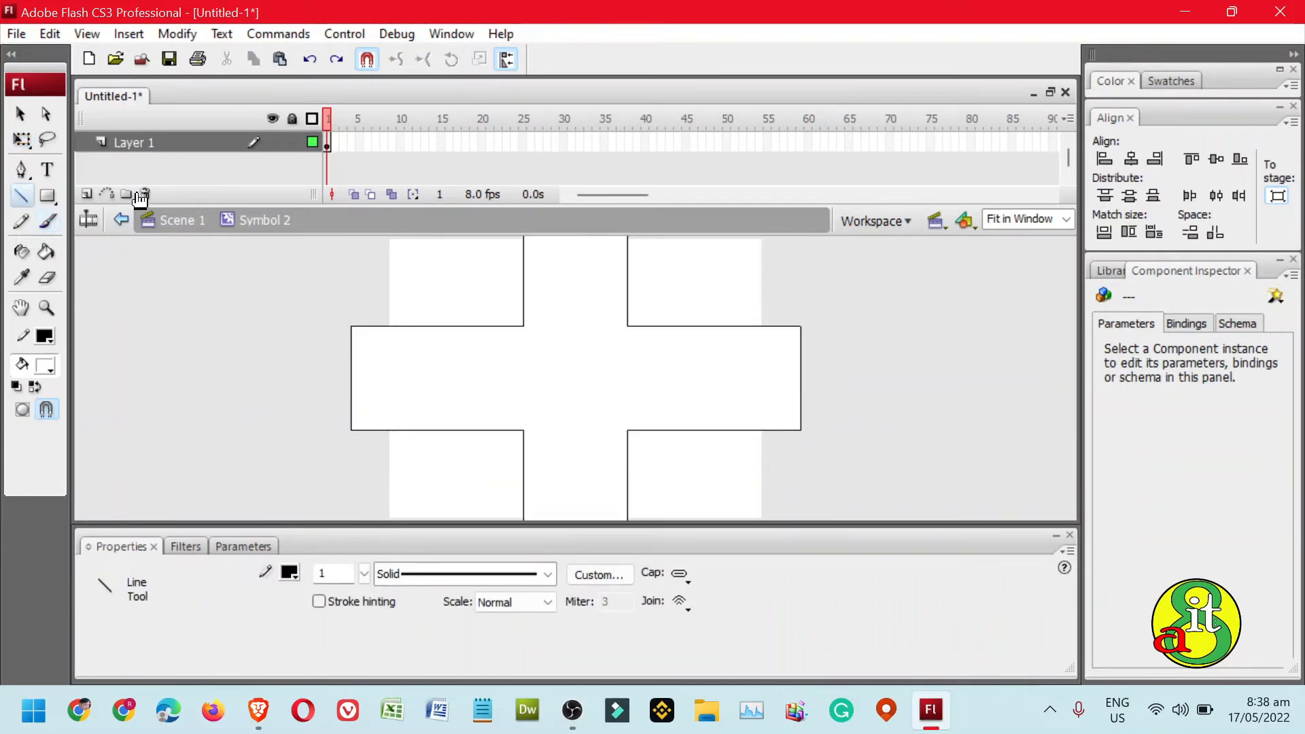
pyautogui.click(87, 195)
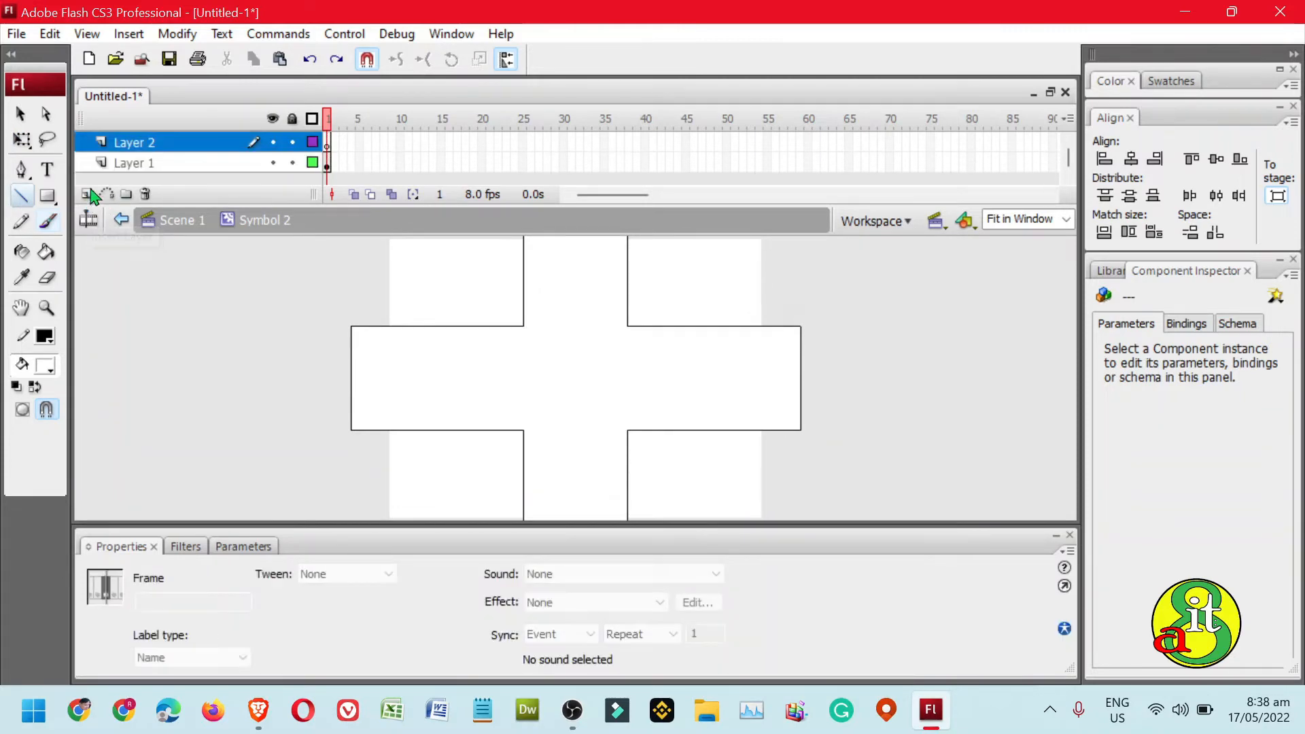
pyautogui.doubleClick(141, 164)
pyautogui.write('road')
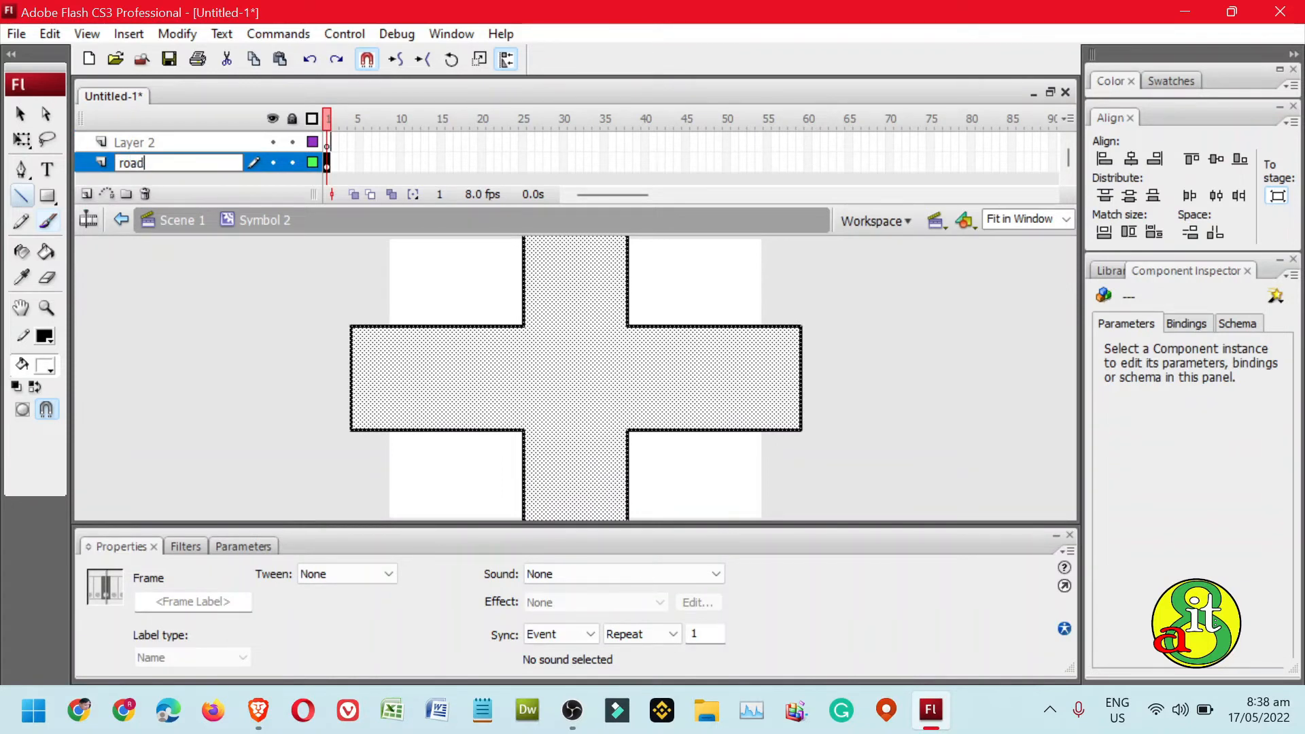
pyautogui.press('Return')
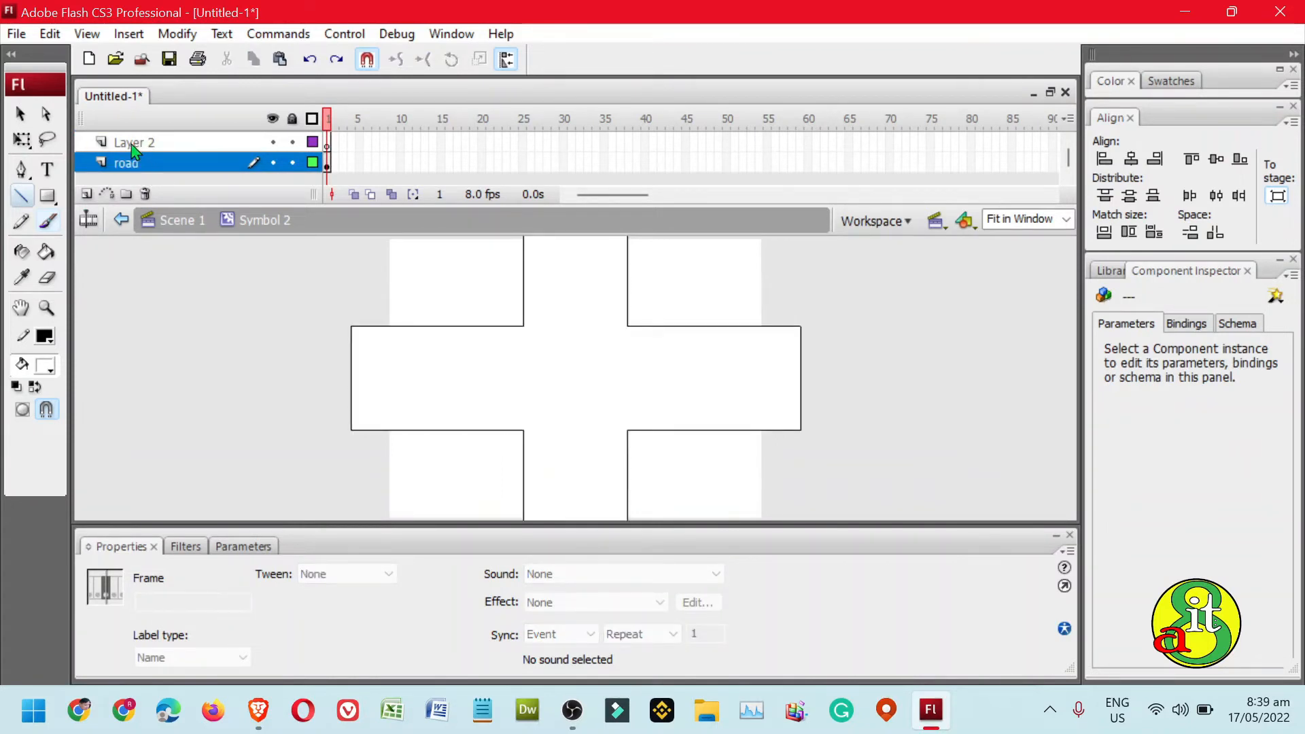
pyautogui.doubleClick(132, 144)
pyautogui.write('lines')
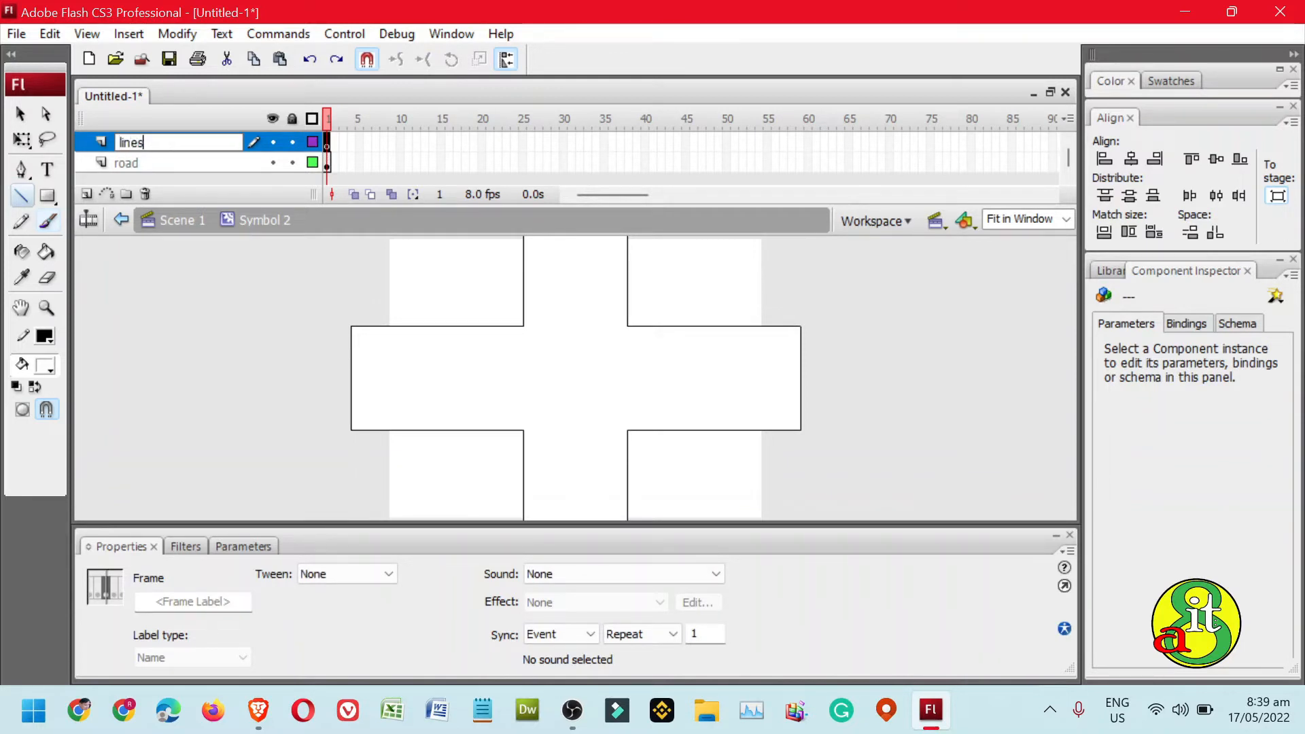
pyautogui.press('Return')
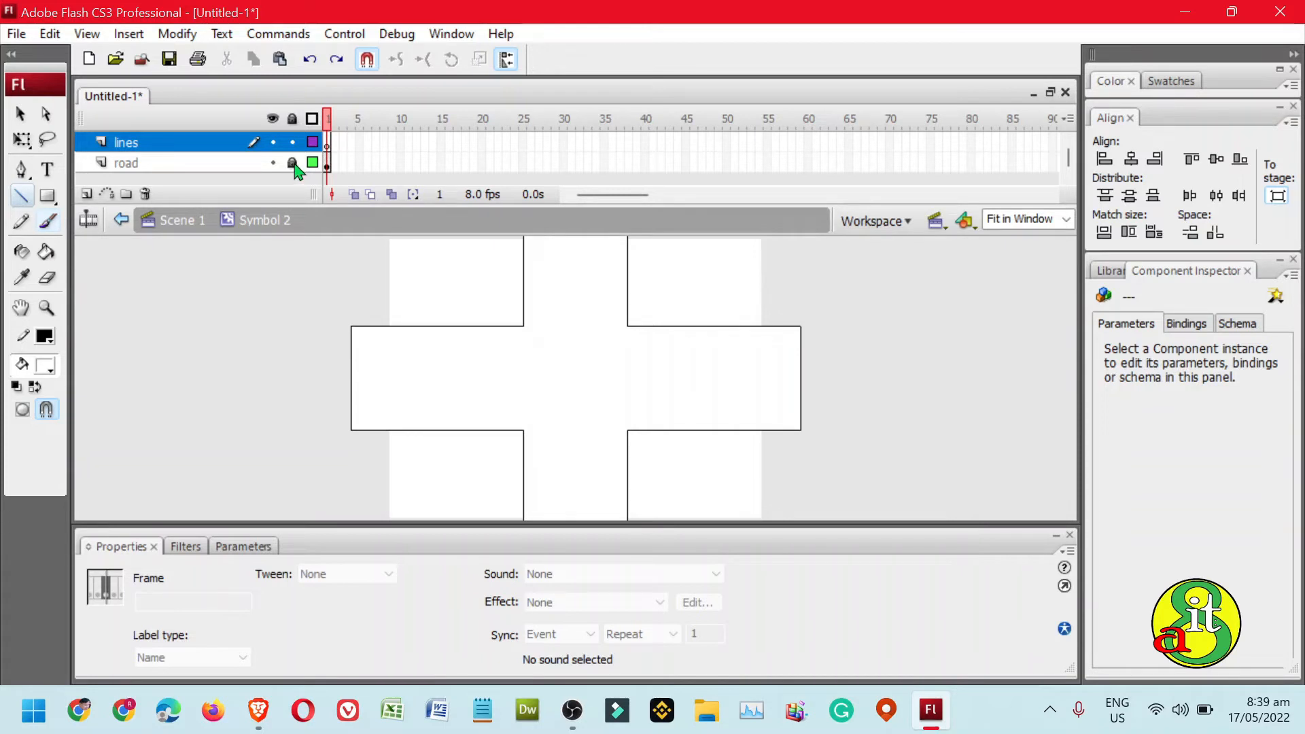
# Draw a horizontal line about 1355 px long on the lines layer and align it to centre both horizontally and vertically
pyautogui.moveTo(277, 291)
pyautogui.mouseDown()
pyautogui.moveTo(851, 306)
pyautogui.moveTo(906, 292)
pyautogui.mouseUp()
pyautogui.press('v')
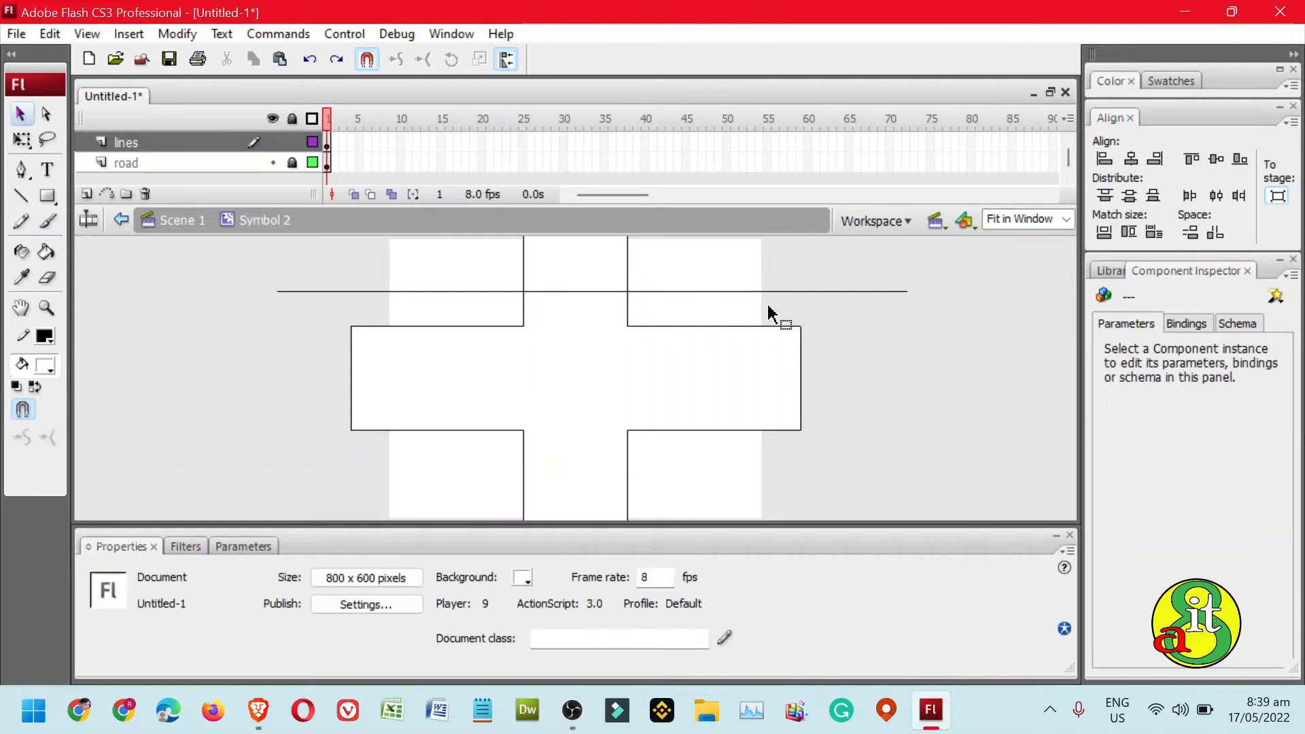
pyautogui.click(797, 293)
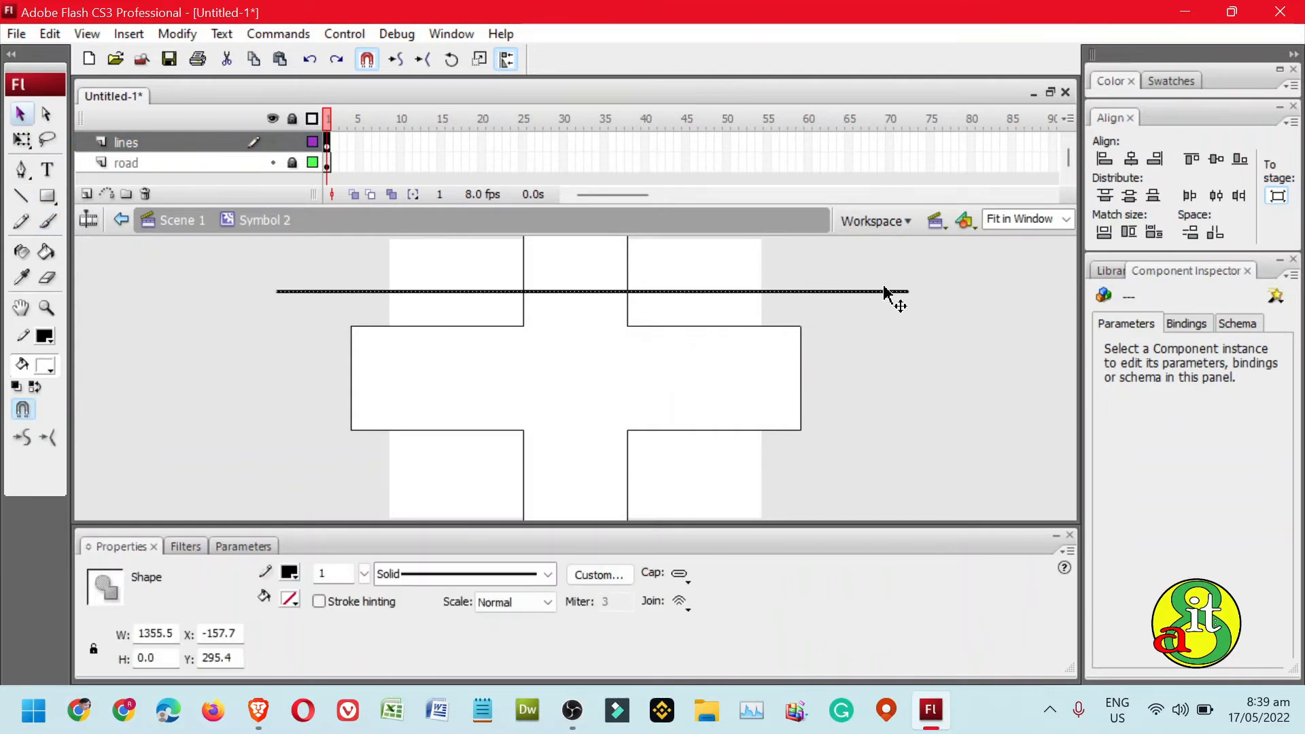
pyautogui.click(1130, 158)
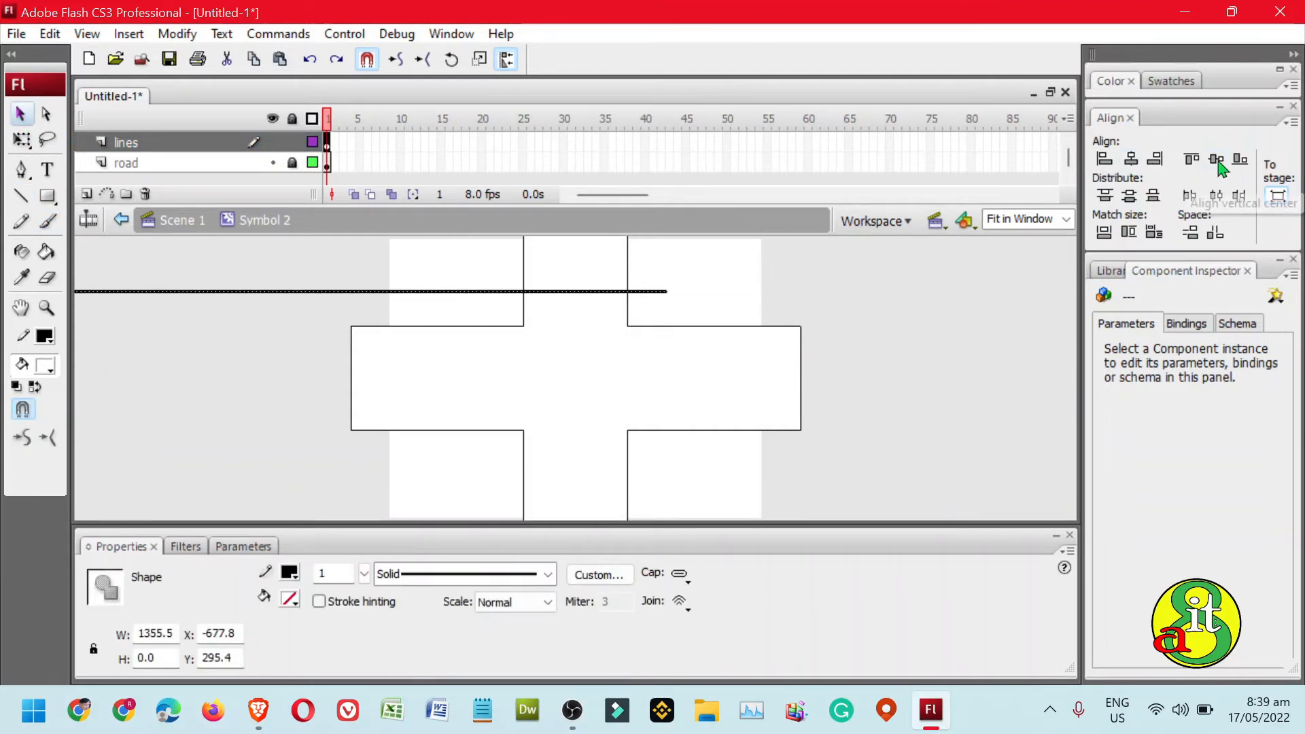
pyautogui.click(1216, 159)
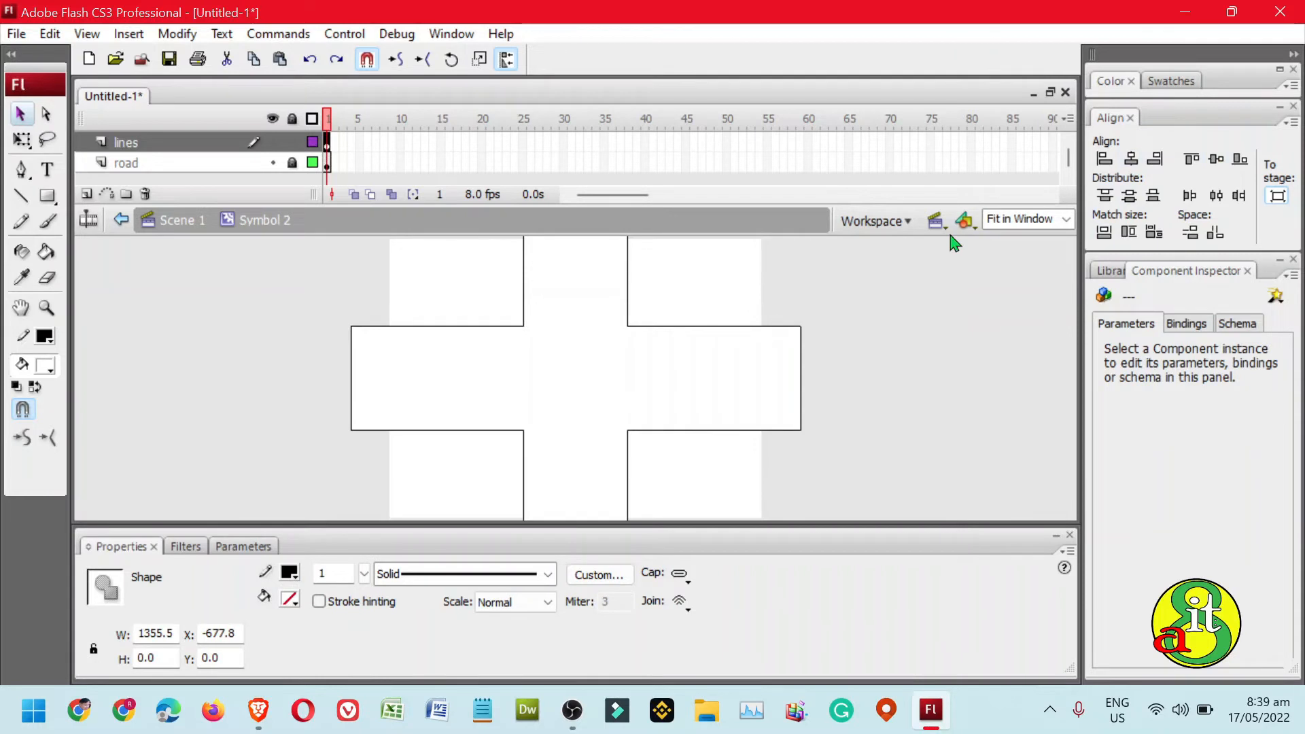
# Move the long horizontal line onto the middle of the horizontal road, extending past both road ends
pyautogui.hotkey('ctrl', '-')
pyautogui.hotkey('ctrl', '-')
pyautogui.hotkey('ctrl', '-')
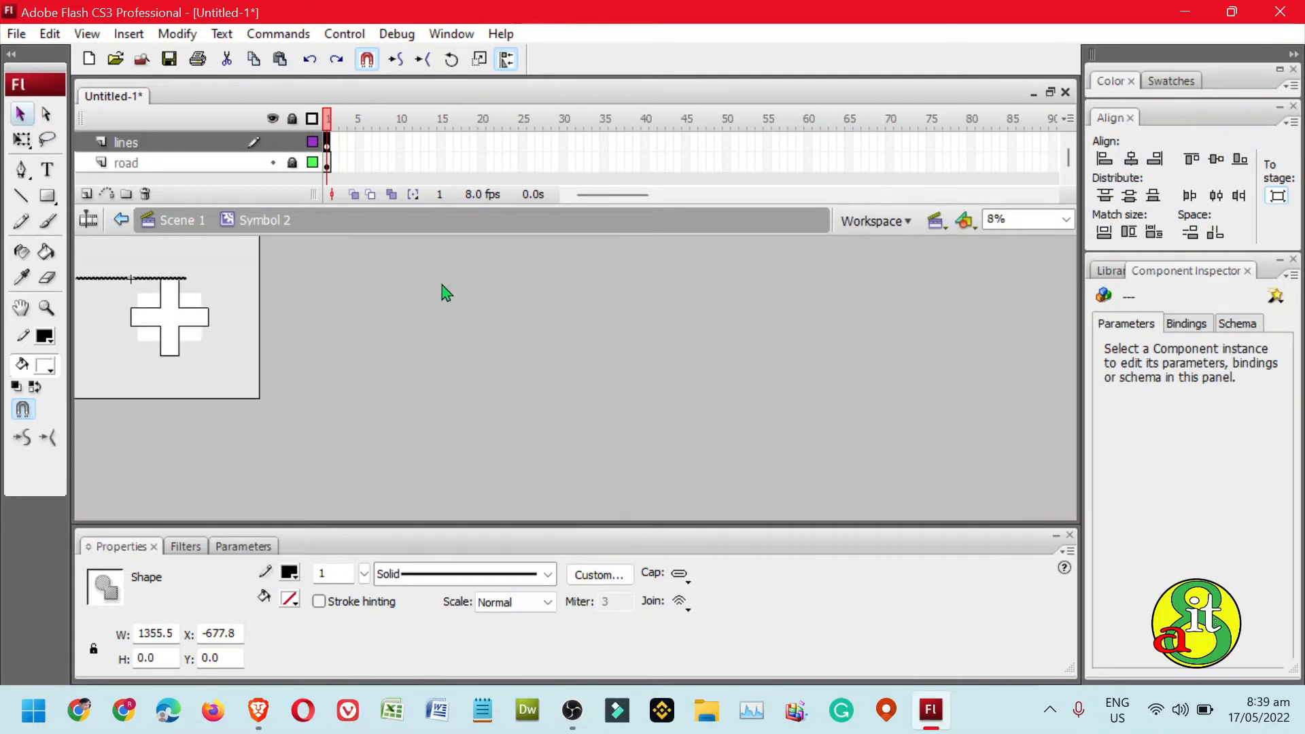
pyautogui.moveTo(145, 284); pyautogui.dragTo(177, 319)
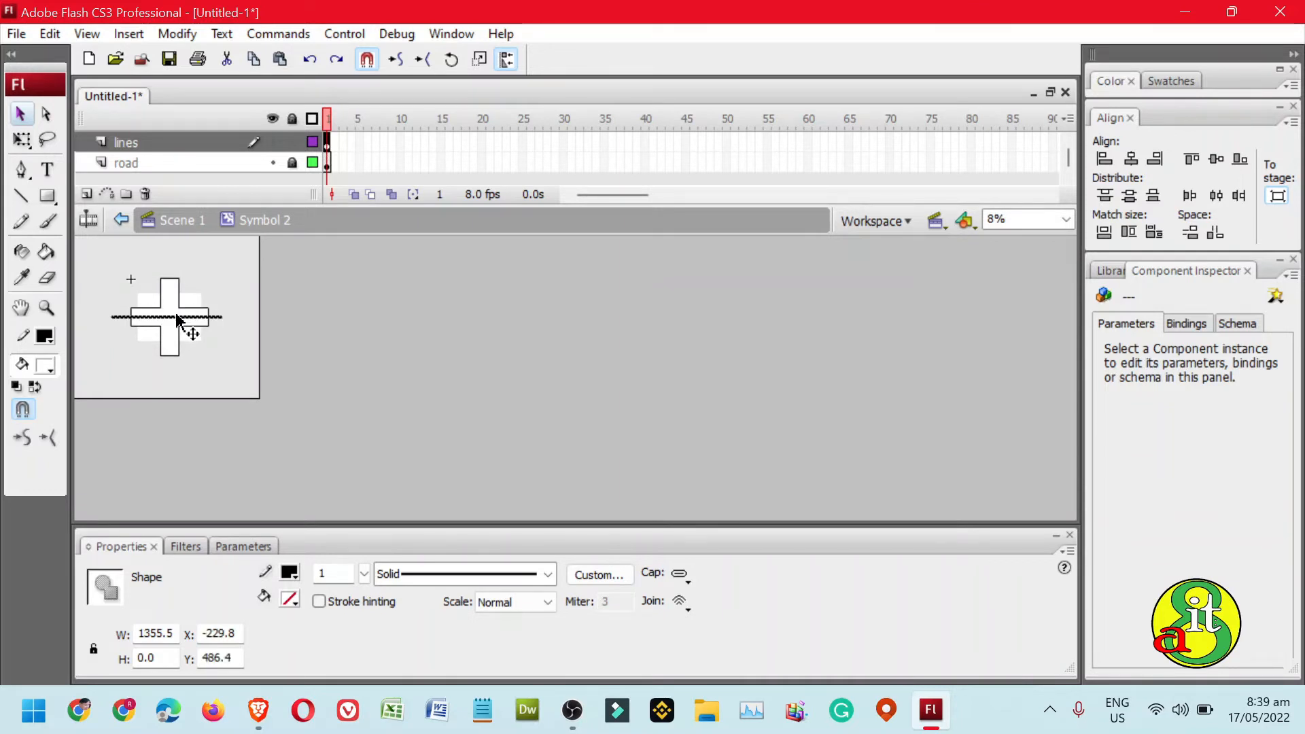
pyautogui.hotkey('ctrl', '=')
pyautogui.hotkey('ctrl', '=')
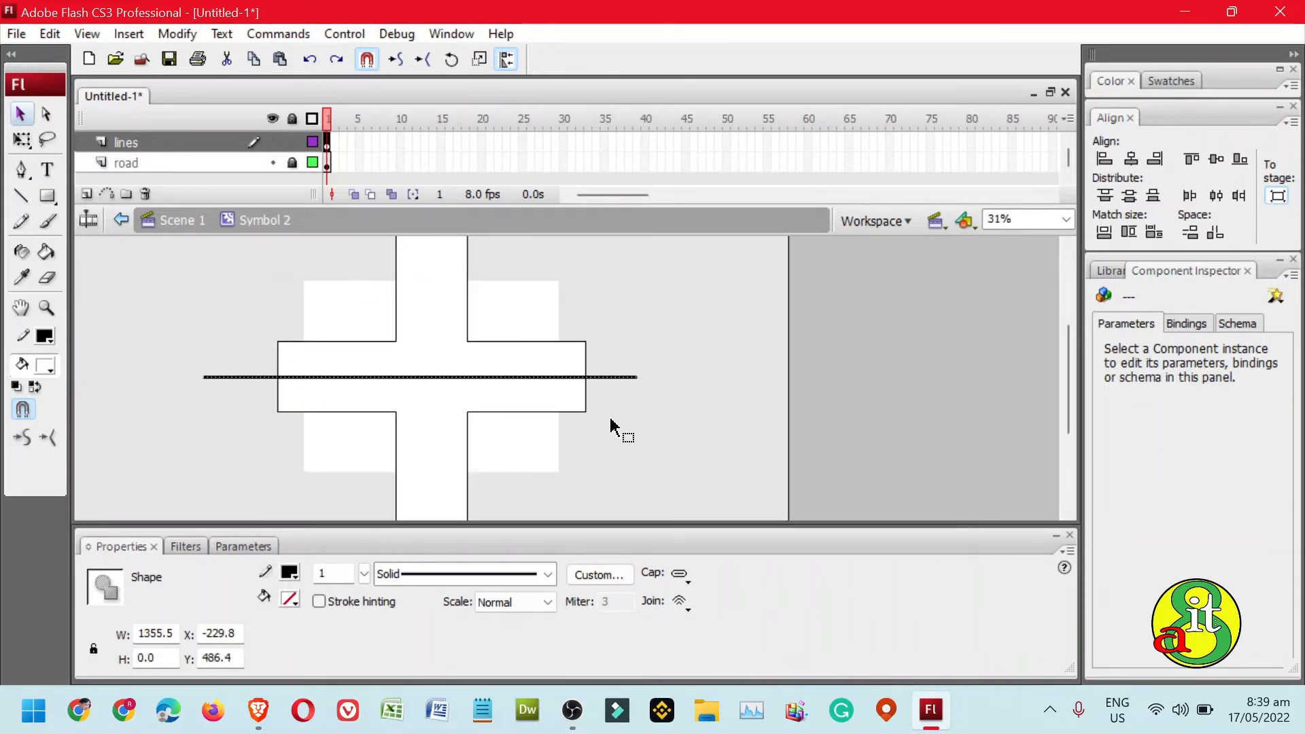
# Unlock the road layer and check the crossroad's centre point with the Free Transform tool
pyautogui.click(292, 164)
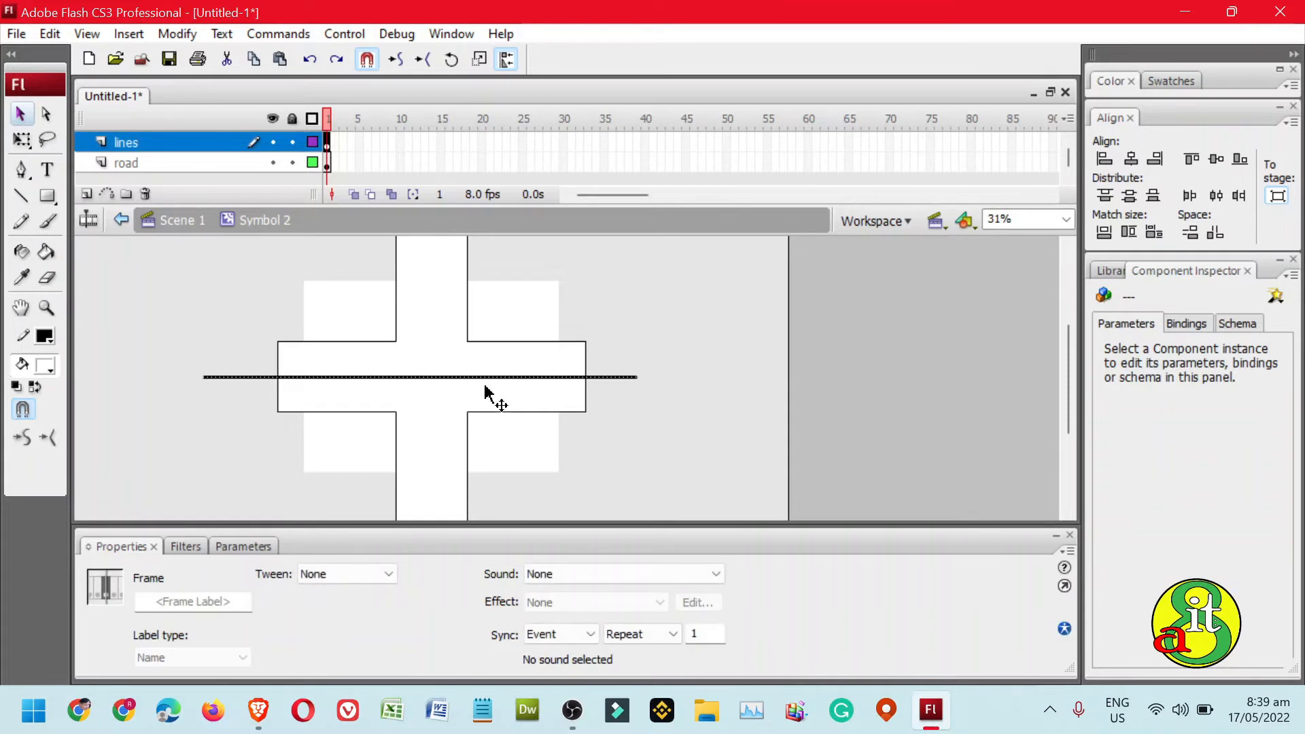
pyautogui.click(484, 406)
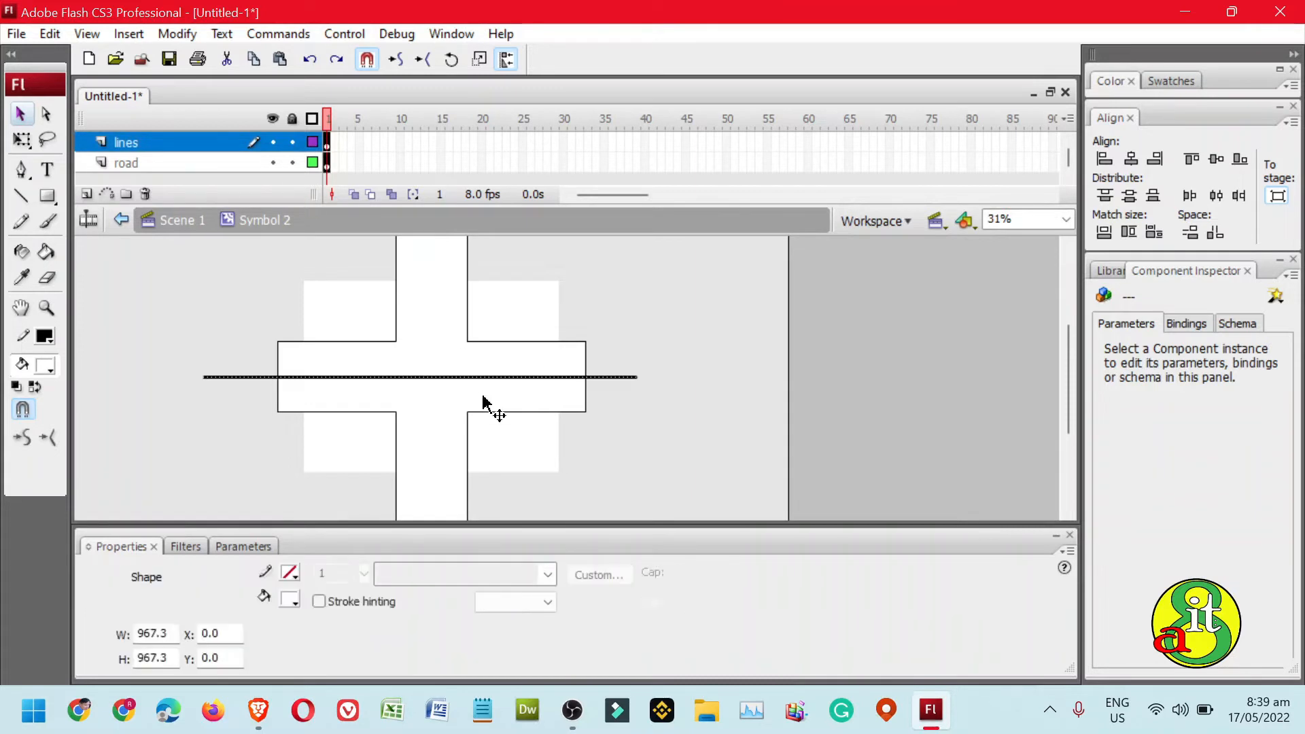
pyautogui.doubleClick(430, 416)
pyautogui.click(22, 139)
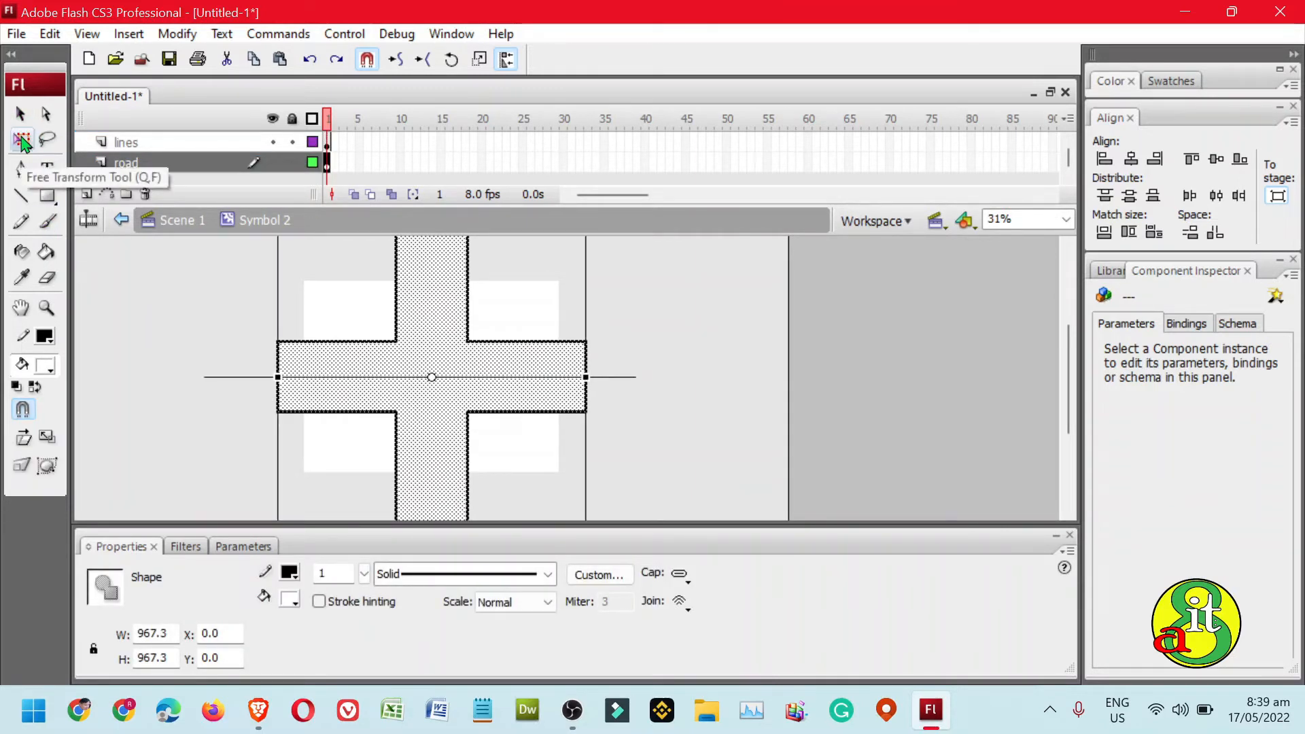
pyautogui.click(743, 405)
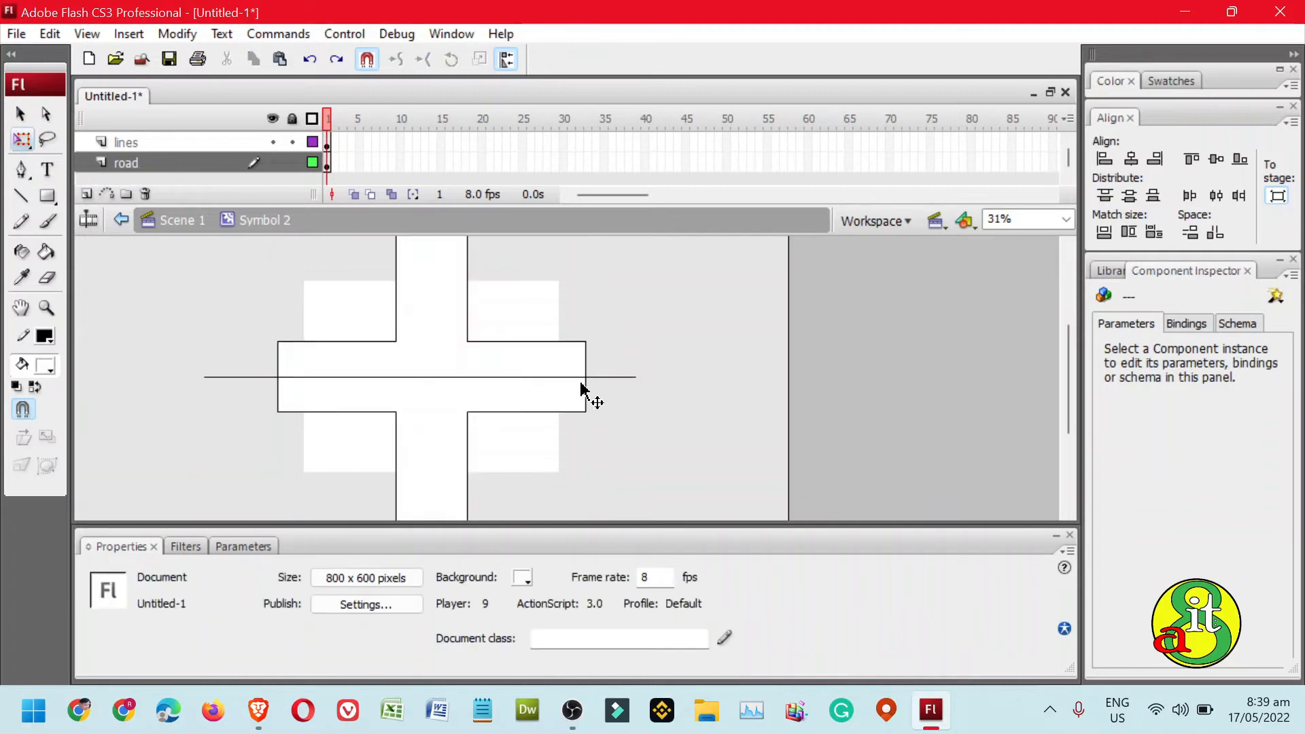
# Duplicate the horizontal line and rotate the copy 90 degrees so it runs along the middle of the vertical road
pyautogui.click(622, 378)
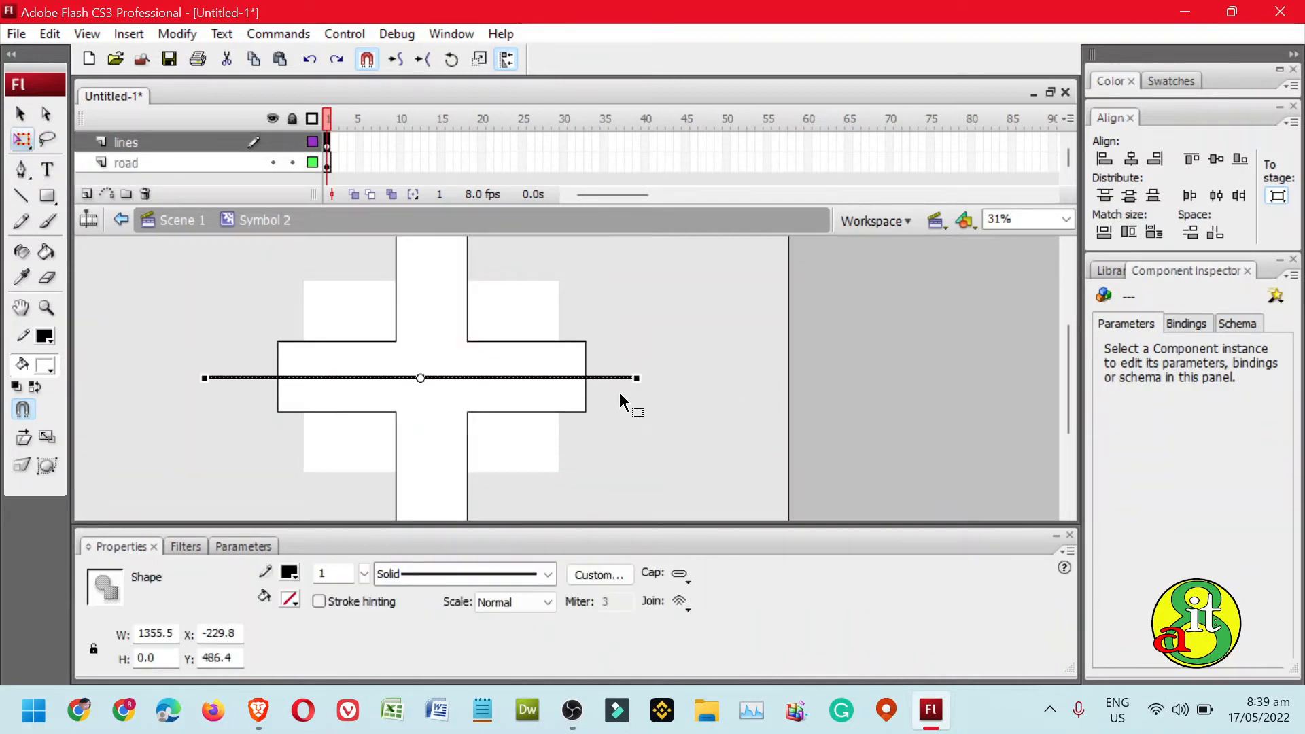
pyautogui.moveTo(620, 401); pyautogui.dragTo(630, 412)
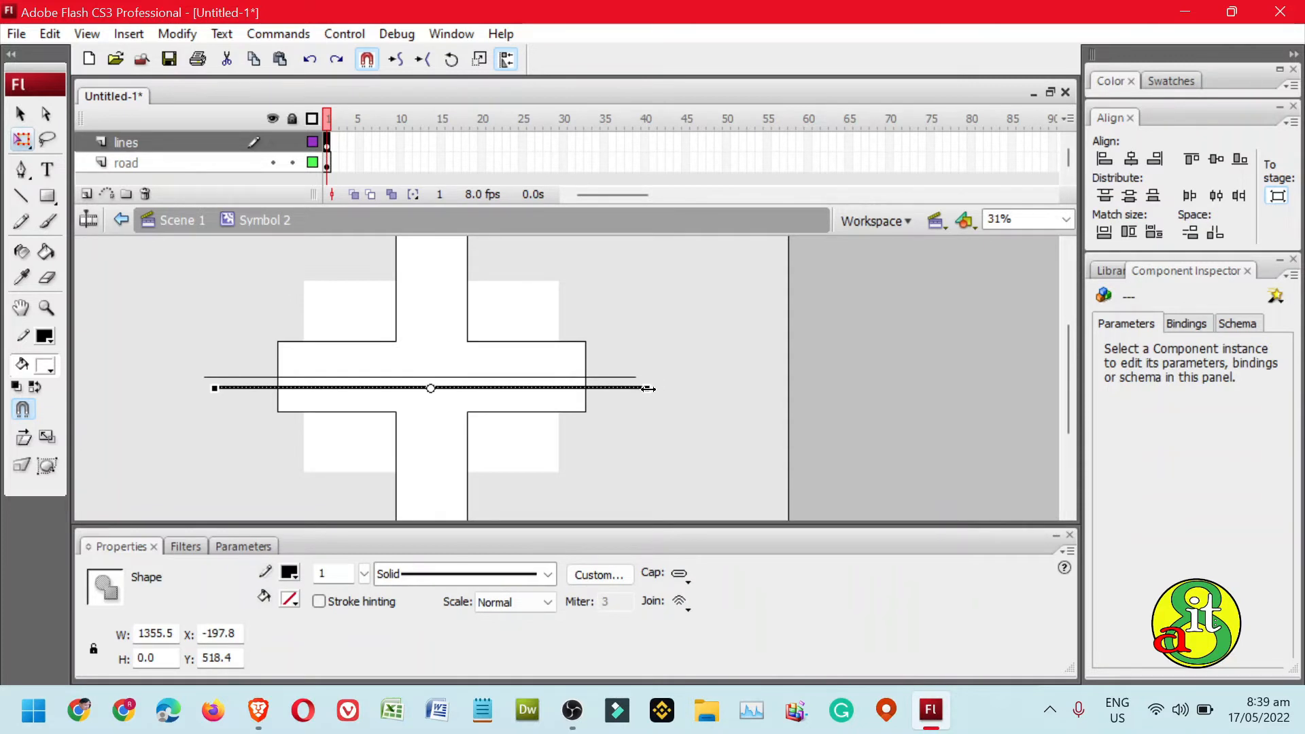
pyautogui.moveTo(653, 385); pyautogui.dragTo(430, 568)
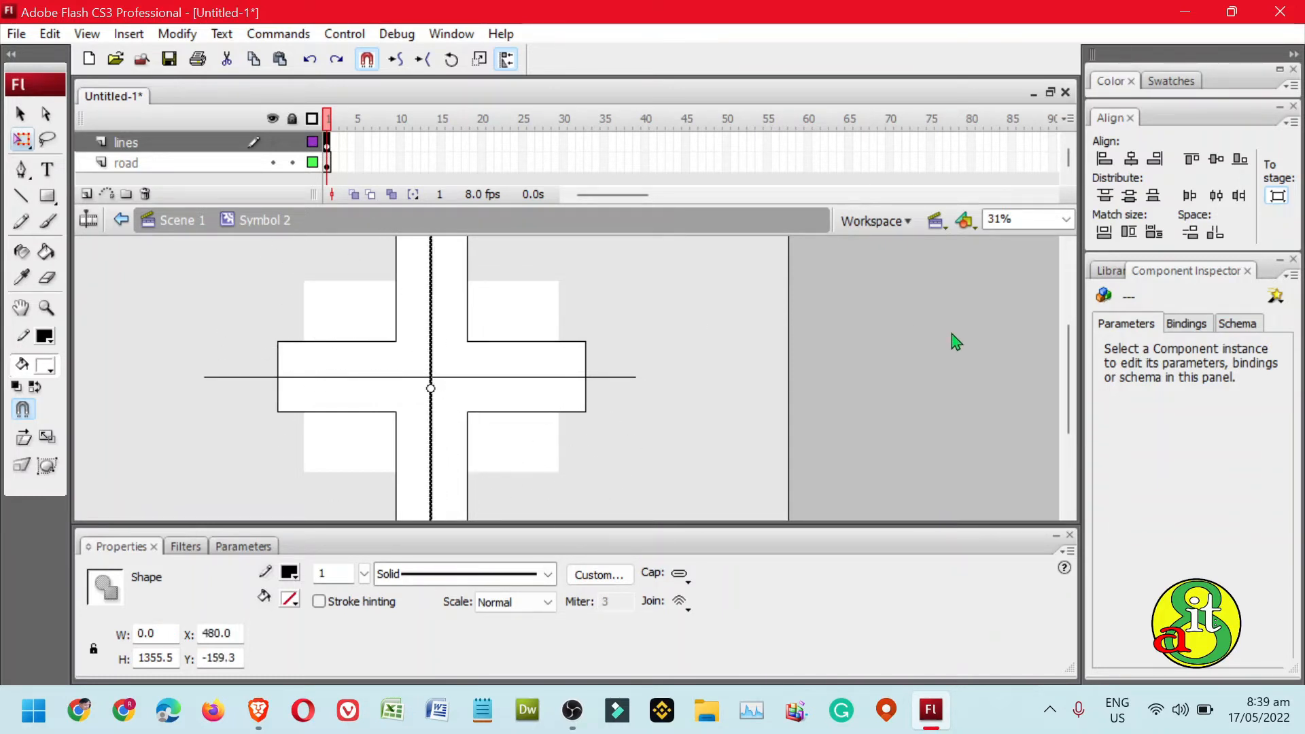
pyautogui.scroll(2, 1068, 373)
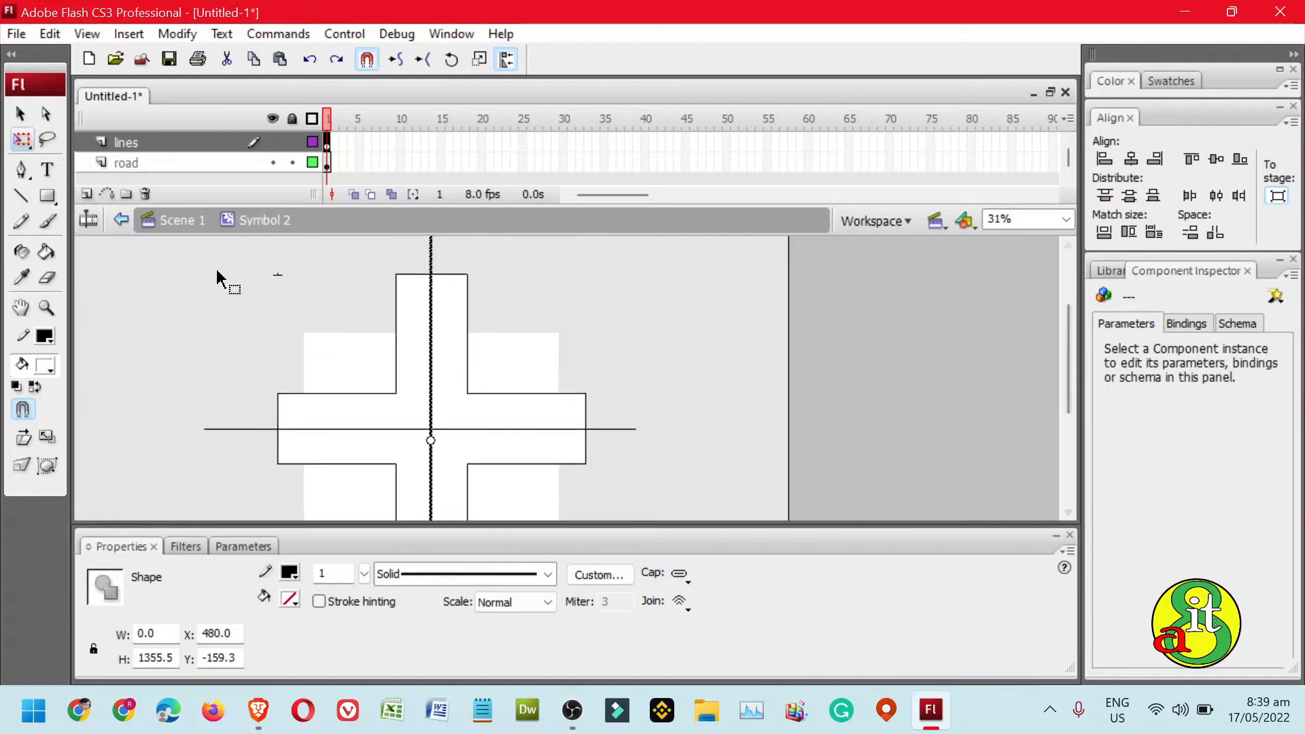
pyautogui.click(239, 267)
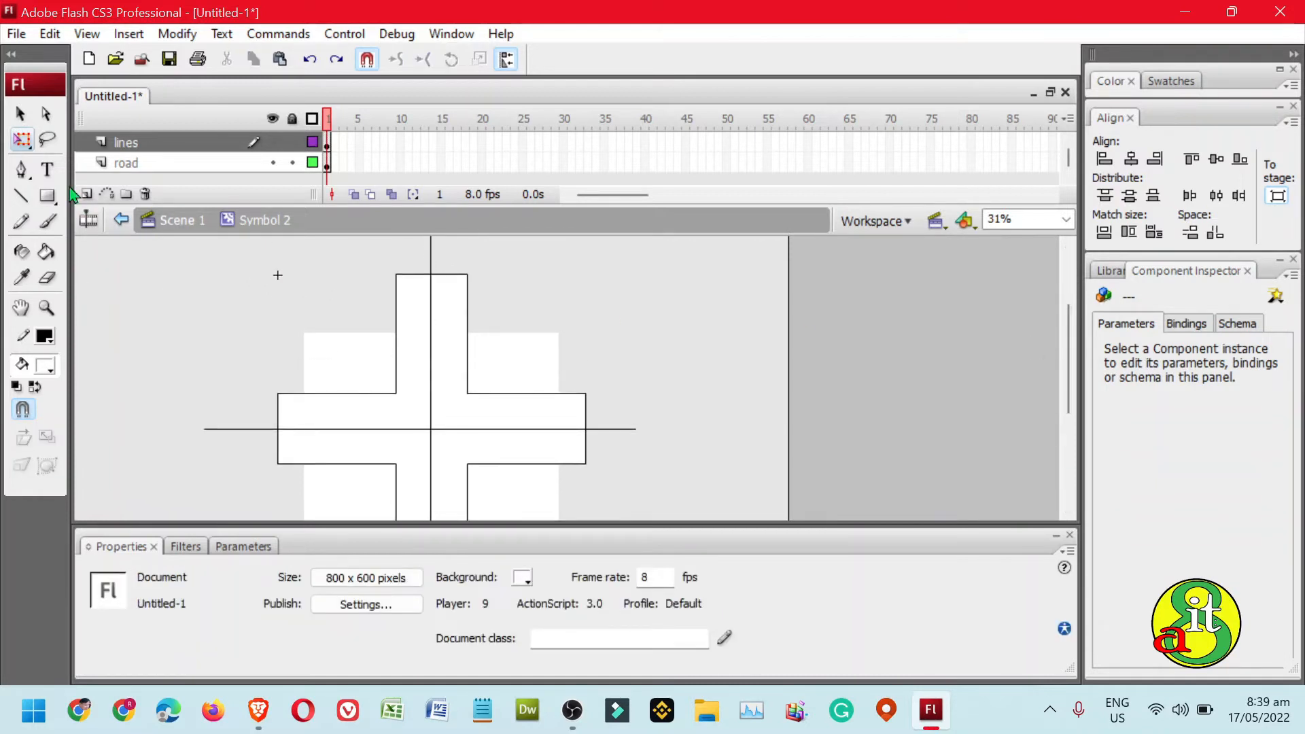
# Check the crossroad's centre point against the intersection of the two centre lines
pyautogui.click(21, 114)
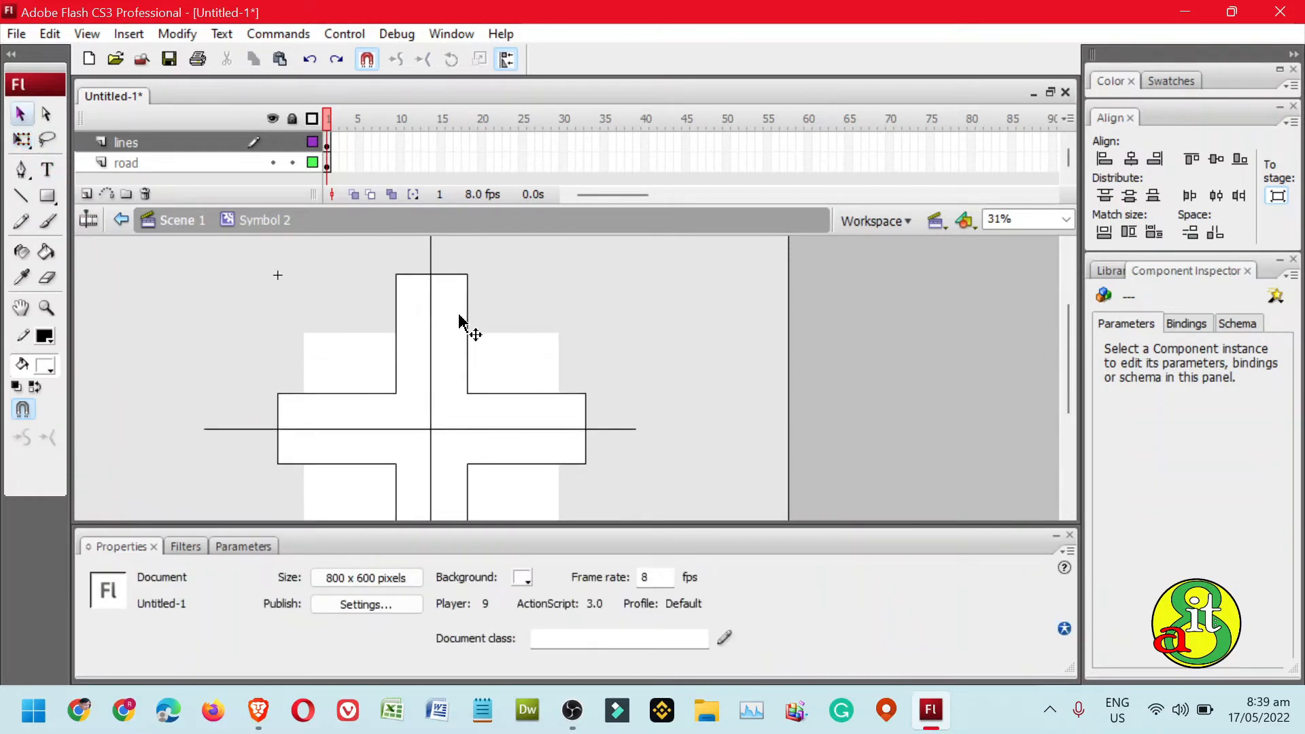
pyautogui.doubleClick(461, 320)
pyautogui.click(21, 139)
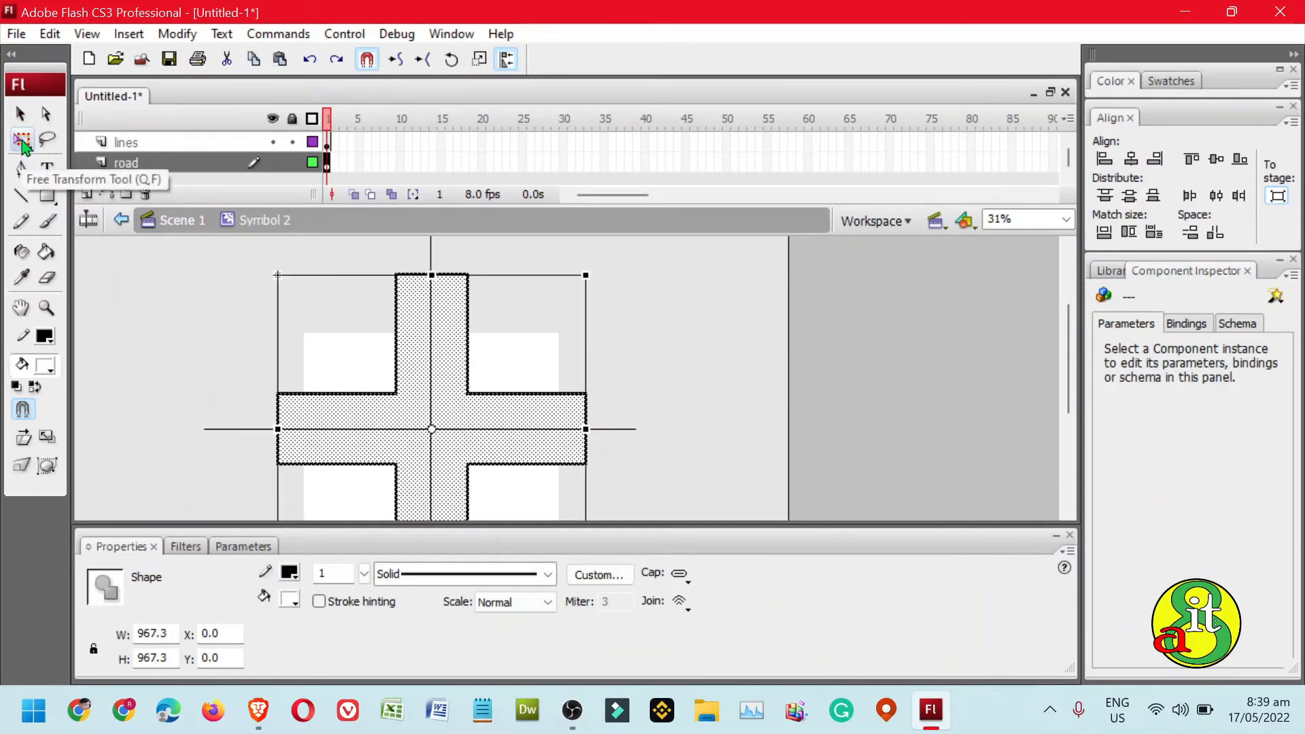
pyautogui.click(718, 401)
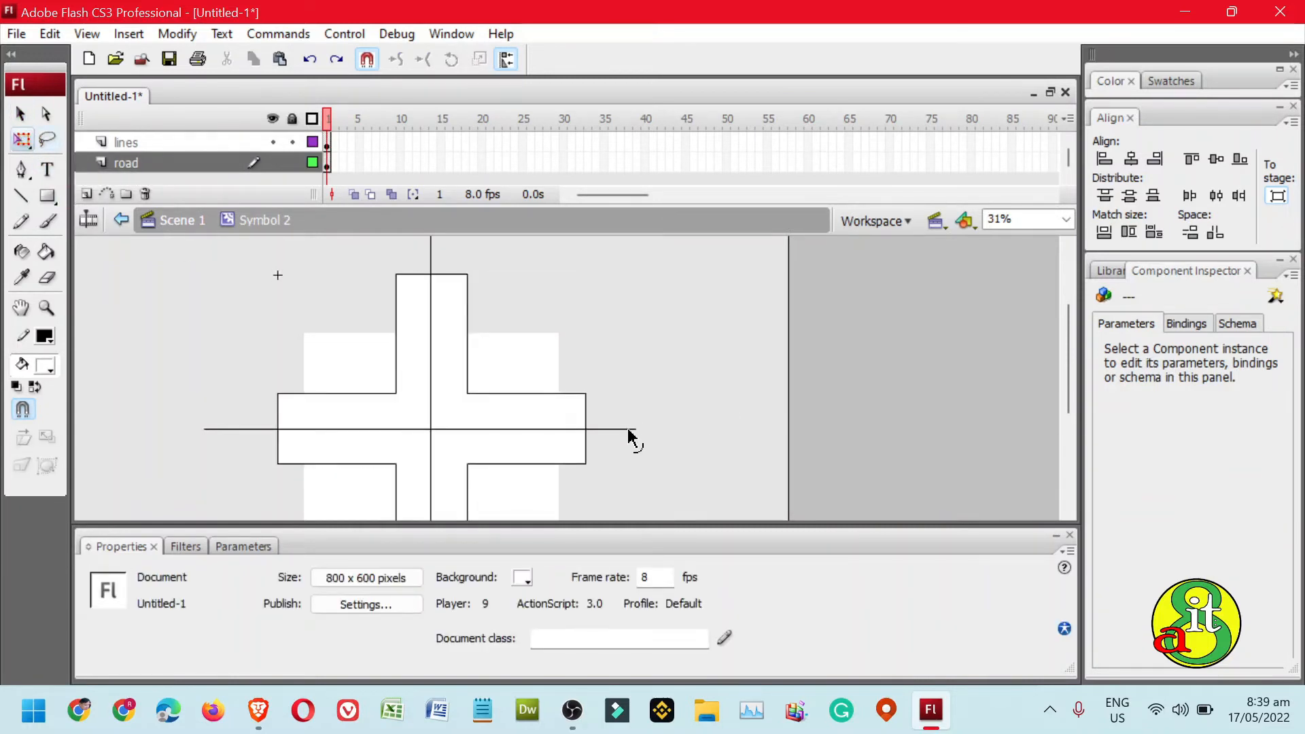
# Move both centre lines from the lines layer onto the road layer, pasting them in place
pyautogui.click(439, 429)
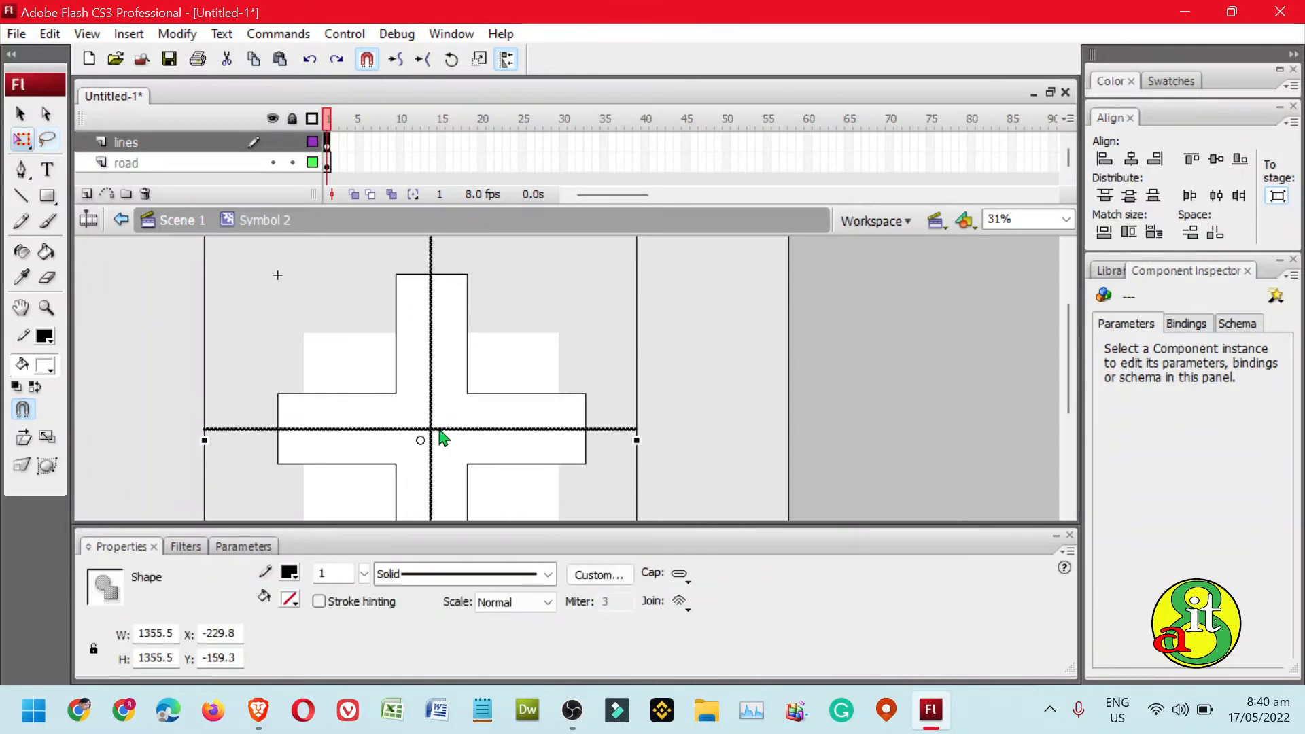
pyautogui.press('Delete')
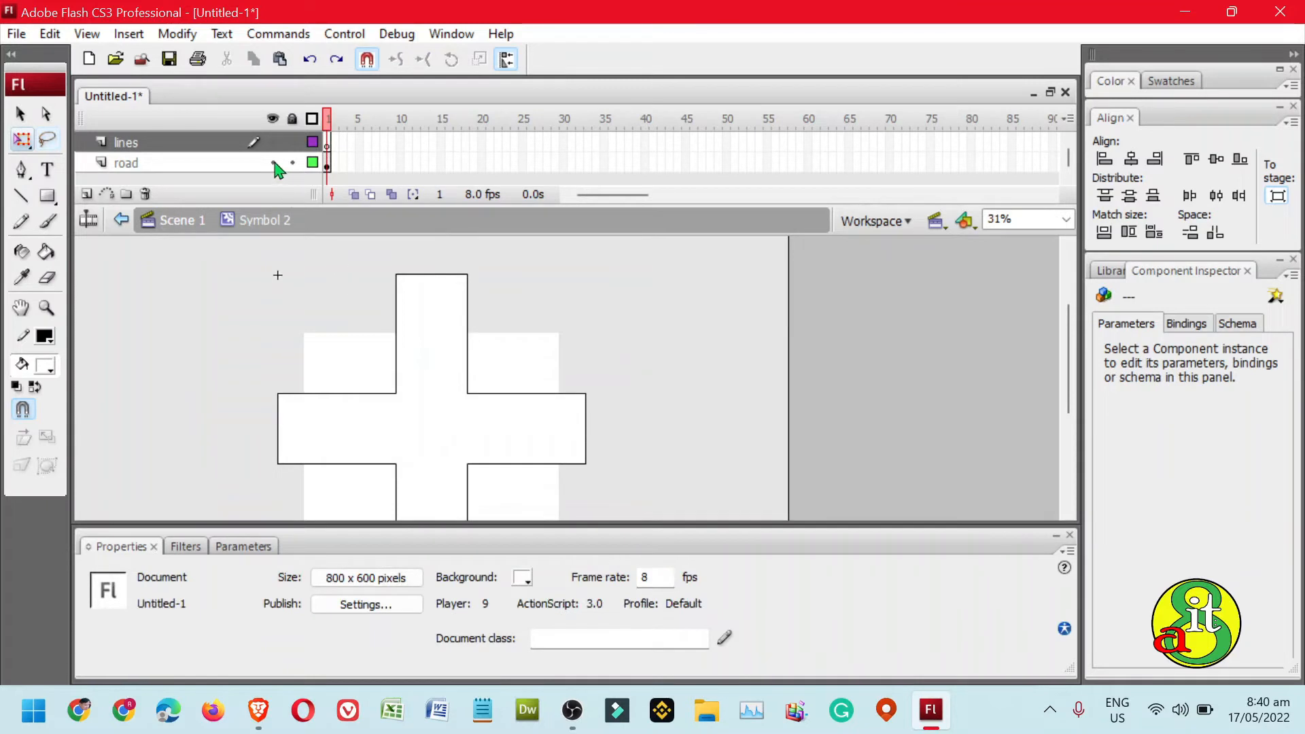
pyautogui.click(203, 169)
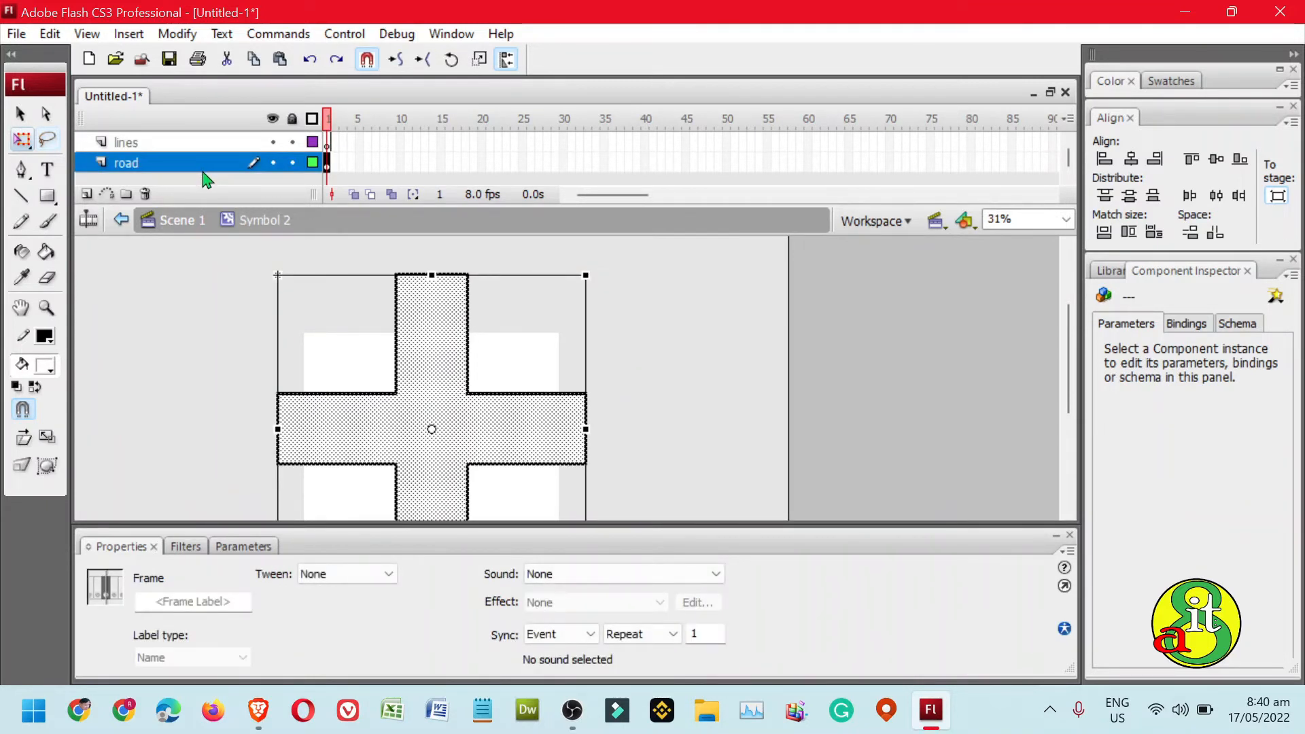
pyautogui.hotkey('ctrl', 'shift', 'v')
pyautogui.click(739, 409)
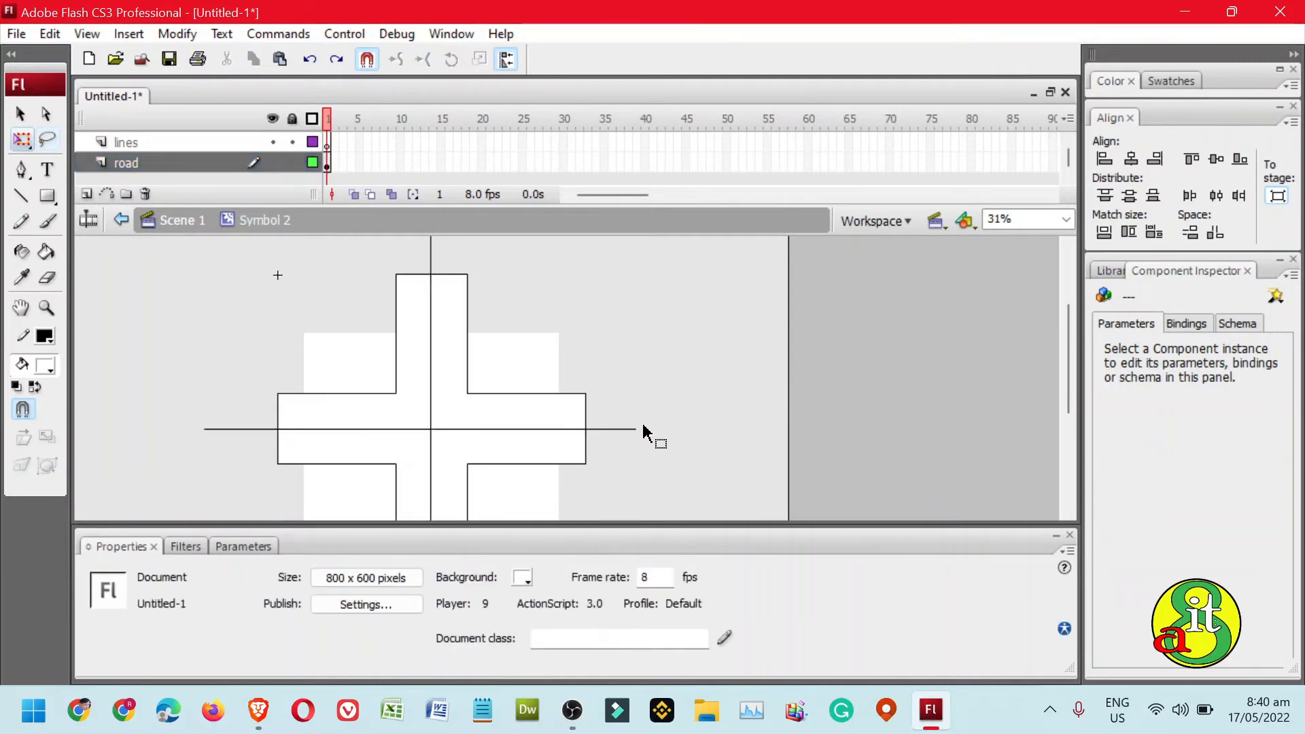
# Delete the centre-line ends that extend beyond the right, left and lower ends of the crossroad on the road layer
pyautogui.click(618, 433)
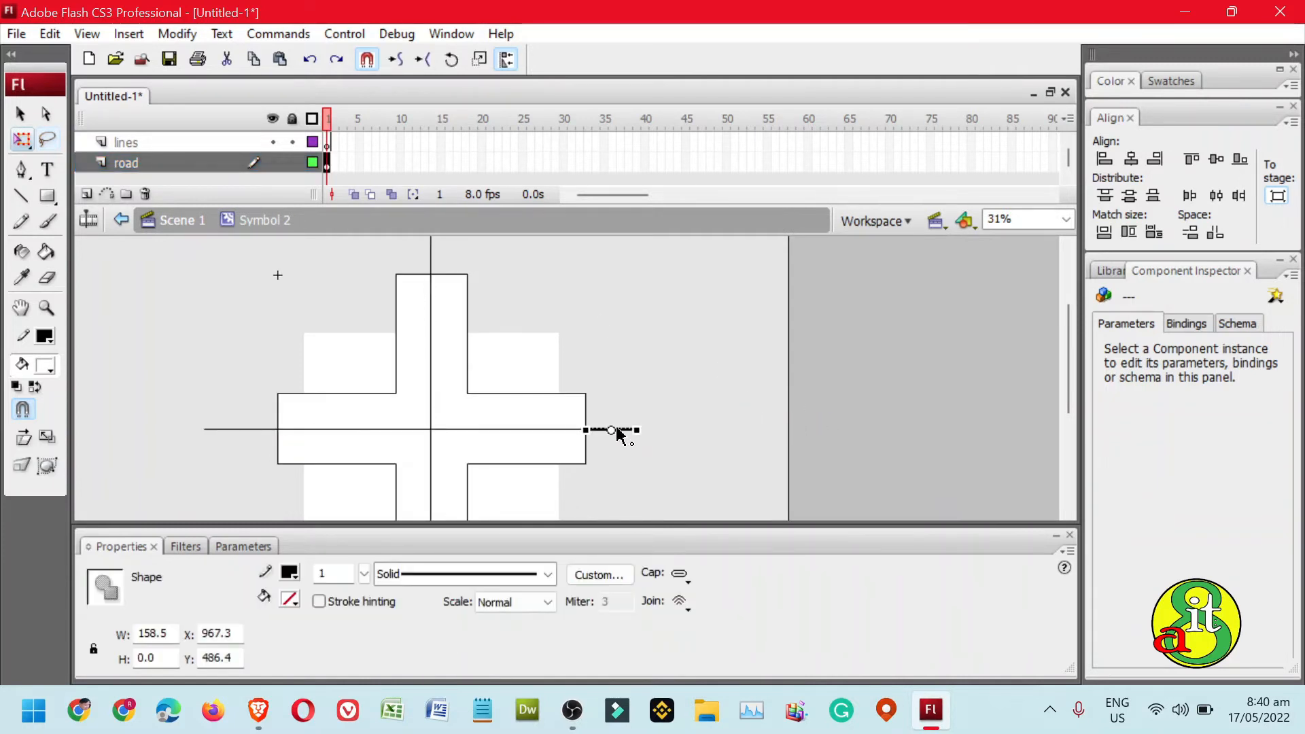
pyautogui.press('Delete')
pyautogui.click(251, 430)
pyautogui.press('Delete')
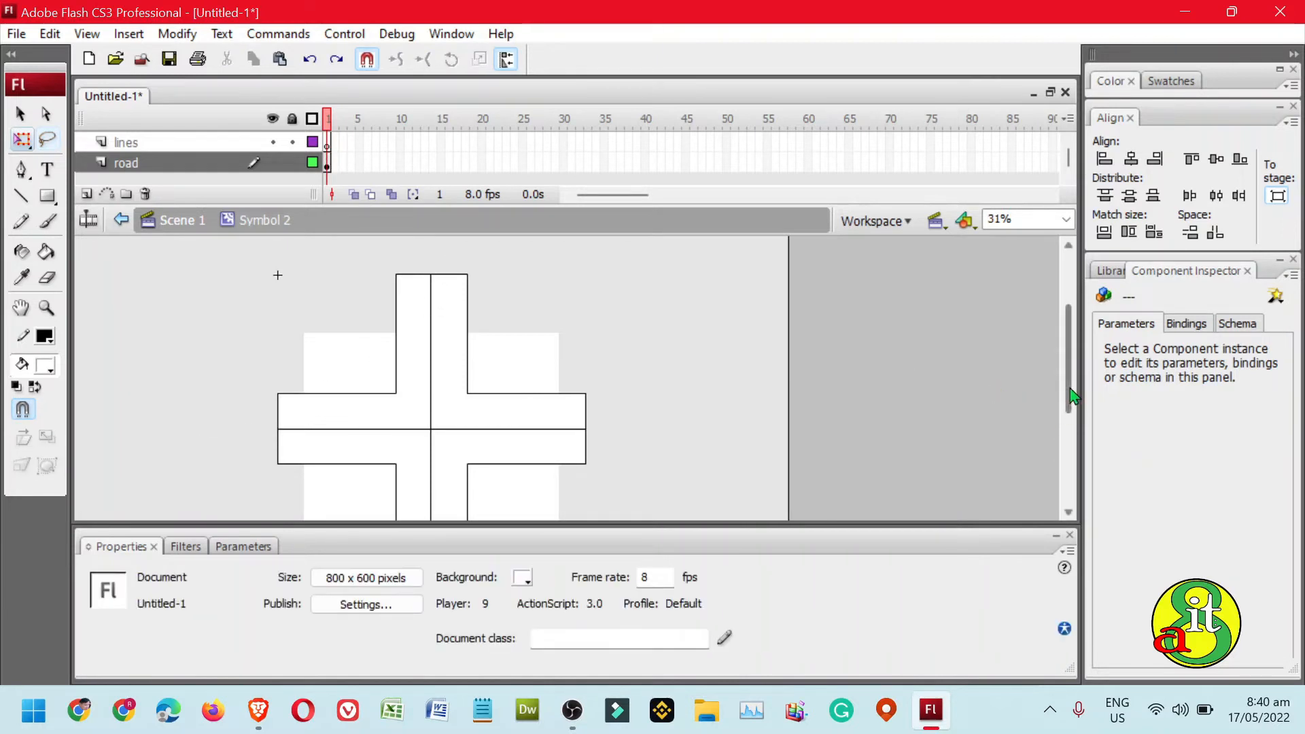
pyautogui.moveTo(1070, 398); pyautogui.dragTo(1072, 441)
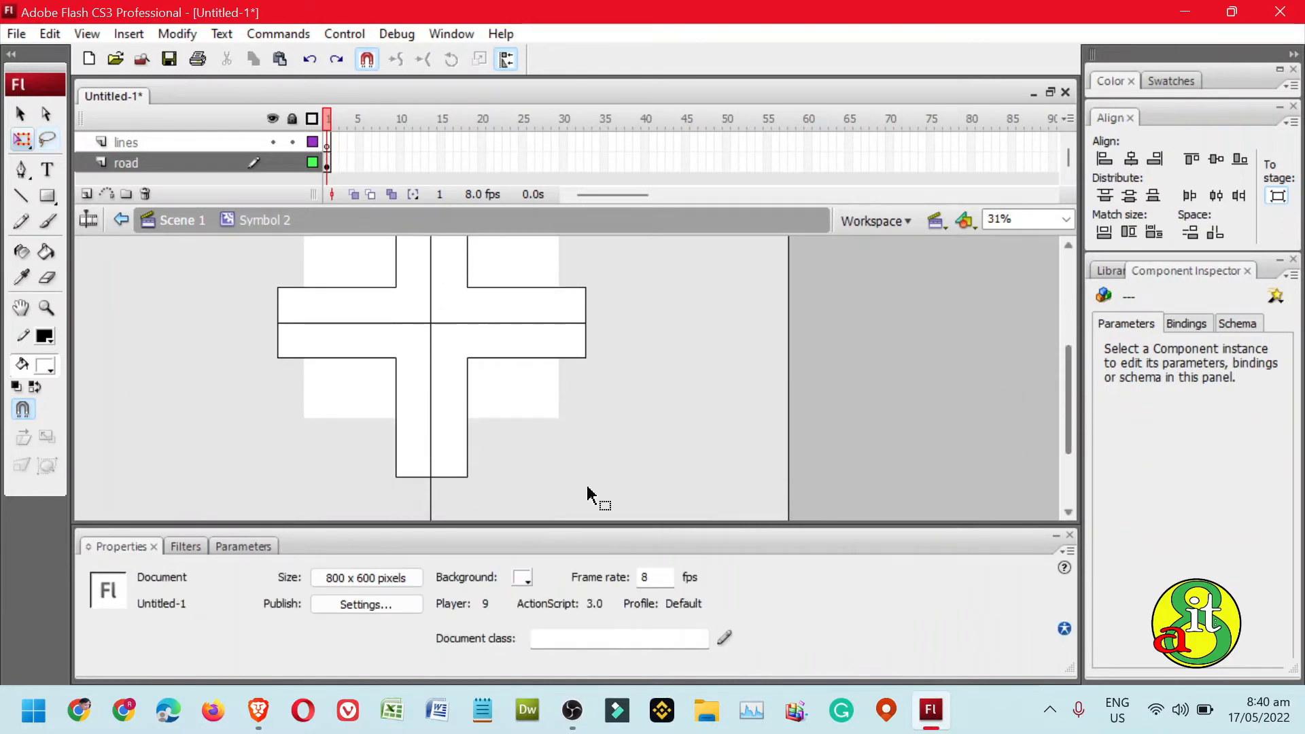
pyautogui.click(432, 503)
pyautogui.press('Delete')
# Return to Scene 1 and test the movie to check the traffic lights over the crossroad
pyautogui.click(193, 227)
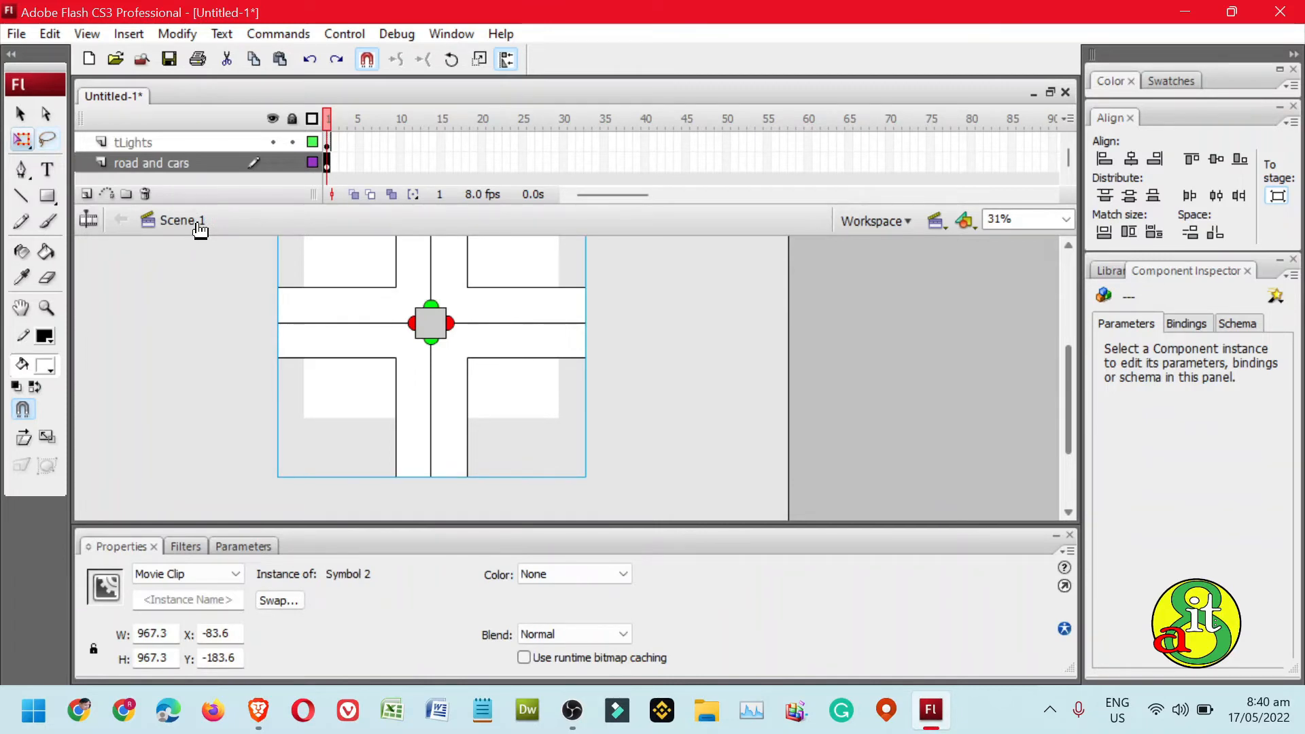
pyautogui.hotkey('ctrl', 'Return')
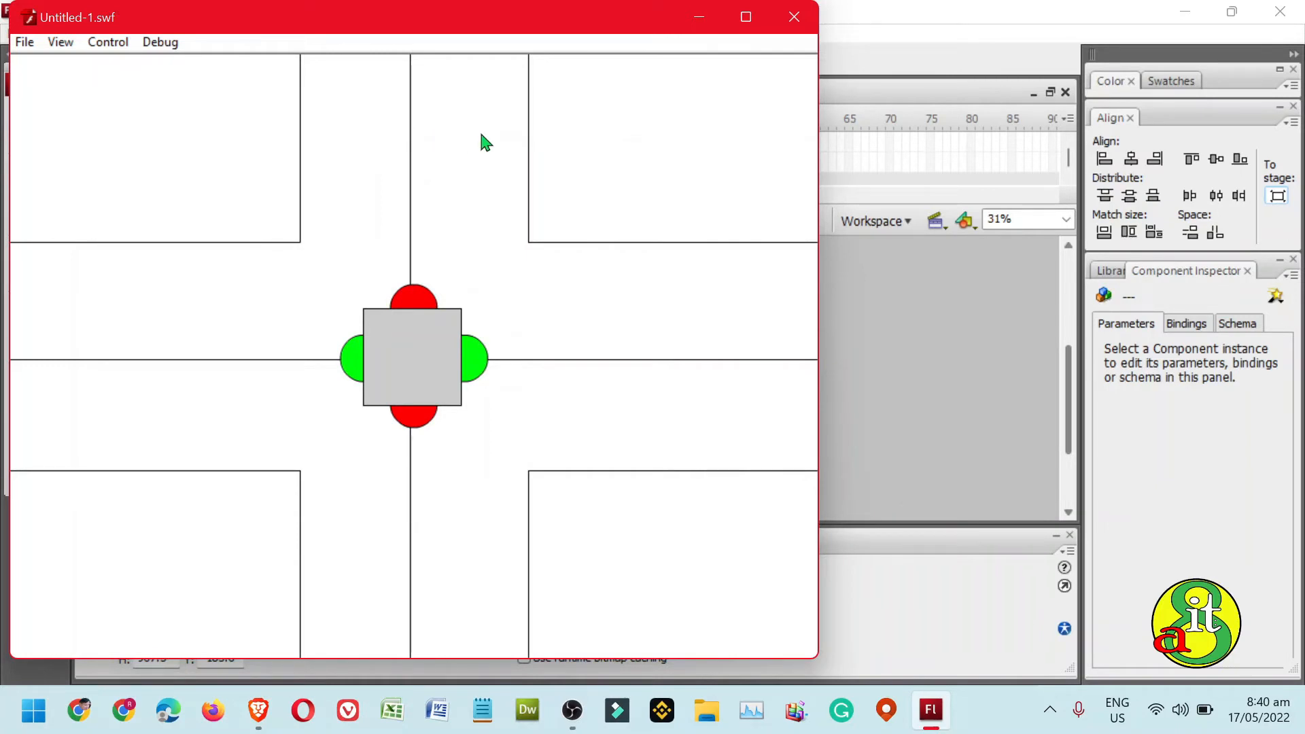
pyautogui.click(800, 26)
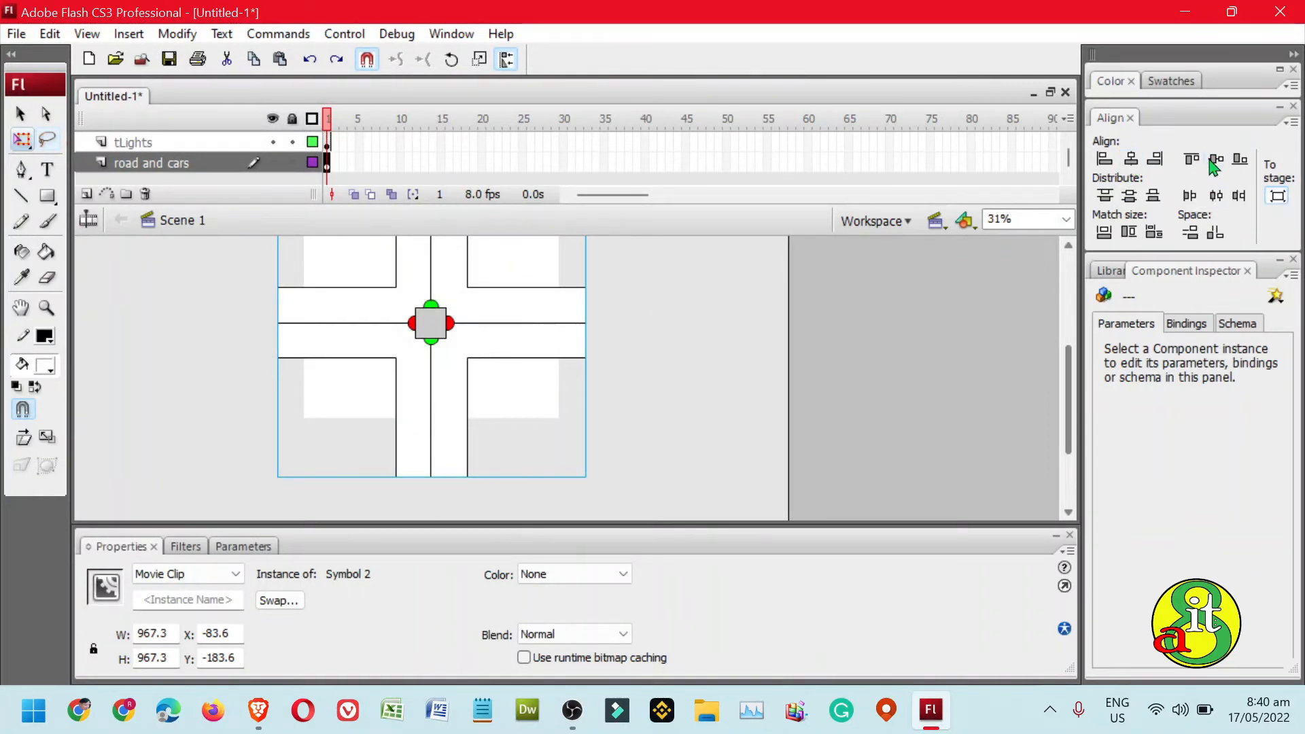
# Nudge the traffic lights clip left to X 347.6 so it is centred on the vertical road's centre line
pyautogui.click(452, 326)
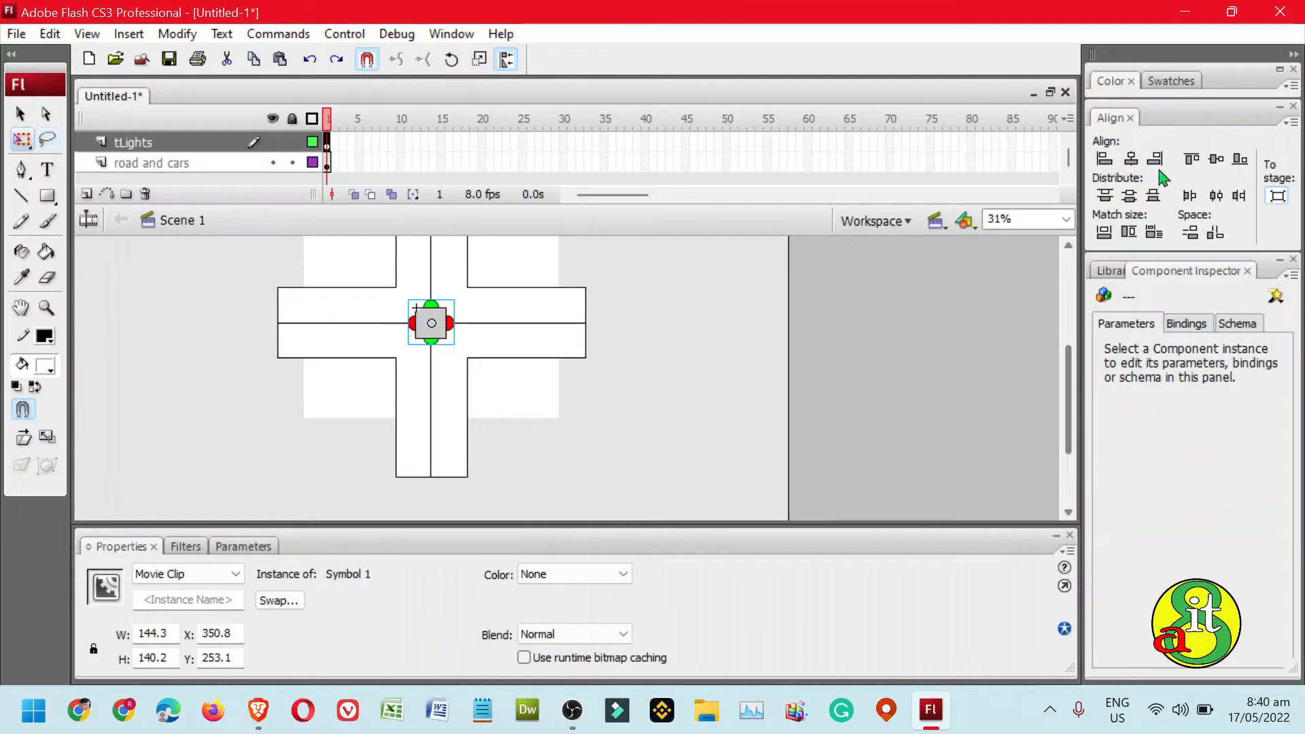
pyautogui.click(700, 342)
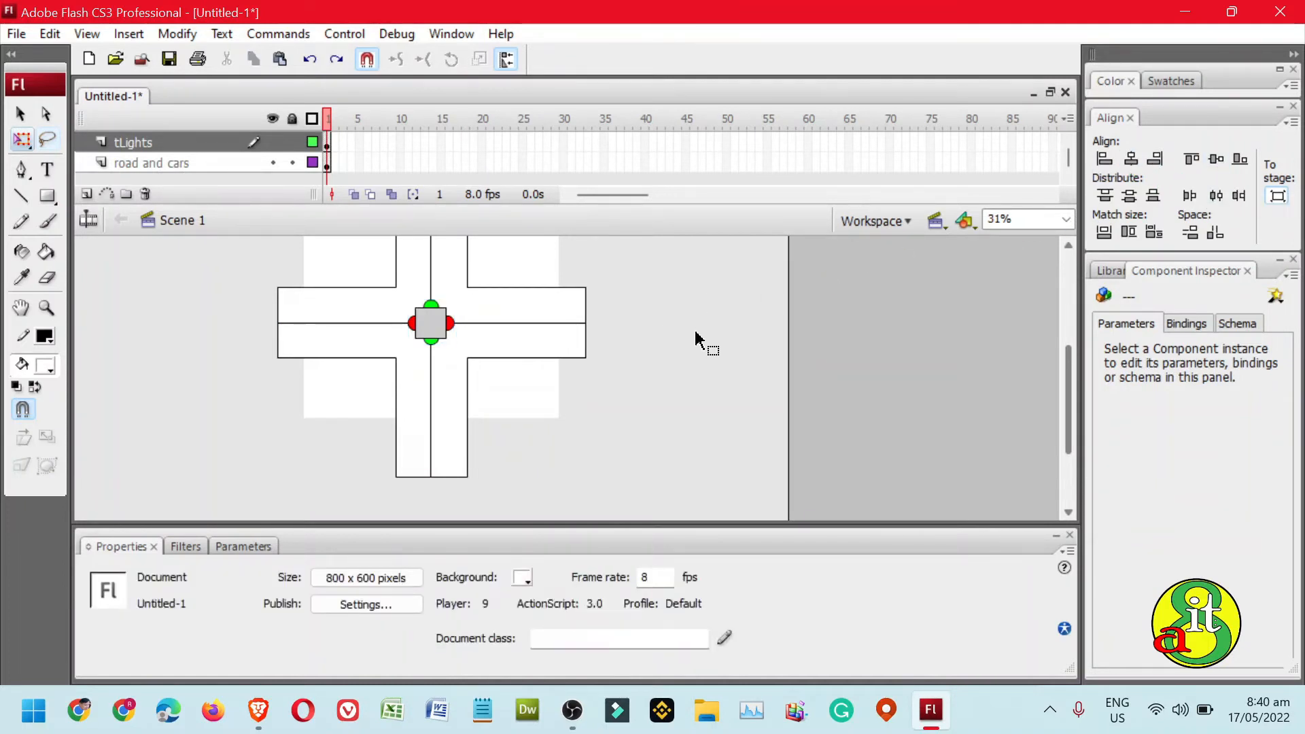
pyautogui.hotkey('ctrl', '=')
pyautogui.hotkey('ctrl', '=')
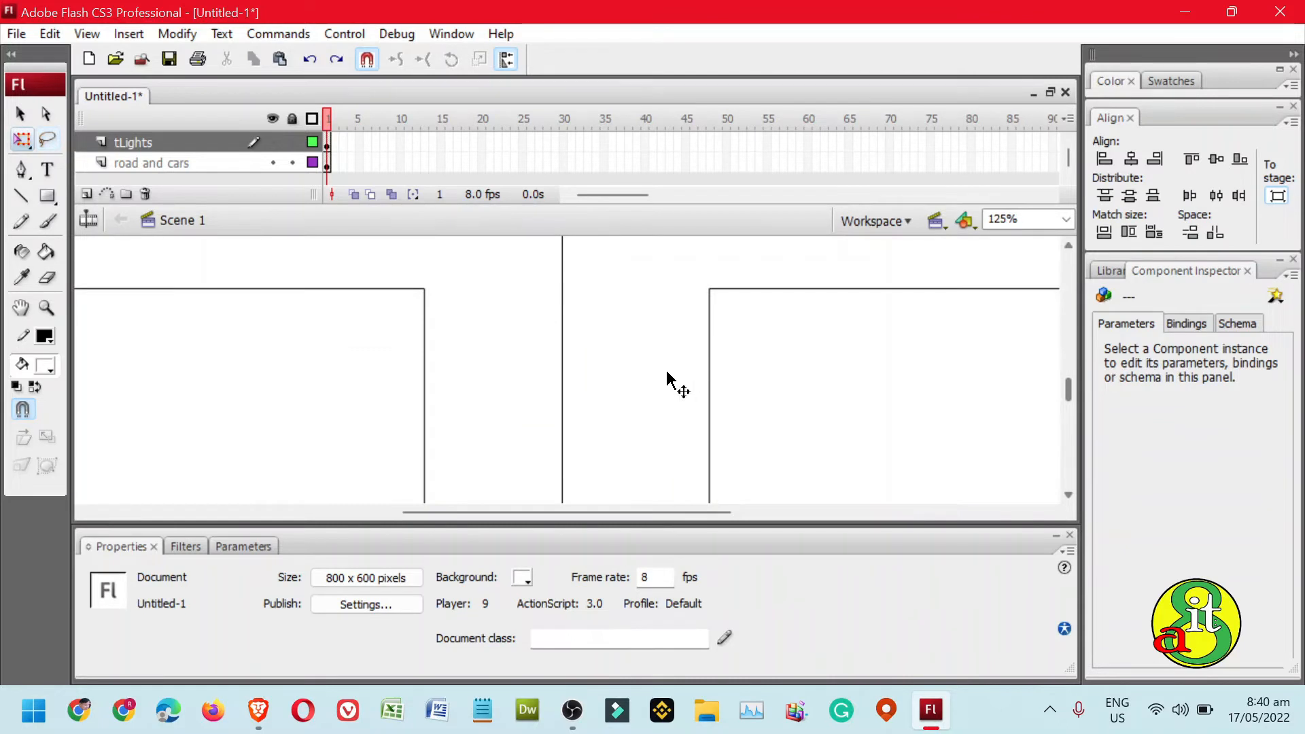
pyautogui.press('h')
pyautogui.moveTo(639, 452); pyautogui.dragTo(639, 486)
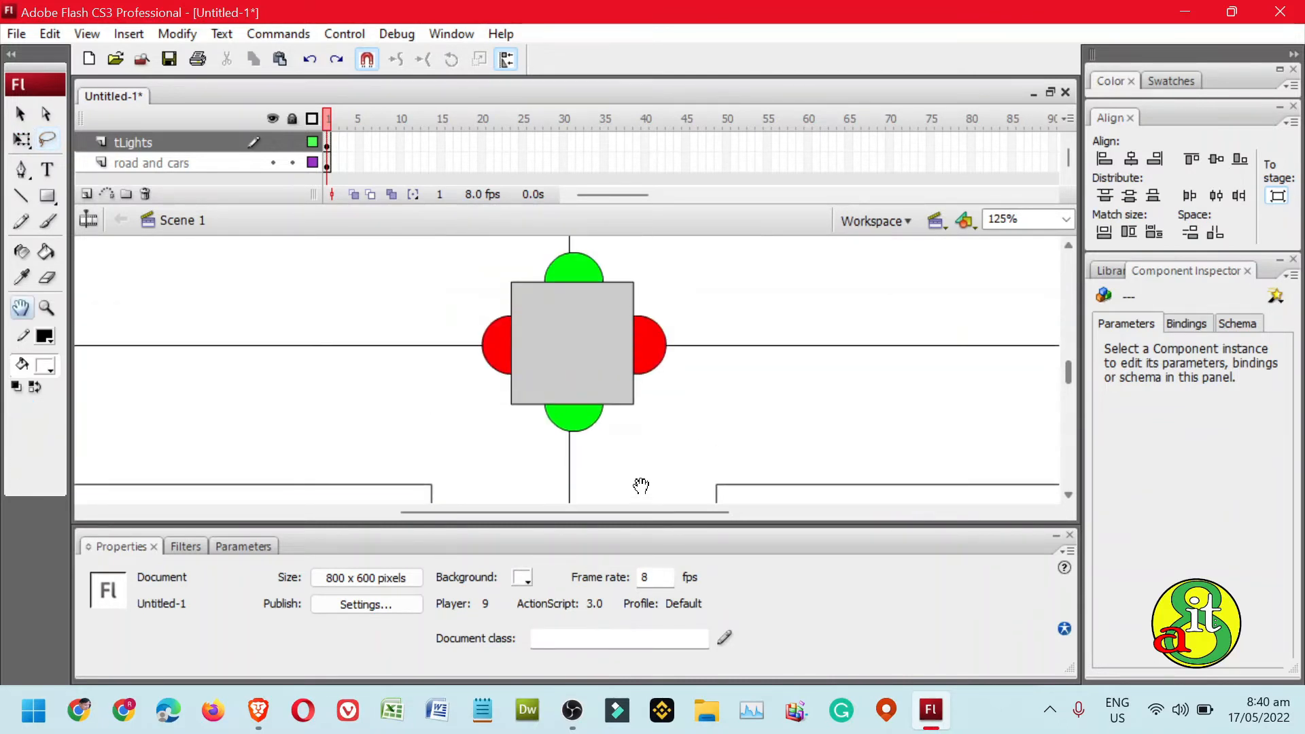
pyautogui.click(21, 113)
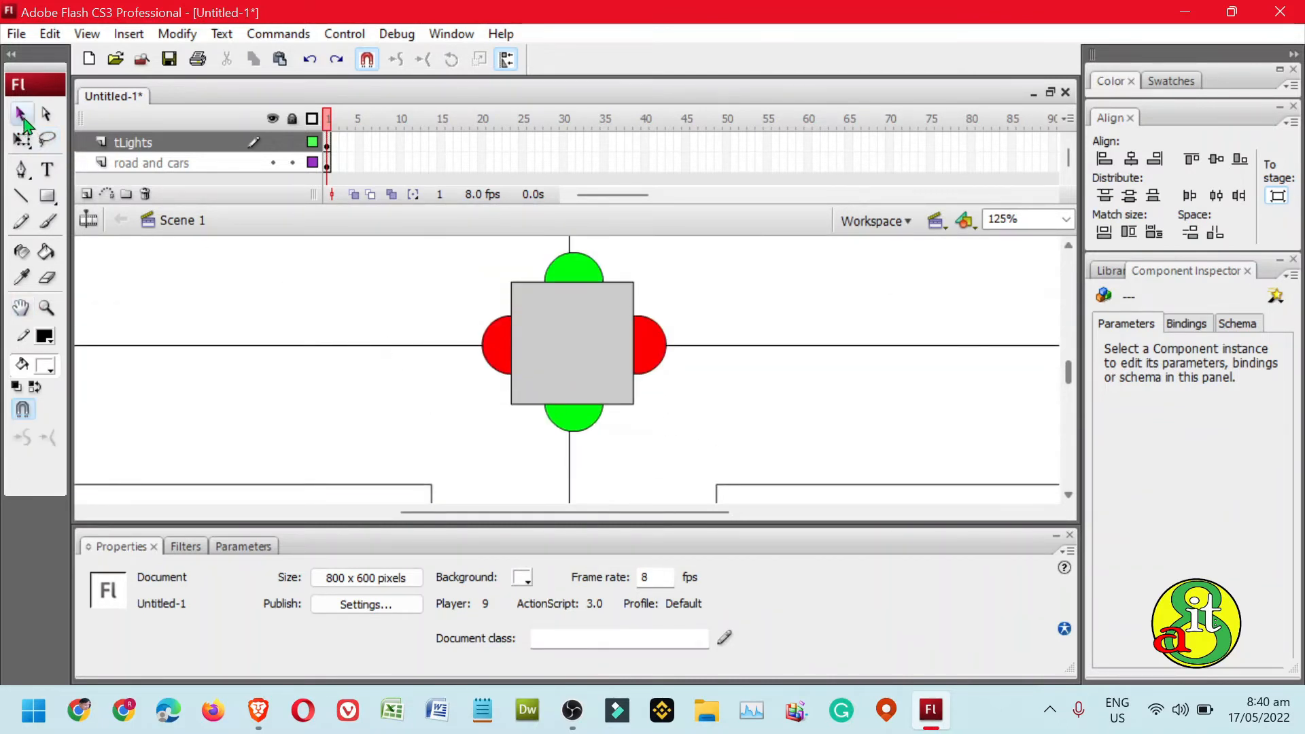
pyautogui.click(554, 355)
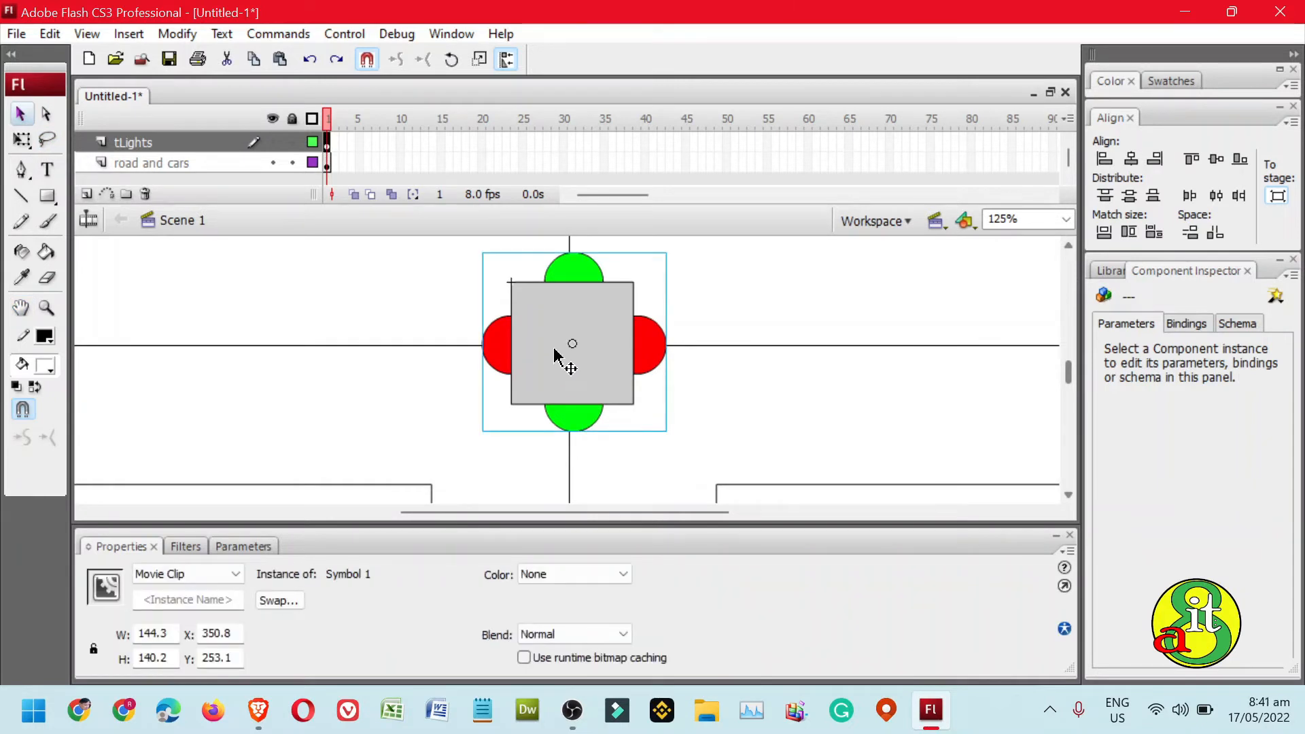
pyautogui.press('Left')
pyautogui.press('Left')
pyautogui.press('Left')
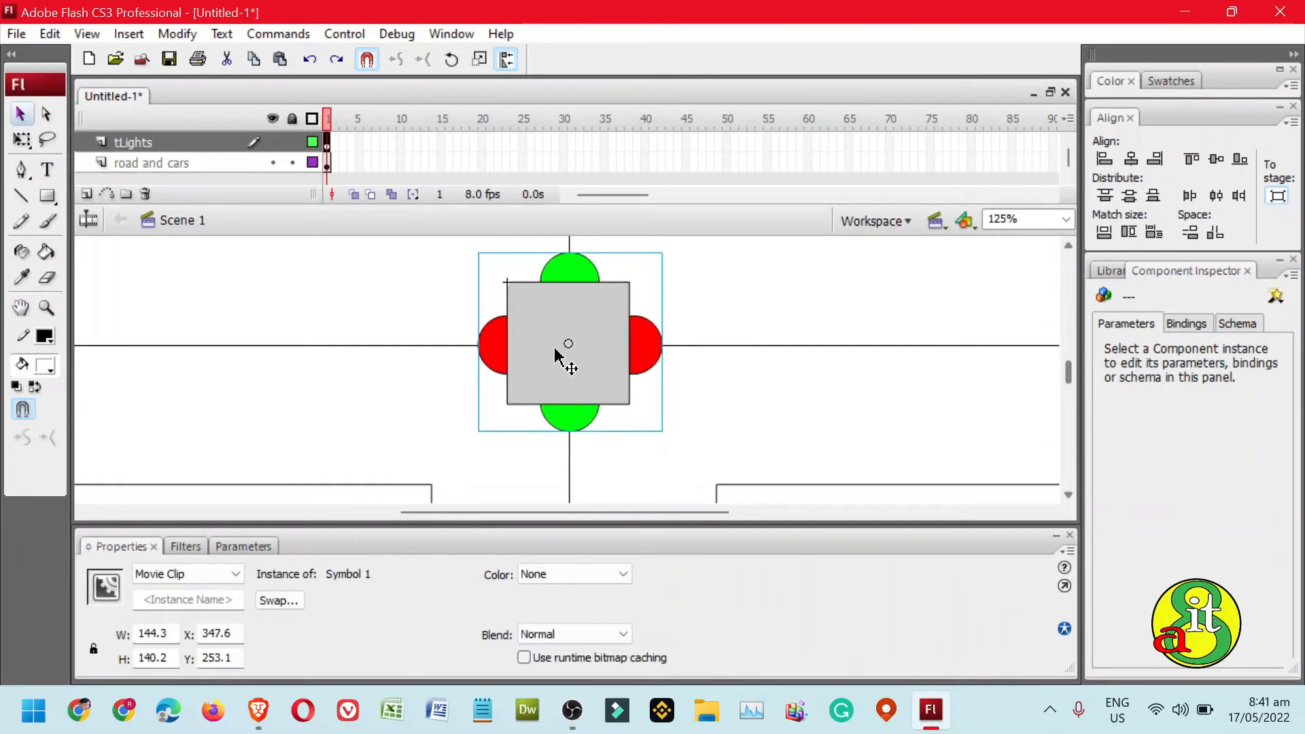
# Test the movie and view the intersection full screen with Show All, then close the preview
pyautogui.hotkey('ctrl', 'Return')
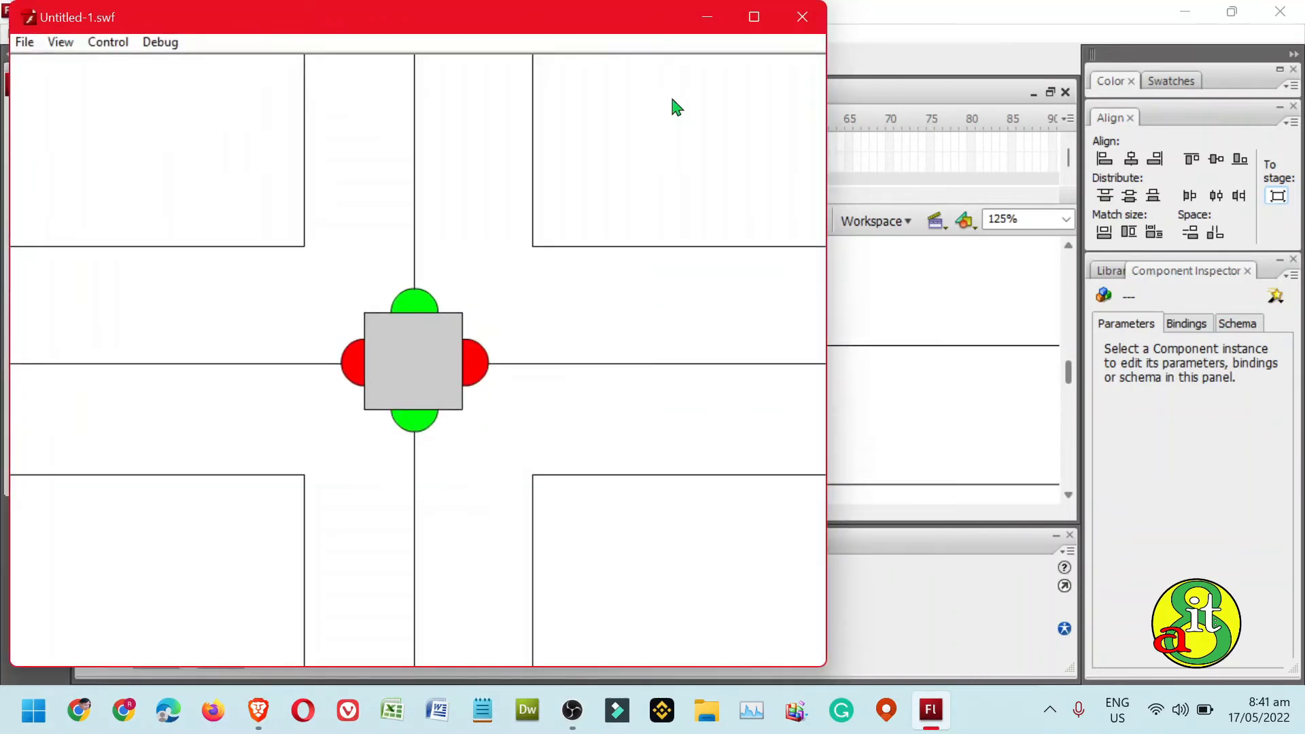
pyautogui.click(754, 16)
pyautogui.rightClick(869, 199)
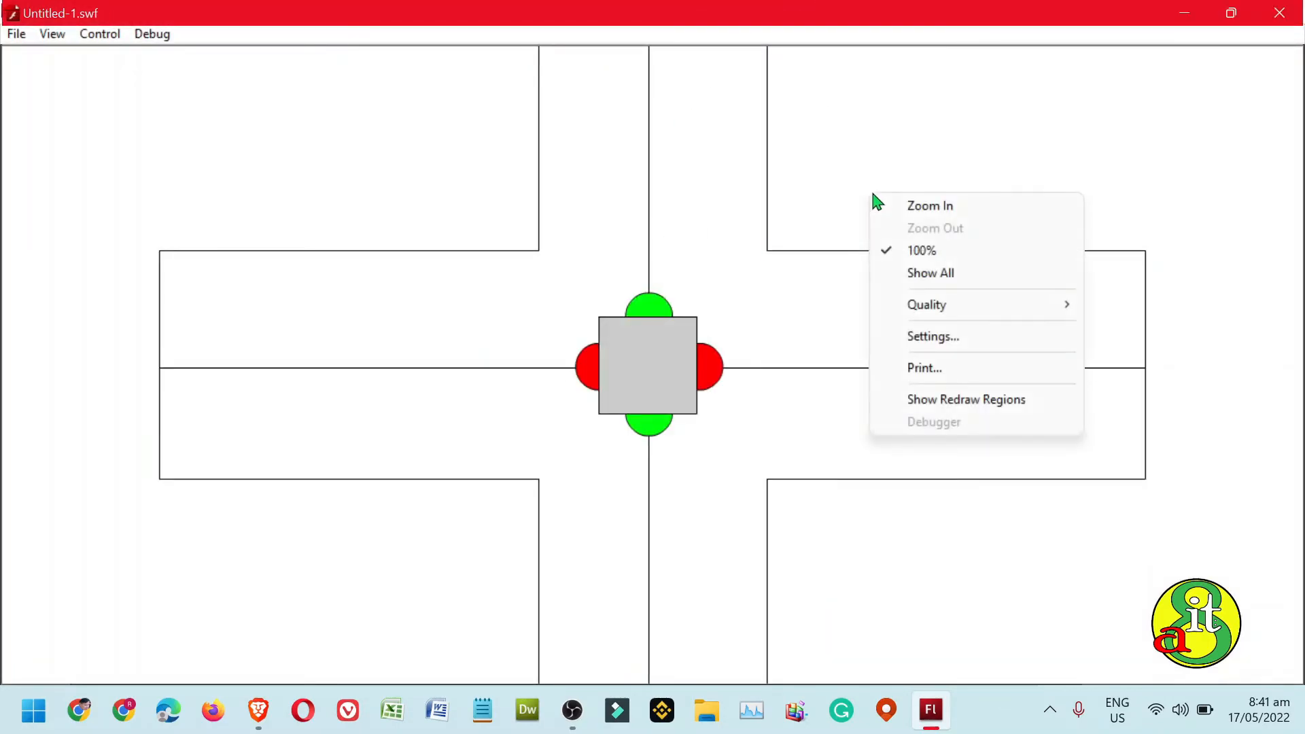
pyautogui.click(947, 275)
pyautogui.rightClick(891, 223)
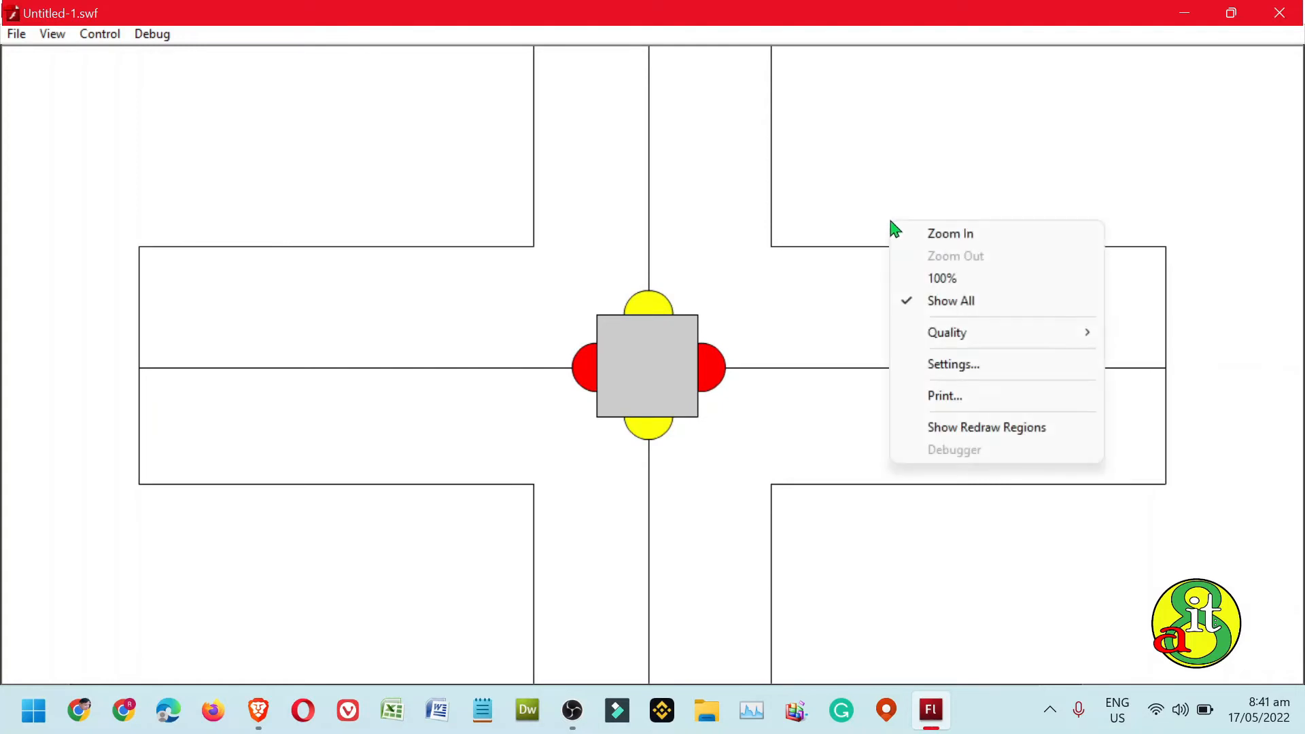
pyautogui.click(1229, 13)
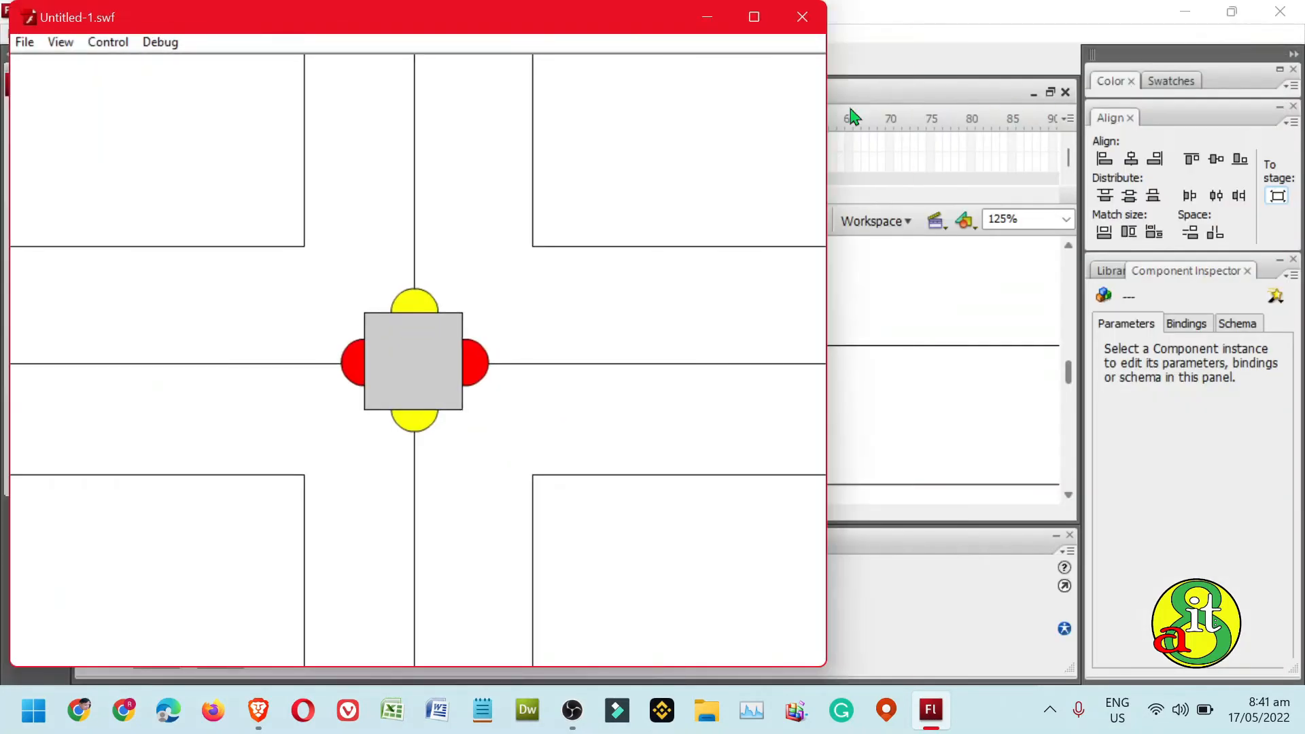
pyautogui.moveTo(524, 20); pyautogui.dragTo(678, 27)
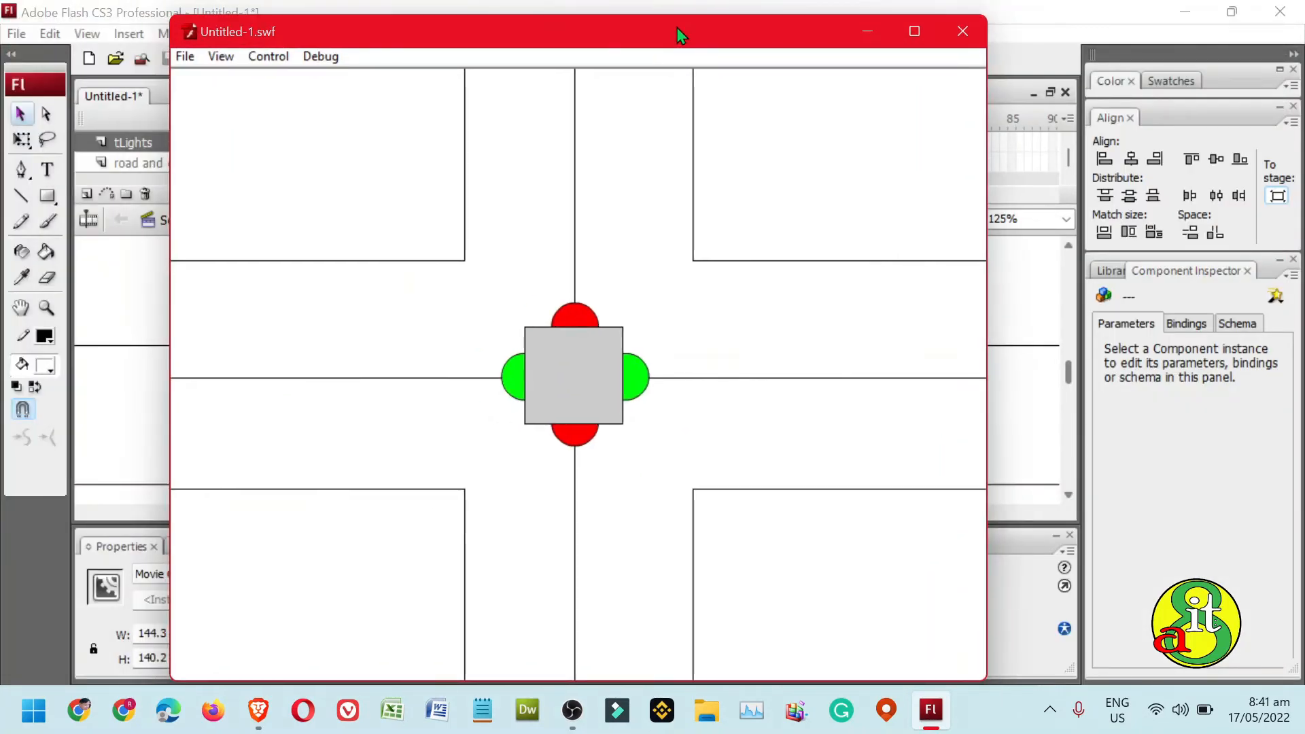
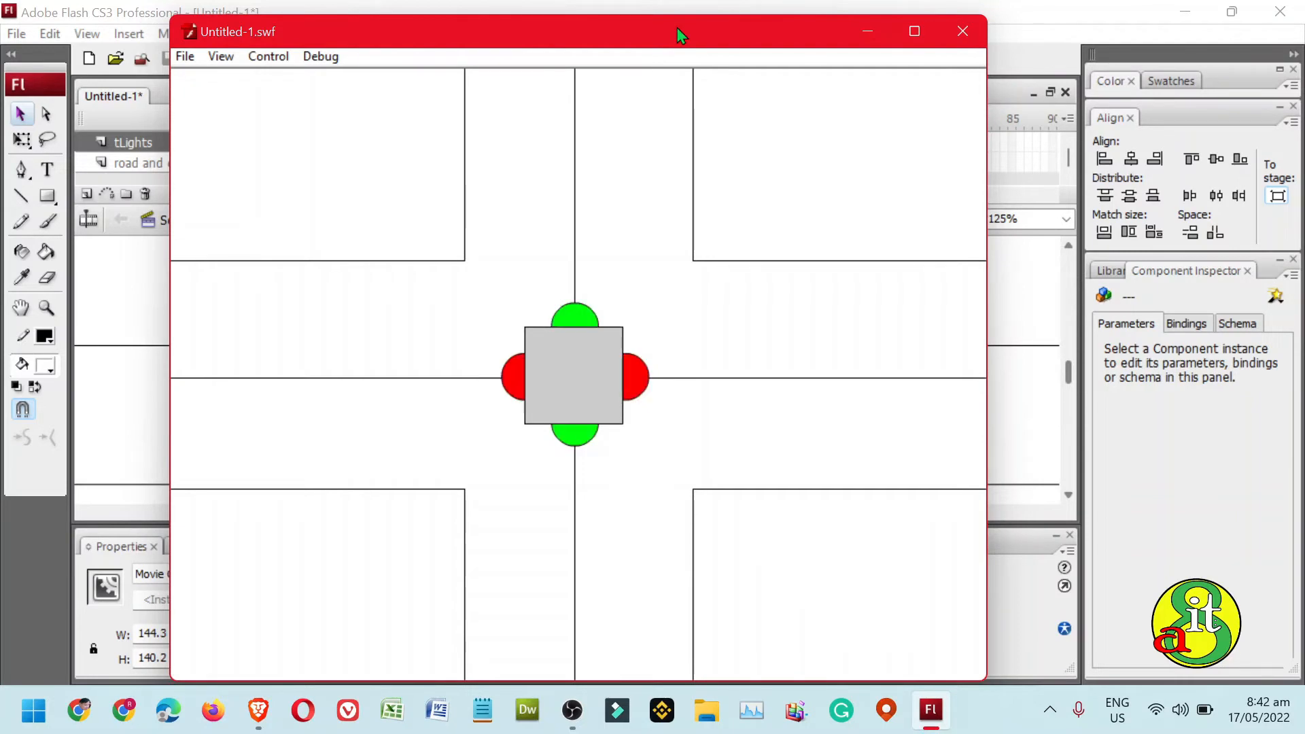
pyautogui.click(959, 33)
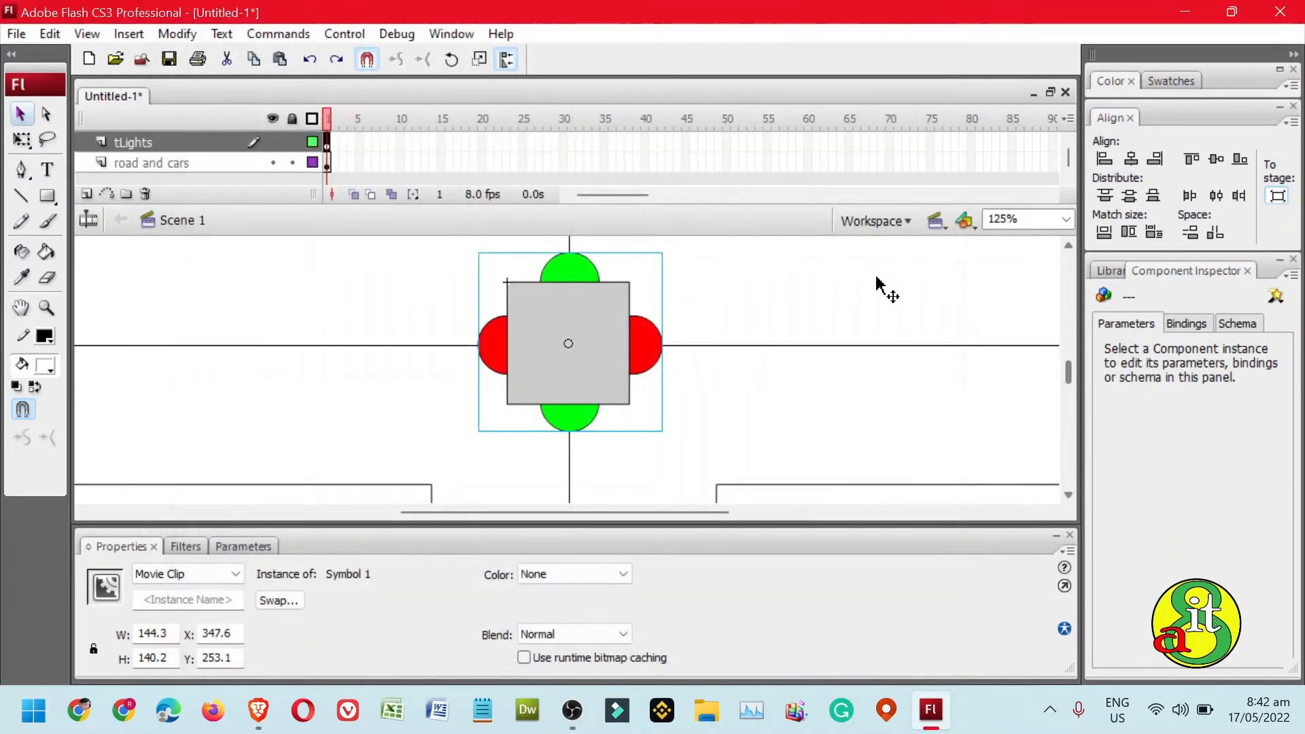
# Lock the tLights layer and open the crossroad clip for editing
pyautogui.click(289, 146)
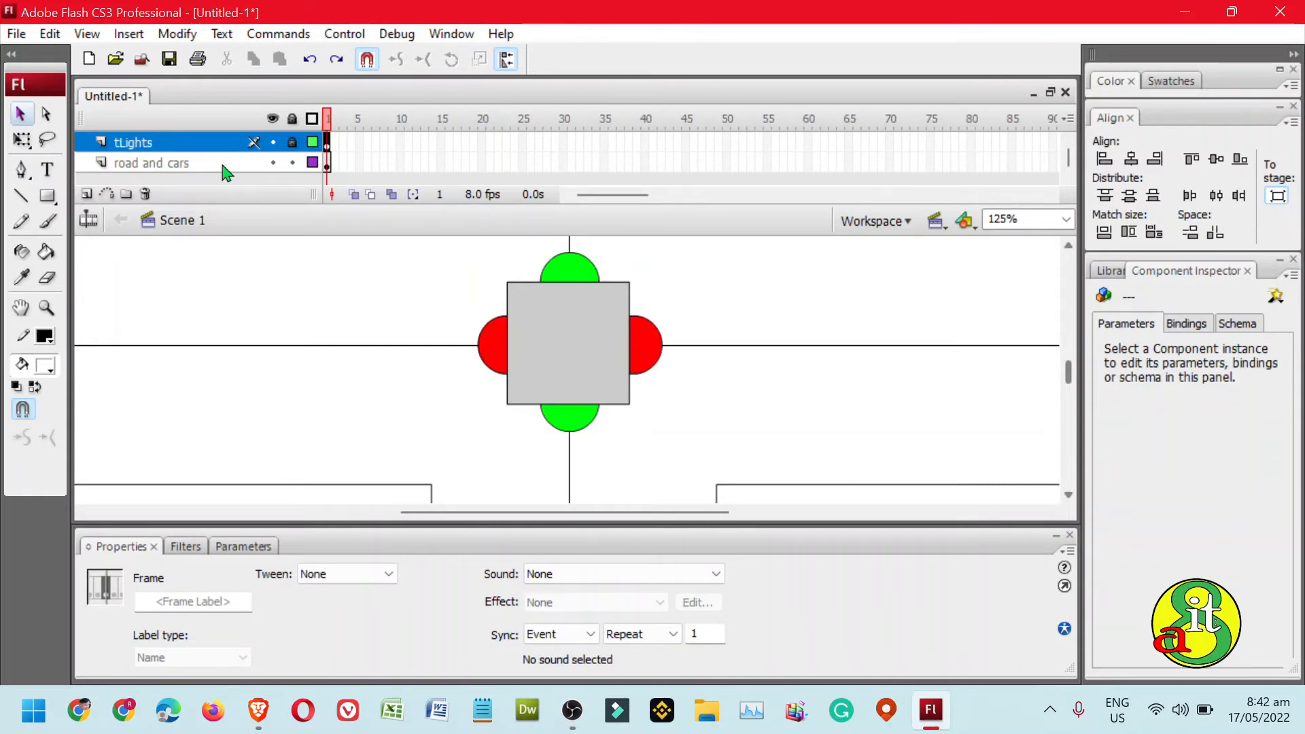
pyautogui.hotkey('ctrl', '-')
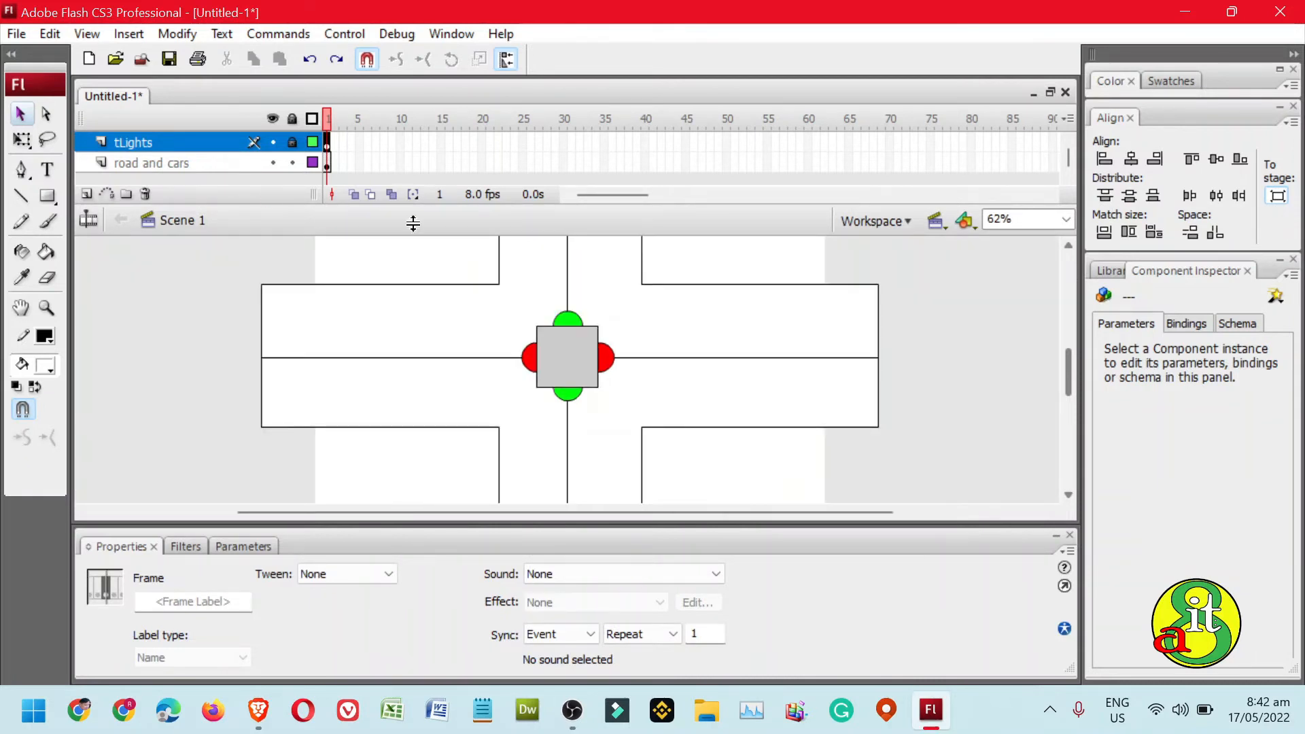
pyautogui.doubleClick(748, 331)
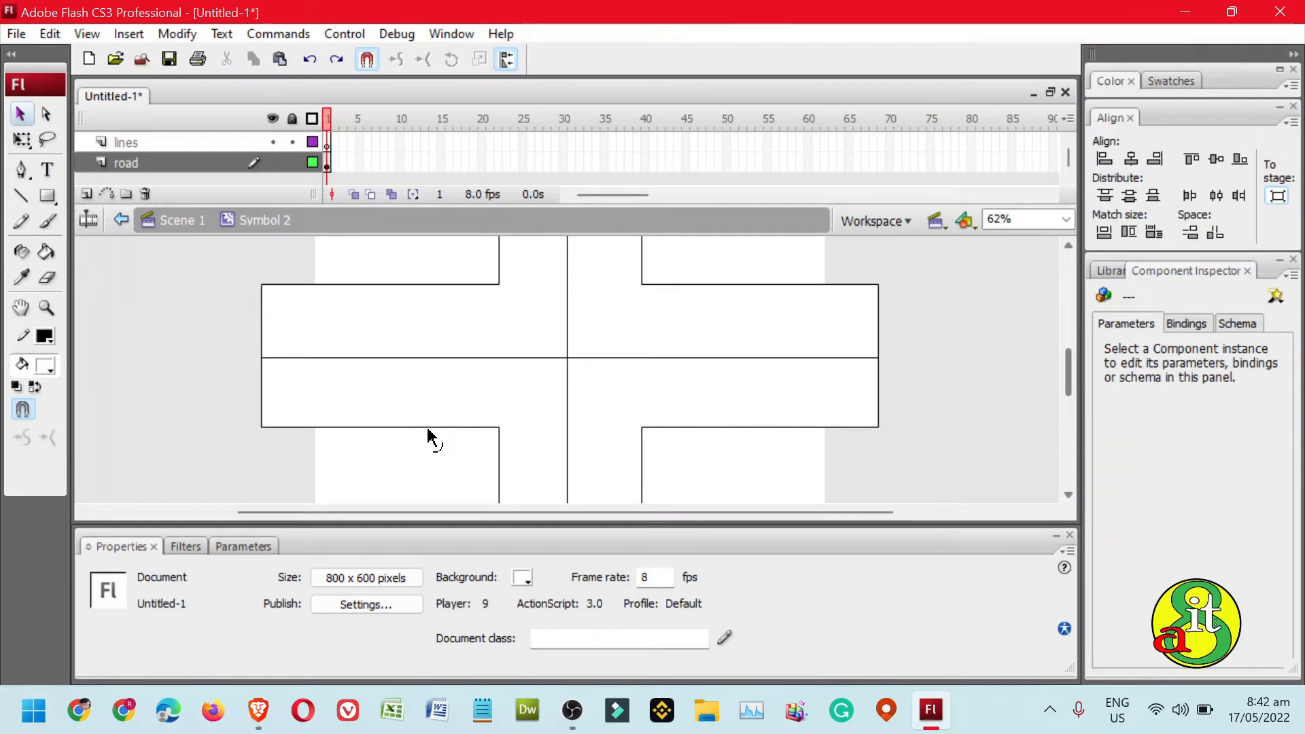
# Test the movie again from inside the crossroad clip, close the preview and return to Scene 1
pyautogui.hotkey('ctrl', 'Return')
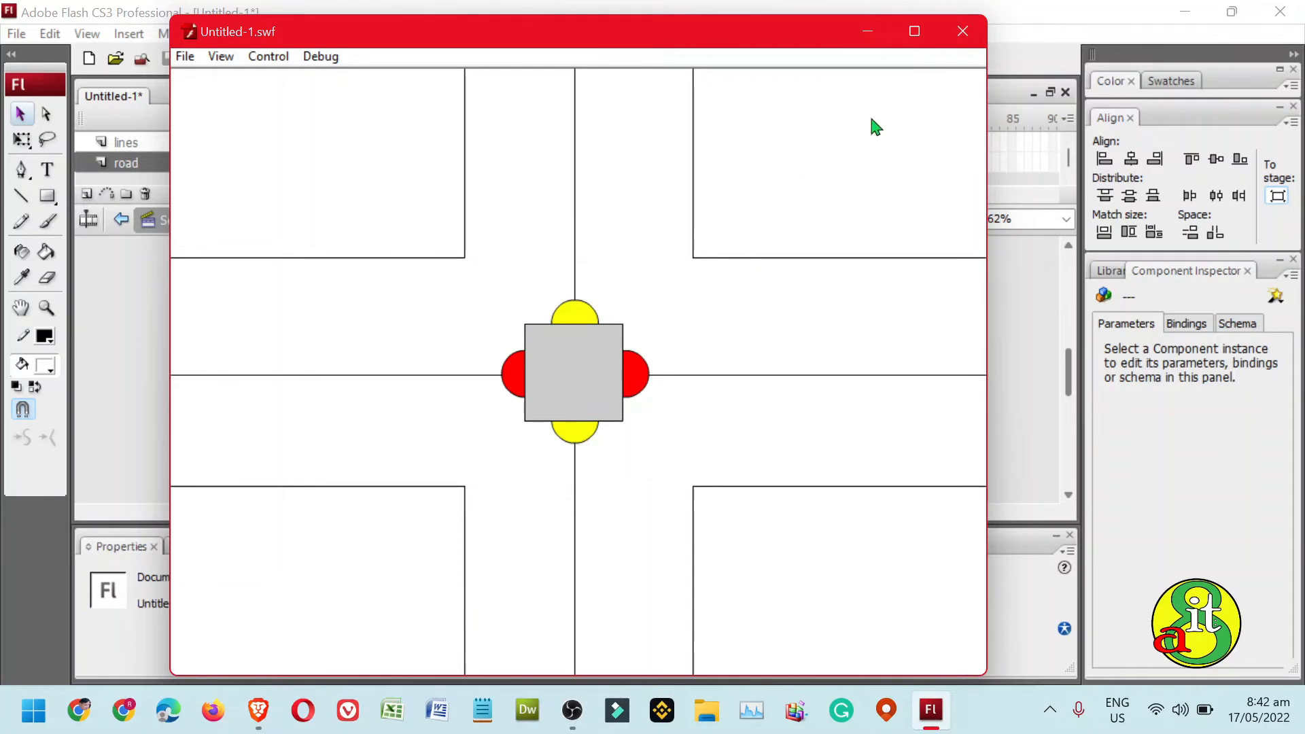
pyautogui.click(963, 31)
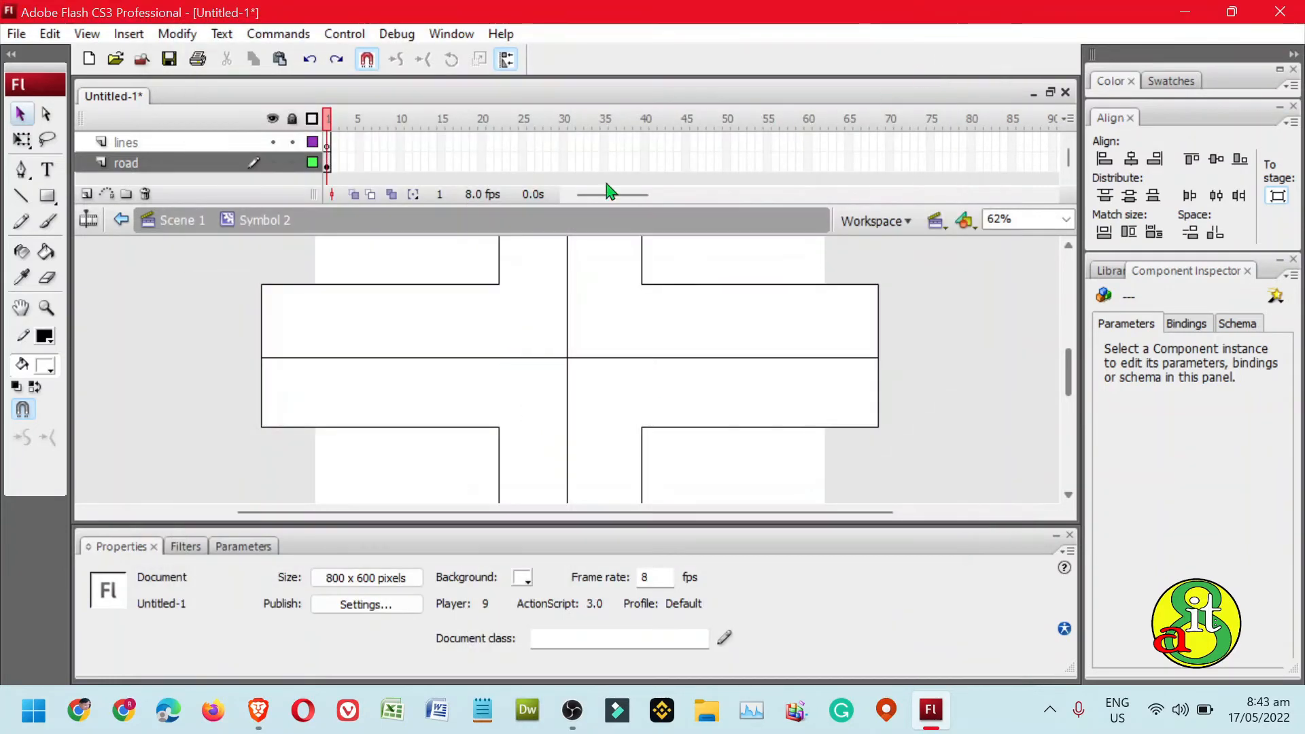
pyautogui.click(177, 223)
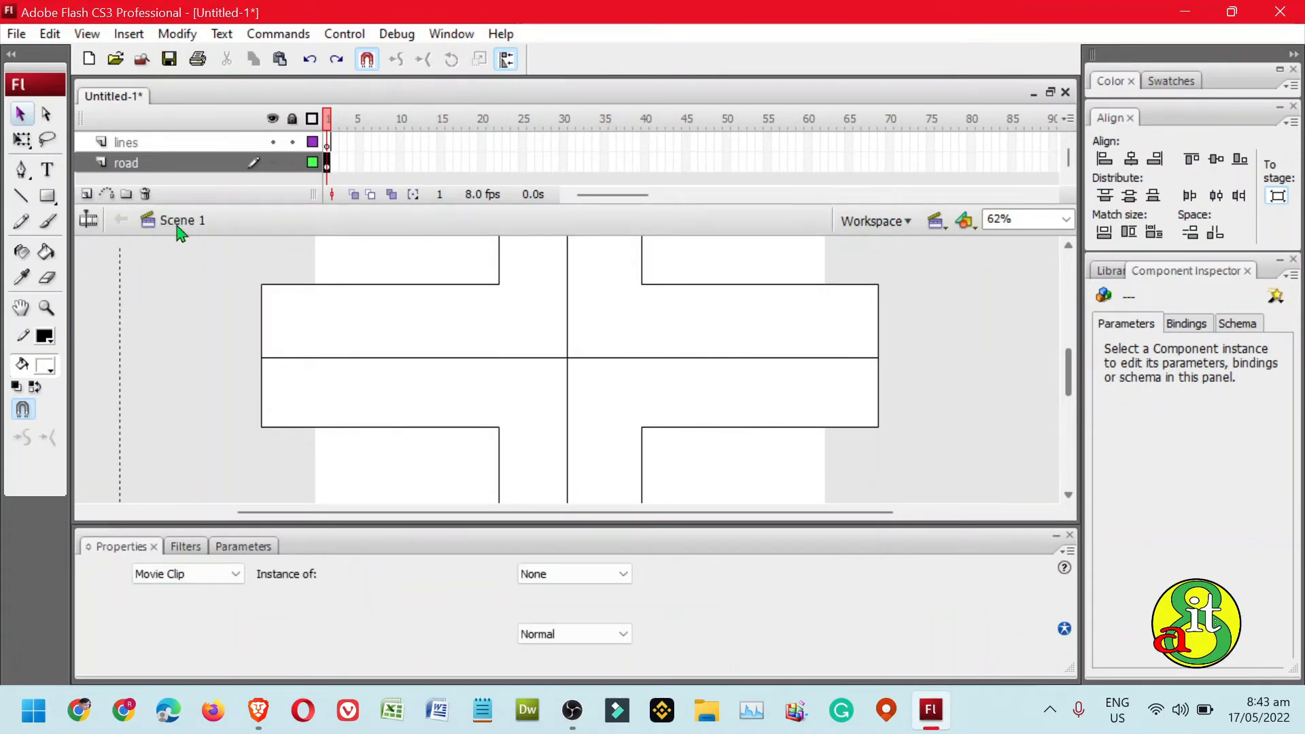
# Lock the road and cars layer, unlock the tLights layer and open the traffic lights clip for editing
pyautogui.click(293, 162)
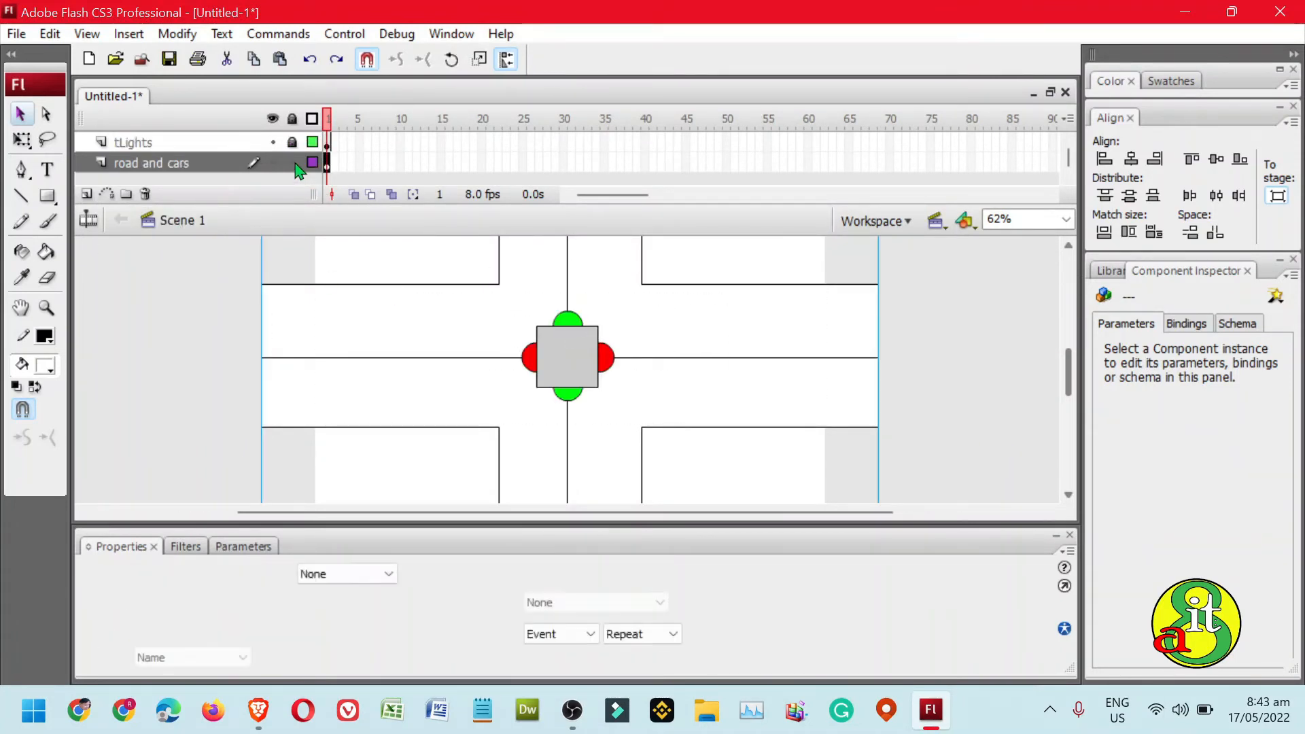
pyautogui.click(293, 142)
pyautogui.click(571, 350)
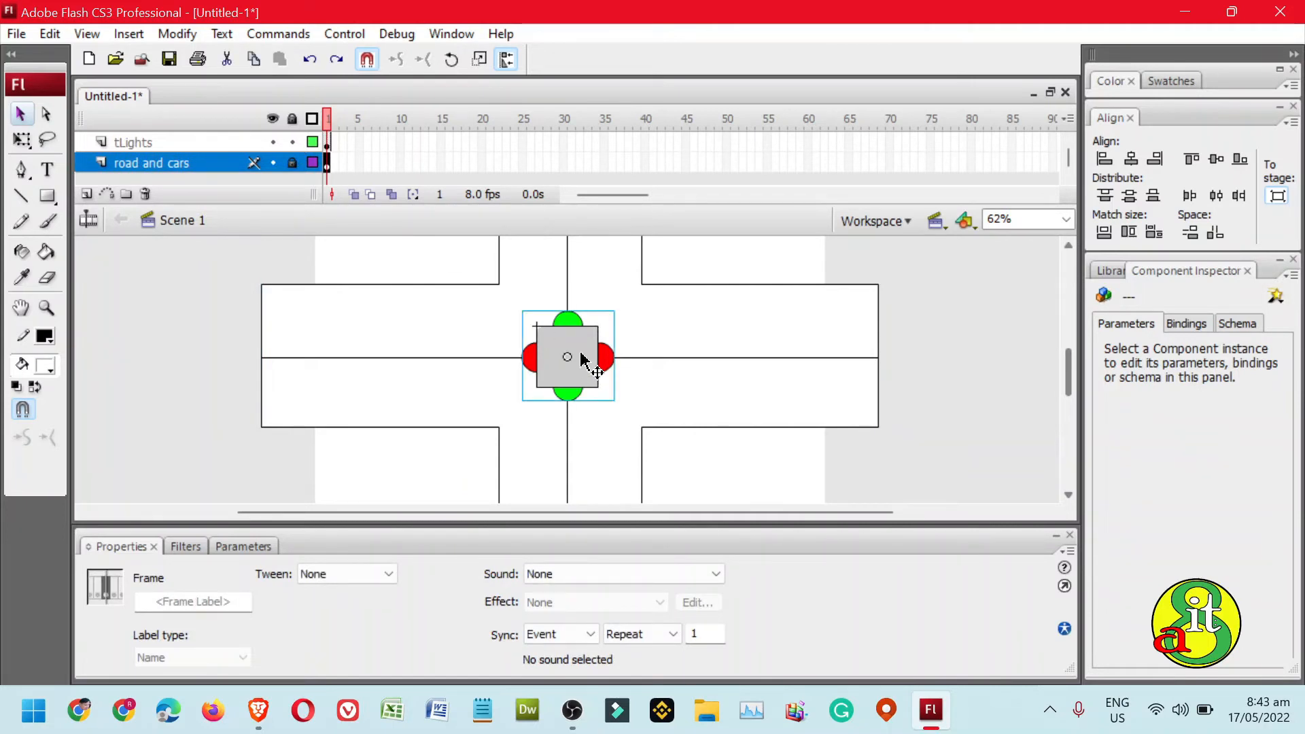
pyautogui.click(589, 356)
pyautogui.doubleClick(598, 367)
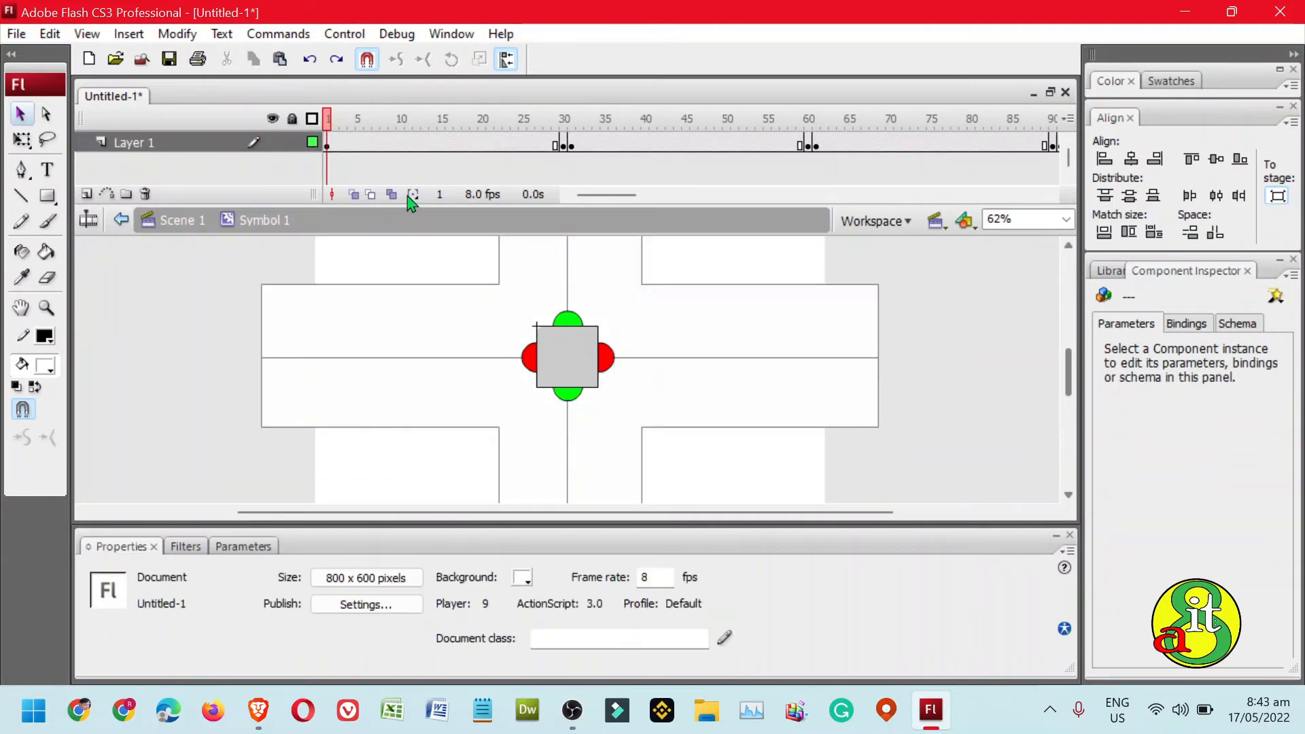
# Enlarge the timeline area and rename Layer 1 of the traffic lights clip as tlights
pyautogui.moveTo(548, 208); pyautogui.dragTo(551, 237)
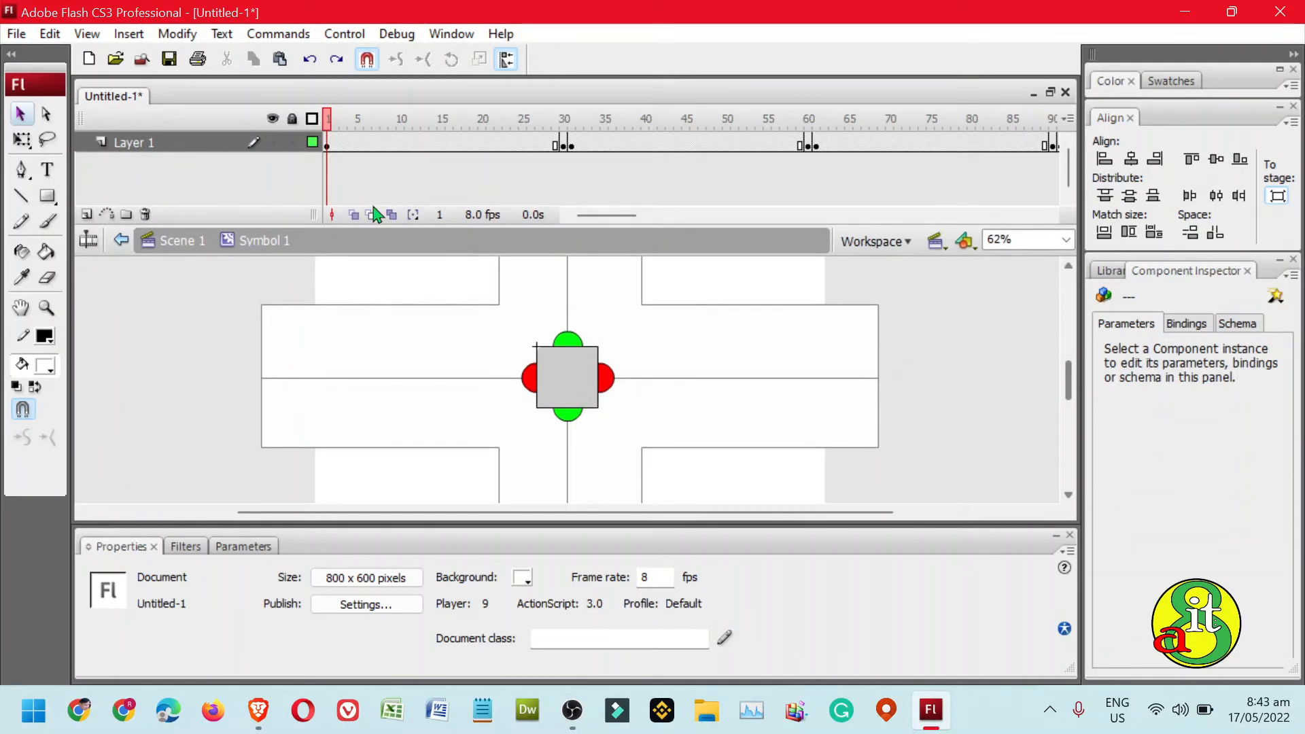
pyautogui.click(126, 142)
pyautogui.doubleClick(129, 143)
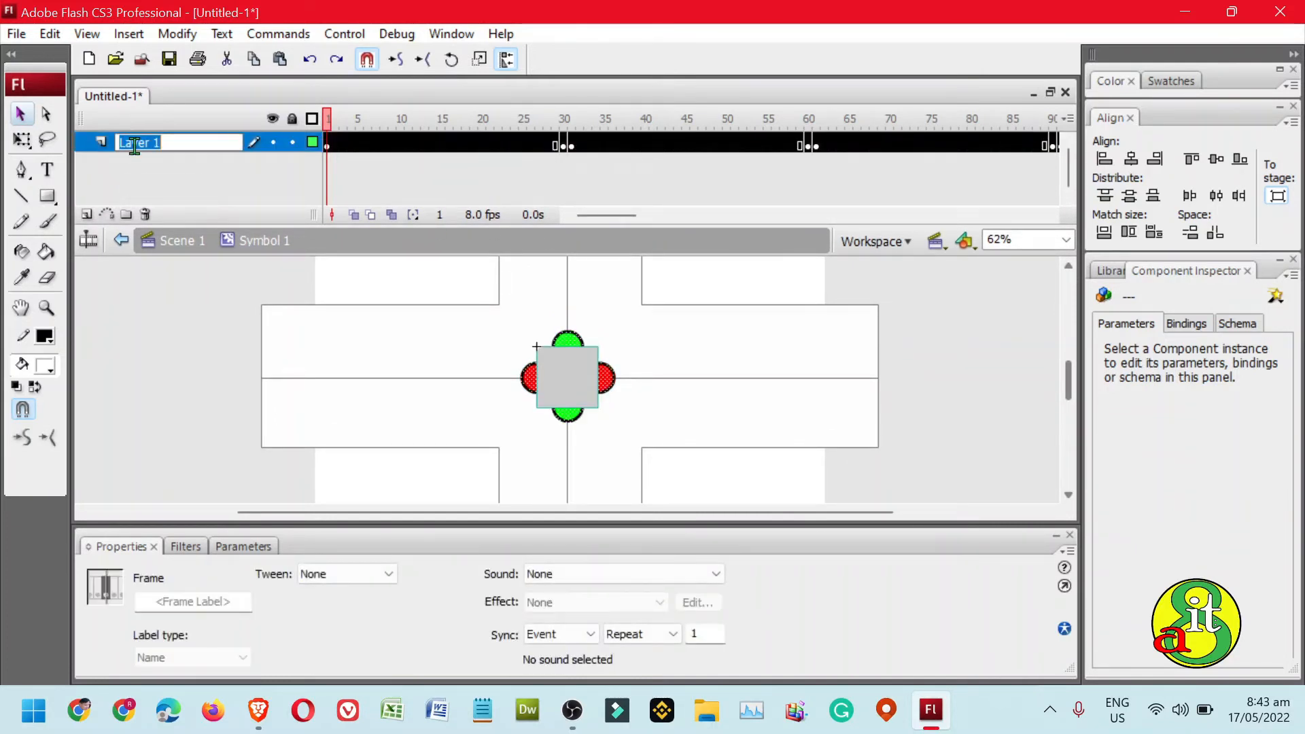
pyautogui.write('tlights')
pyautogui.press('Return')
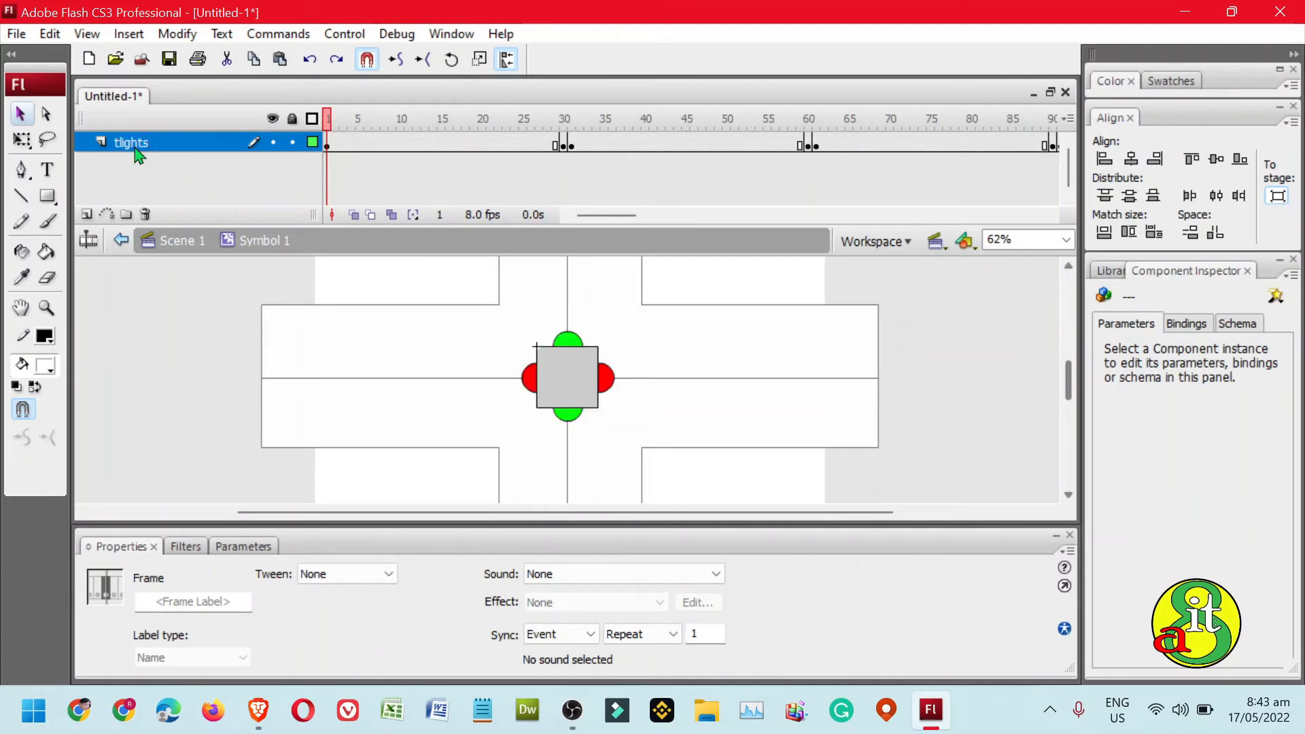
# Add a new layer beneath tlights in the traffic lights clip, lock tlights and make the new layer active
pyautogui.click(87, 215)
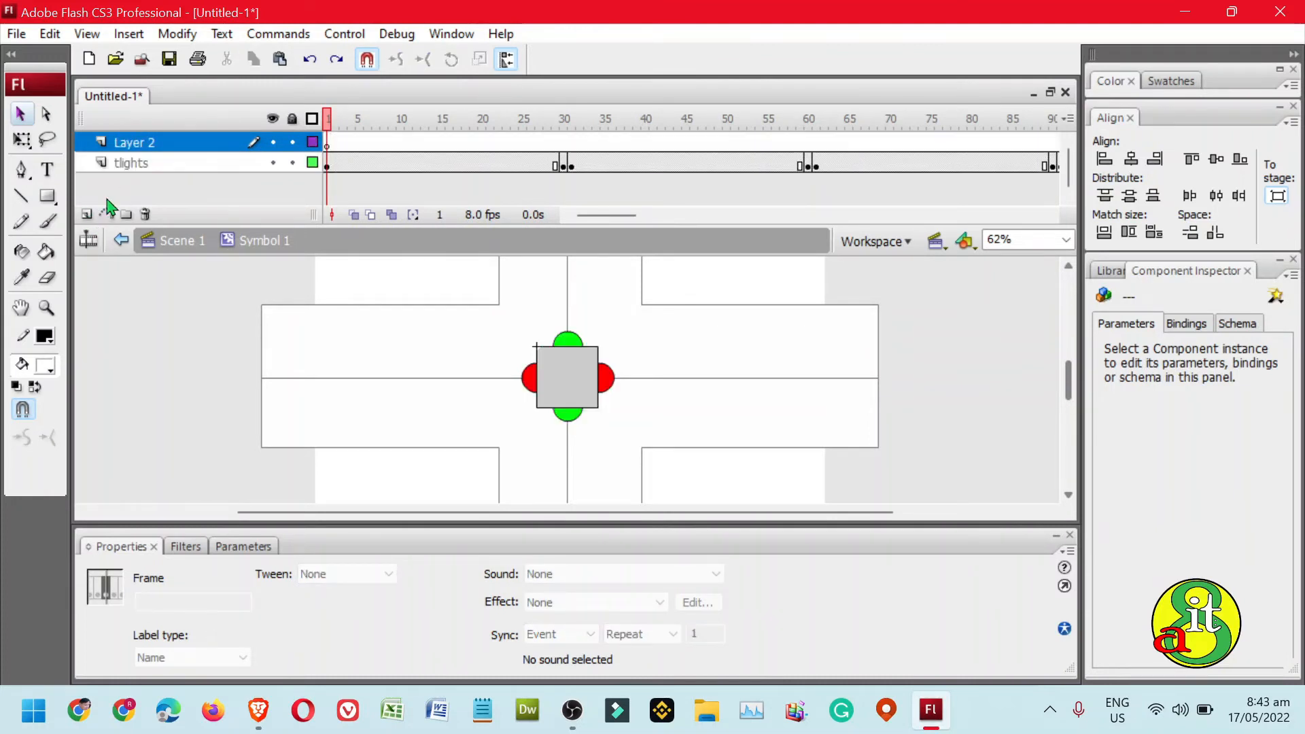
pyautogui.click(170, 163)
pyautogui.moveTo(170, 163); pyautogui.dragTo(178, 142)
pyautogui.click(293, 142)
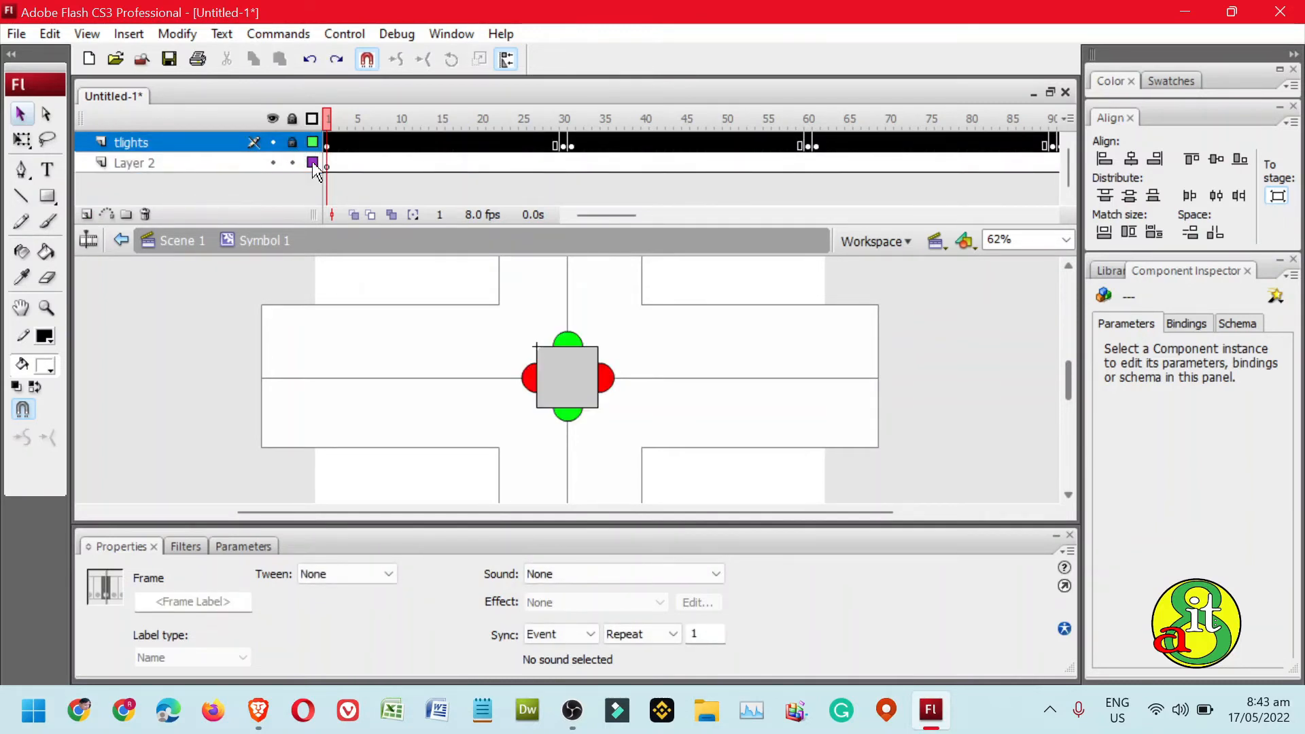
pyautogui.click(216, 166)
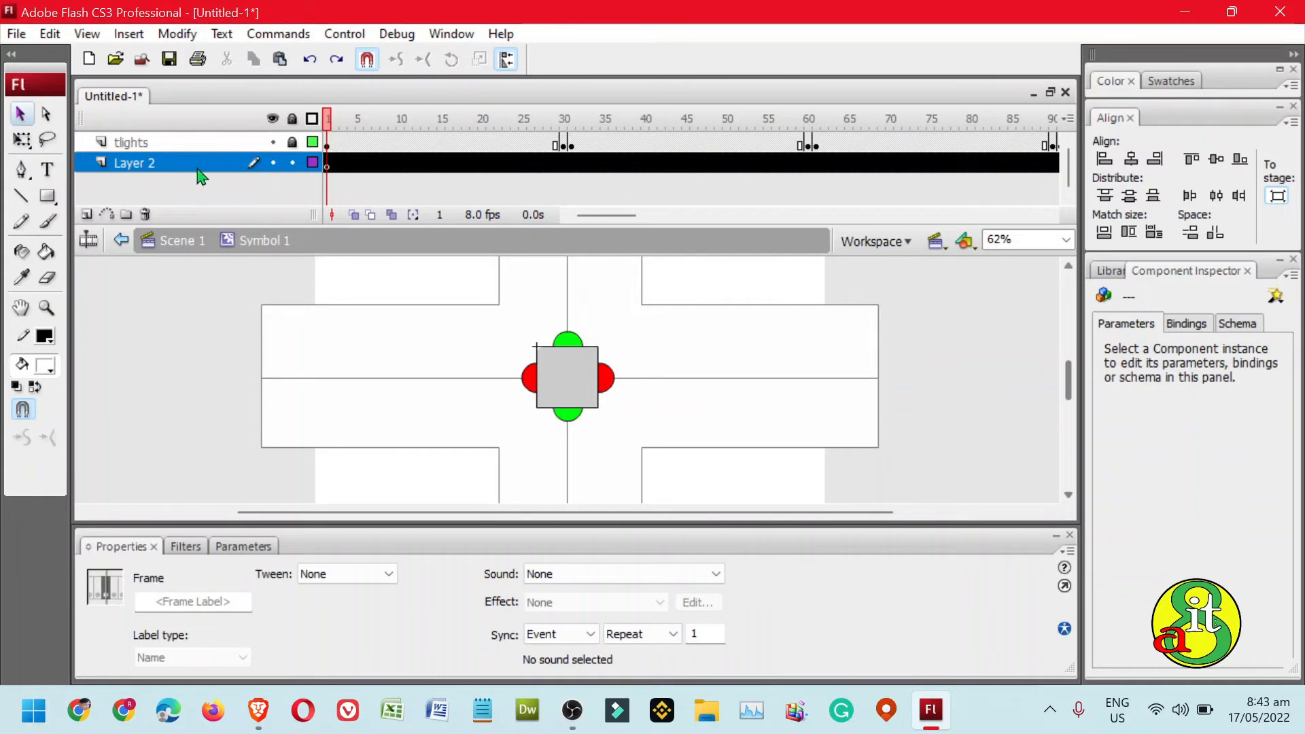
# Rename the new layer beneath tlights as car001
pyautogui.doubleClick(145, 165)
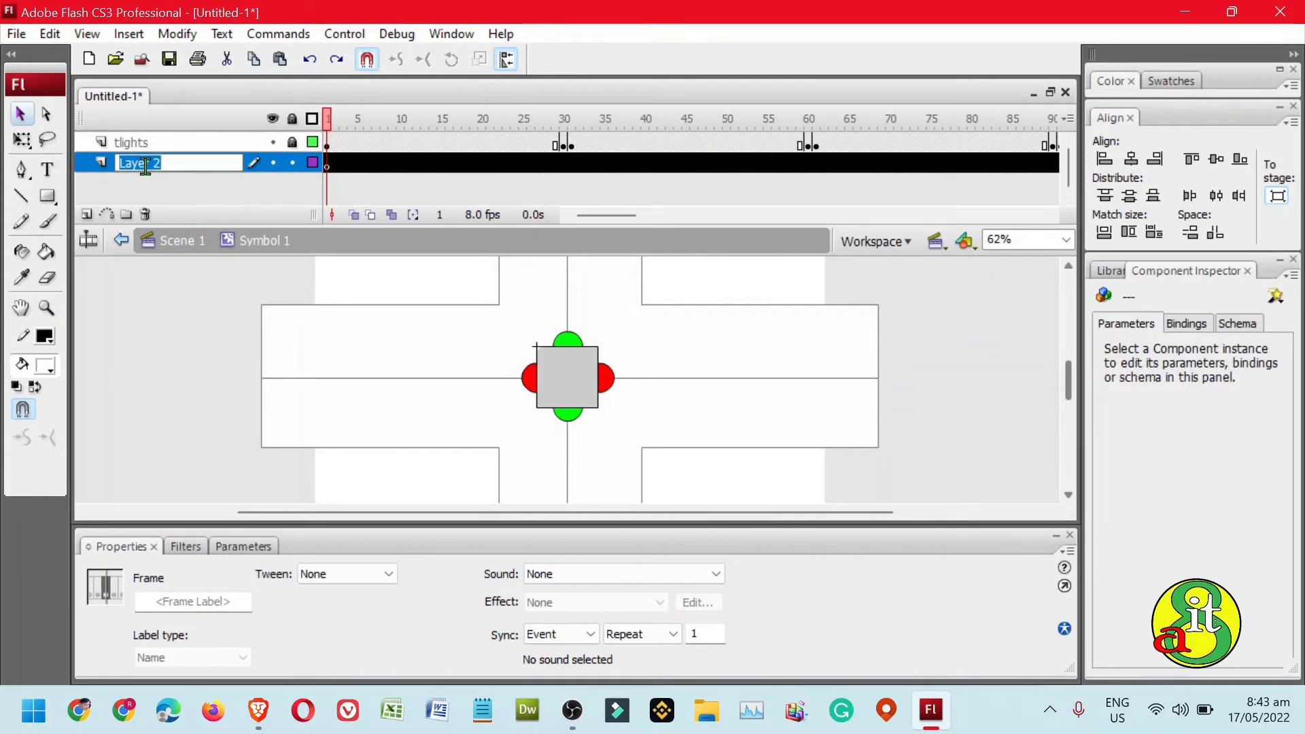
pyautogui.write('car001')
pyautogui.press('Return')
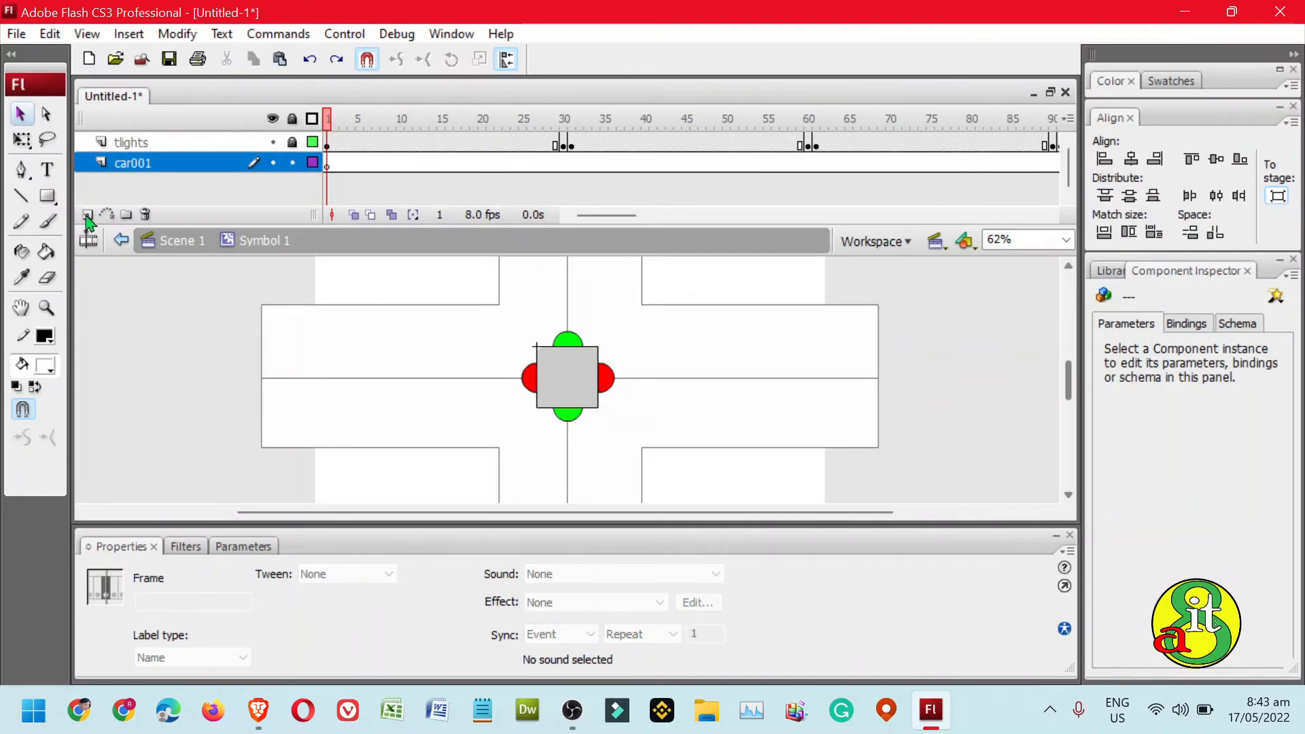
# Add another layer above car001 and name it car002
pyautogui.click(87, 215)
pyautogui.doubleClick(134, 163)
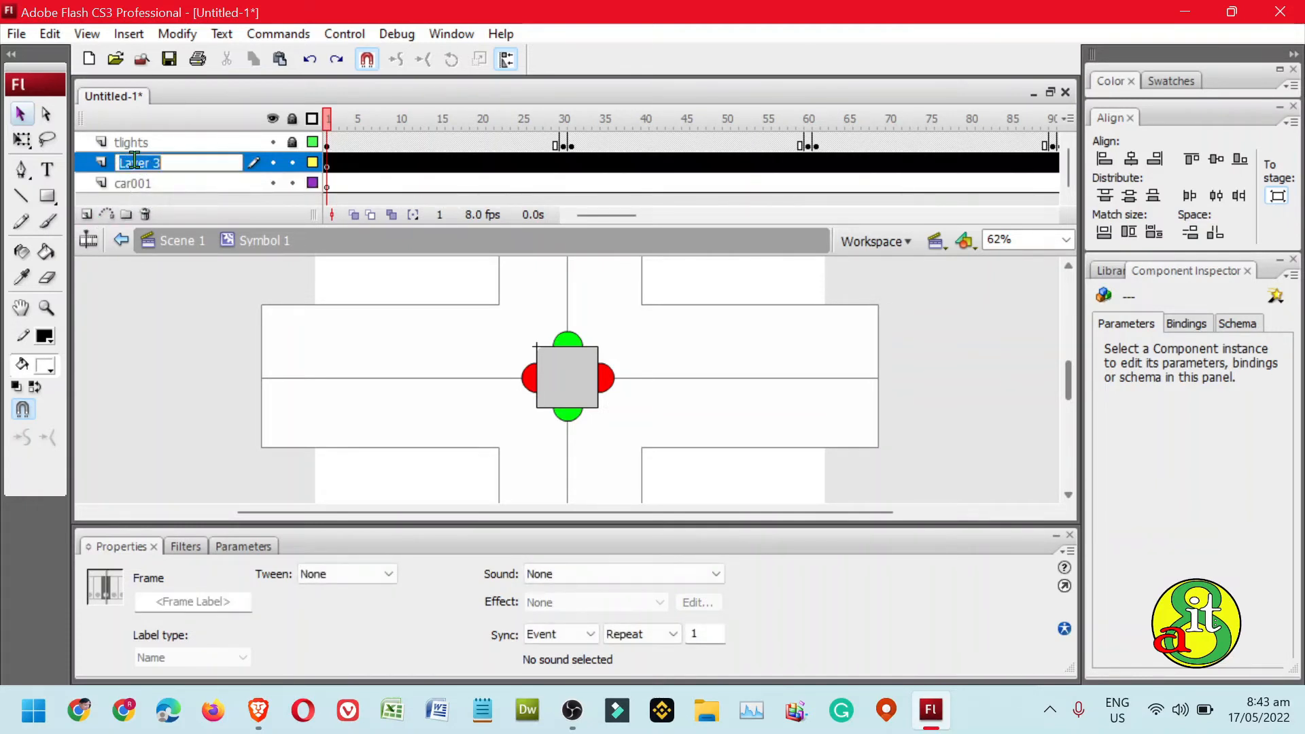
pyautogui.moveTo(169, 163); pyautogui.dragTo(65, 169)
pyautogui.write('car002')
pyautogui.press('Return')
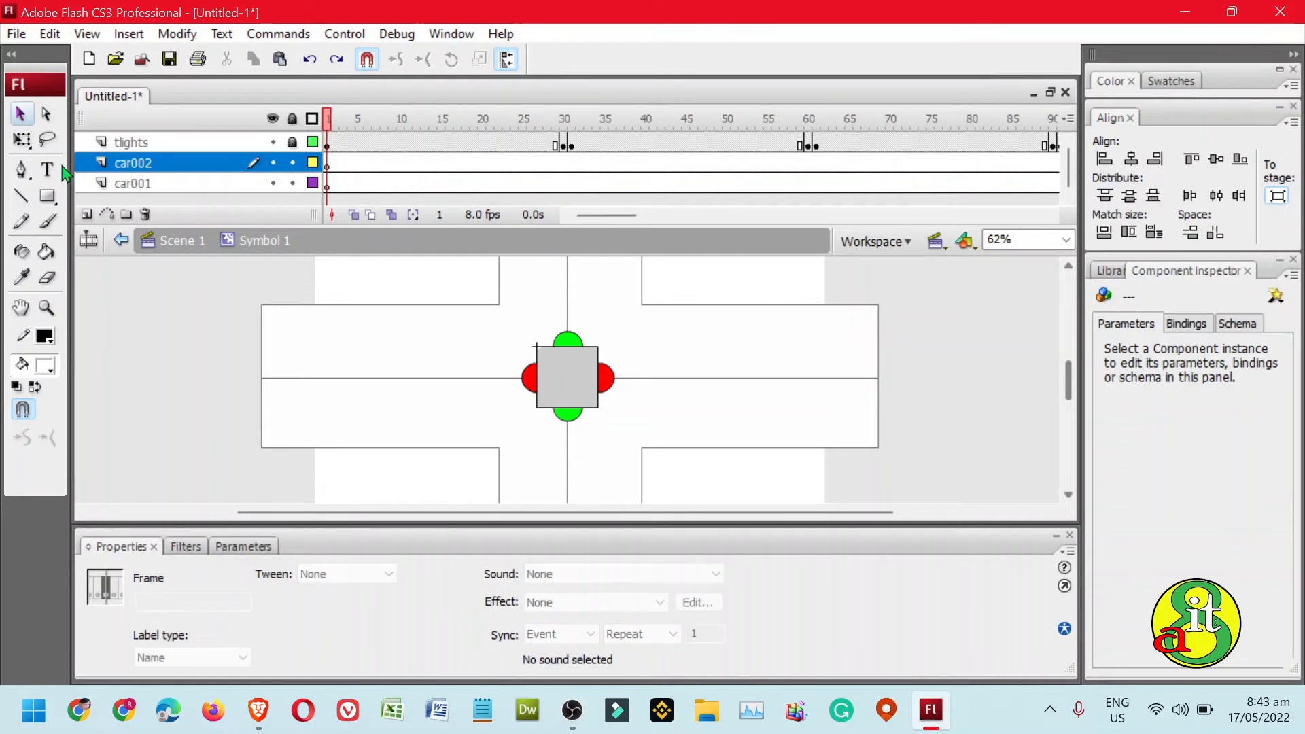
# Remove all existing frames from the car002 and car001 layers
pyautogui.click(426, 163)
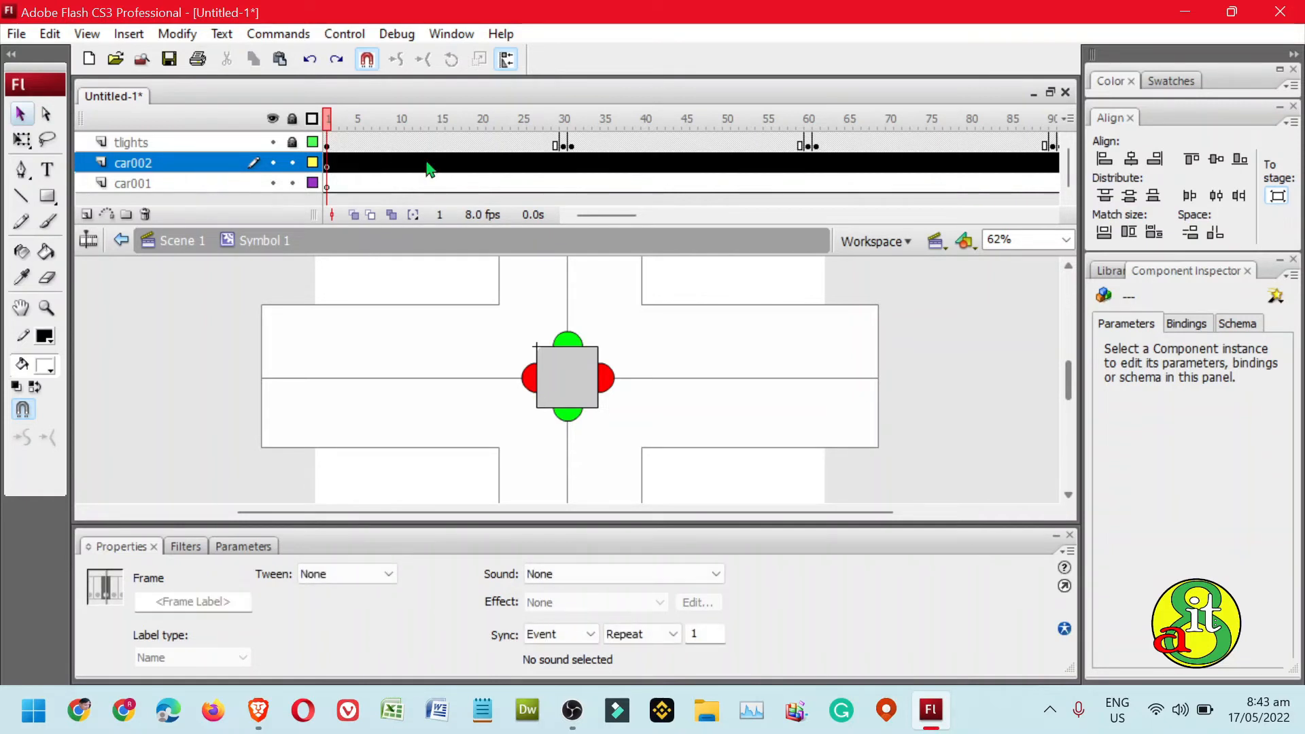
pyautogui.rightClick(426, 163)
pyautogui.click(509, 245)
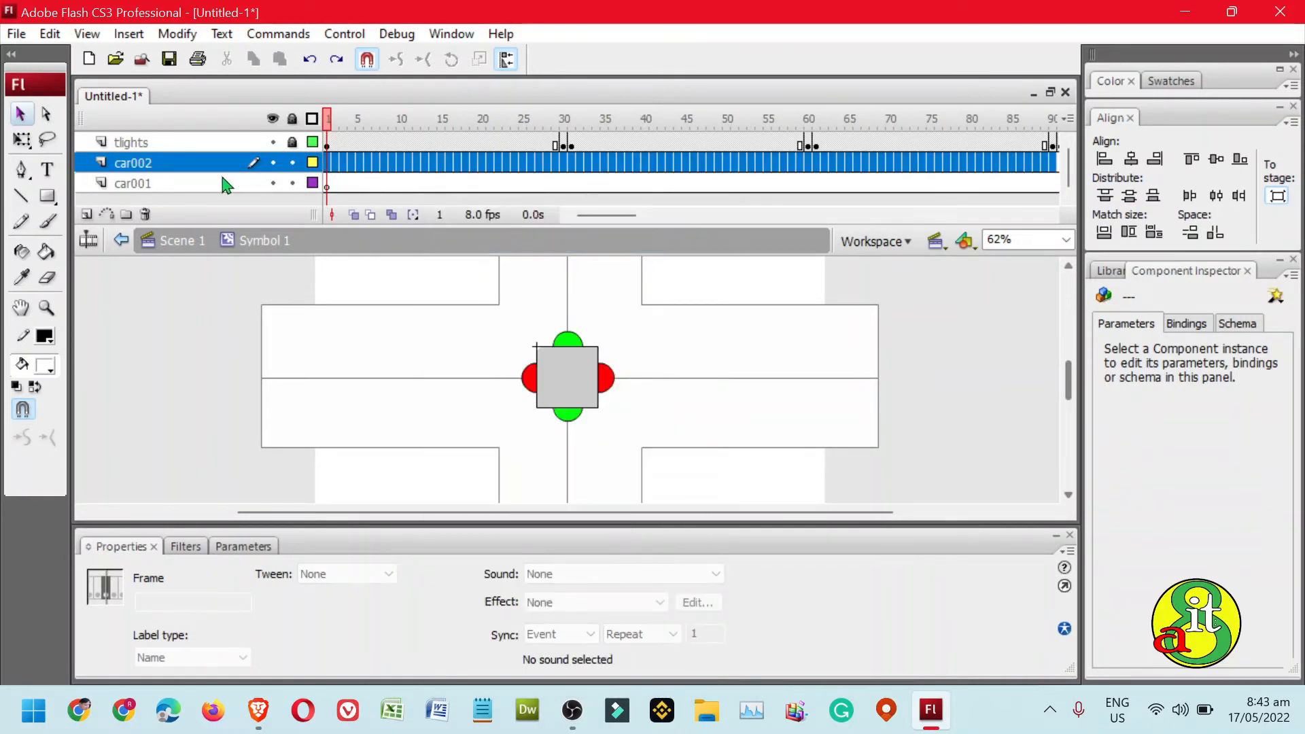
pyautogui.click(197, 183)
pyautogui.rightClick(344, 184)
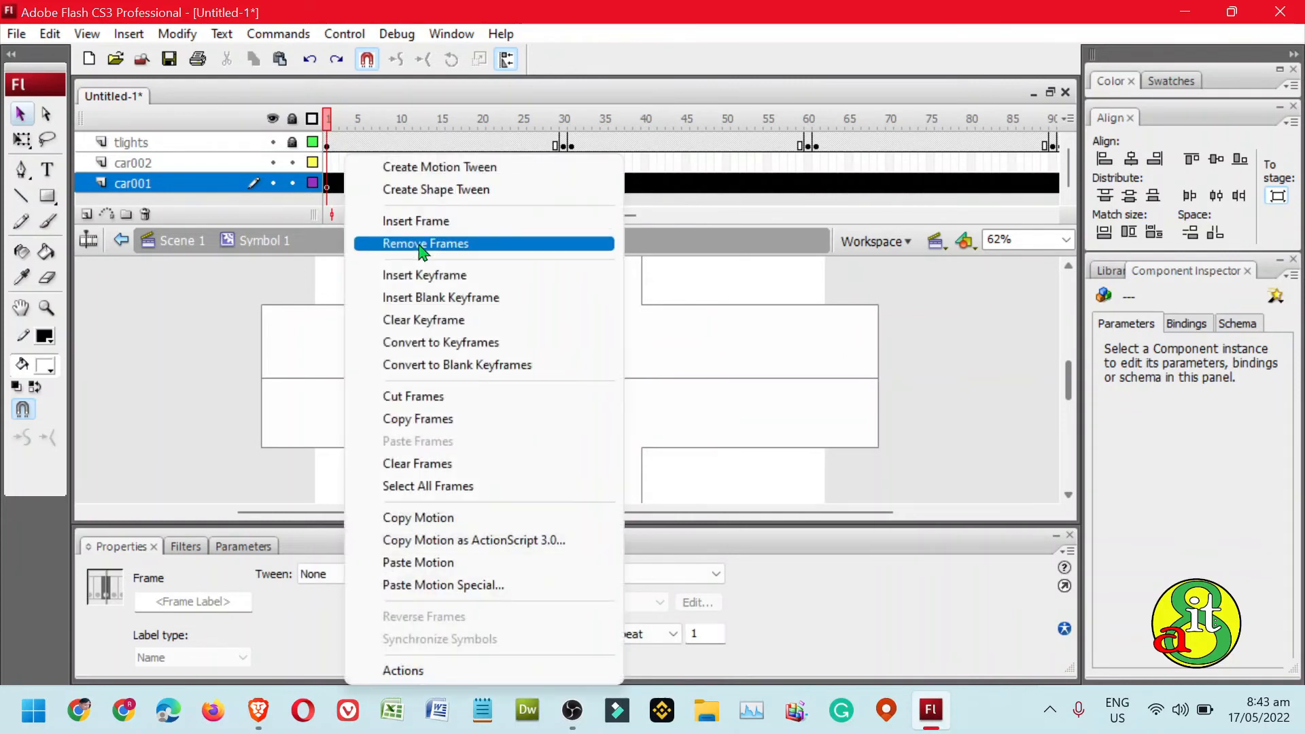
pyautogui.click(425, 243)
# Insert a keyframe at frame 1 of the car002 layer and a frame at frame 1 of the car001 layer
pyautogui.click(330, 165)
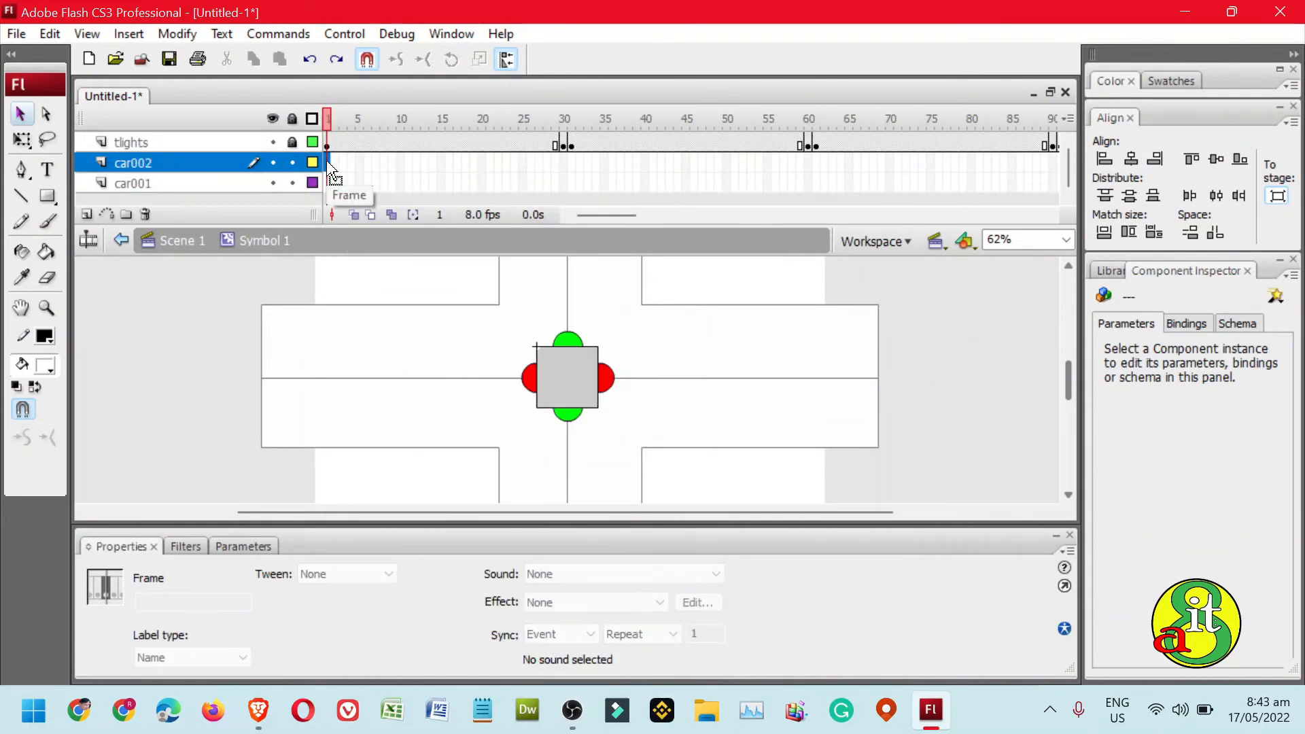
pyautogui.rightClick(330, 164)
pyautogui.click(407, 274)
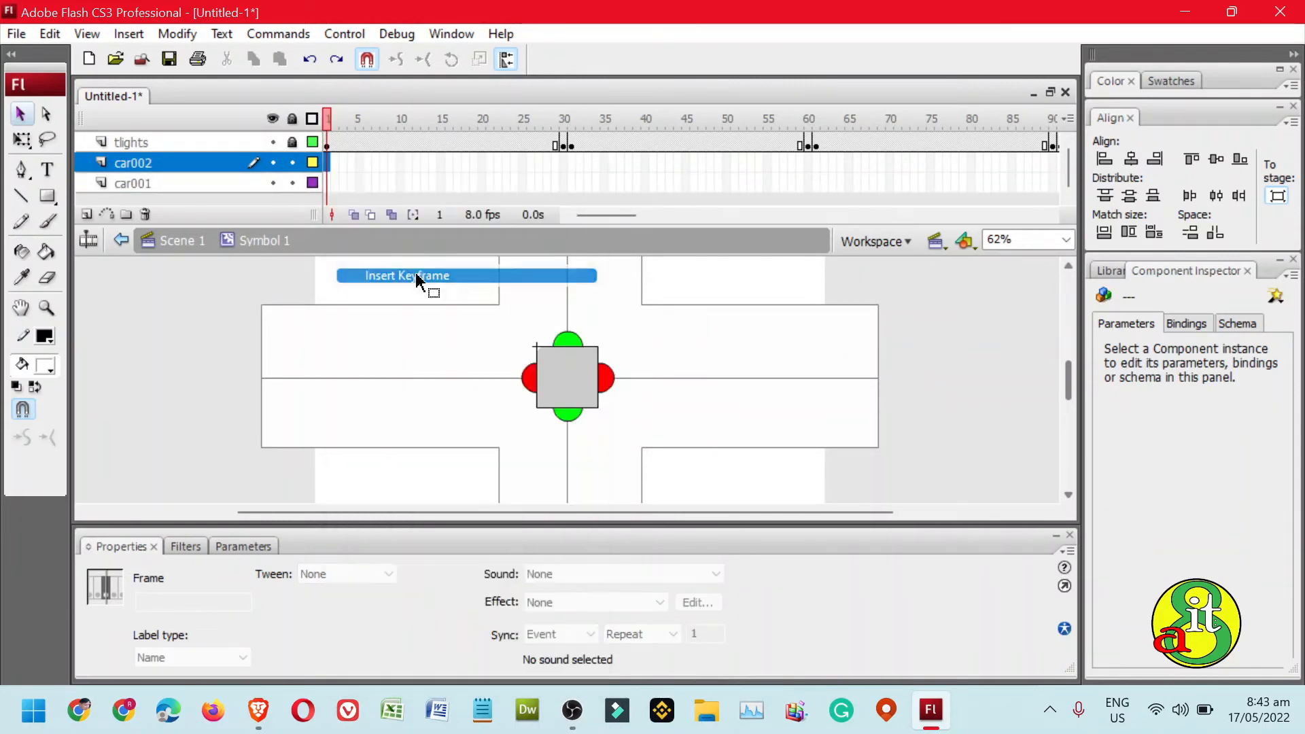
pyautogui.click(330, 184)
pyautogui.rightClick(330, 184)
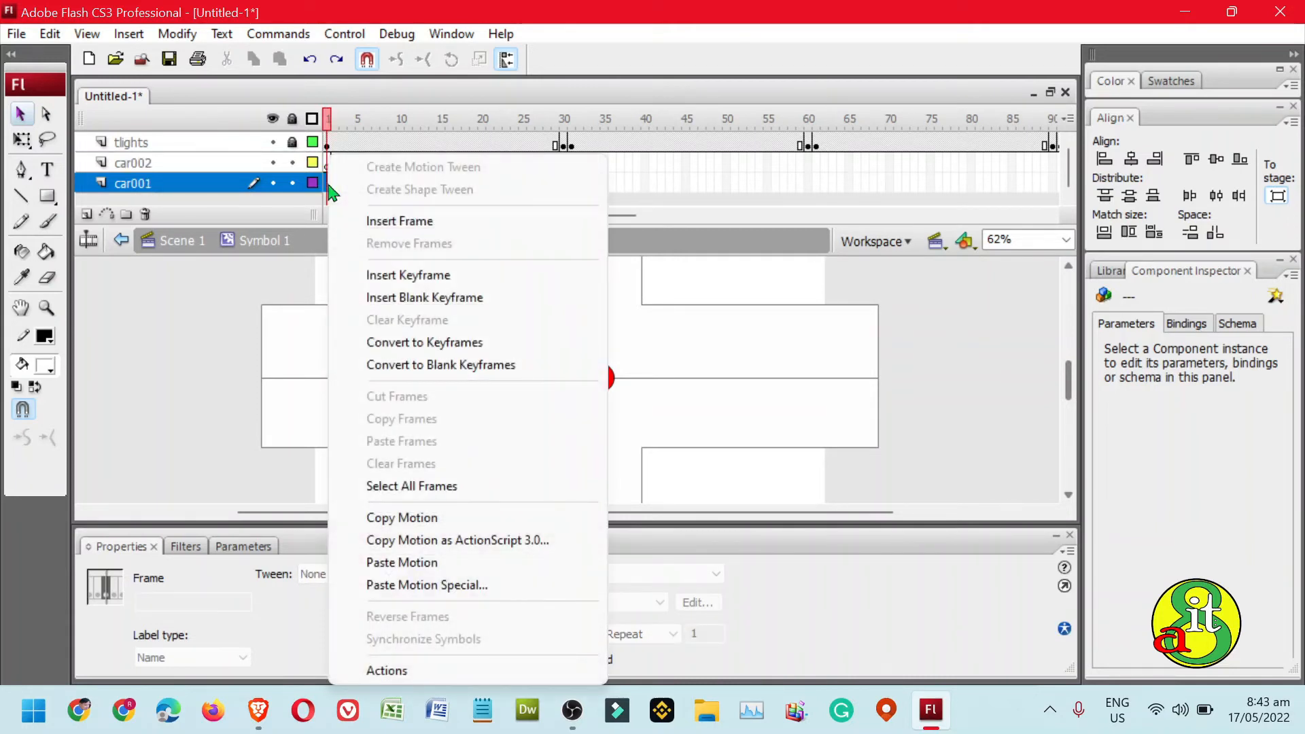
pyautogui.click(420, 221)
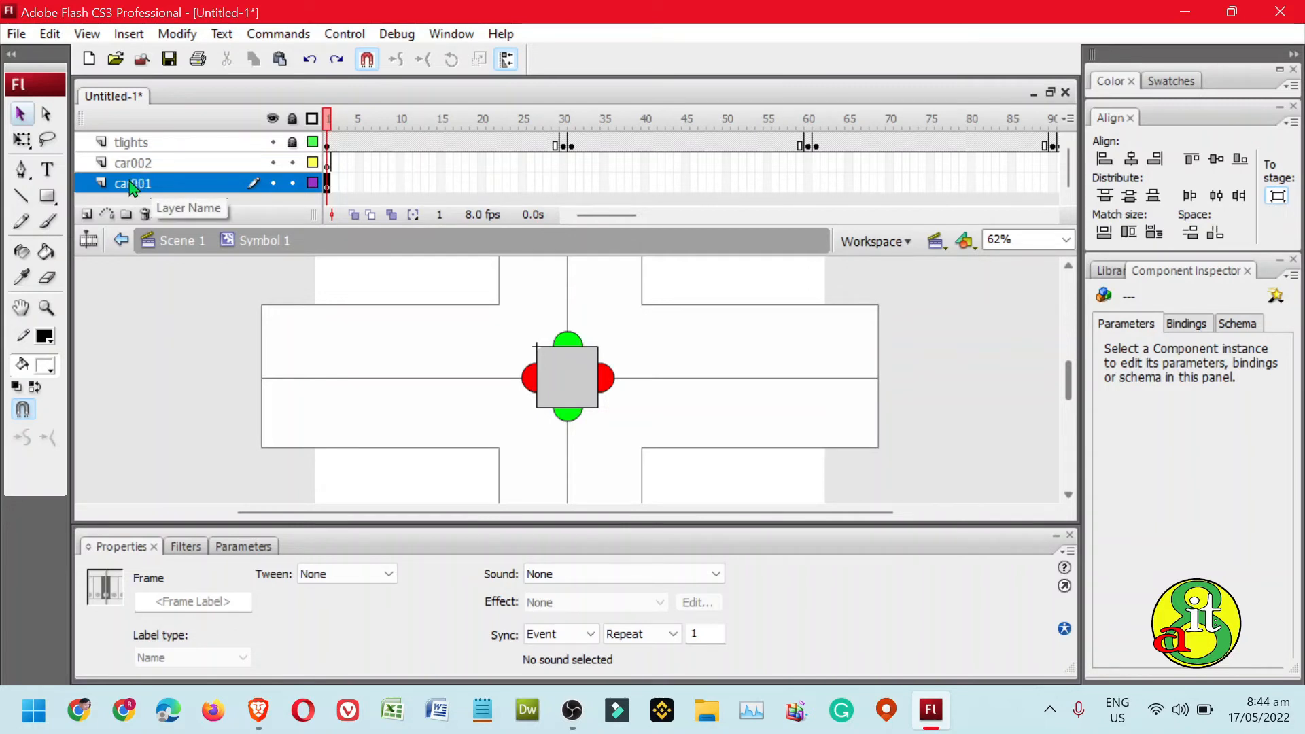
# Collapse the Properties panel to enlarge the stage and bring the upper arm of the crossroad into view
pyautogui.click(565, 340)
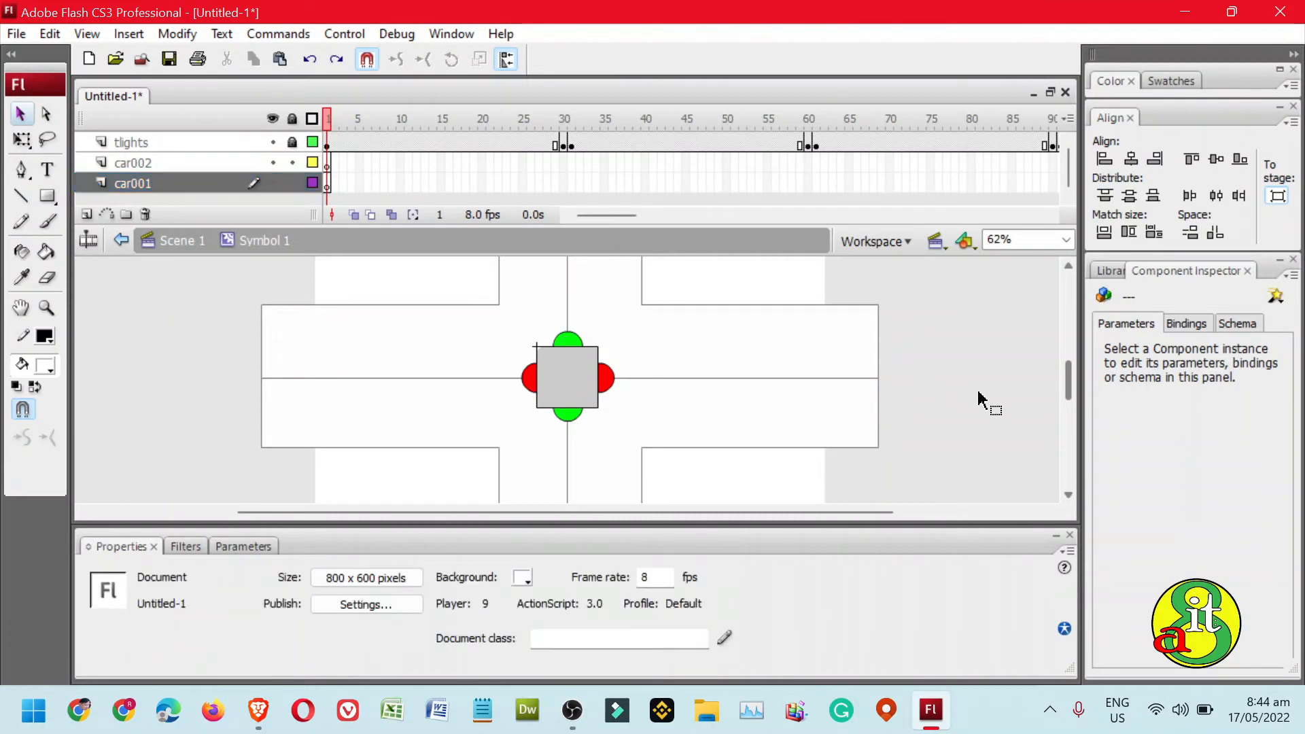
pyautogui.click(1057, 535)
pyautogui.moveTo(1068, 449); pyautogui.dragTo(1066, 420)
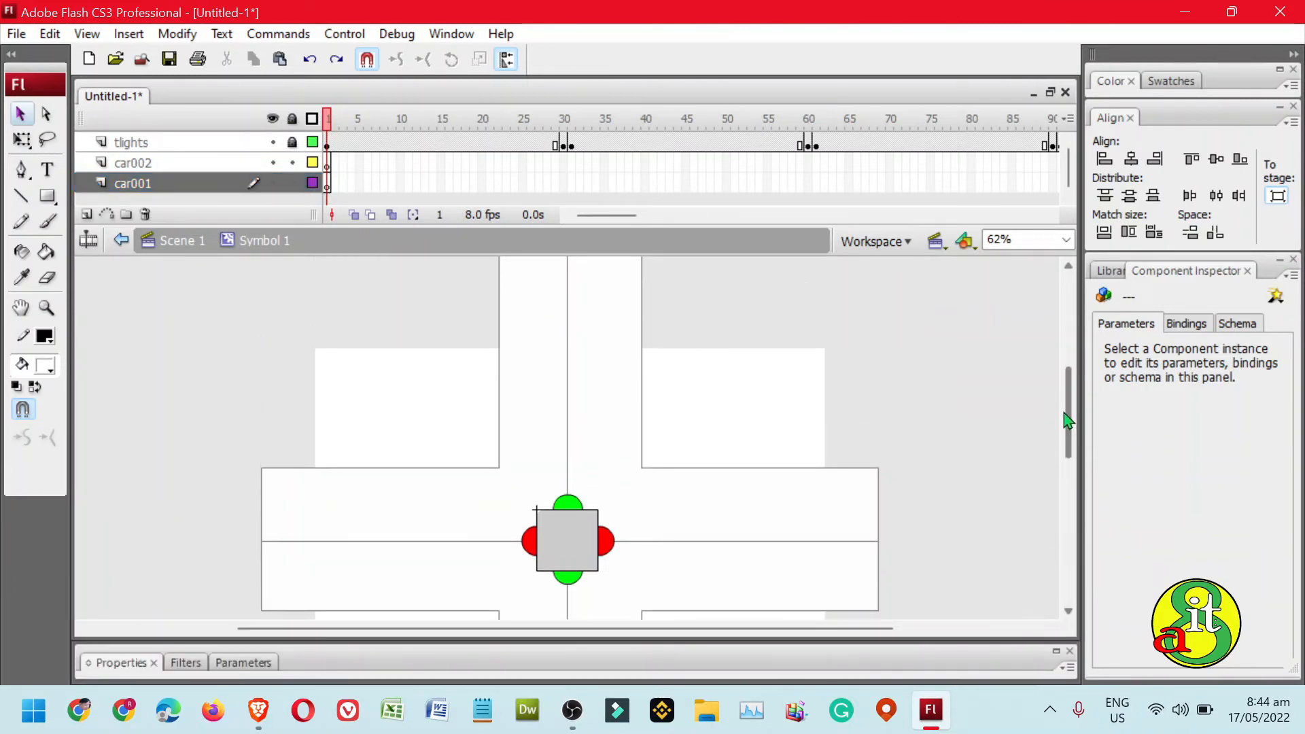
# Rename the car002 layer as car002_2nd 2 go and the car001 layer as car001 1st 2 go
pyautogui.click(135, 165)
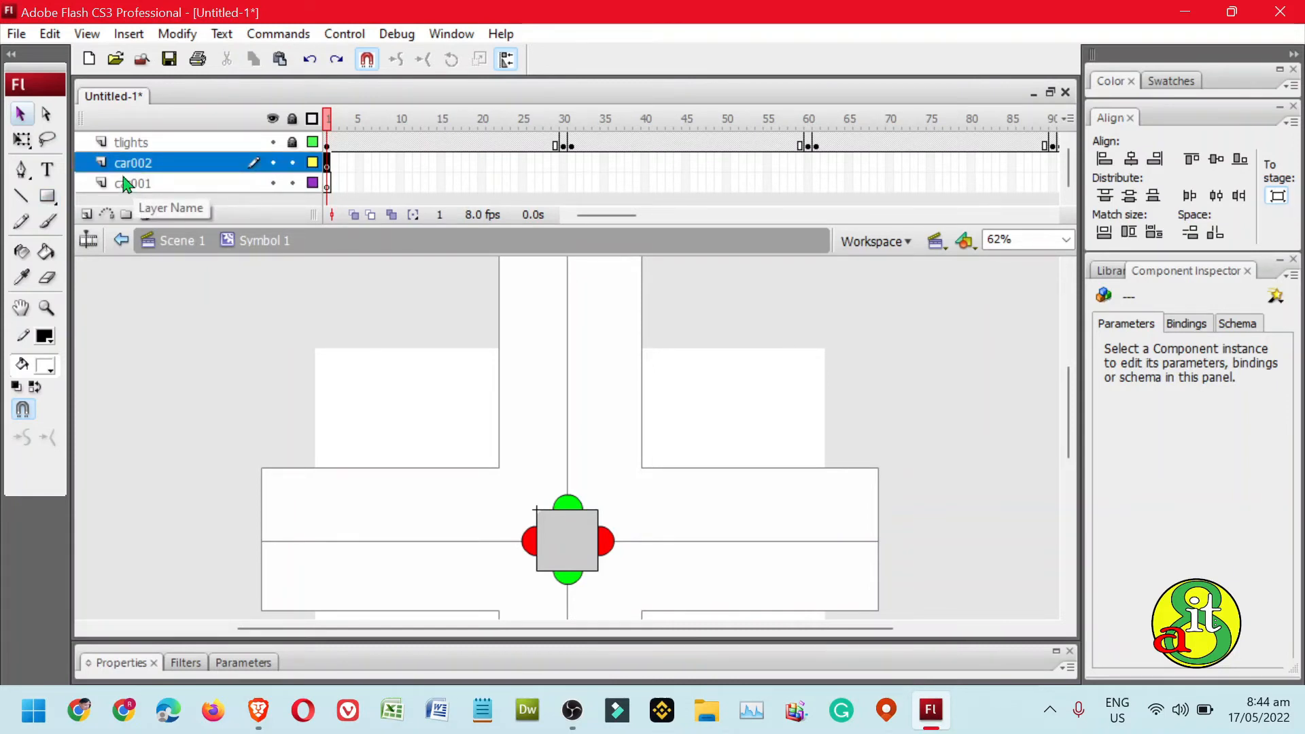
pyautogui.click(129, 183)
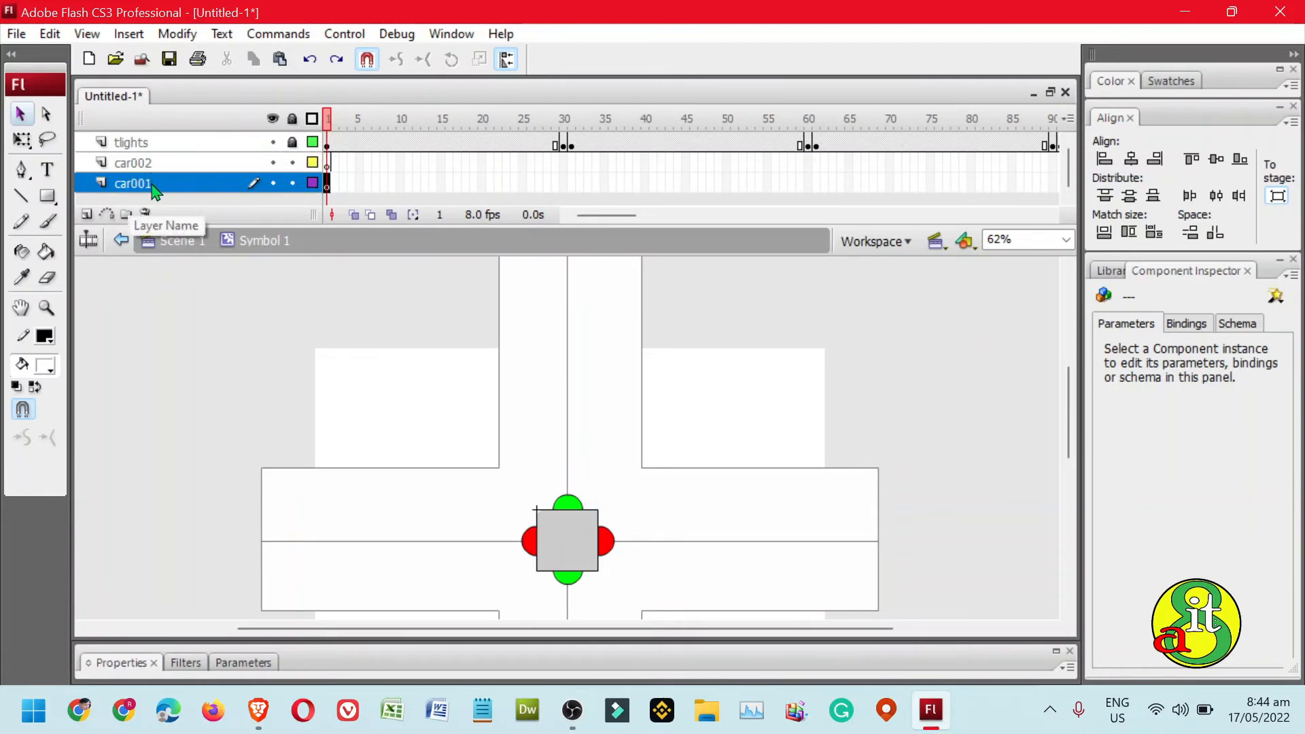
pyautogui.doubleClick(136, 163)
pyautogui.click(170, 164)
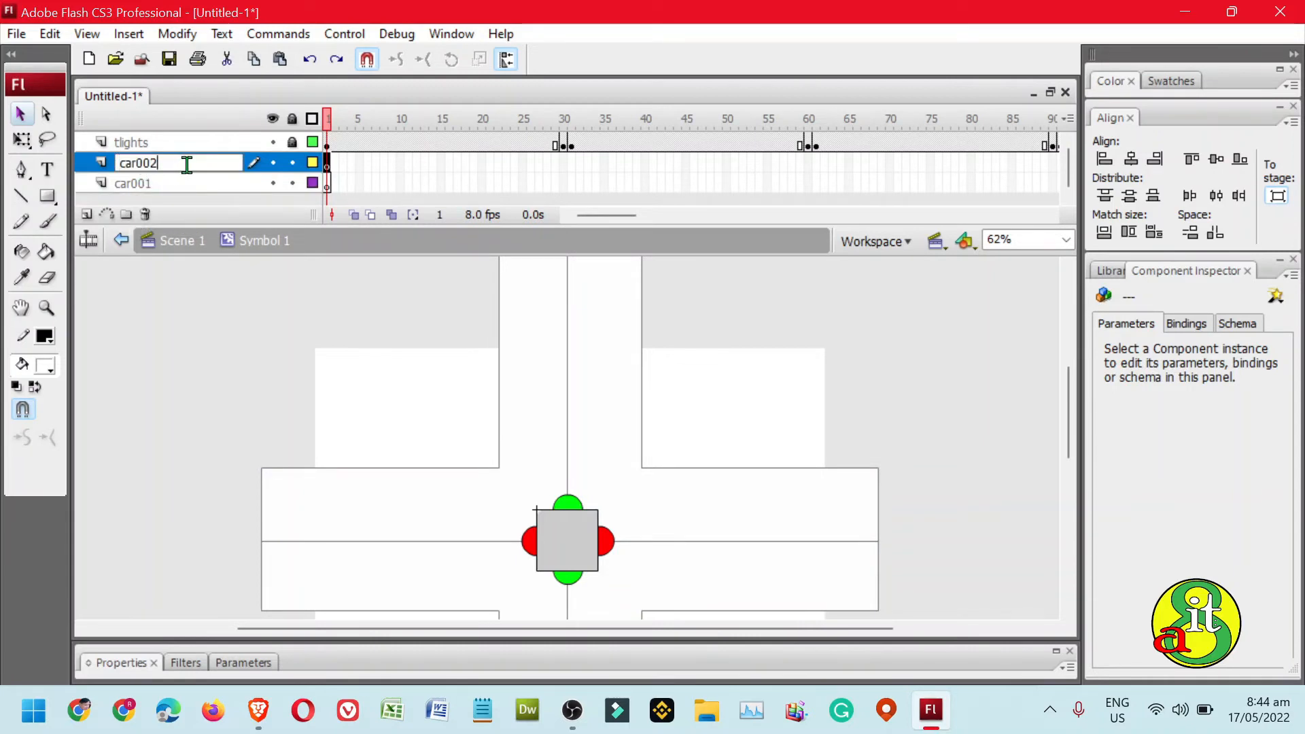
pyautogui.write('_2nd 2 go')
pyautogui.press('Return')
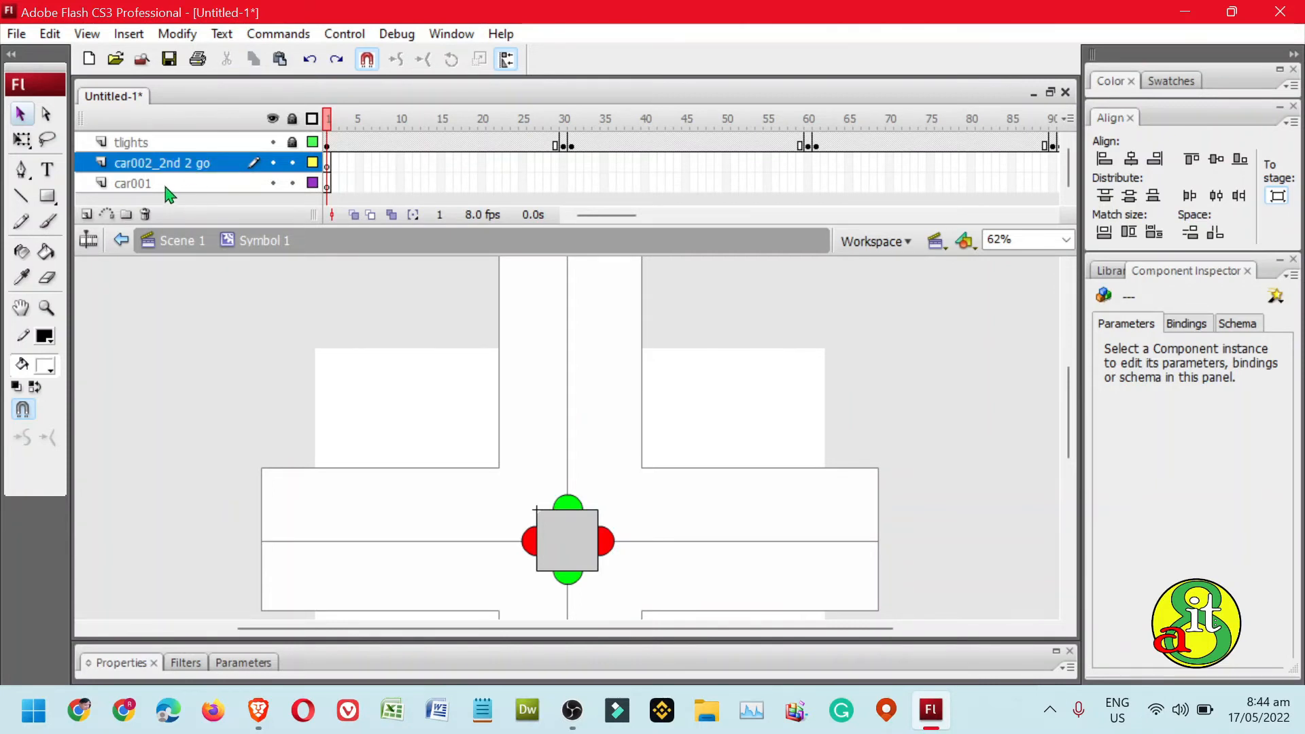
pyautogui.doubleClick(166, 183)
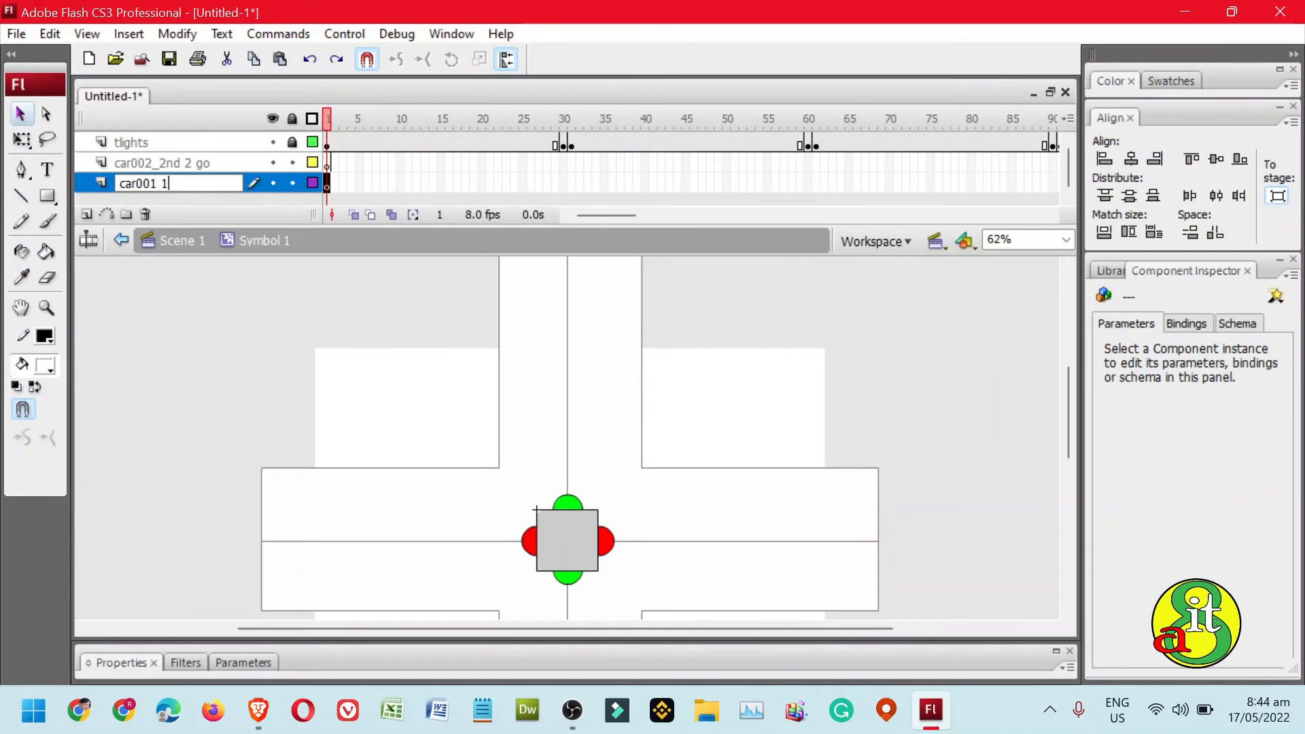
pyautogui.write('1st 2 go')
pyautogui.press('Return')
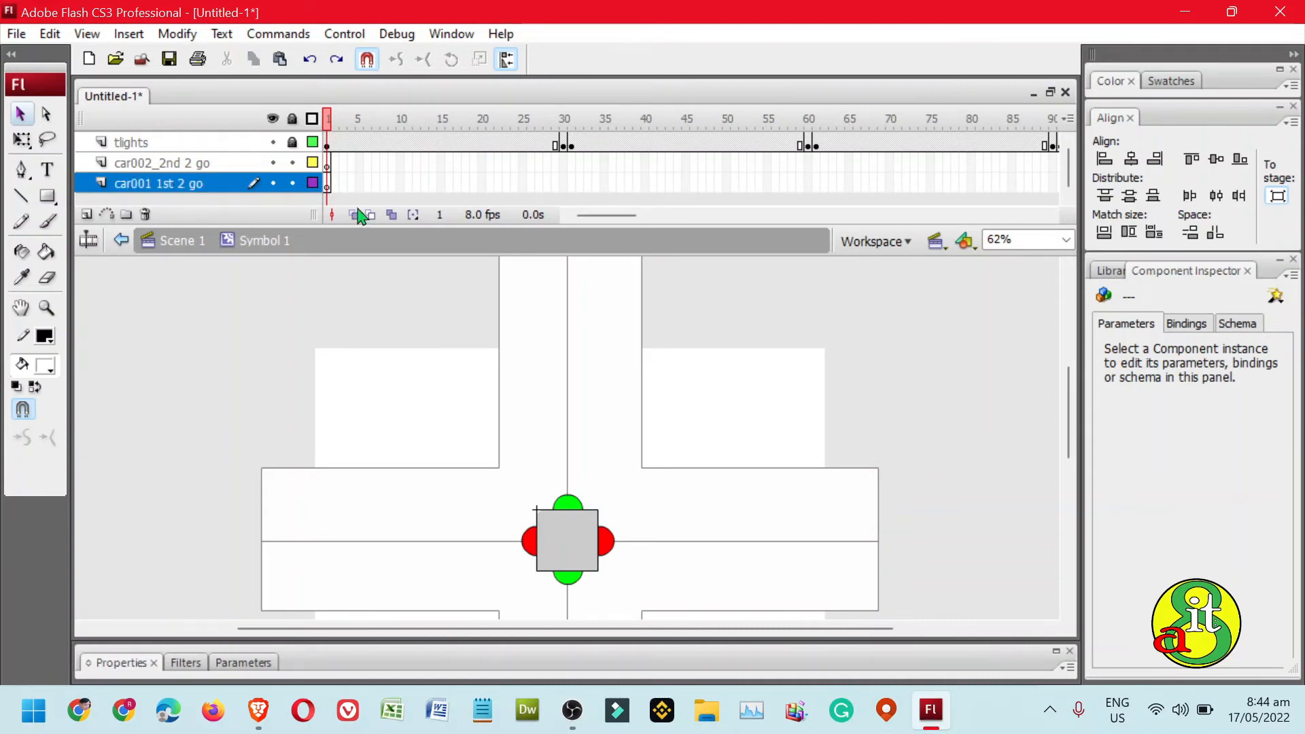
# Draw a small upright rectangle for the second car on the car002_2nd 2 go layer, outside the upper-left corner of the crossroad
pyautogui.click(204, 192)
pyautogui.click(208, 166)
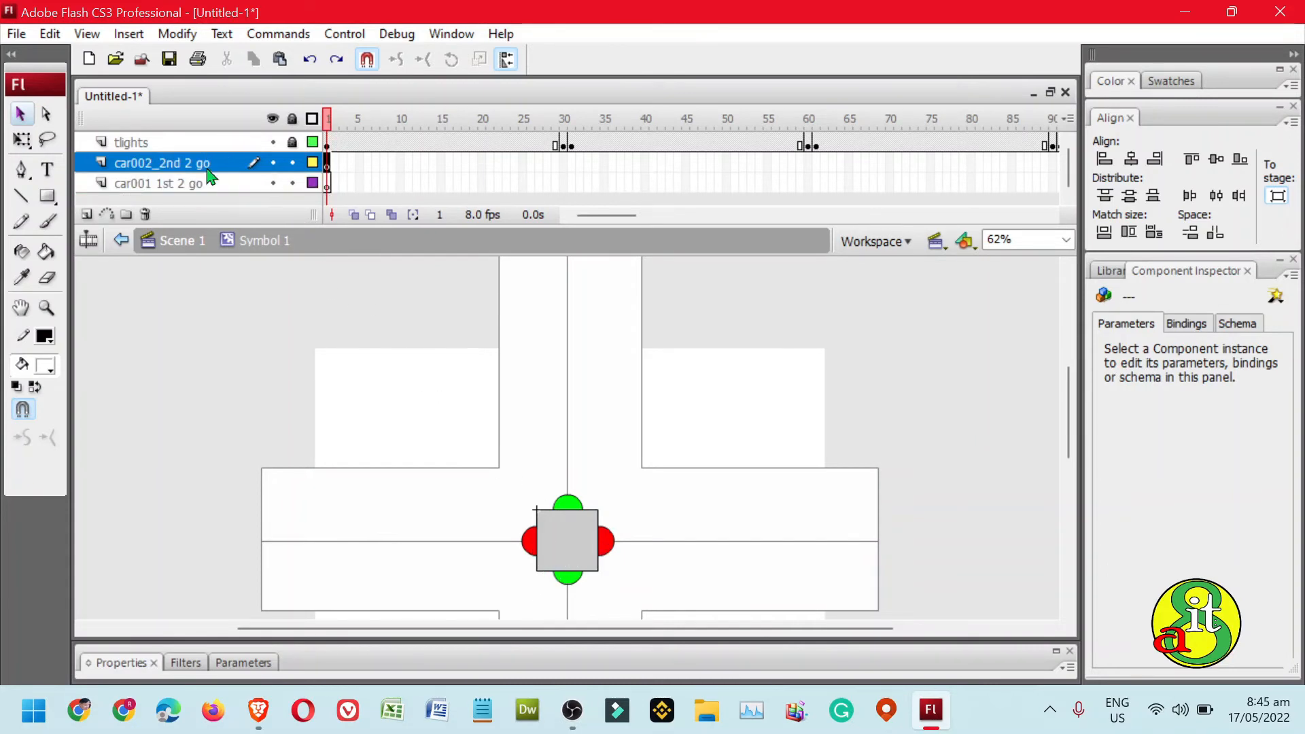
pyautogui.click(47, 195)
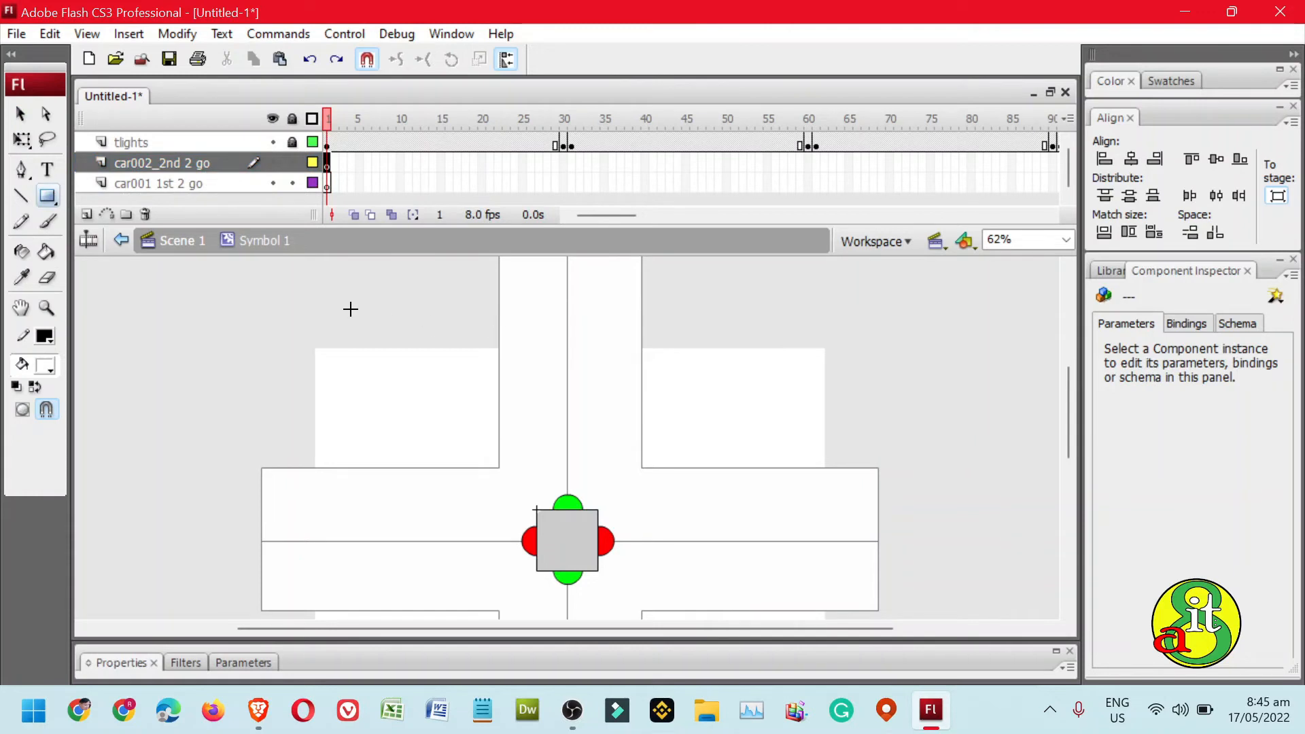
pyautogui.moveTo(349, 308)
pyautogui.mouseDown()
pyautogui.moveTo(376, 349)
pyautogui.moveTo(373, 373)
pyautogui.moveTo(376, 359)
pyautogui.mouseUp()
pyautogui.click(20, 113)
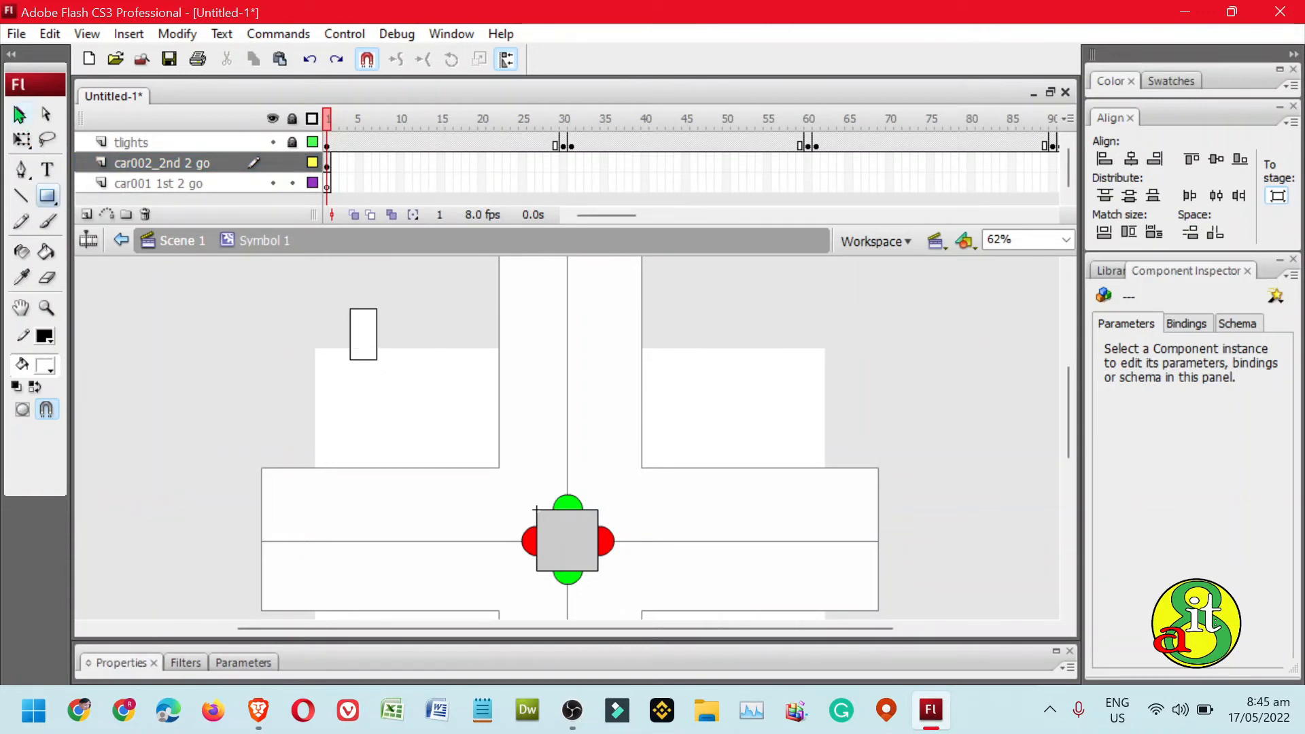
# Fill the upright car rectangle with blue #0000FF
pyautogui.click(47, 366)
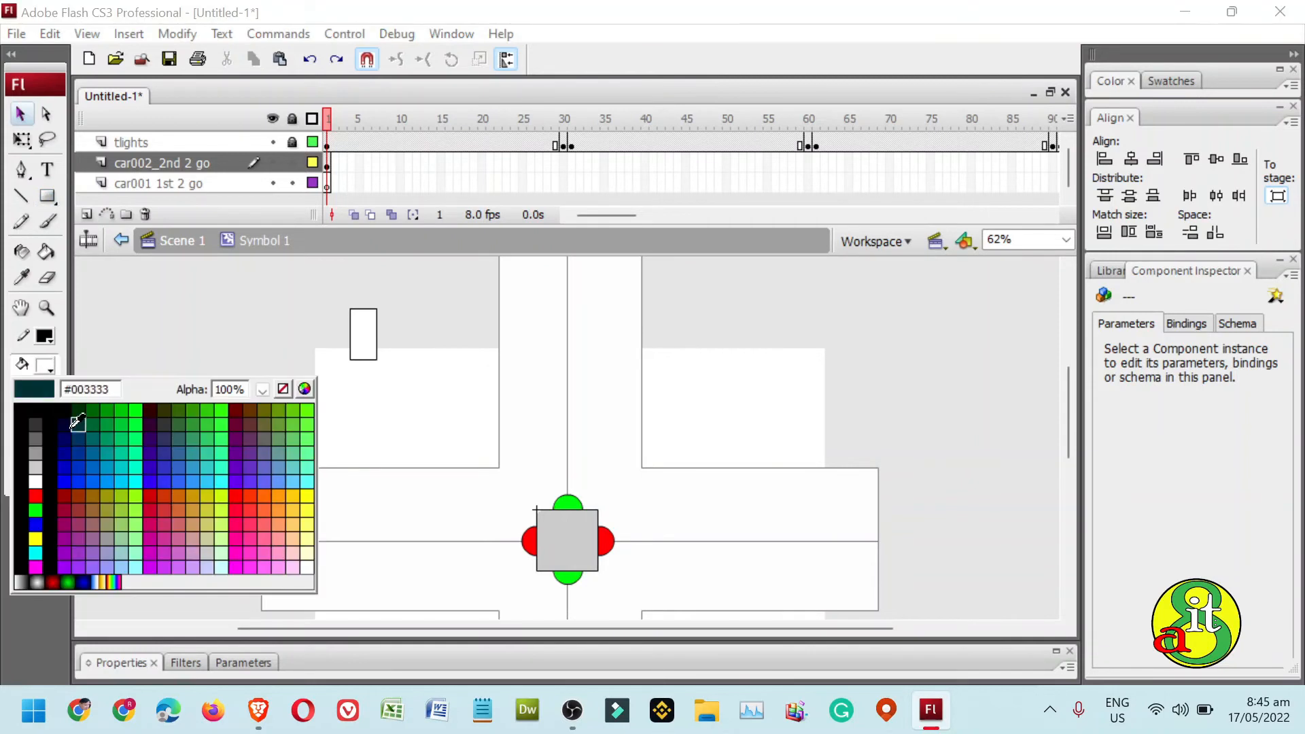
pyautogui.click(35, 523)
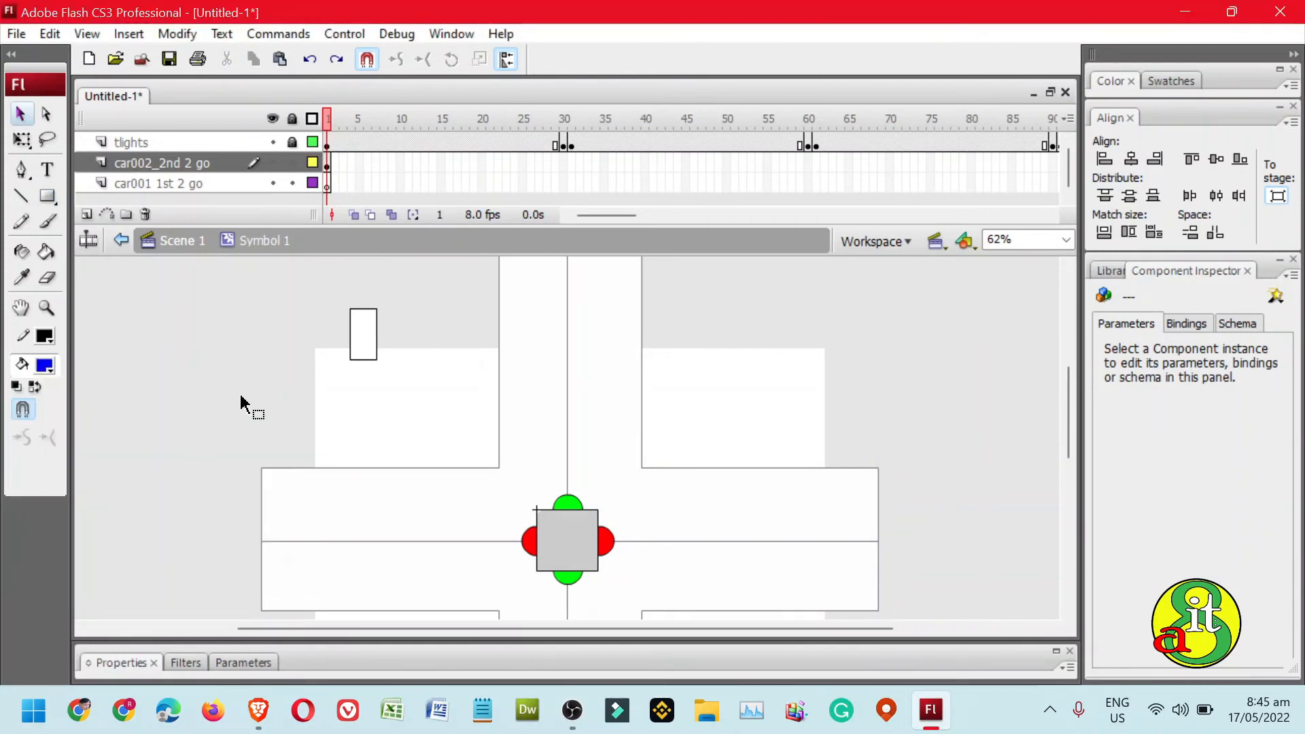
pyautogui.moveTo(290, 289); pyautogui.dragTo(387, 385)
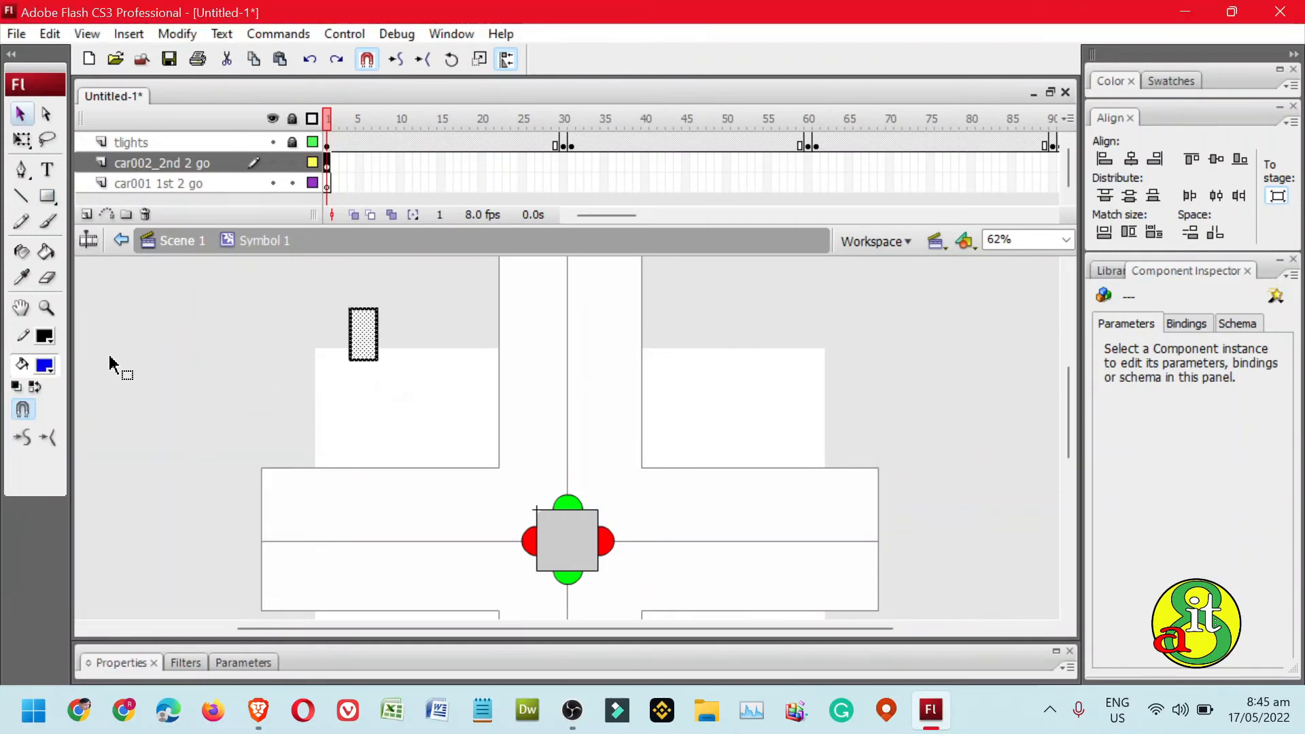
pyautogui.click(47, 366)
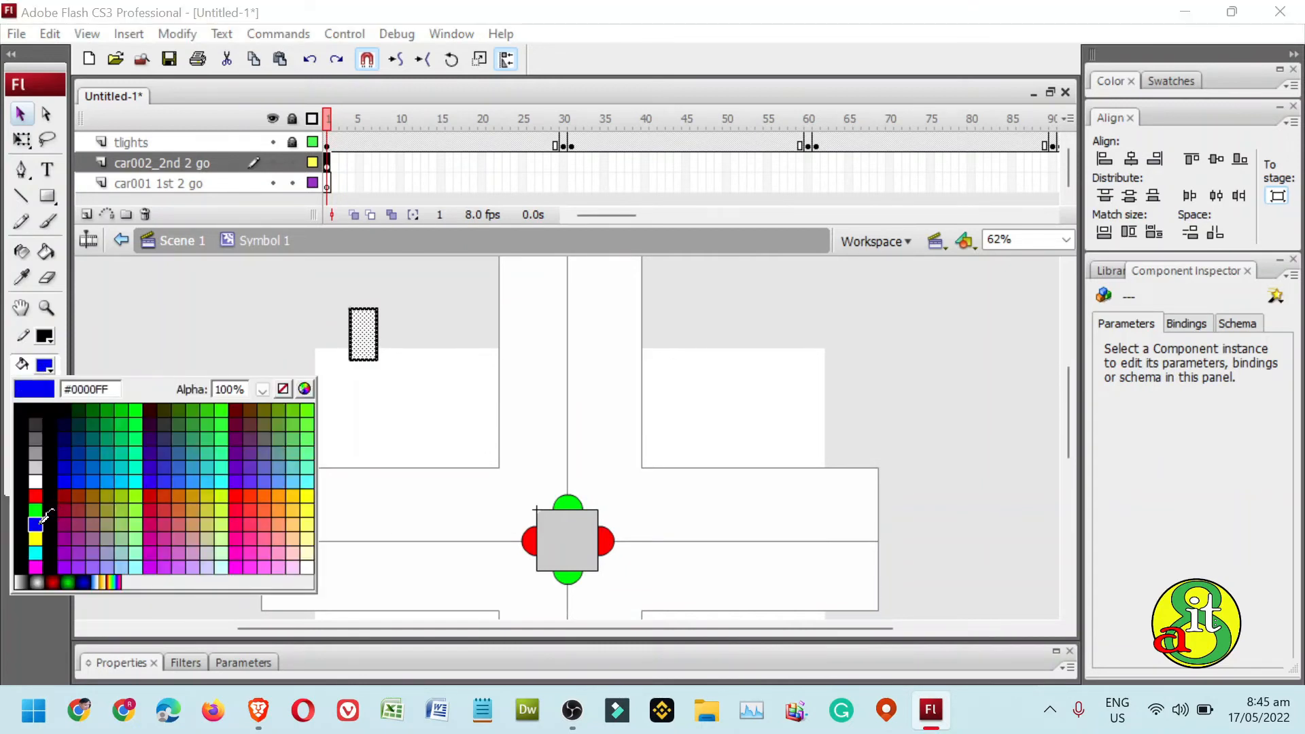
pyautogui.click(36, 523)
pyautogui.click(364, 335)
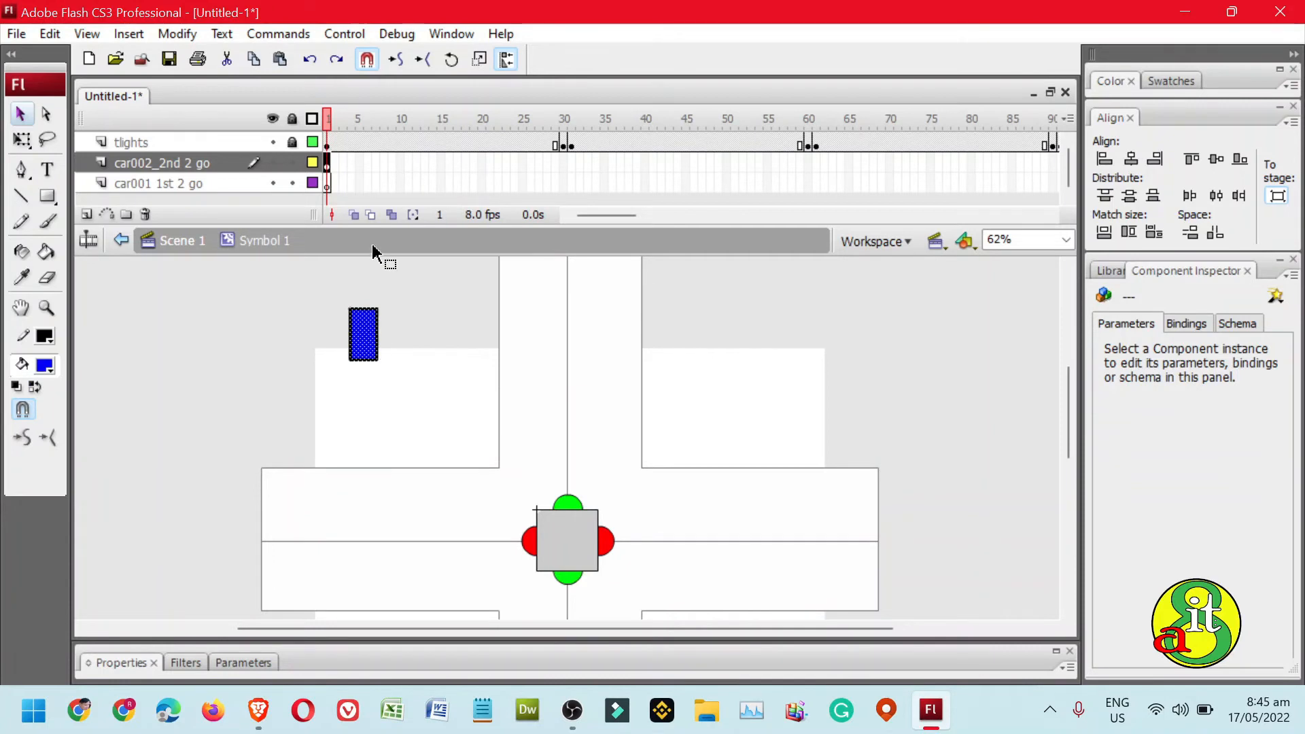
# Convert the blue car to a movie clip symbol and place it in the left lane of the vertical road, above the intersection
pyautogui.click(169, 34)
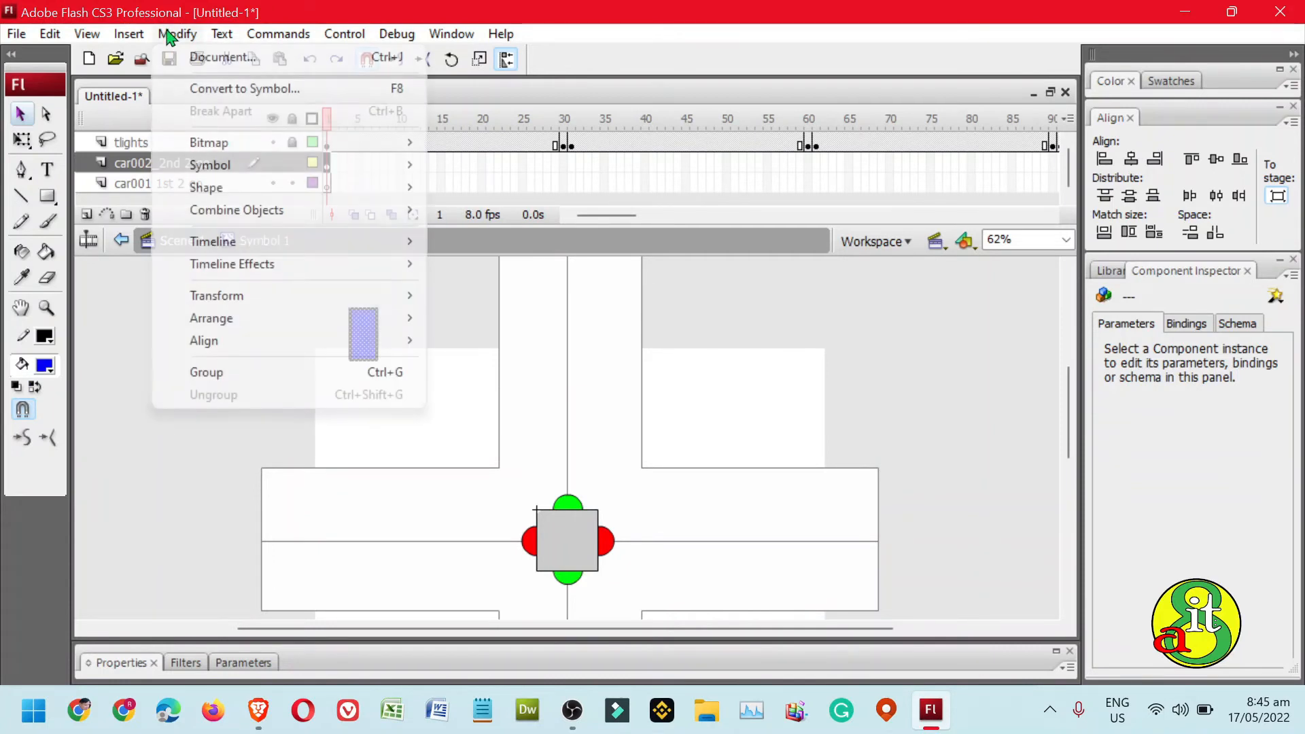
pyautogui.click(259, 89)
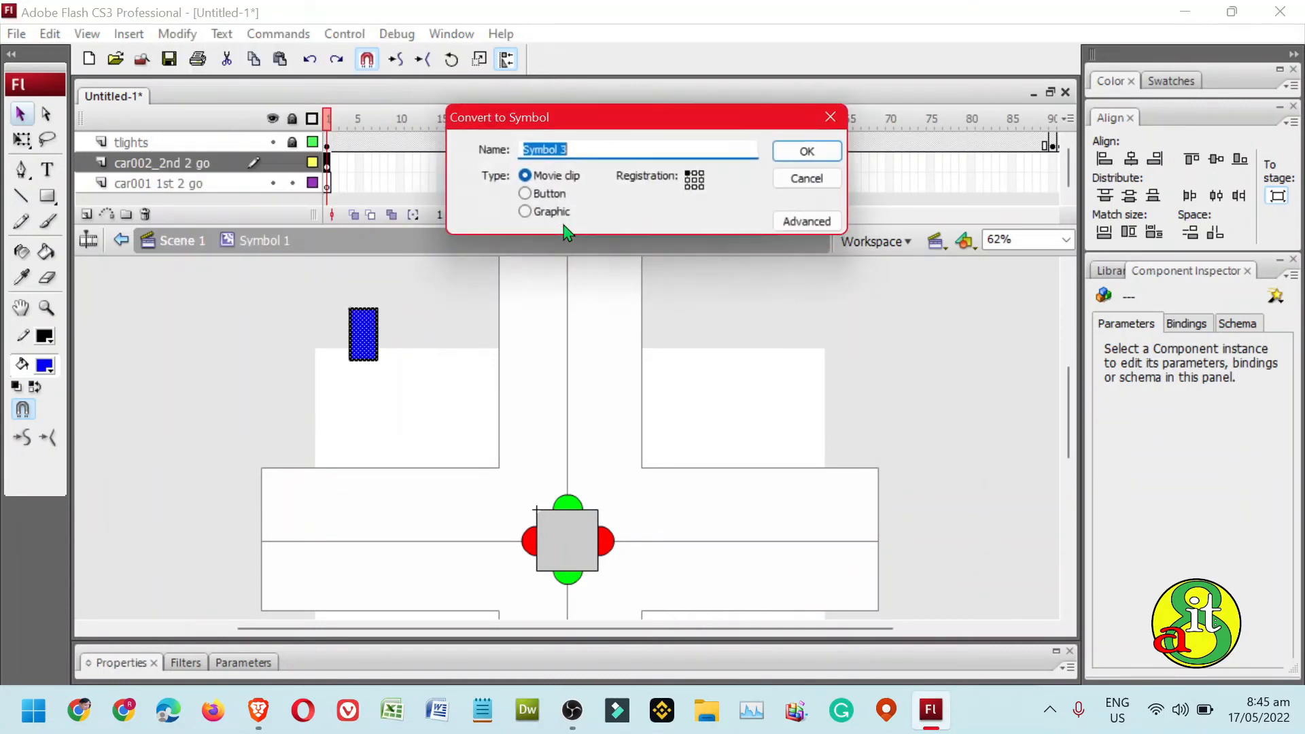
pyautogui.click(799, 151)
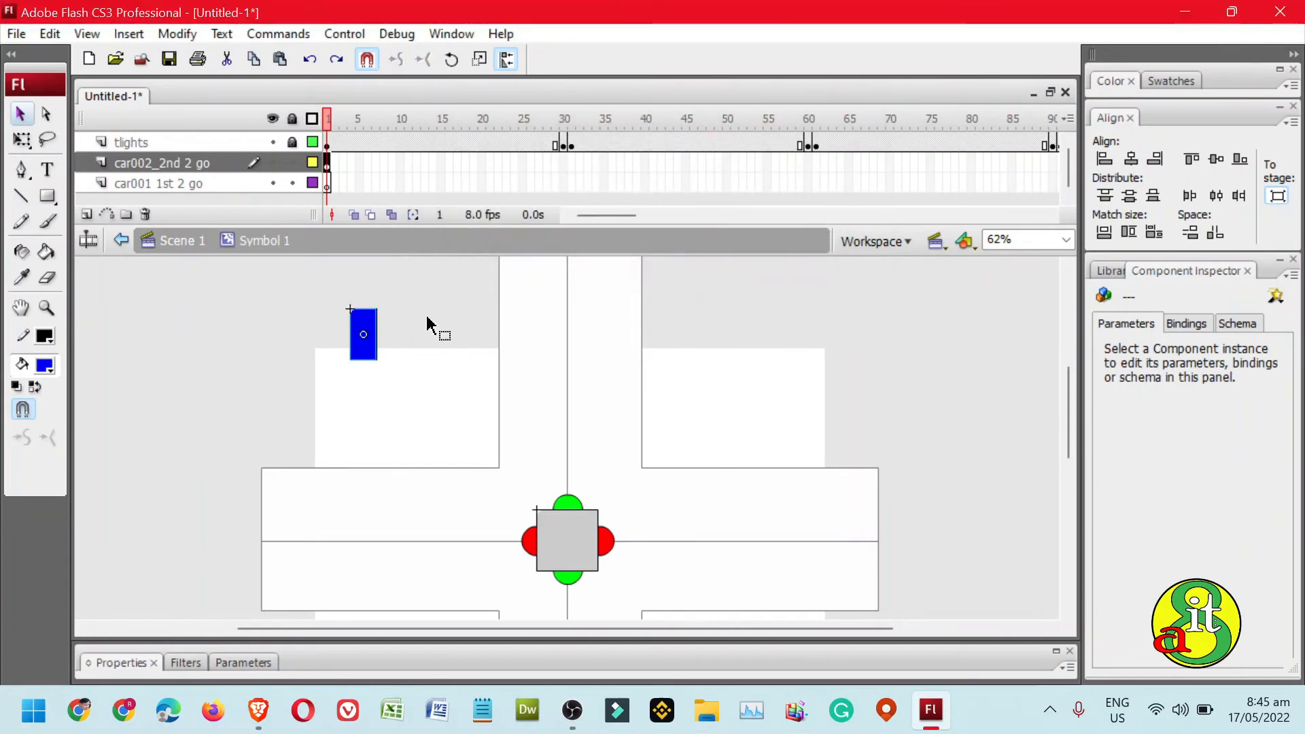
pyautogui.moveTo(370, 346); pyautogui.dragTo(543, 437)
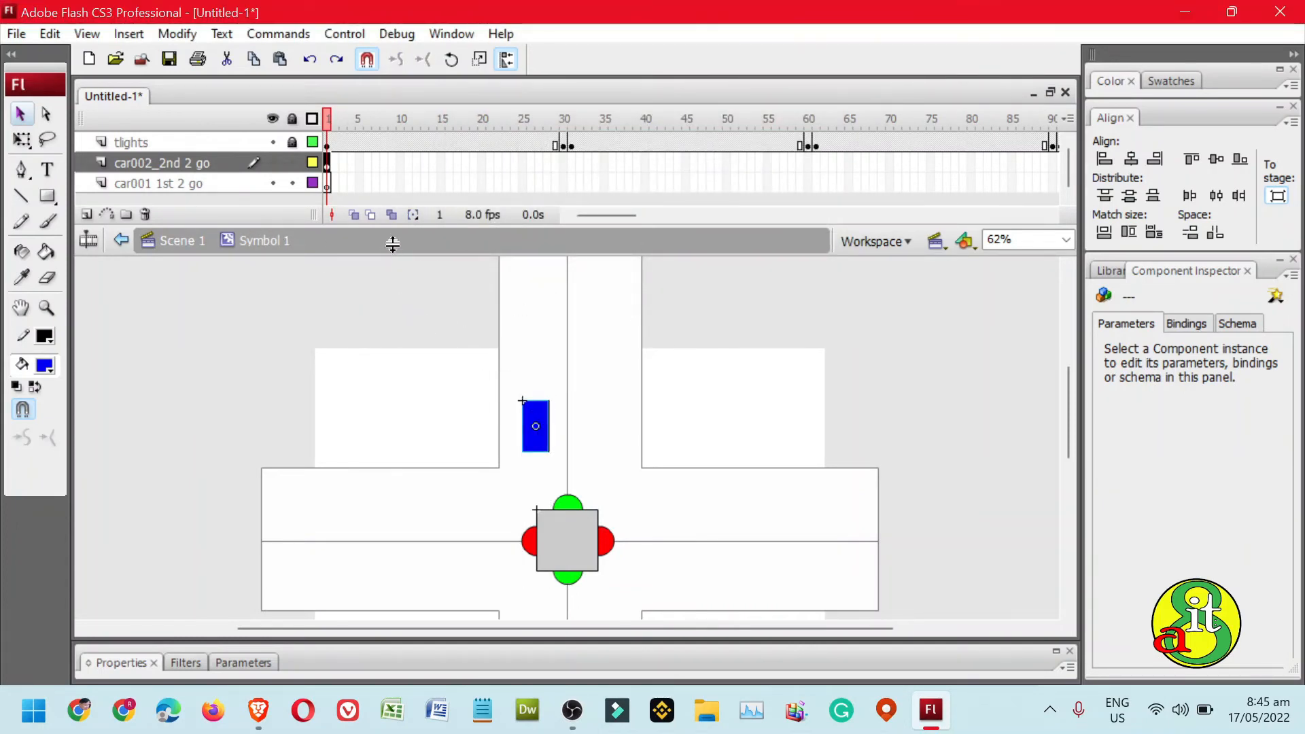
# Draw a small horizontal rectangle with green fill for the first car on the car001 1st 2 go layer, left of the vertical road
pyautogui.click(204, 184)
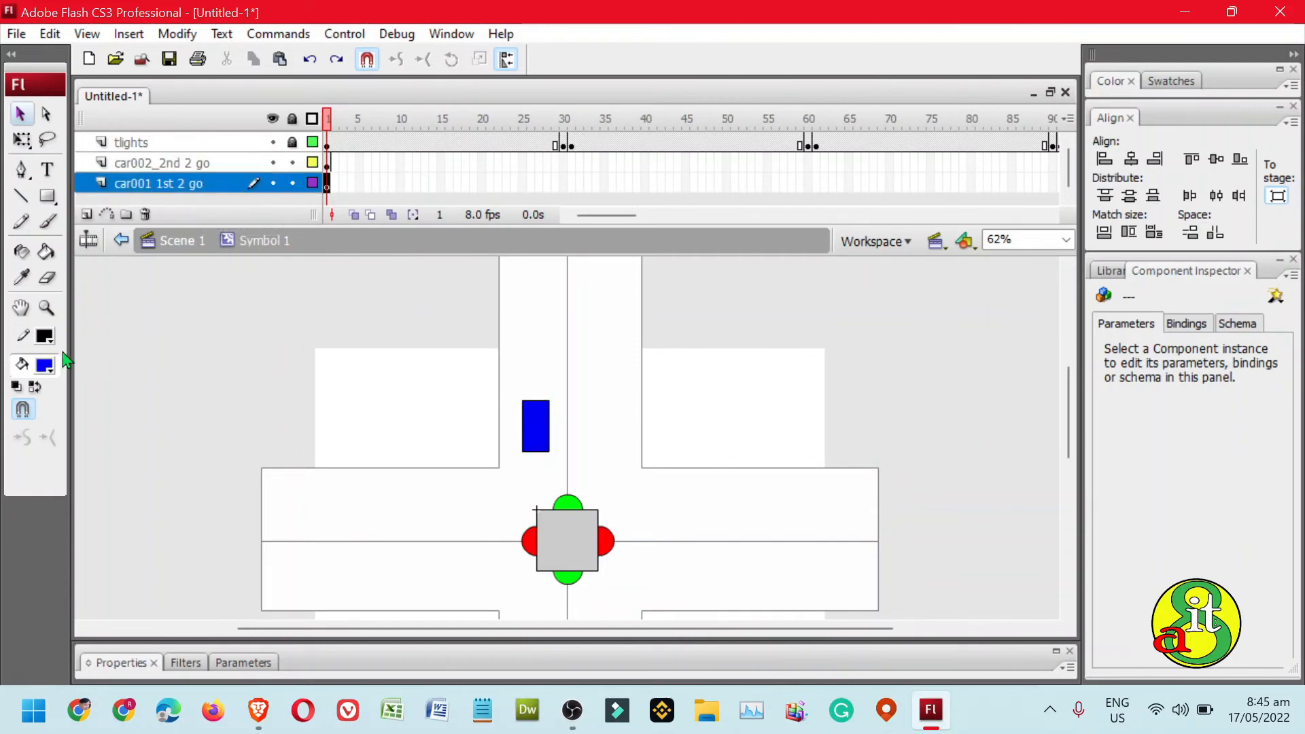
pyautogui.click(45, 365)
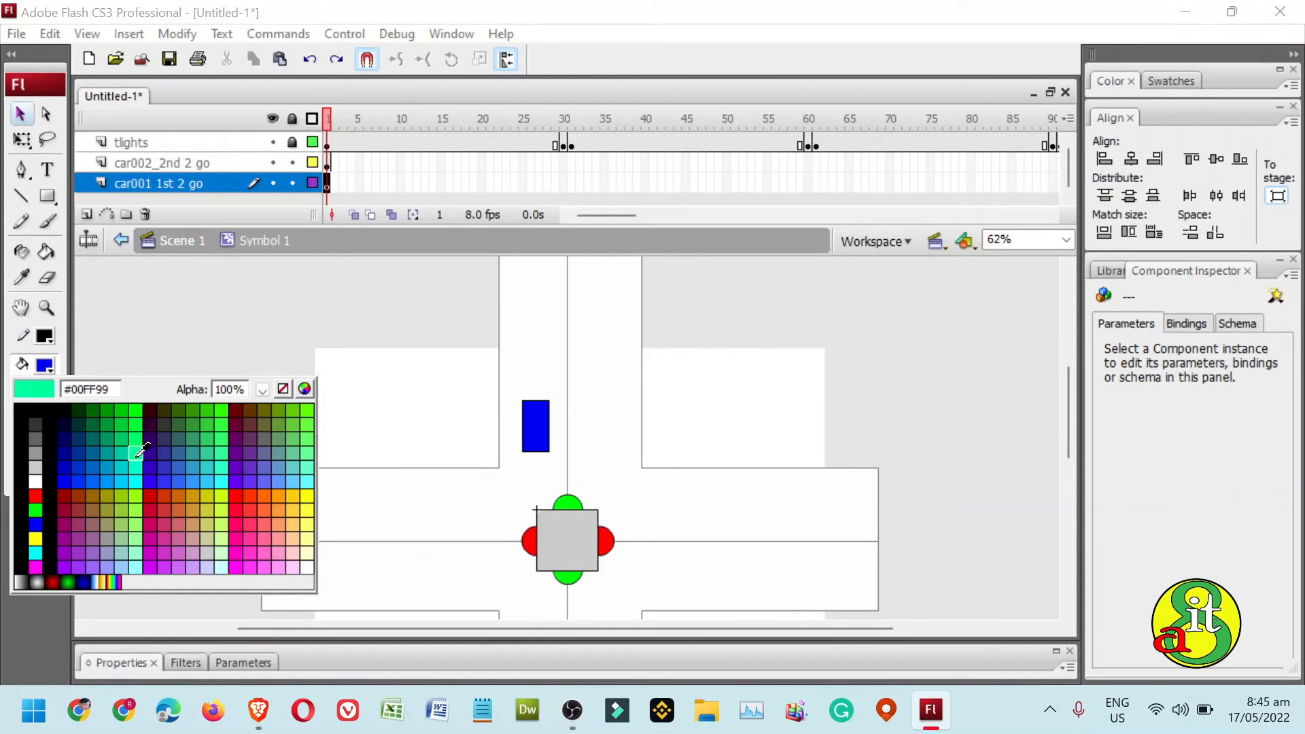
pyautogui.click(34, 510)
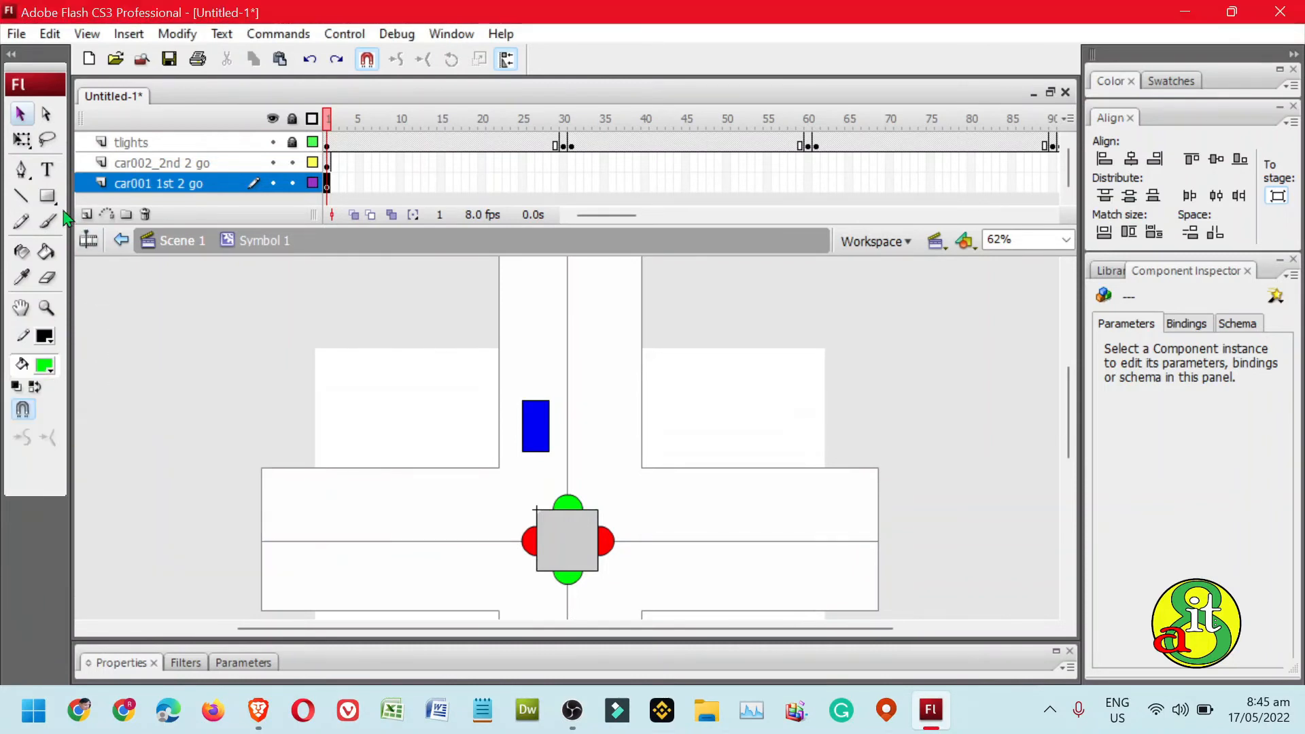
pyautogui.click(47, 196)
pyautogui.moveTo(376, 379); pyautogui.dragTo(432, 402)
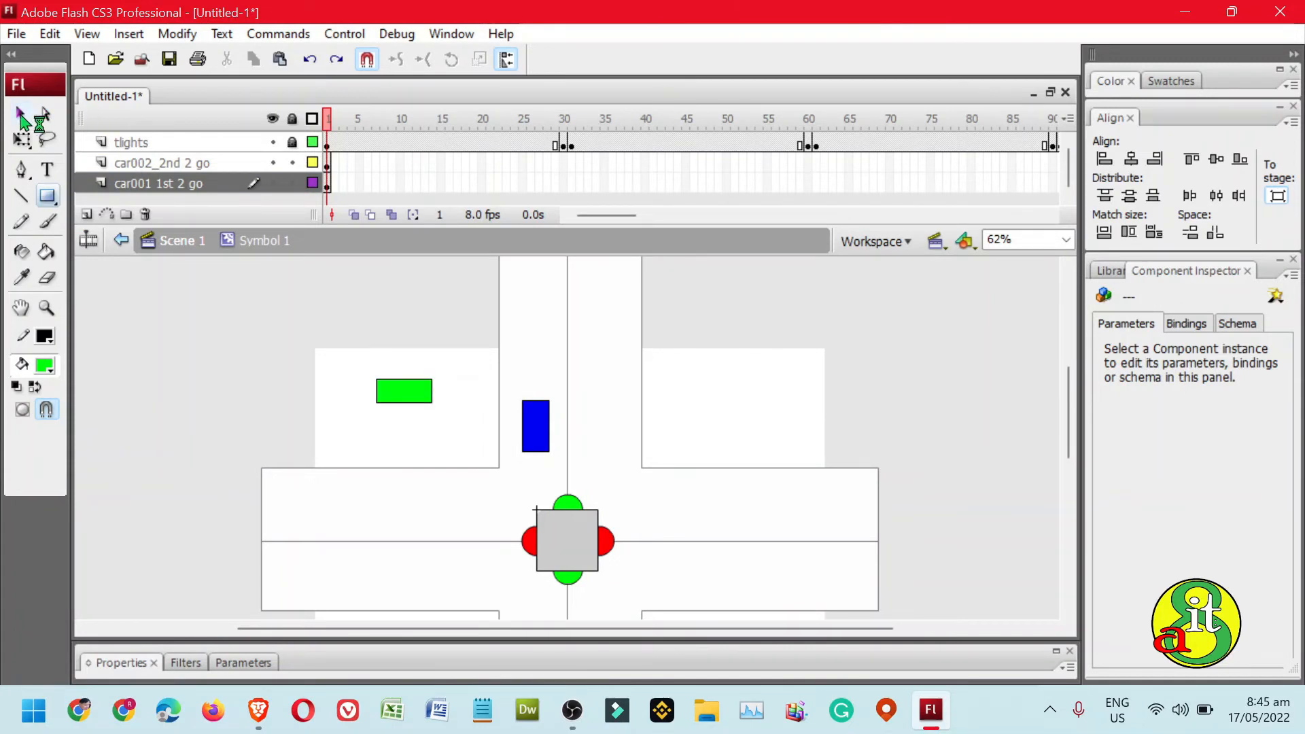
# Convert the green car to a movie clip symbol and place it in the lower lane of the horizontal road, left of the intersection
pyautogui.click(21, 114)
pyautogui.moveTo(338, 346); pyautogui.dragTo(470, 438)
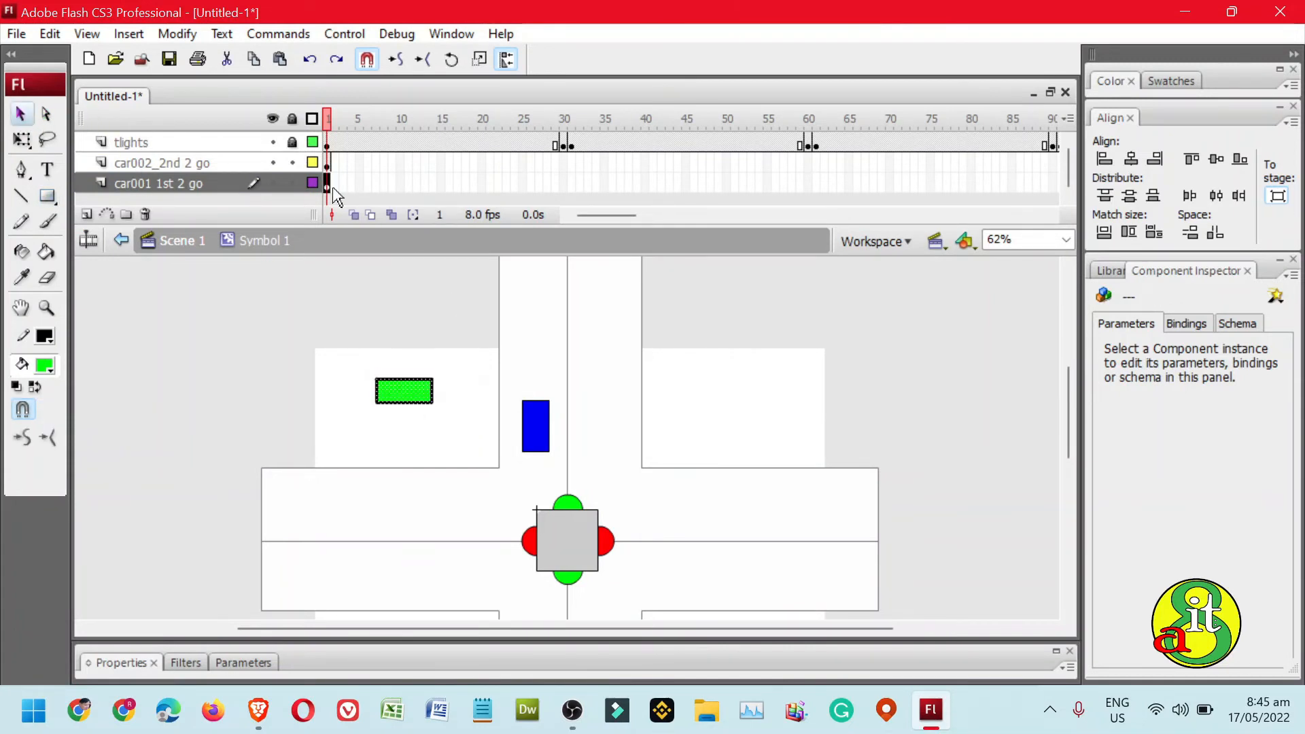
pyautogui.click(179, 33)
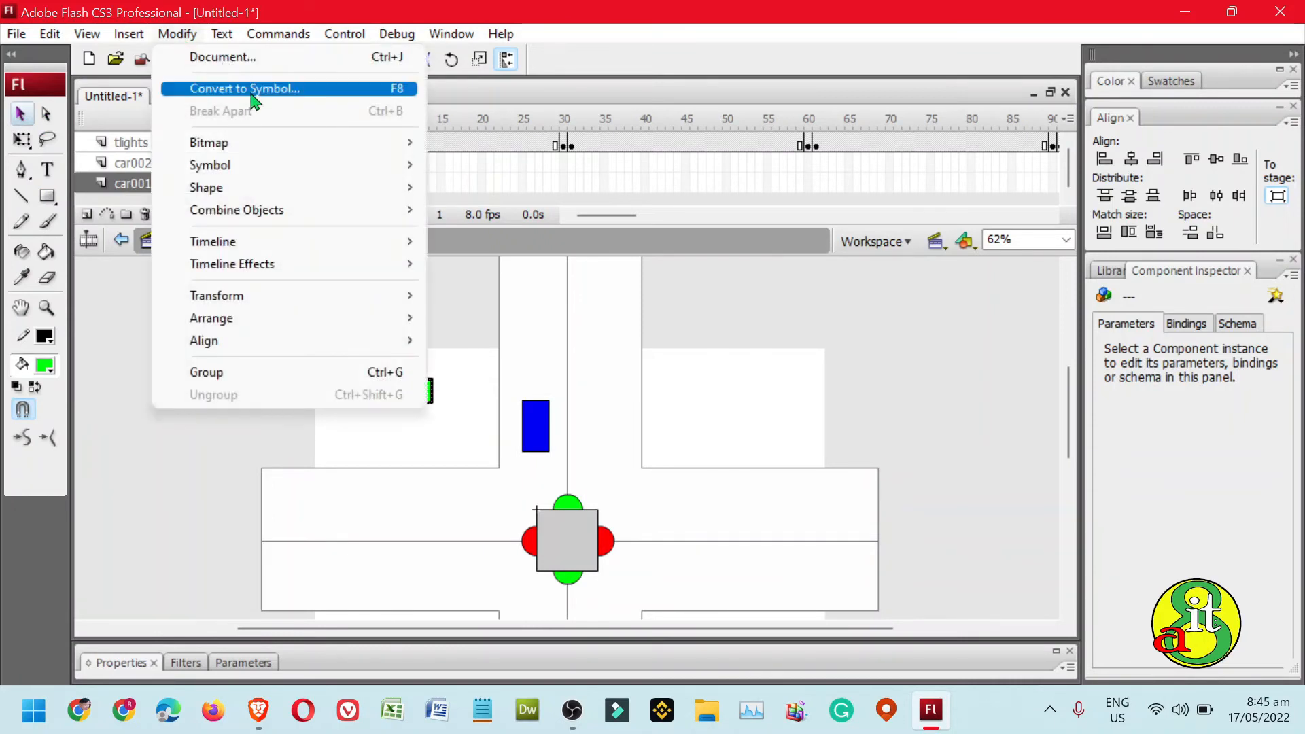
pyautogui.click(251, 91)
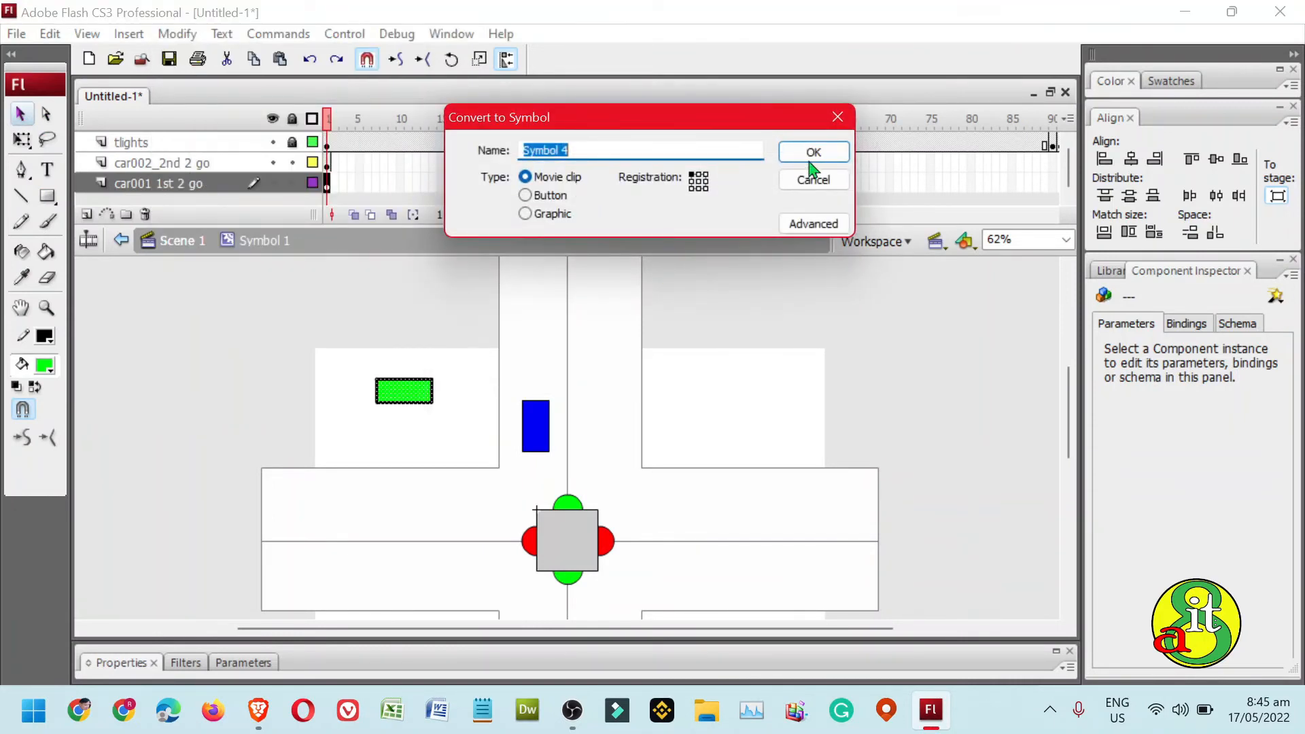
pyautogui.click(814, 151)
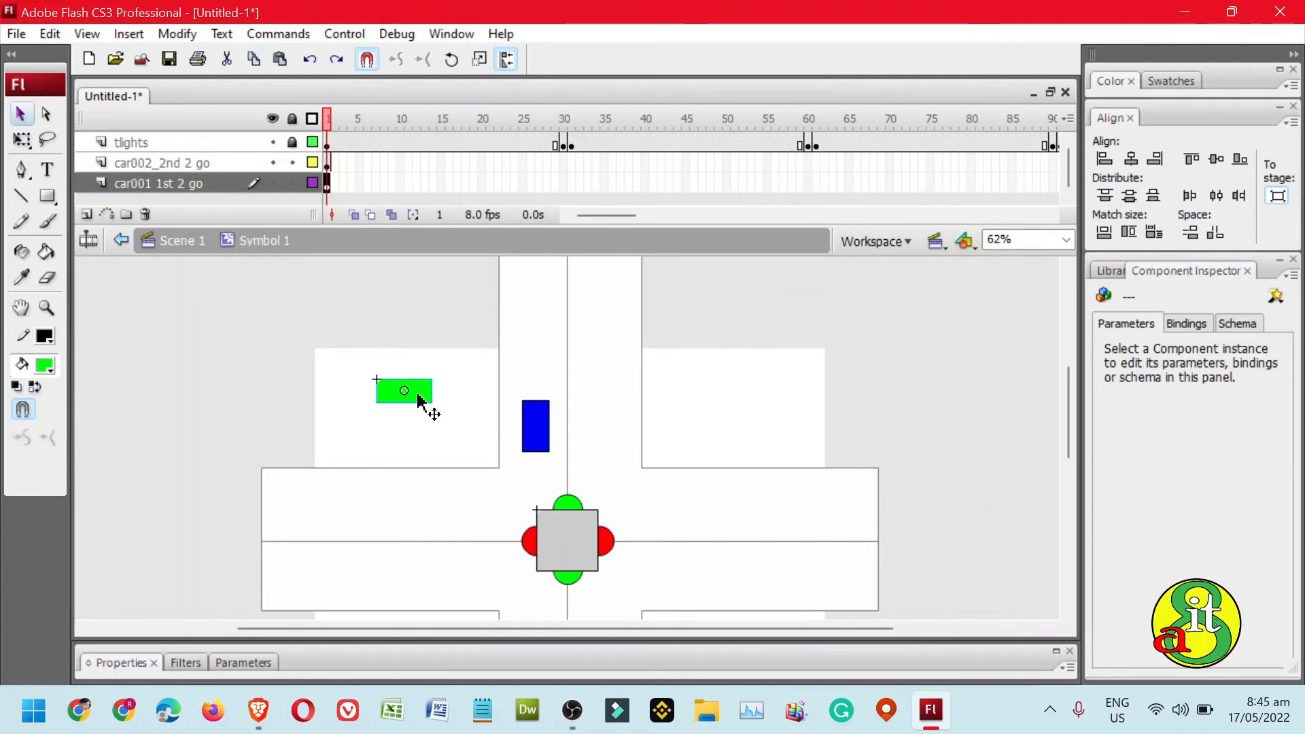
pyautogui.moveTo(423, 406); pyautogui.dragTo(484, 590)
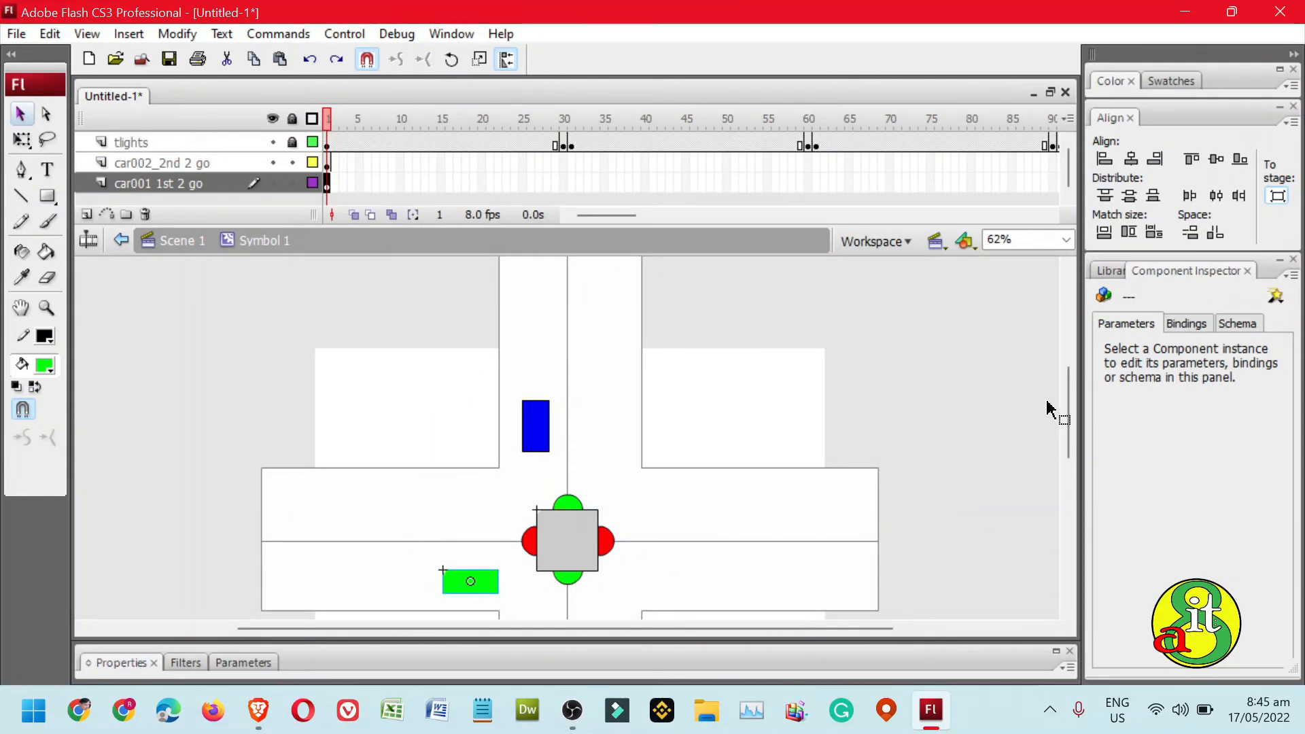
# Shift the blue car slightly down its lane, closer to the intersection
pyautogui.moveTo(1069, 394); pyautogui.dragTo(1073, 414)
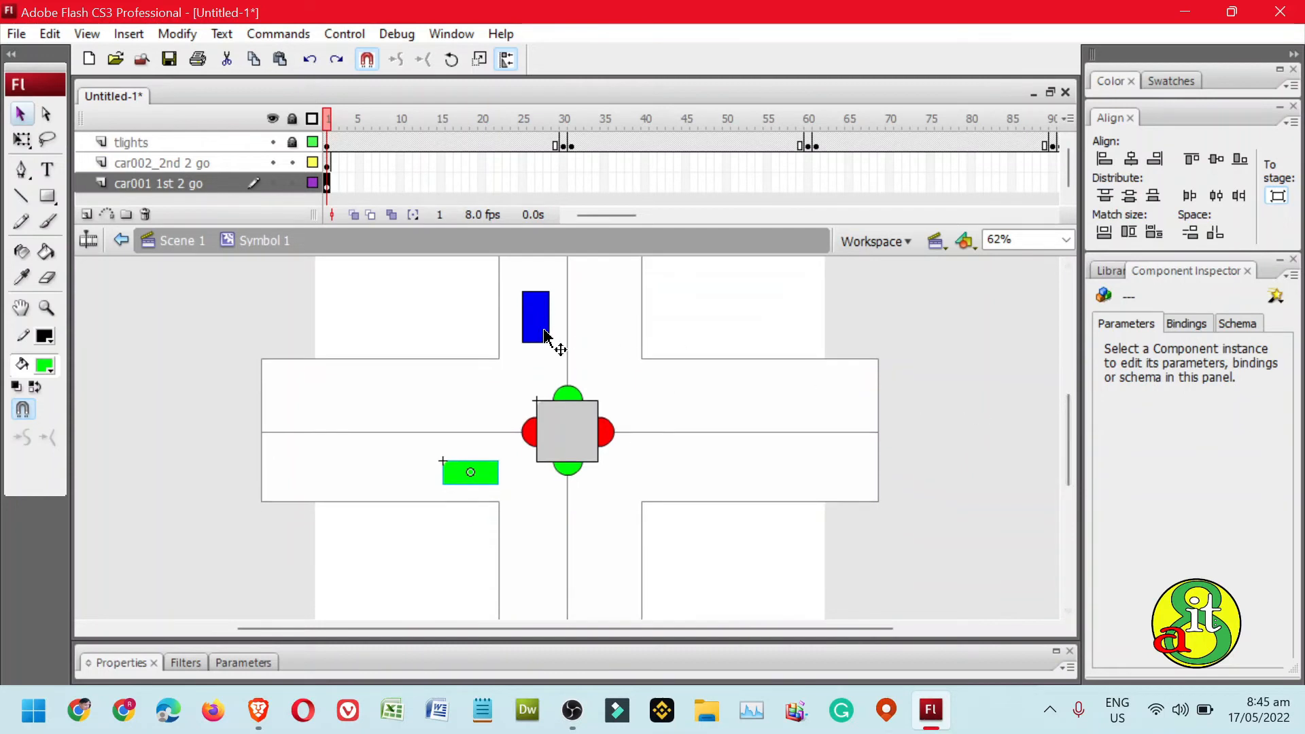
pyautogui.moveTo(545, 329); pyautogui.dragTo(542, 343)
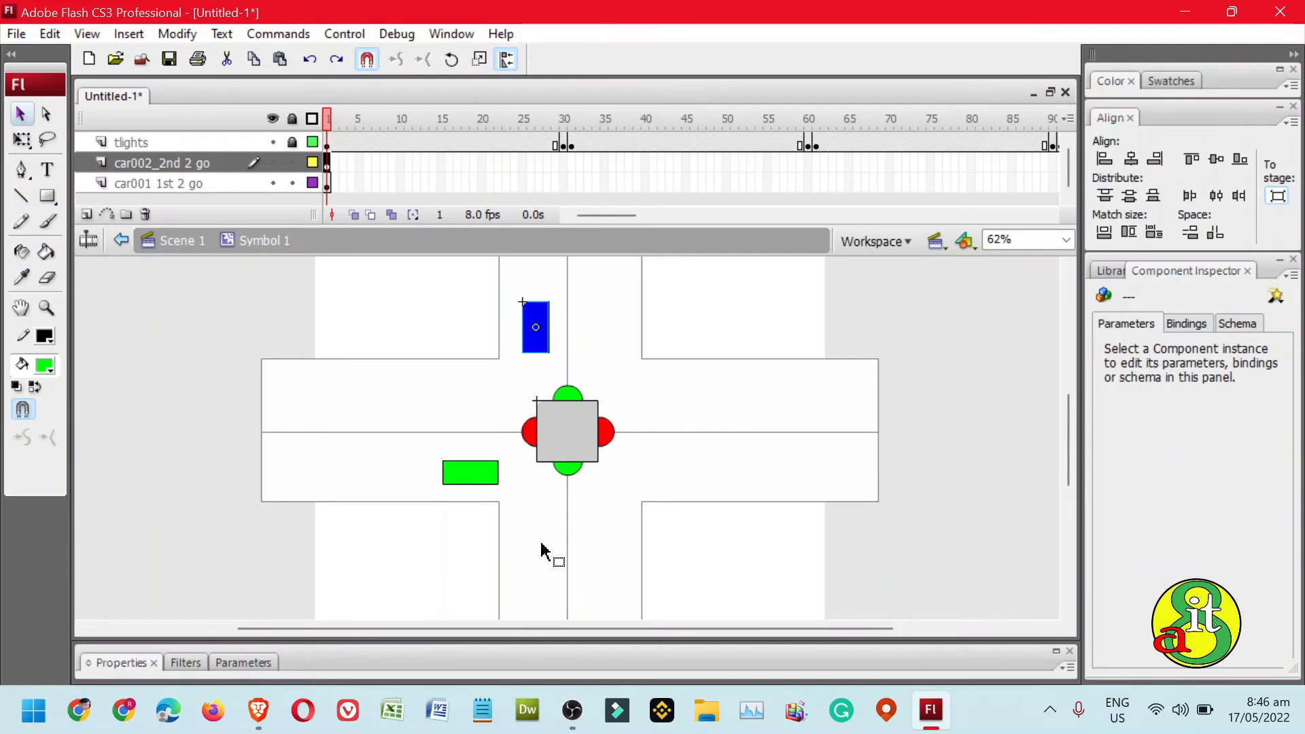
pyautogui.click(483, 481)
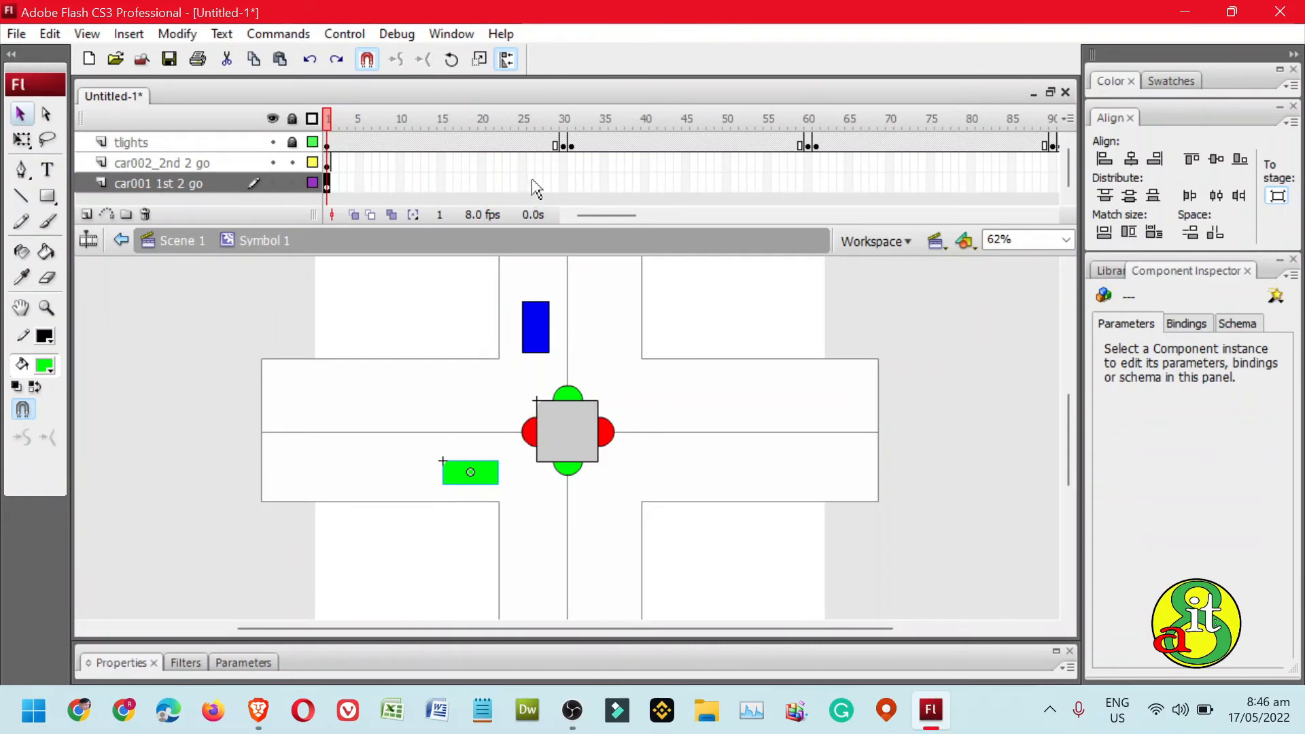
# Insert keyframes at frame 30 on the car002_2nd 2 go and car001 1st 2 go layers
pyautogui.click(566, 165)
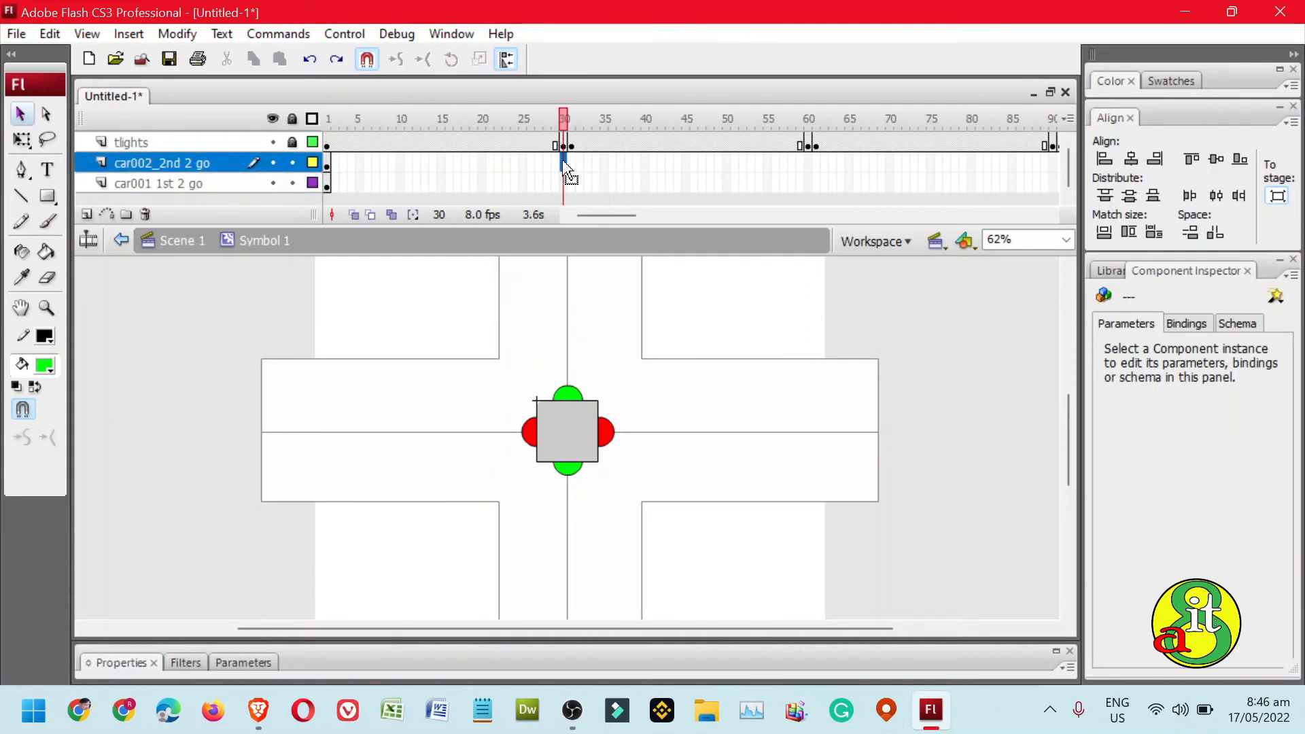
pyautogui.rightClick(564, 166)
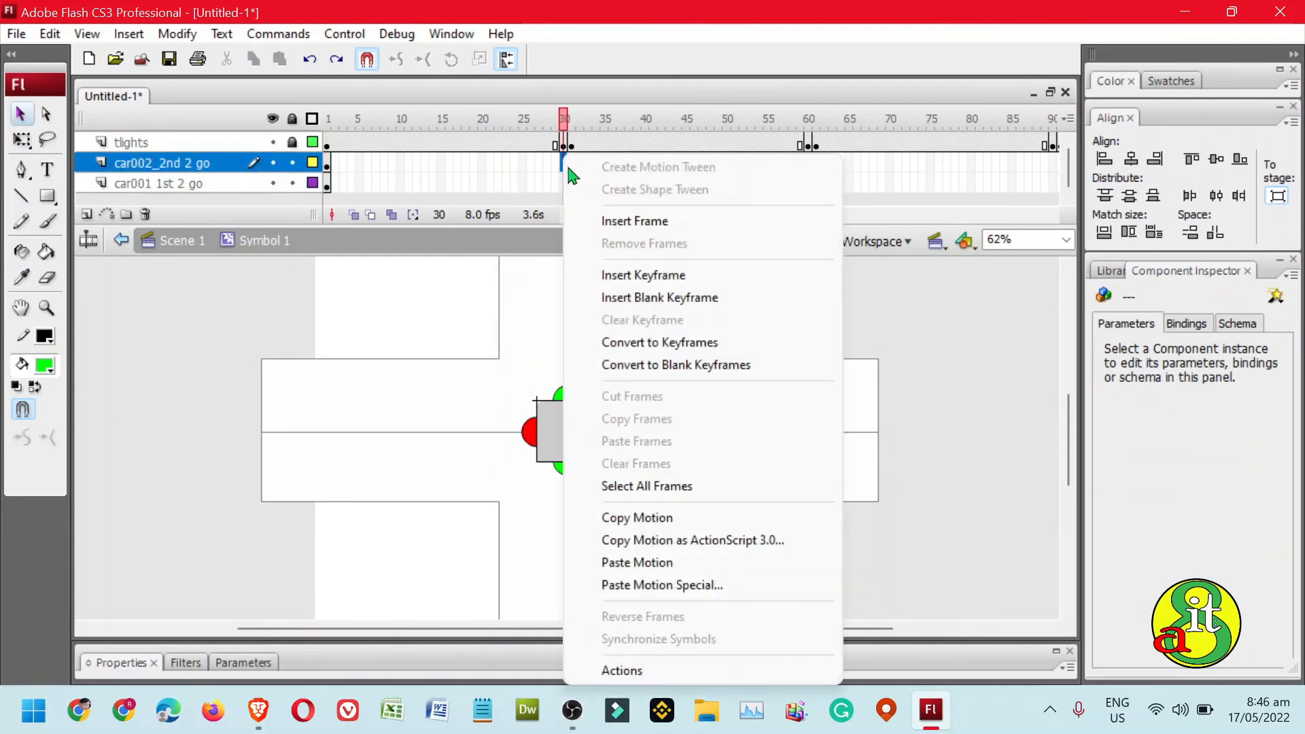
pyautogui.click(635, 275)
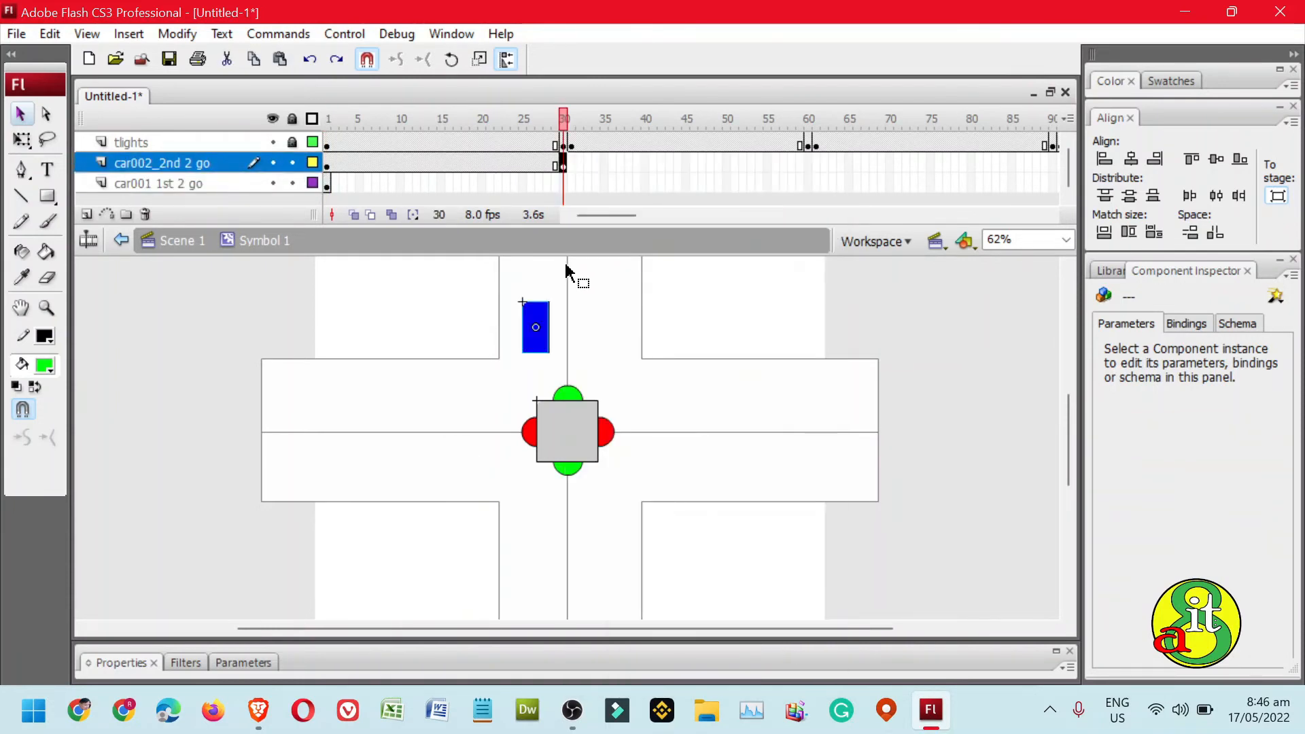
pyautogui.click(562, 184)
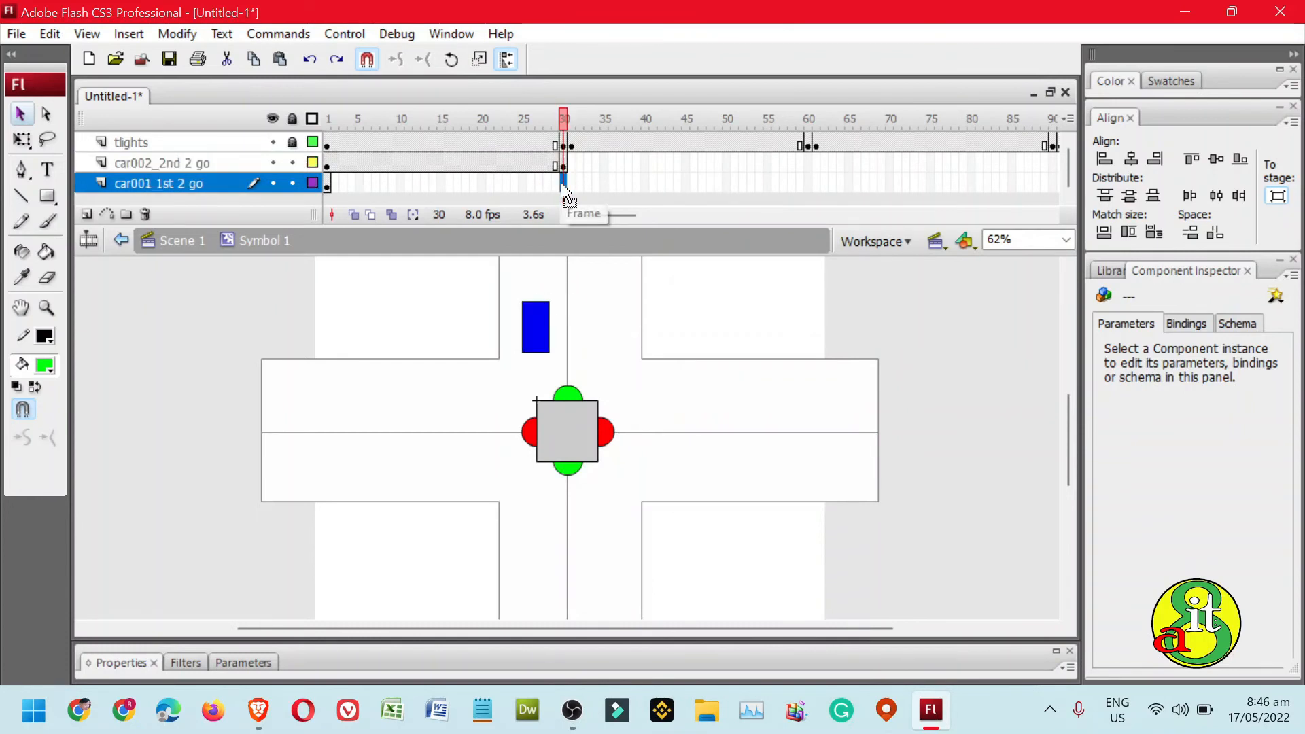
pyautogui.rightClick(561, 184)
pyautogui.click(605, 275)
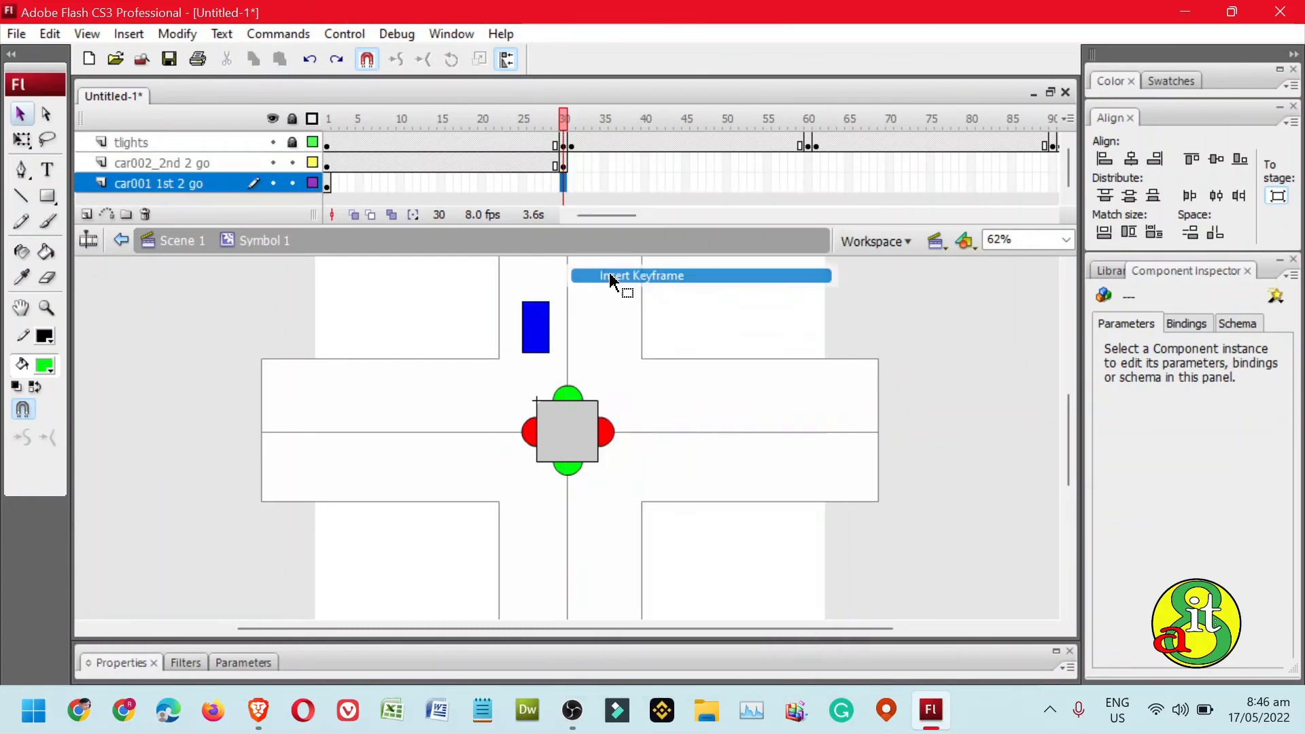
# At frame 30, move the blue car straight down through the intersection to near the lower end of the vertical road
pyautogui.click(564, 166)
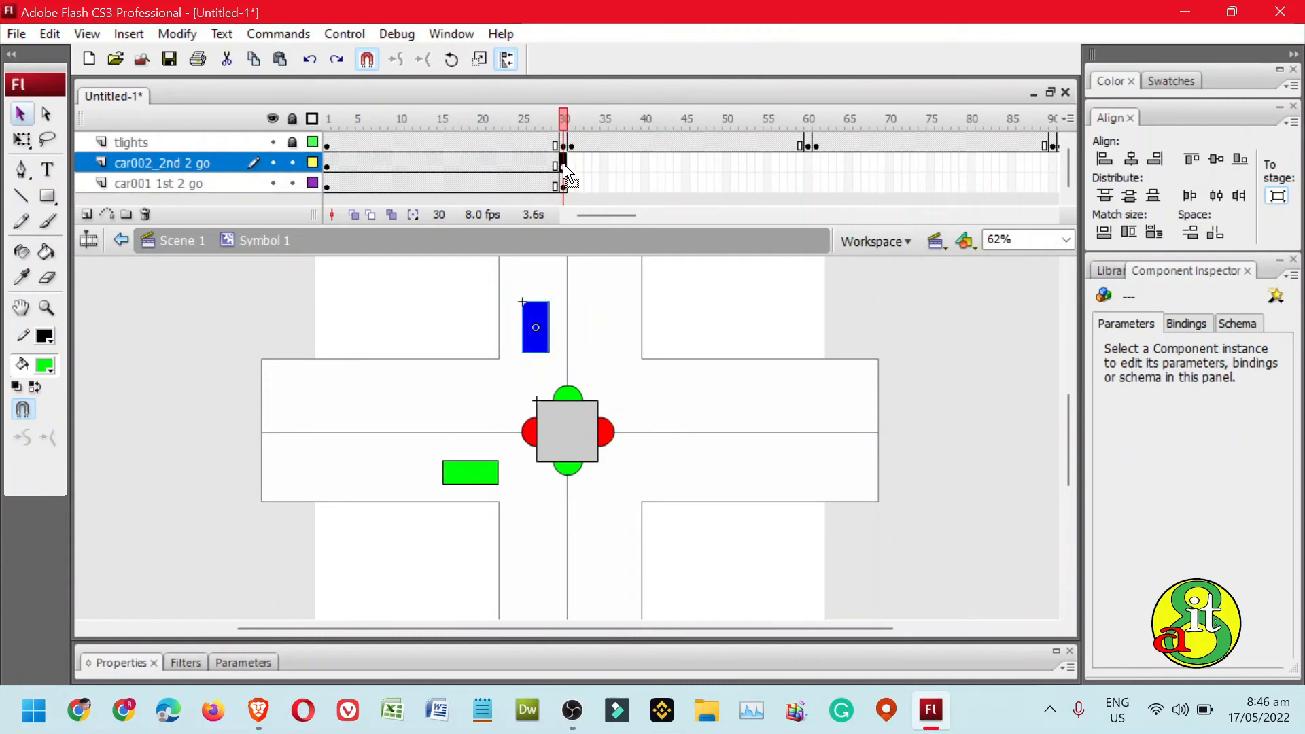
pyautogui.click(541, 345)
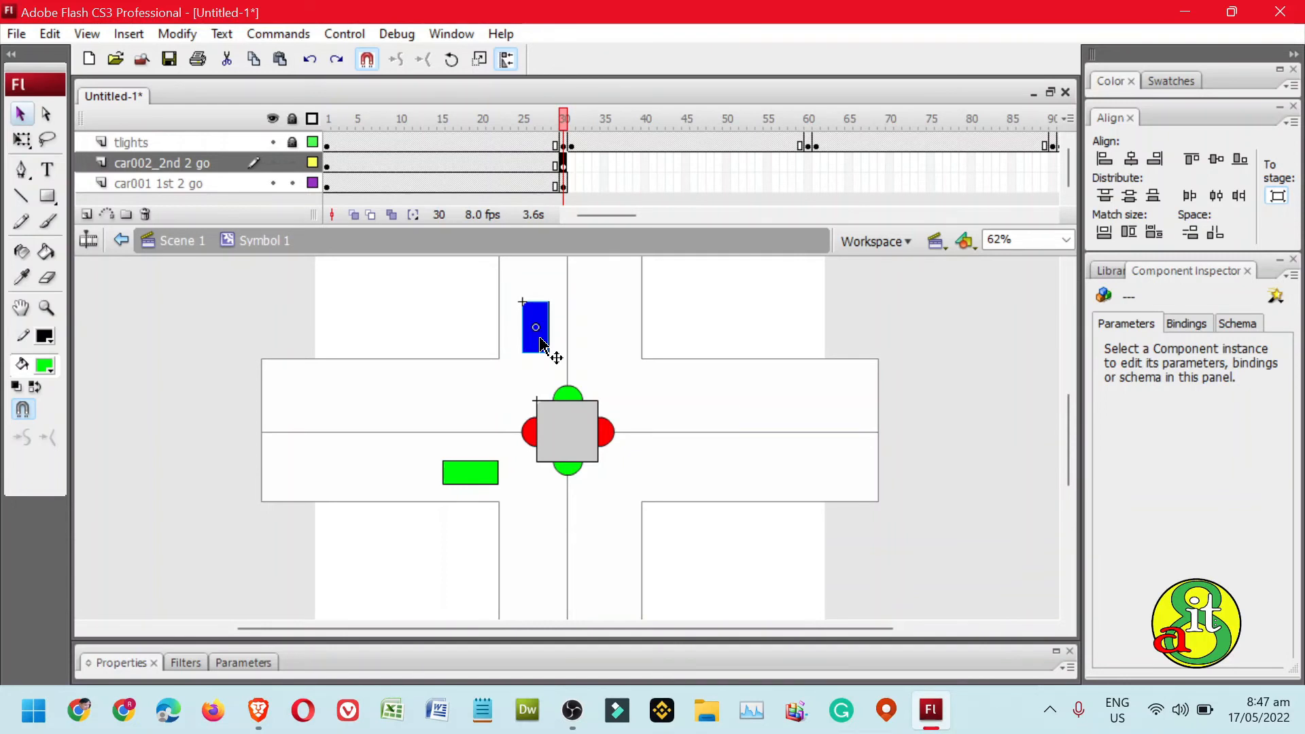
pyautogui.hotkey('shift', 'Down')
pyautogui.hotkey('shift', 'Down')
pyautogui.hotkey('shift', 'Down')
pyautogui.hotkey('shift', 'Down')
pyautogui.hotkey('shift', 'Down')
pyautogui.hotkey('shift', 'Down')
pyautogui.hotkey('shift', 'Down')
pyautogui.hotkey('shift', 'Down')
pyautogui.hotkey('shift', 'Down')
pyautogui.hotkey('shift', 'Down')
pyautogui.hotkey('shift', 'Down')
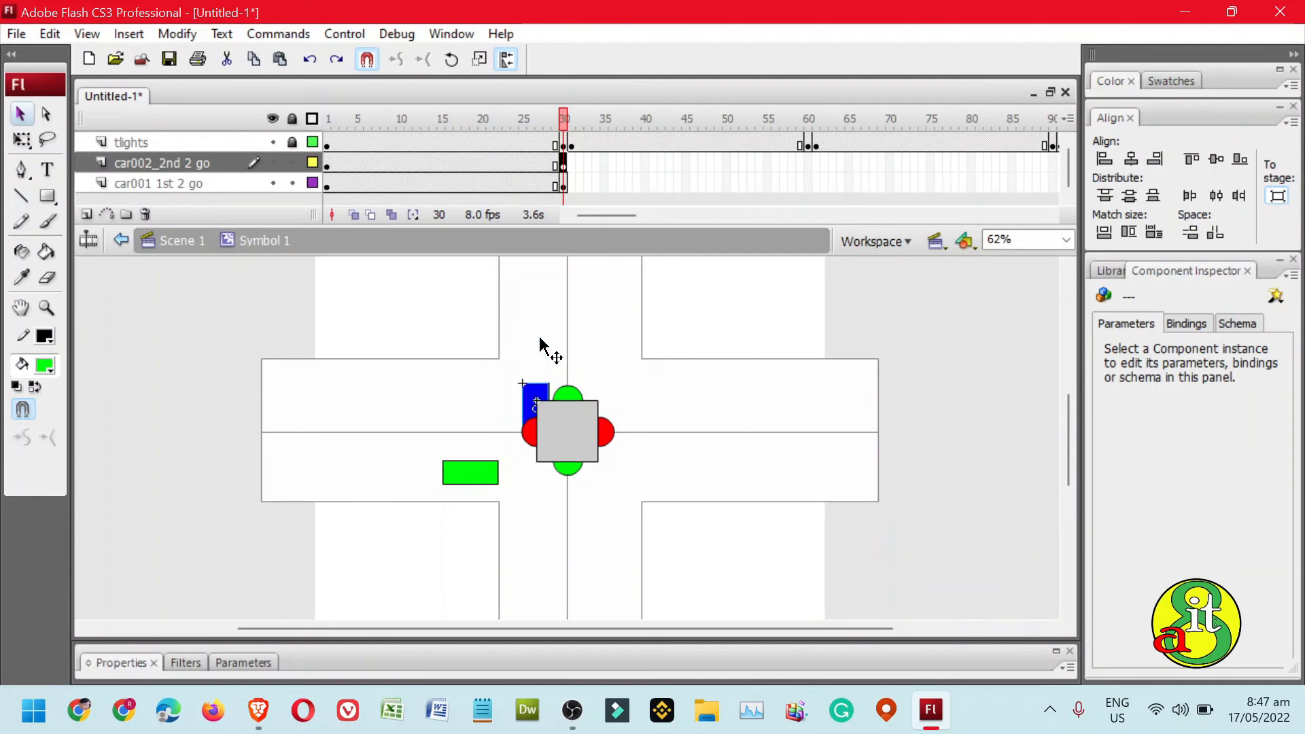
pyautogui.hotkey('shift', 'Down')
pyautogui.hotkey('shift', 'Down')
pyautogui.hotkey('shift', 'Down')
pyautogui.hotkey('shift', 'Down')
pyautogui.hotkey('shift', 'Down')
pyautogui.hotkey('shift', 'Down')
pyautogui.hotkey('shift', 'Down')
pyautogui.hotkey('shift', 'Down')
pyautogui.hotkey('shift', 'Down')
pyautogui.hotkey('shift', 'Down')
pyautogui.hotkey('shift', 'Down')
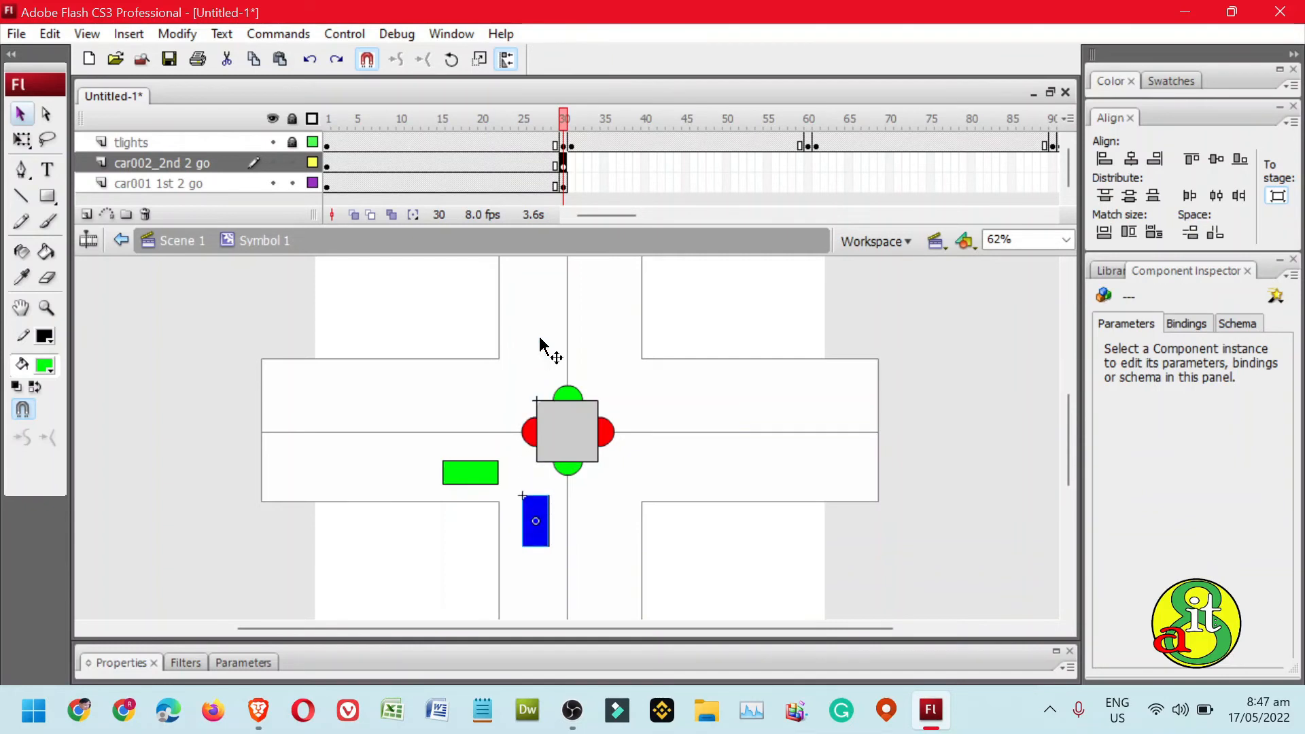
pyautogui.hotkey('shift', 'Down')
pyautogui.hotkey('shift', 'Down')
pyautogui.hotkey('shift', 'Down')
pyautogui.hotkey('shift', 'Down')
pyautogui.hotkey('shift', 'Down')
pyautogui.hotkey('shift', 'Down')
pyautogui.hotkey('shift', 'Down')
pyautogui.hotkey('shift', 'Down')
pyautogui.hotkey('shift', 'Down')
pyautogui.hotkey('shift', 'Down')
pyautogui.click(540, 338)
pyautogui.hotkey('ctrl', '-')
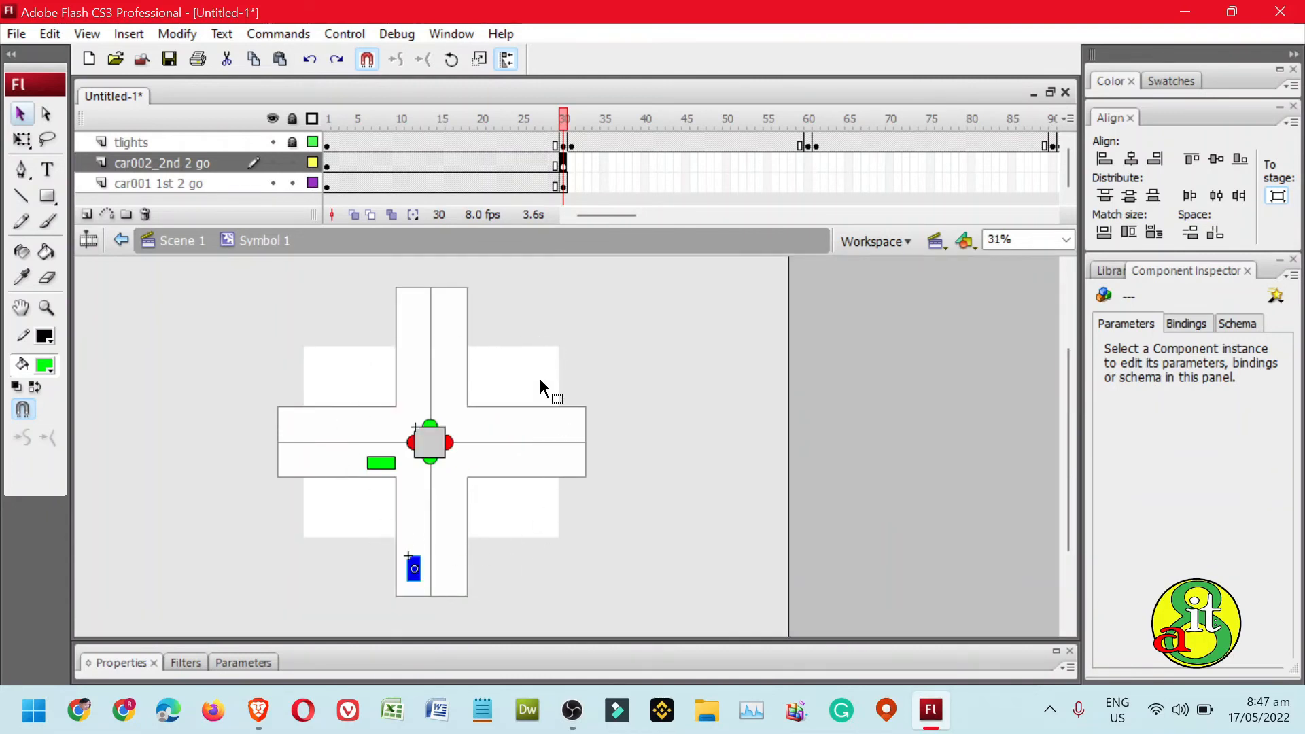
# Insert keyframes at frame 60 on both car layers
pyautogui.click(811, 168)
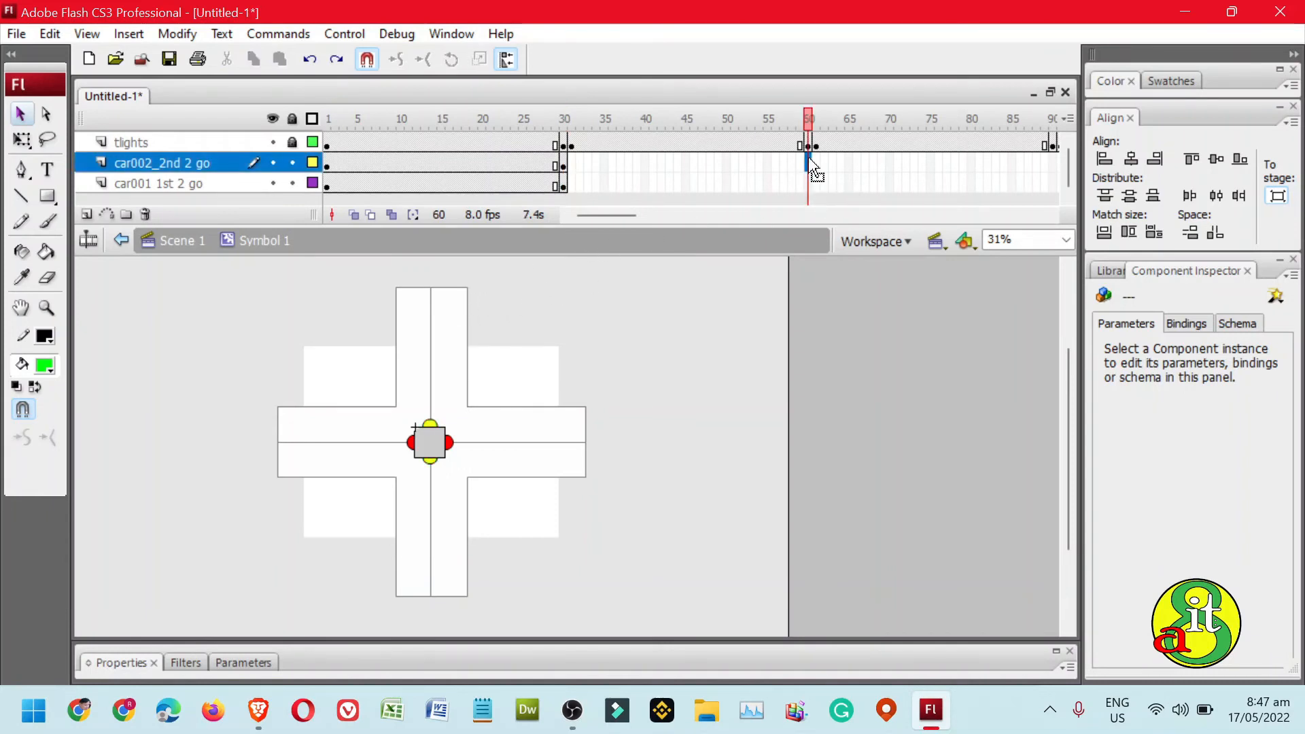
pyautogui.rightClick(811, 168)
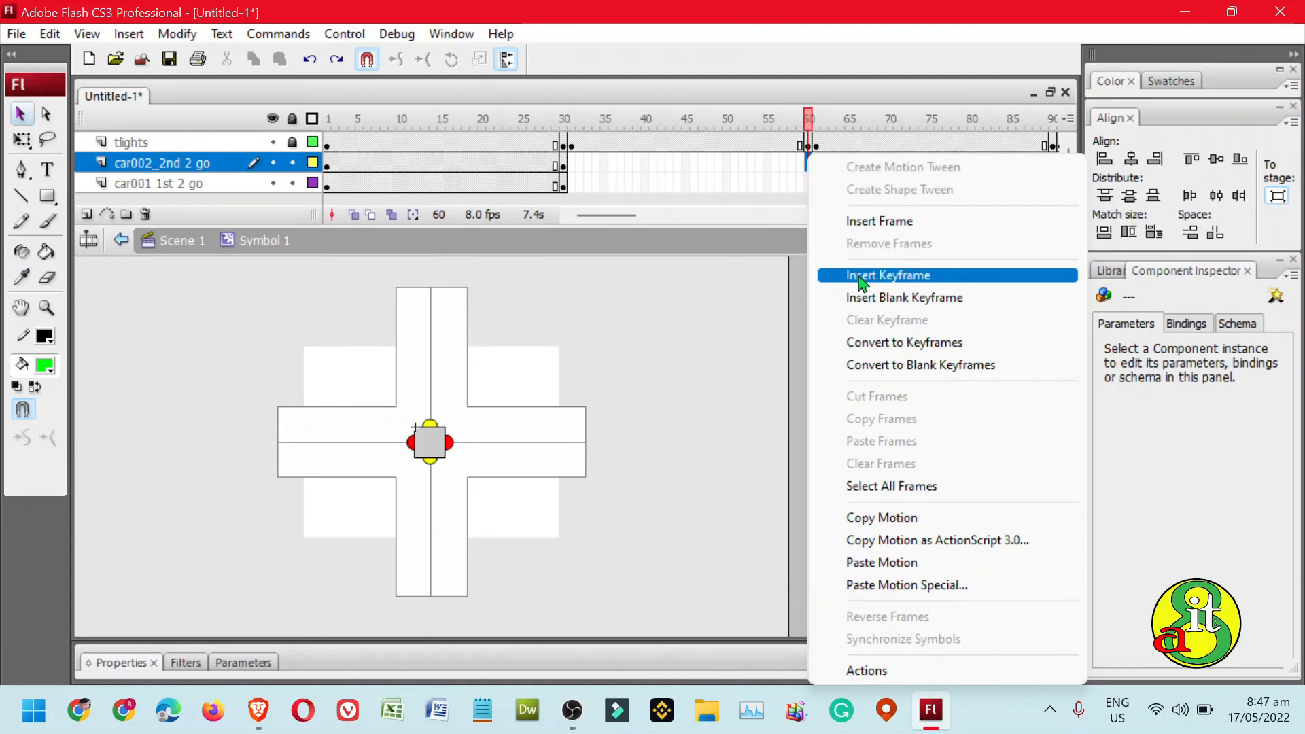
pyautogui.click(861, 276)
pyautogui.click(810, 185)
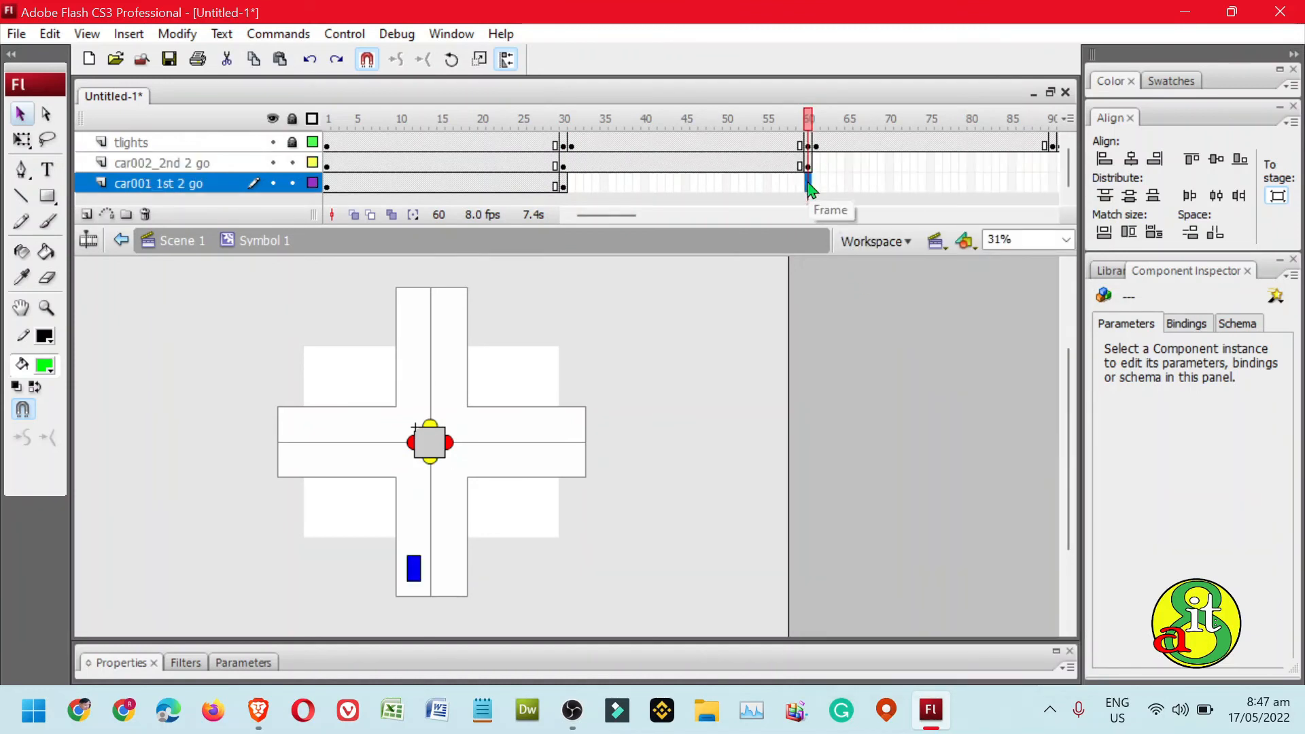
pyautogui.rightClick(810, 186)
pyautogui.click(858, 276)
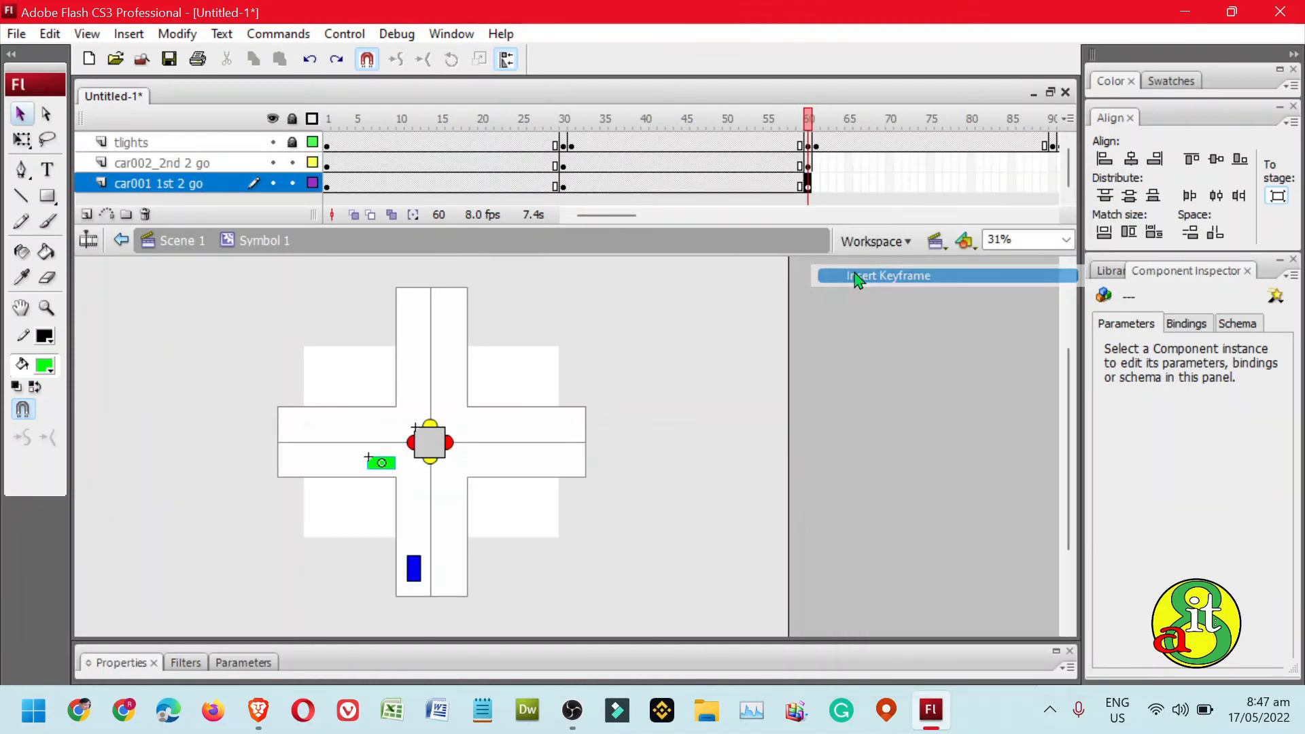
# At frame 60, rotate the blue car about 45 degrees counterclockwise and shift it onto the vertical road's centre line
pyautogui.click(415, 571)
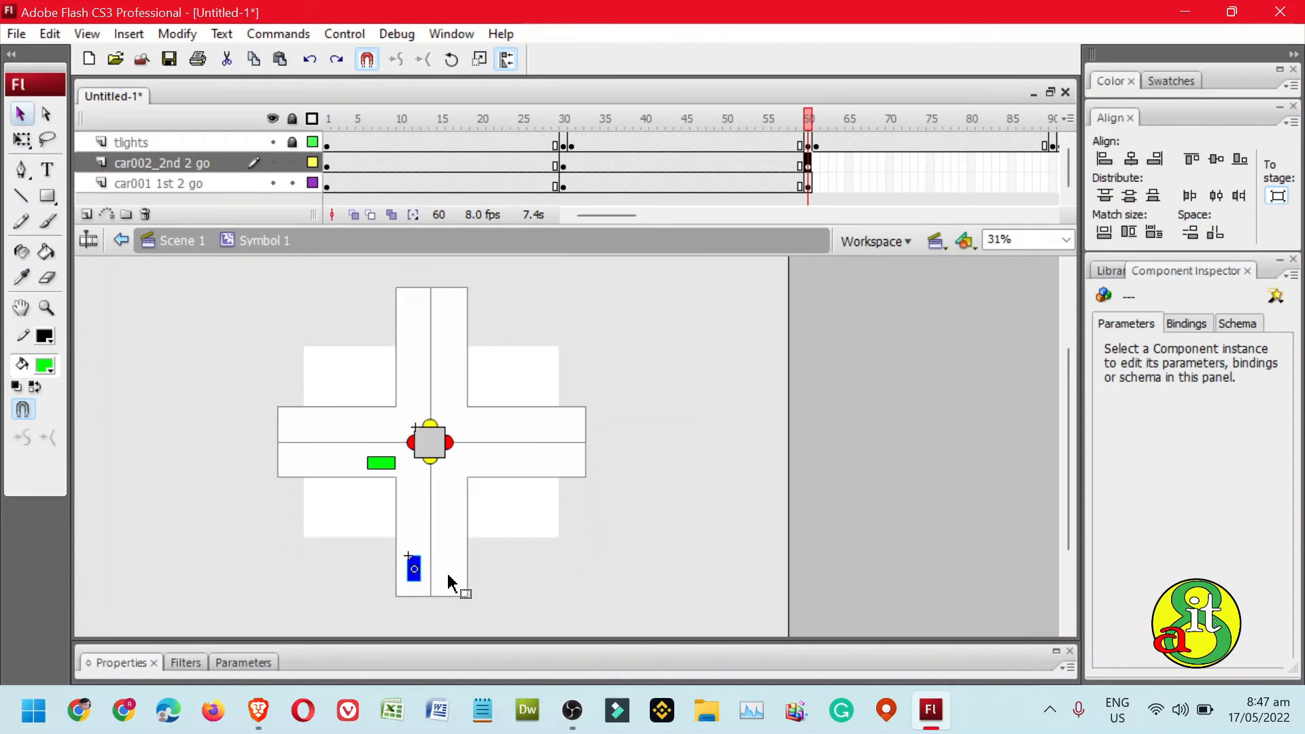
pyautogui.press('z')
pyautogui.moveTo(385, 530); pyautogui.dragTo(489, 610)
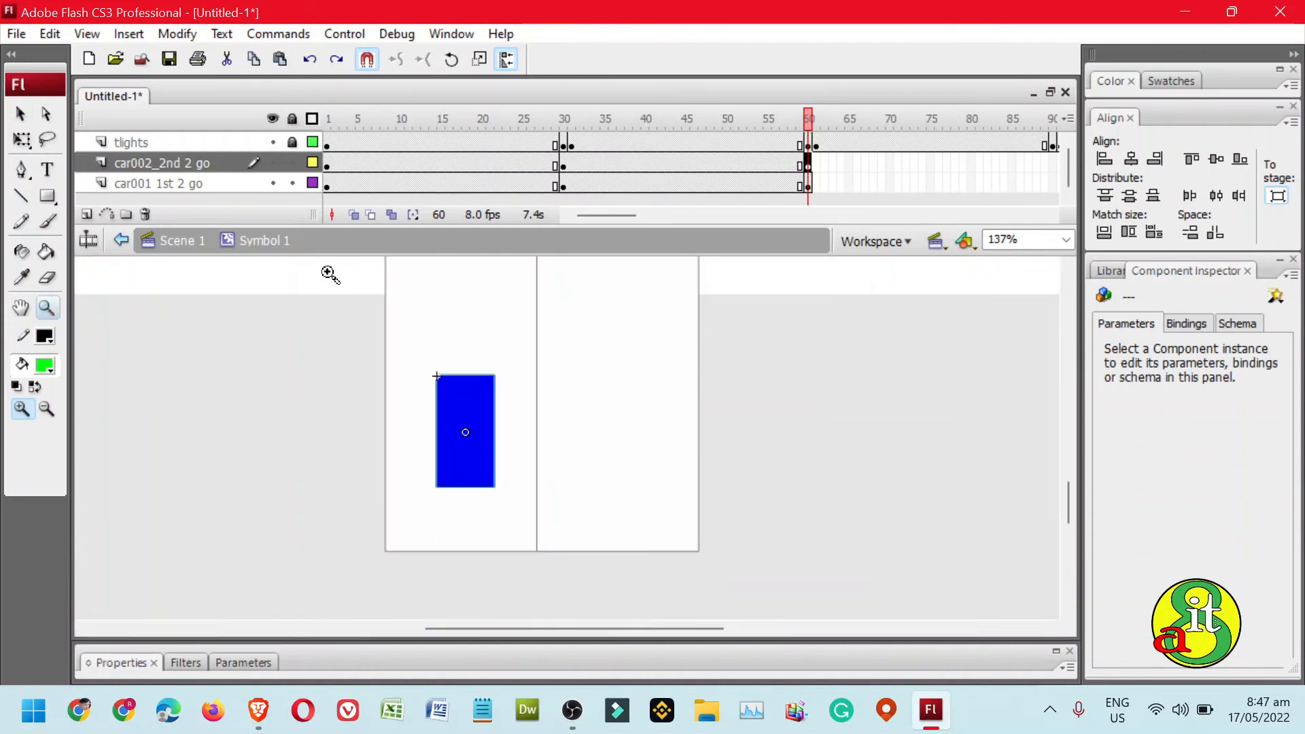
pyautogui.click(23, 141)
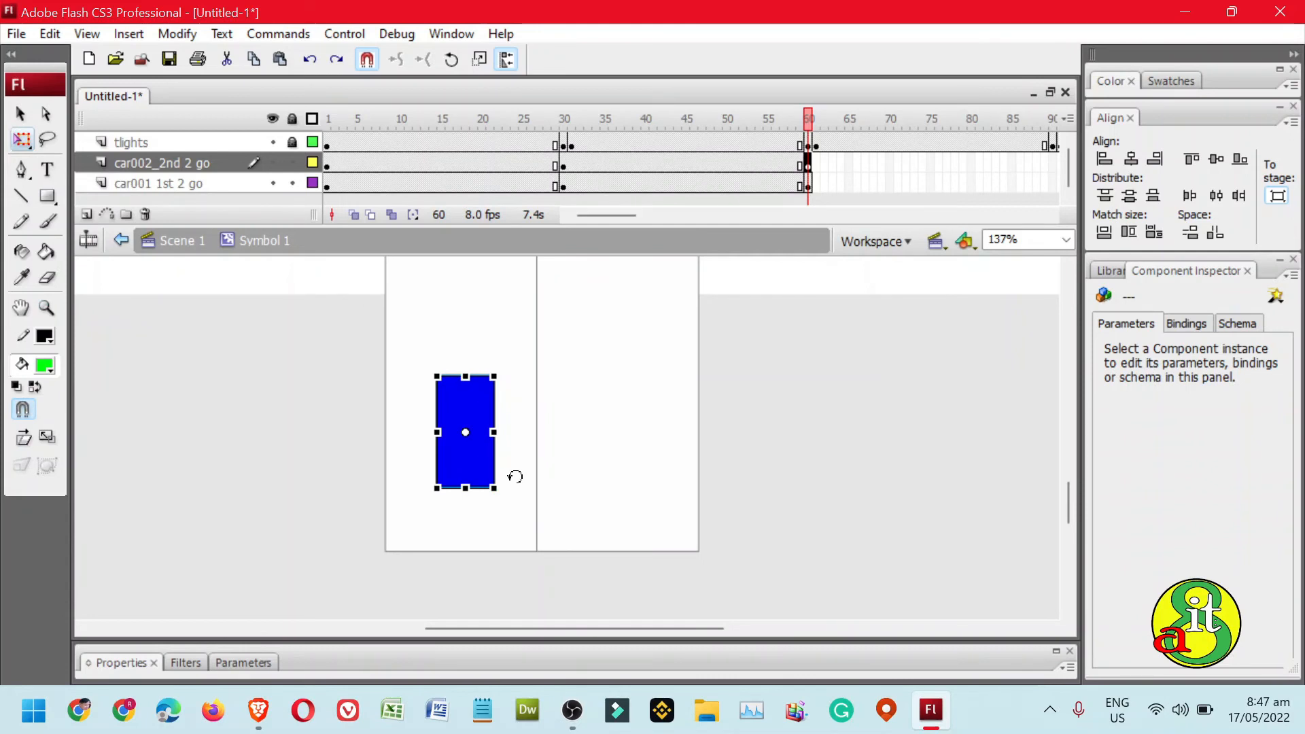
pyautogui.moveTo(515, 476); pyautogui.dragTo(549, 443)
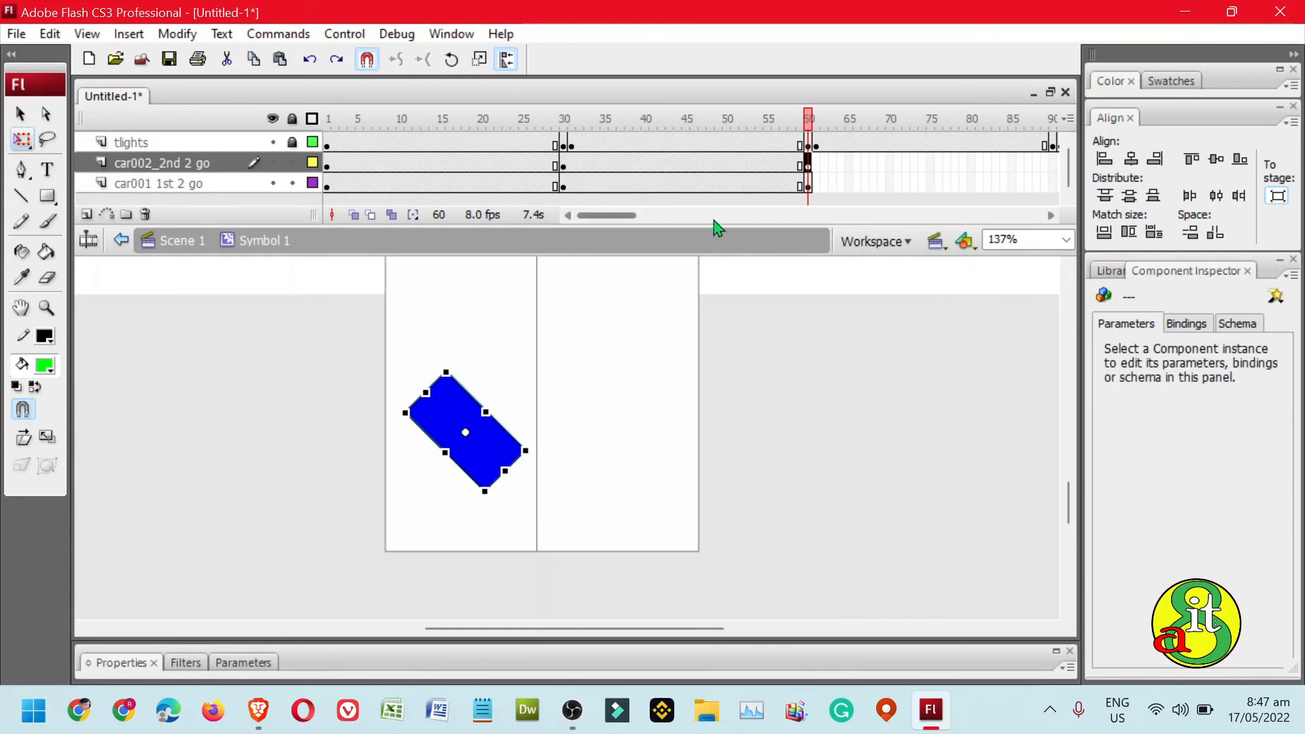
pyautogui.hotkey('ctrl', '-')
pyautogui.hotkey('ctrl', '-')
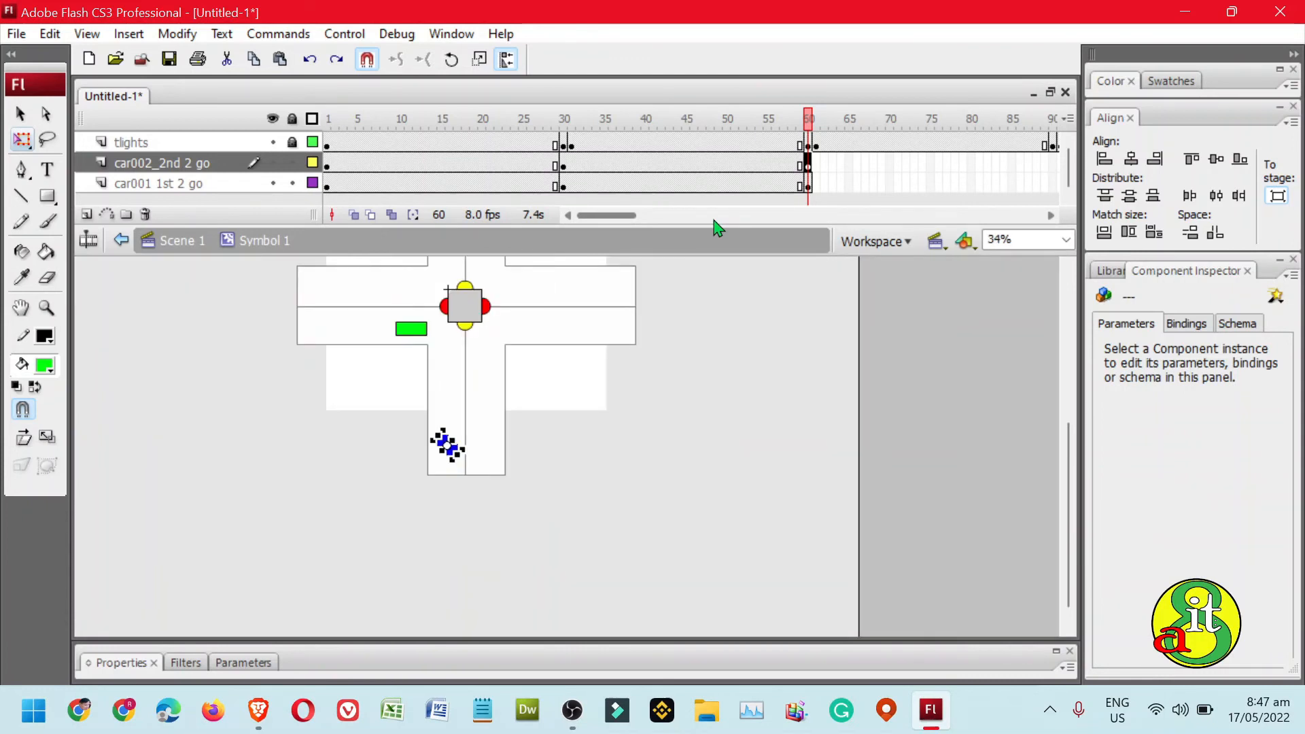
pyautogui.click(21, 114)
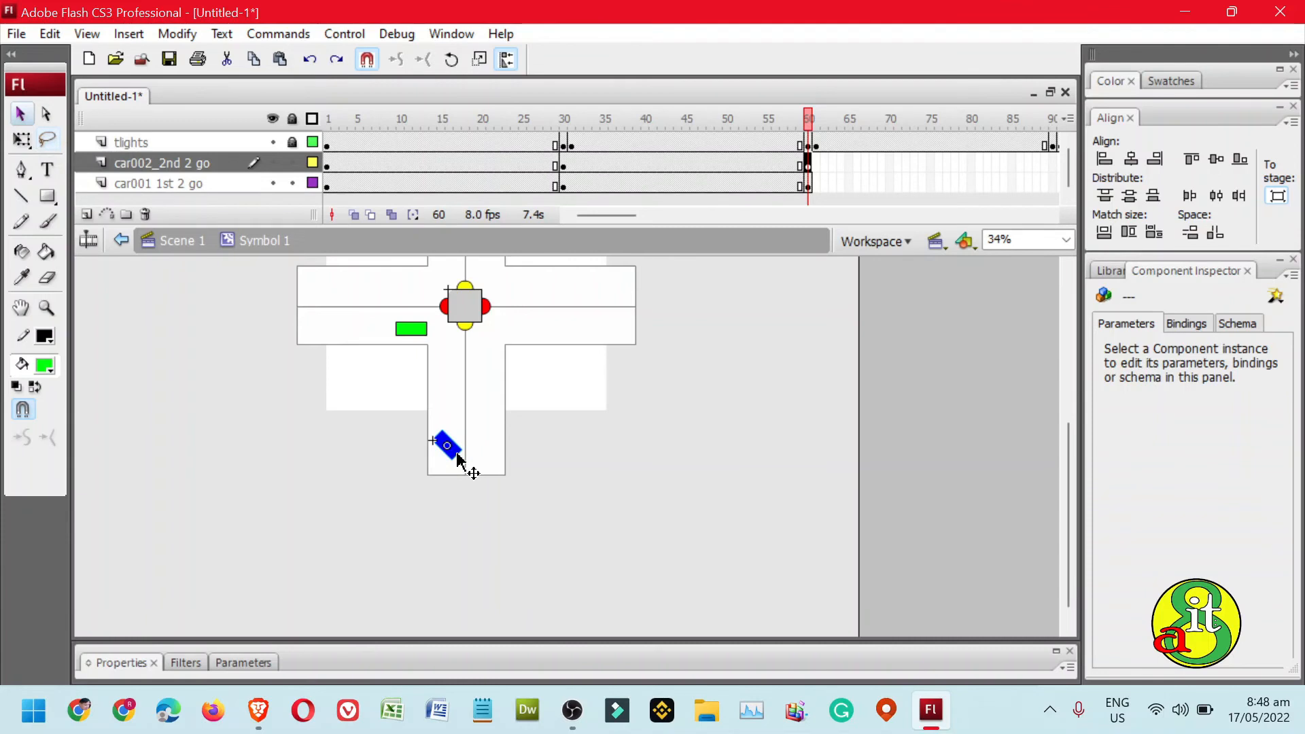
pyautogui.moveTo(457, 458); pyautogui.dragTo(481, 466)
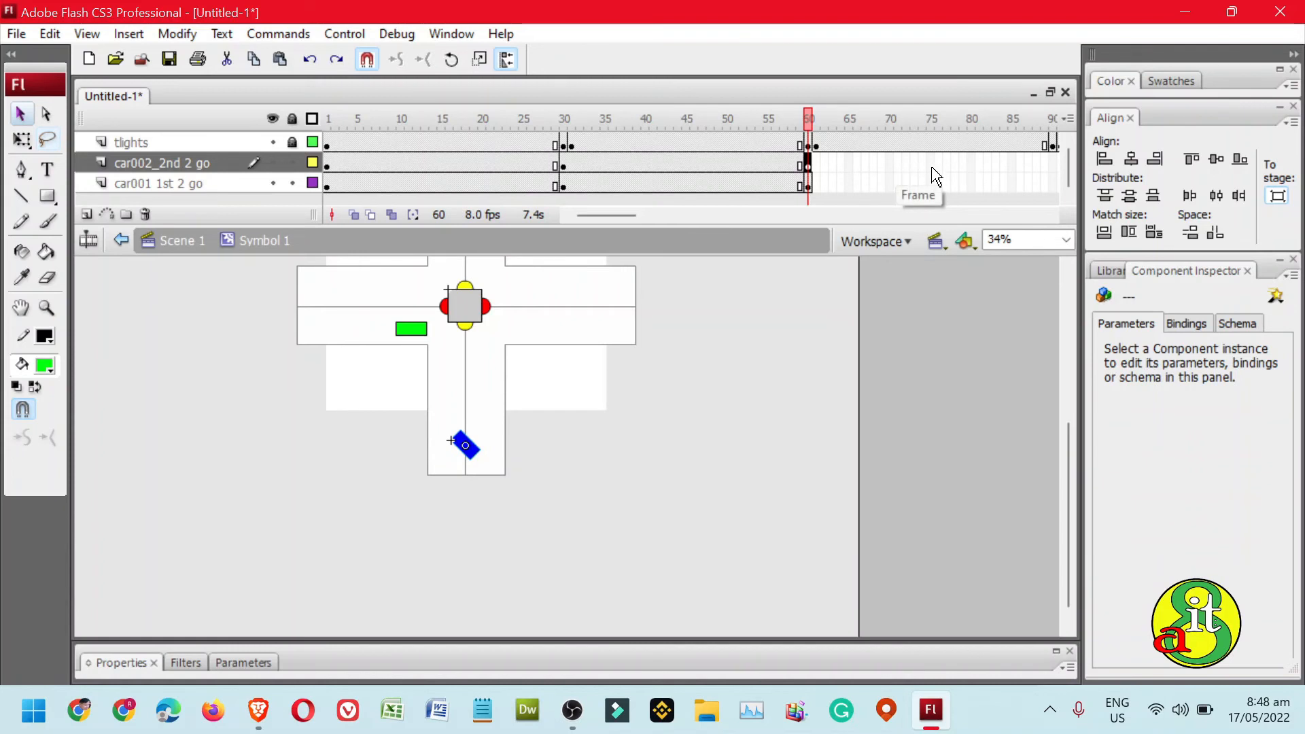
# Insert keyframes at frame 90 on both car layers
pyautogui.click(1055, 165)
pyautogui.rightClick(1055, 165)
pyautogui.click(1091, 276)
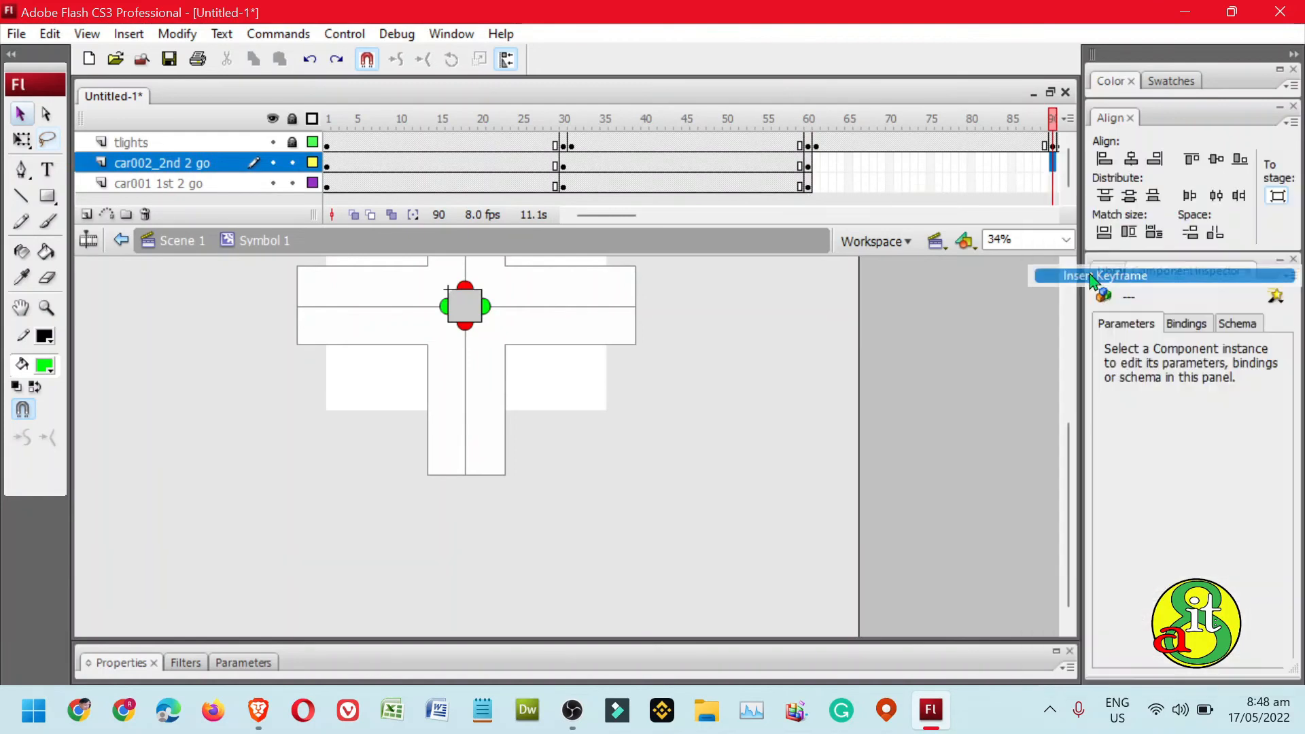
pyautogui.click(1051, 184)
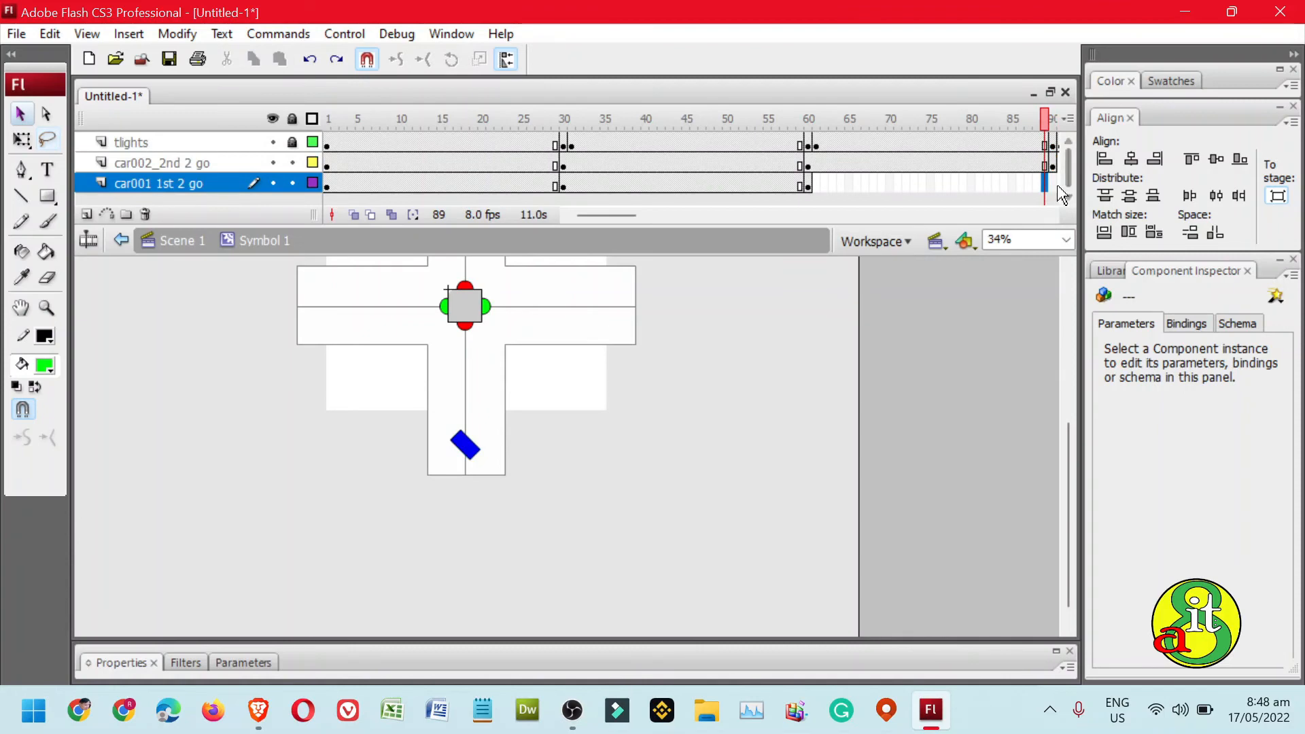
pyautogui.rightClick(1057, 192)
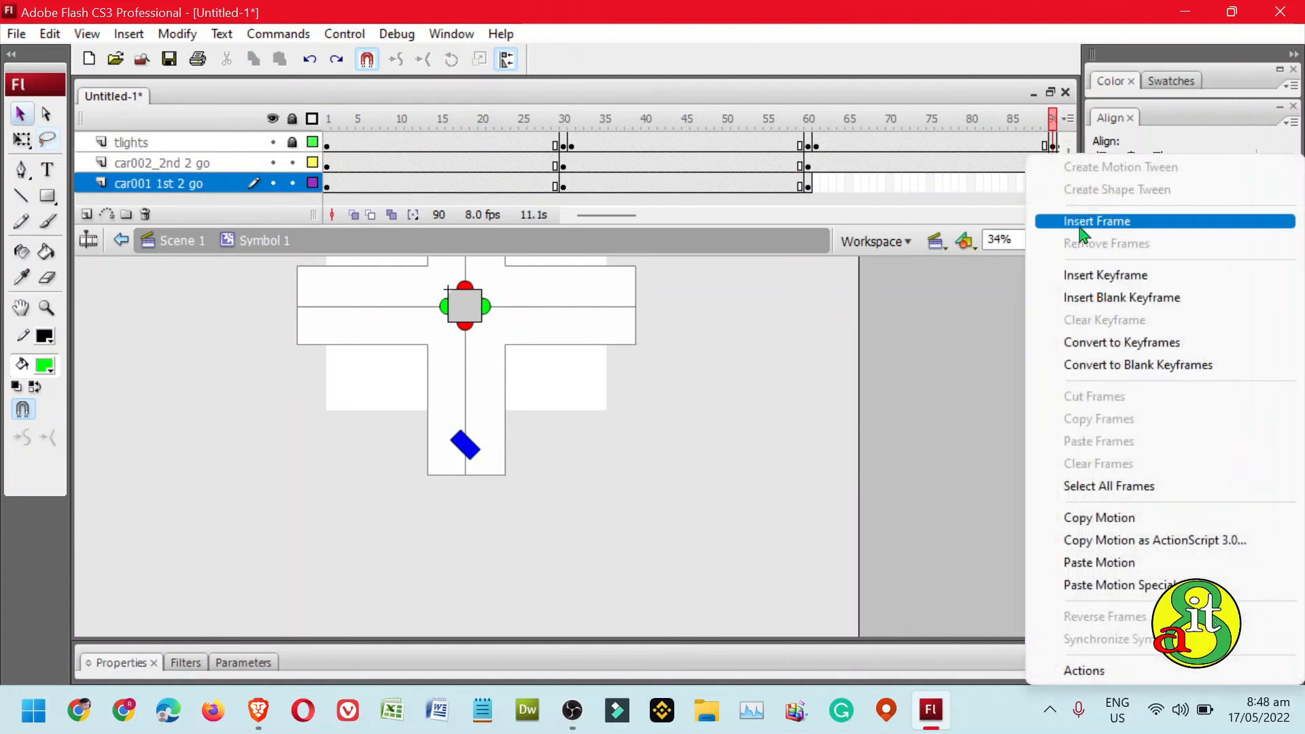
pyautogui.click(1102, 275)
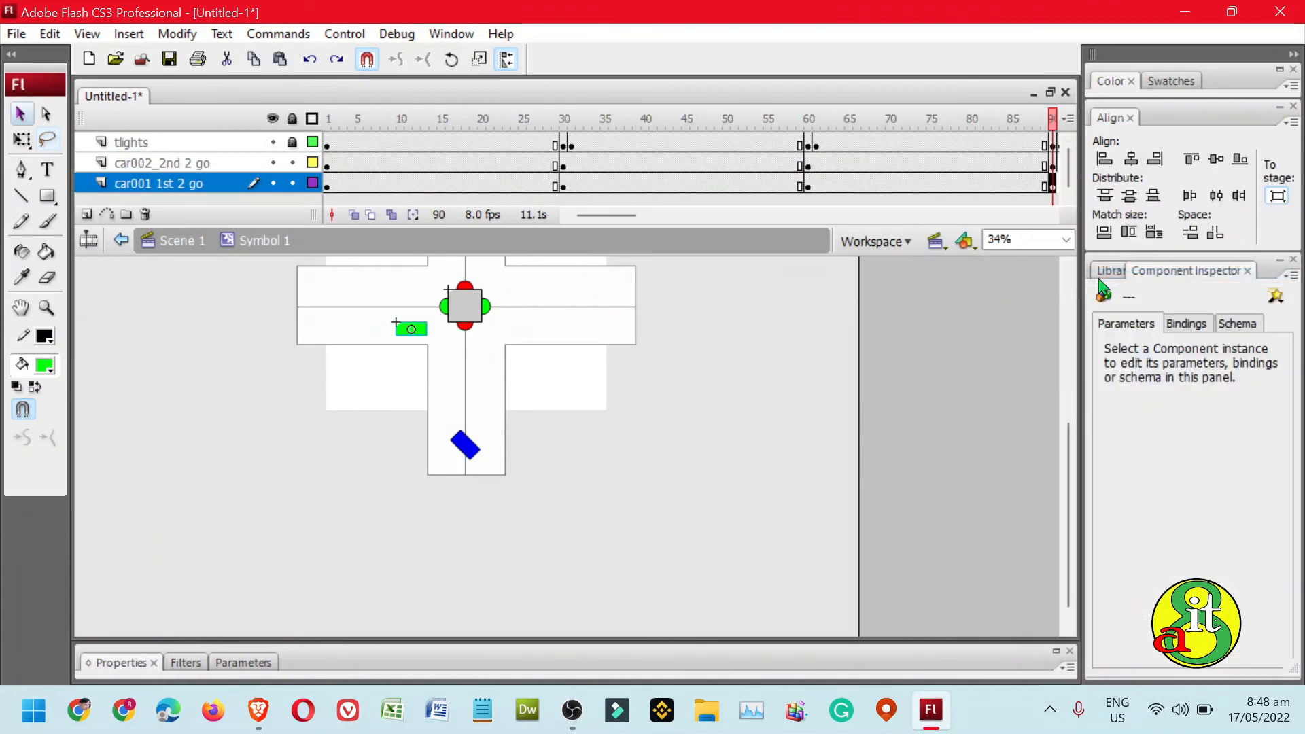
# At frame 90, move the green car straight right through the intersection to the far end of the horizontal road
pyautogui.click(422, 328)
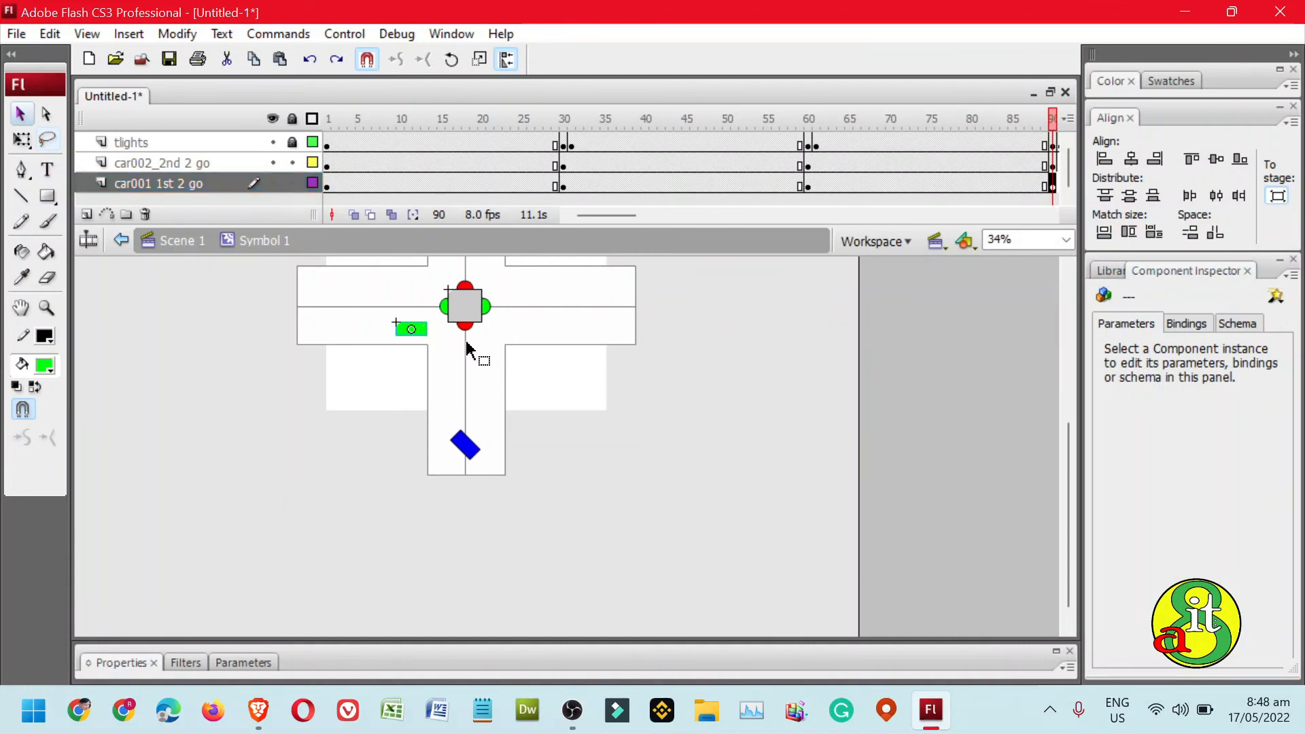
pyautogui.hotkey('shift', 'Right')
pyautogui.hotkey('shift', 'Right')
pyautogui.hotkey('shift', 'Right')
pyautogui.hotkey('shift', 'Right')
pyautogui.hotkey('shift', 'Right')
pyautogui.hotkey('shift', 'Right')
pyautogui.hotkey('shift', 'Right')
pyautogui.hotkey('shift', 'Right')
pyautogui.hotkey('shift', 'Right')
pyautogui.hotkey('shift', 'Right')
pyautogui.hotkey('shift', 'Right')
pyautogui.hotkey('shift', 'Right')
pyautogui.hotkey('shift', 'Right')
pyautogui.hotkey('shift', 'Right')
pyautogui.hotkey('shift', 'Right')
pyautogui.hotkey('shift', 'Right')
pyautogui.hotkey('shift', 'Right')
pyautogui.hotkey('shift', 'Right')
pyautogui.hotkey('shift', 'Right')
pyautogui.hotkey('shift', 'Right')
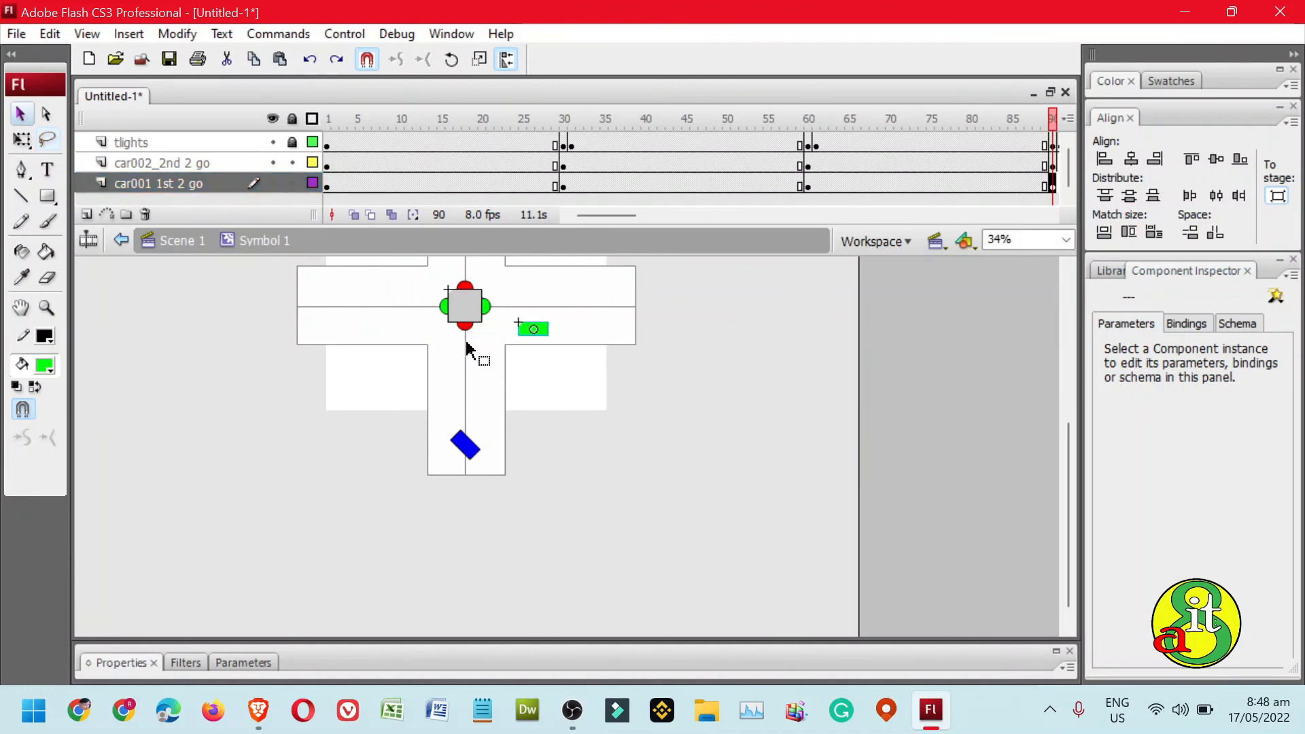
pyautogui.hotkey('shift', 'Right')
pyautogui.hotkey('shift', 'Right')
pyautogui.hotkey('shift', 'Right')
pyautogui.hotkey('shift', 'Right')
pyautogui.hotkey('shift', 'Right')
pyautogui.hotkey('shift', 'Right')
pyautogui.hotkey('shift', 'Right')
pyautogui.hotkey('shift', 'Right')
pyautogui.hotkey('shift', 'Right')
pyautogui.hotkey('shift', 'Right')
pyautogui.hotkey('shift', 'Right')
pyautogui.hotkey('shift', 'Right')
pyautogui.hotkey('shift', 'Right')
pyautogui.hotkey('shift', 'Right')
pyautogui.hotkey('shift', 'Right')
pyautogui.hotkey('shift', 'Right')
pyautogui.hotkey('shift', 'Right')
pyautogui.hotkey('shift', 'Right')
pyautogui.hotkey('shift', 'Right')
pyautogui.hotkey('shift', 'Right')
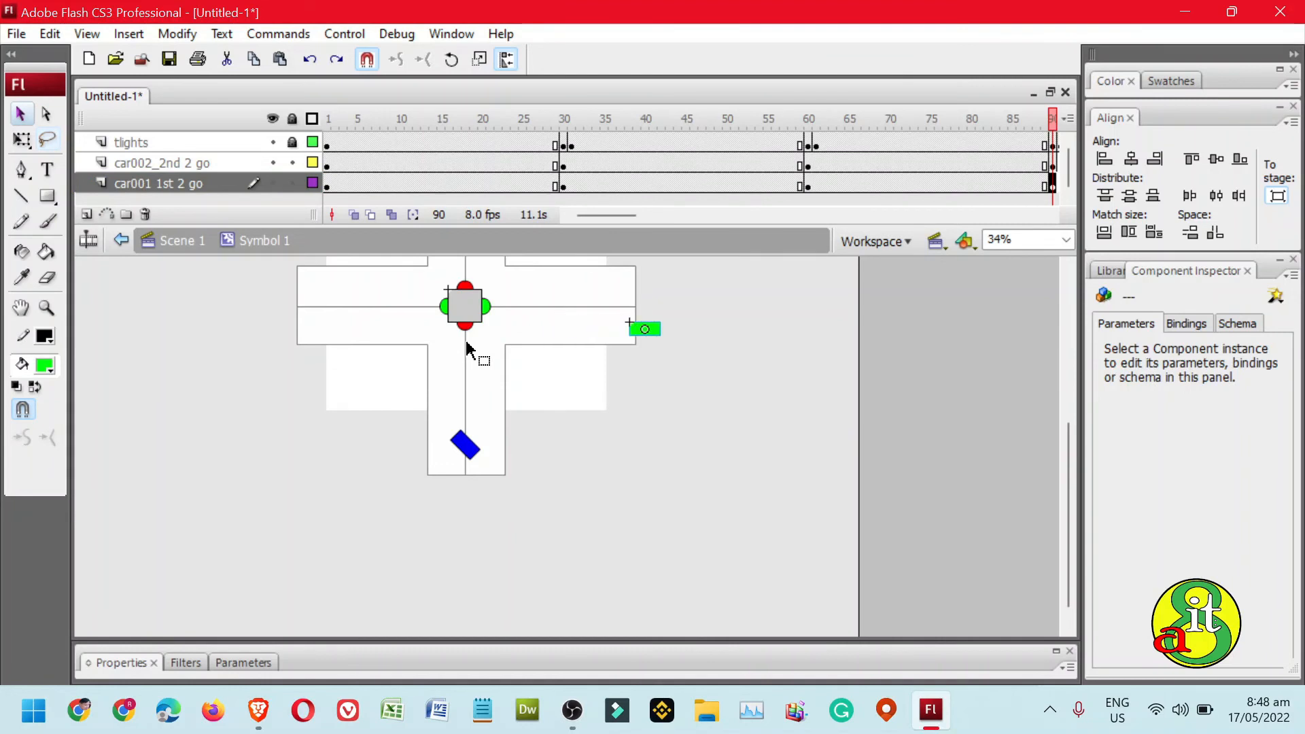
# At frame 90, rotate the blue car about 80 degrees counterclockwise to point up-right and shift it into the vertical road's right lane
pyautogui.click(475, 453)
pyautogui.press('z')
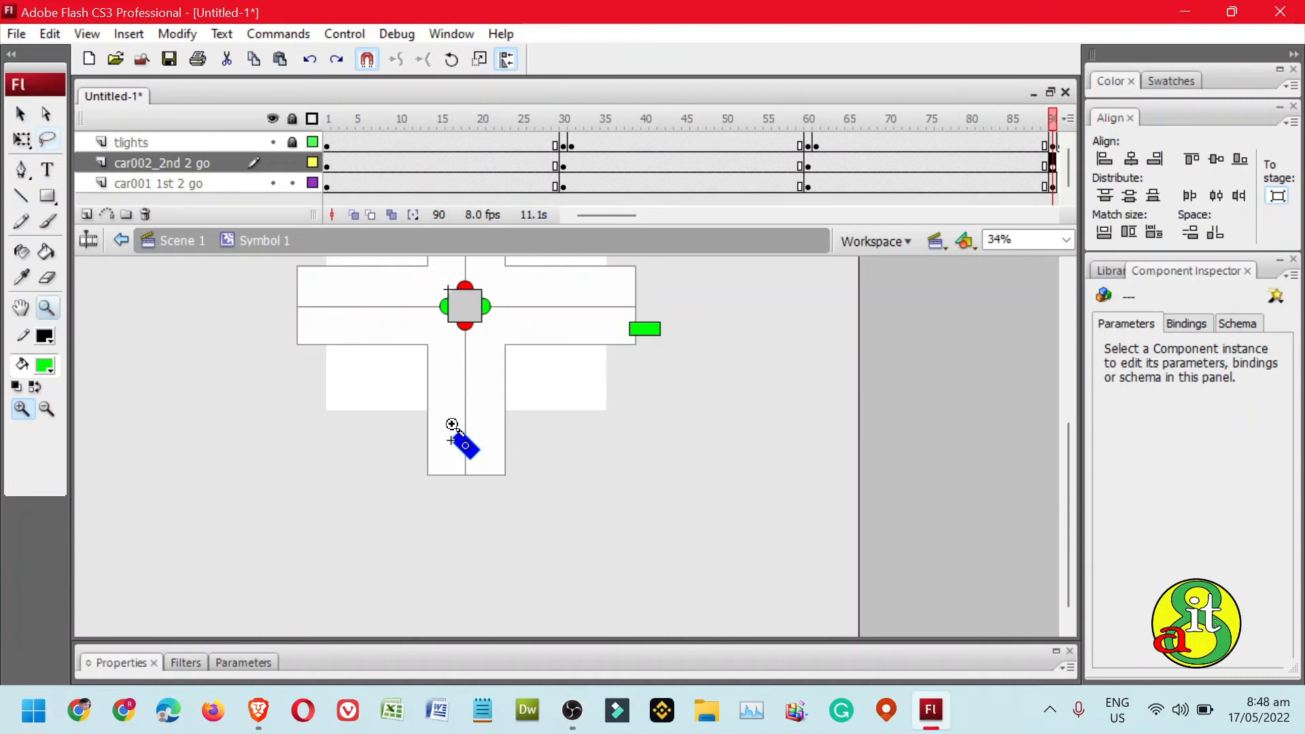
pyautogui.moveTo(502, 450); pyautogui.dragTo(520, 470)
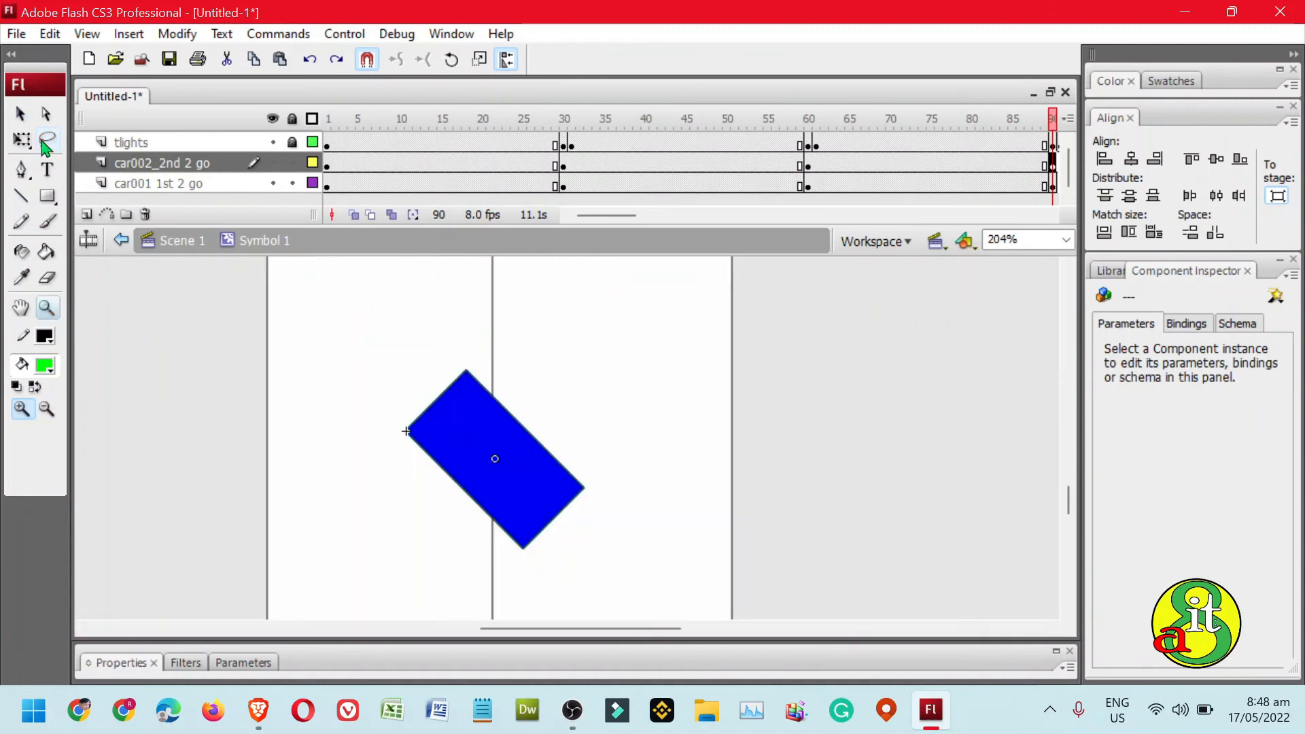
pyautogui.click(21, 139)
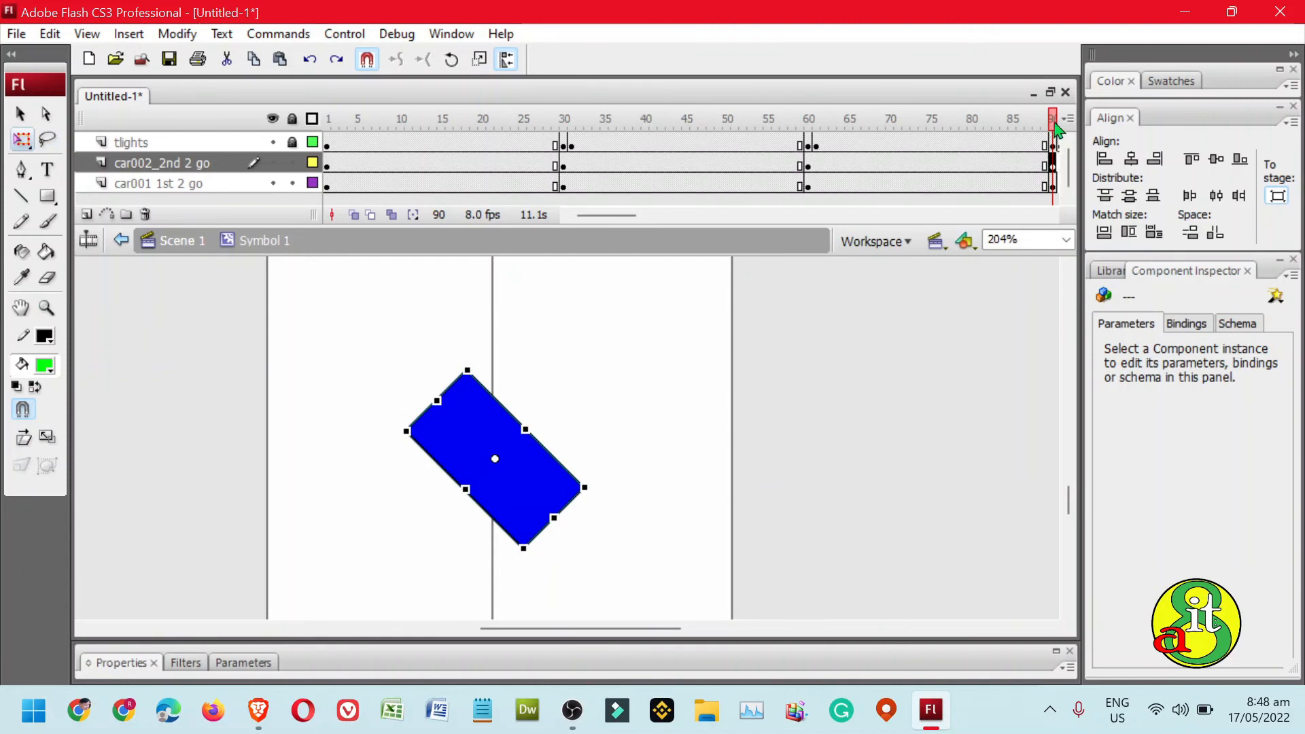
pyautogui.moveTo(1055, 129)
pyautogui.mouseDown()
pyautogui.moveTo(804, 140)
pyautogui.moveTo(1054, 133)
pyautogui.mouseUp()
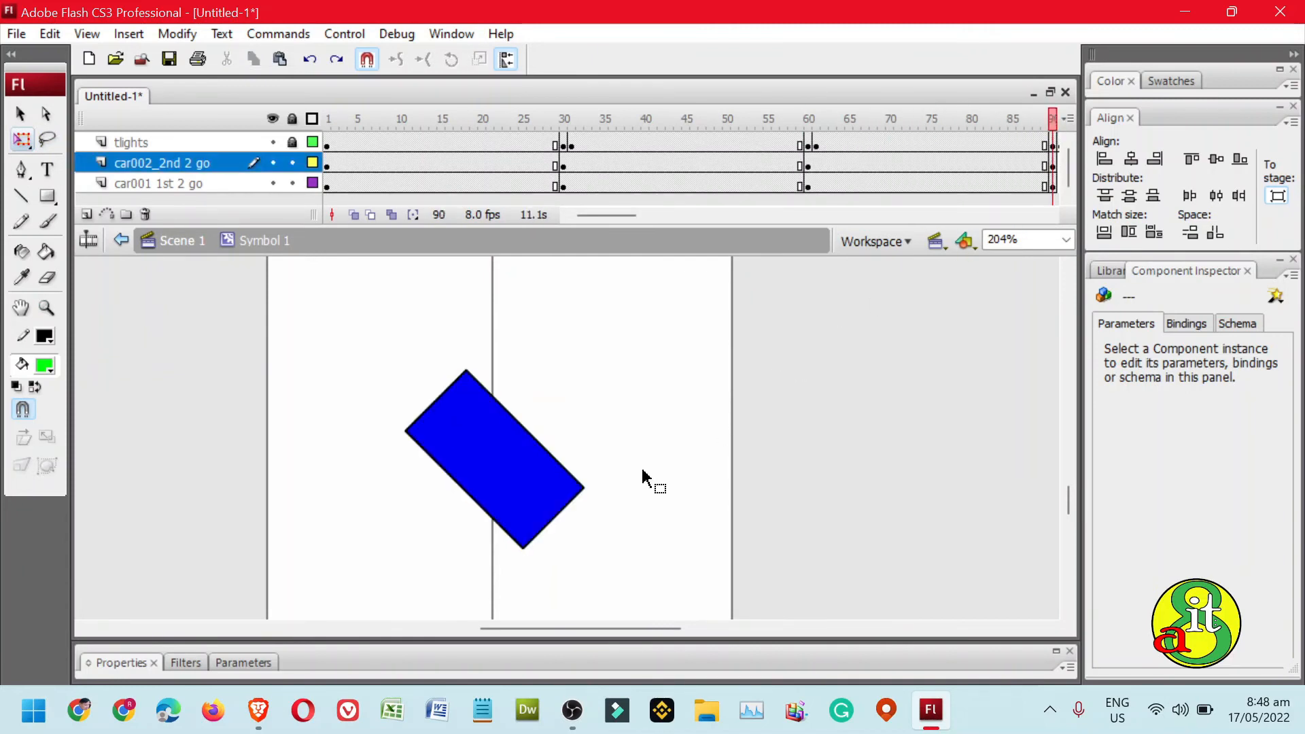
pyautogui.click(547, 497)
pyautogui.moveTo(605, 476); pyautogui.dragTo(622, 410)
pyautogui.moveTo(549, 476); pyautogui.dragTo(647, 401)
pyautogui.moveTo(515, 311); pyautogui.dragTo(504, 377)
pyautogui.moveTo(604, 393); pyautogui.dragTo(623, 401)
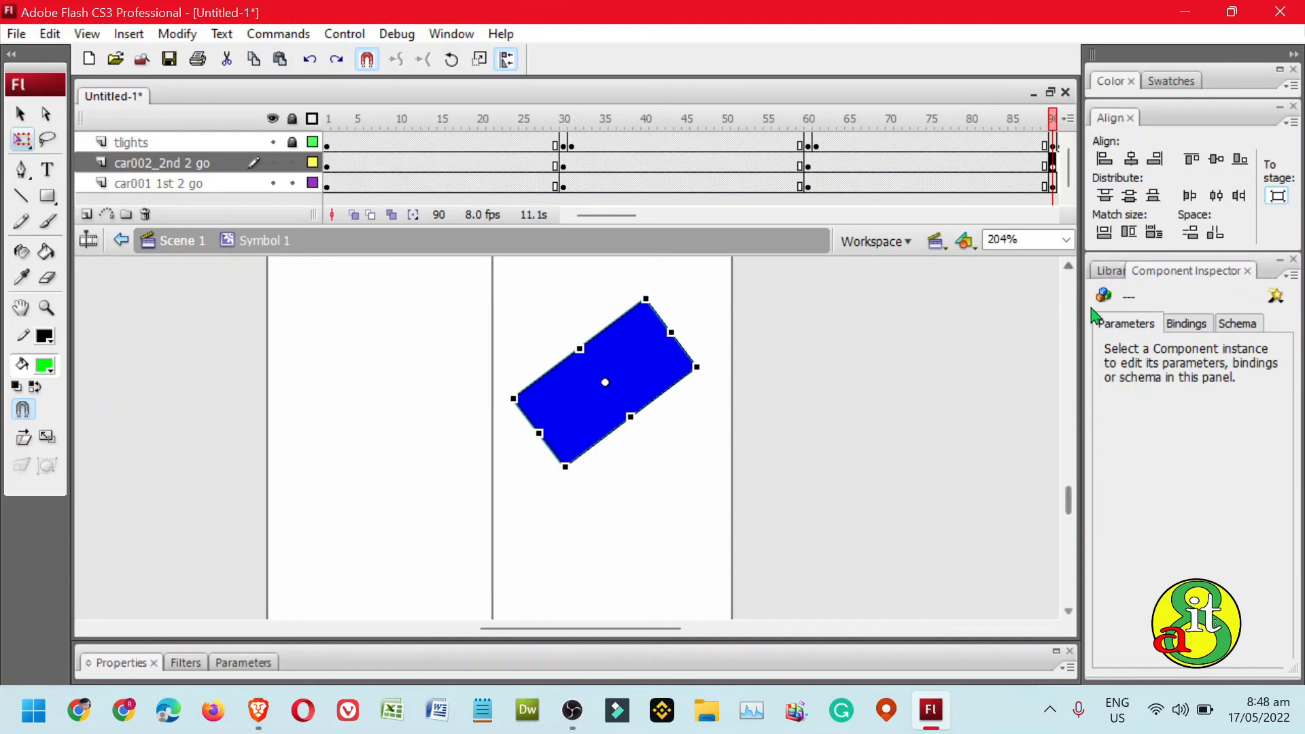
# Insert keyframes at frame 121 on both car layers
pyautogui.scroll(3, 1070, 494)
pyautogui.scroll(-1, 1070, 494)
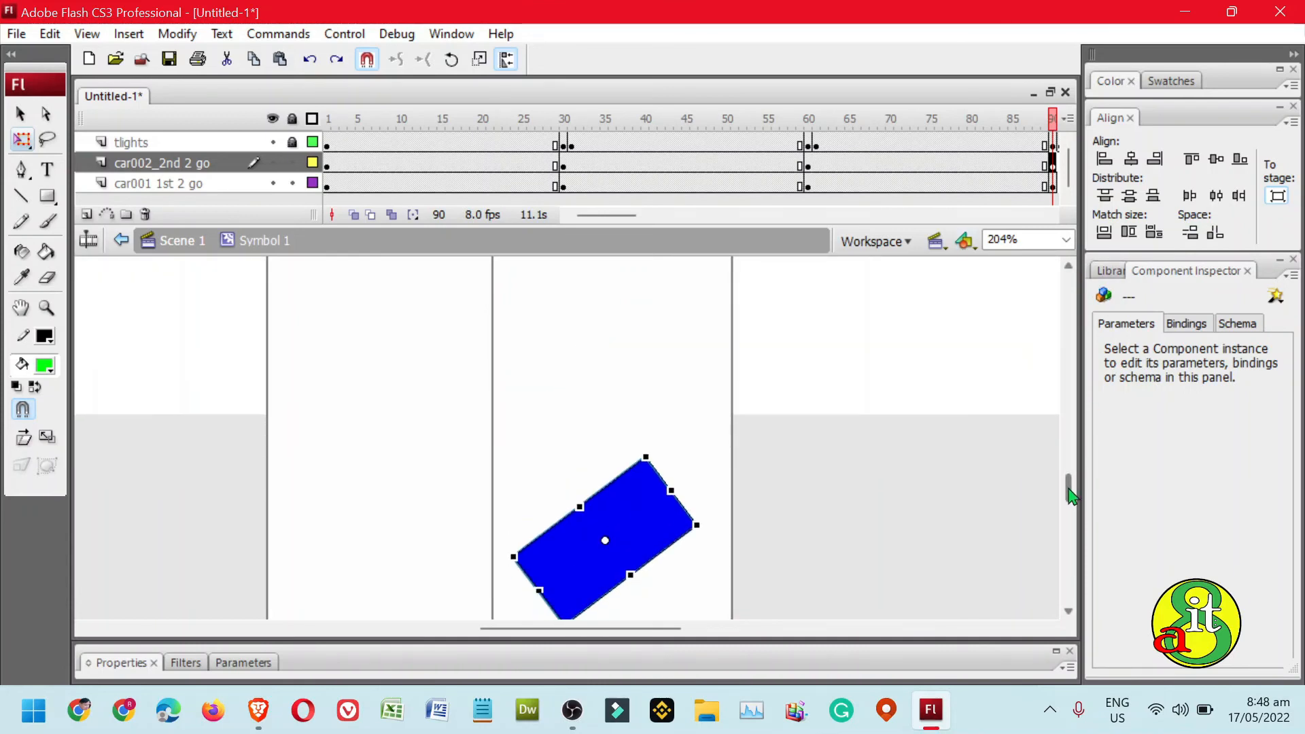
pyautogui.moveTo(615, 221); pyautogui.dragTo(650, 215)
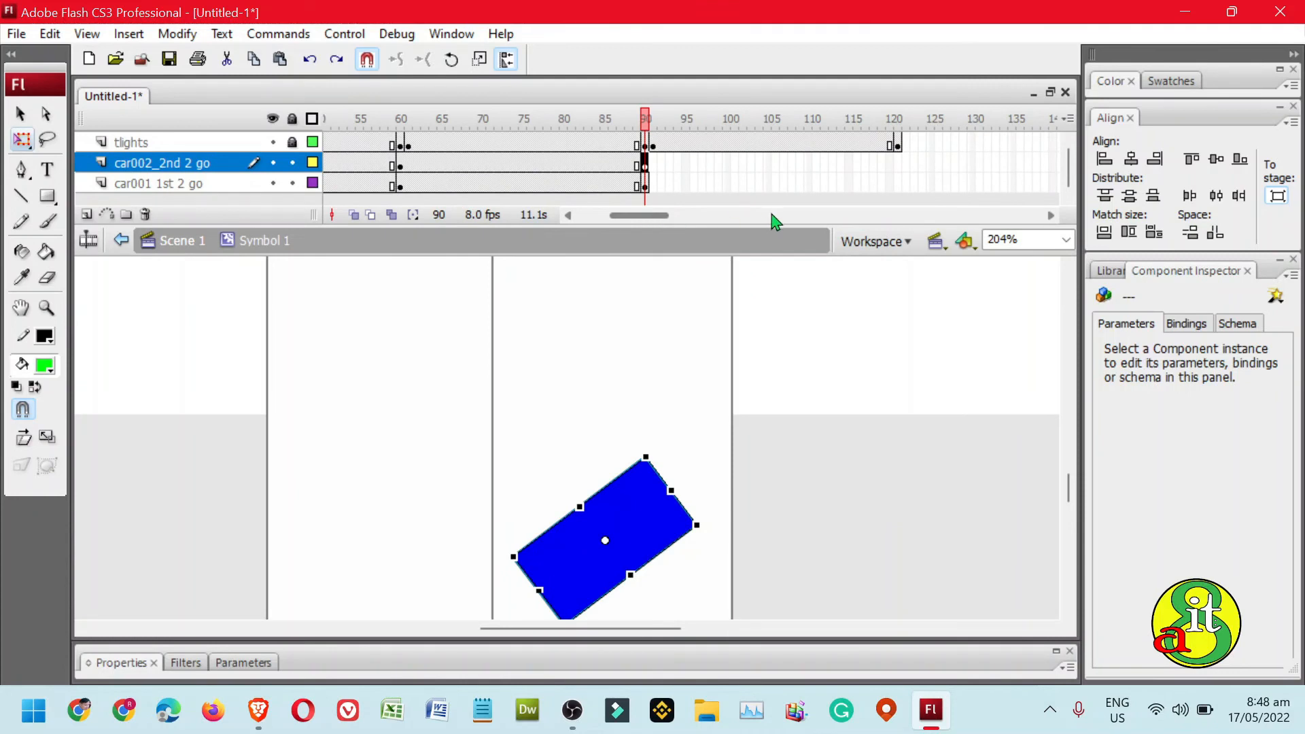
pyautogui.click(897, 164)
pyautogui.rightClick(898, 163)
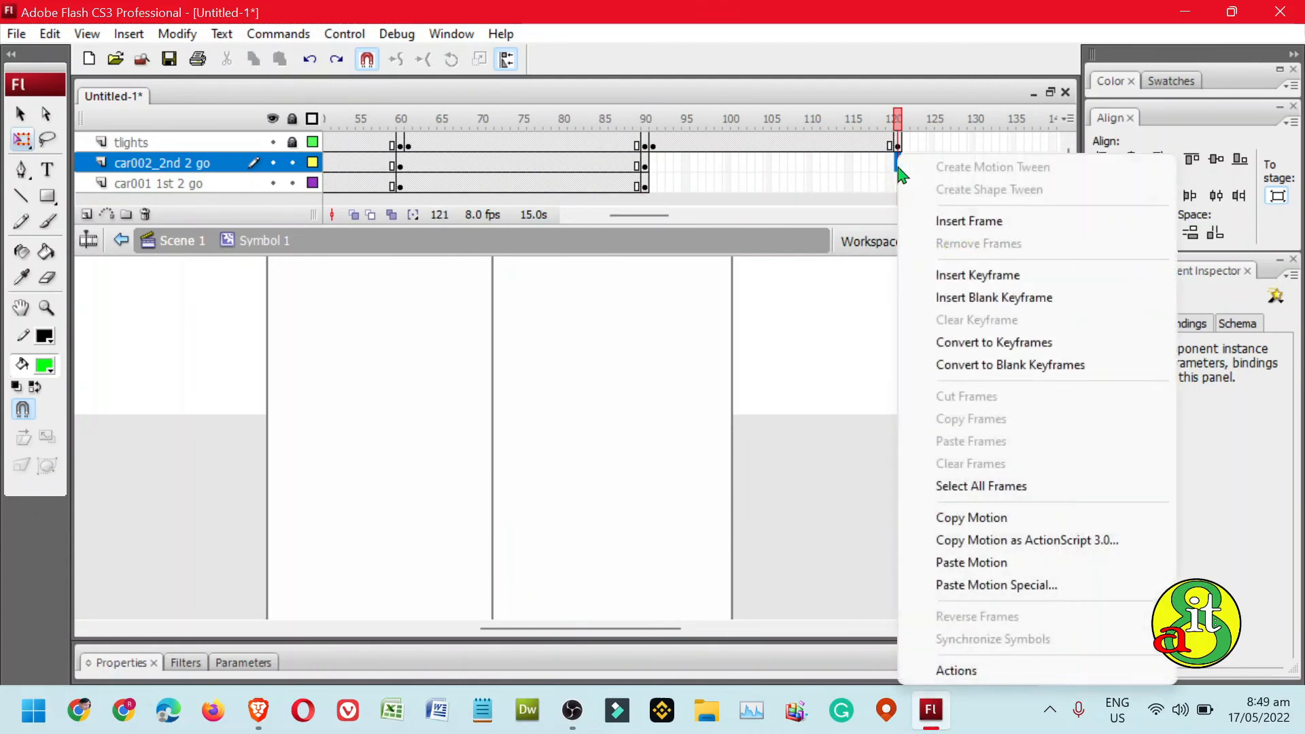
pyautogui.click(994, 274)
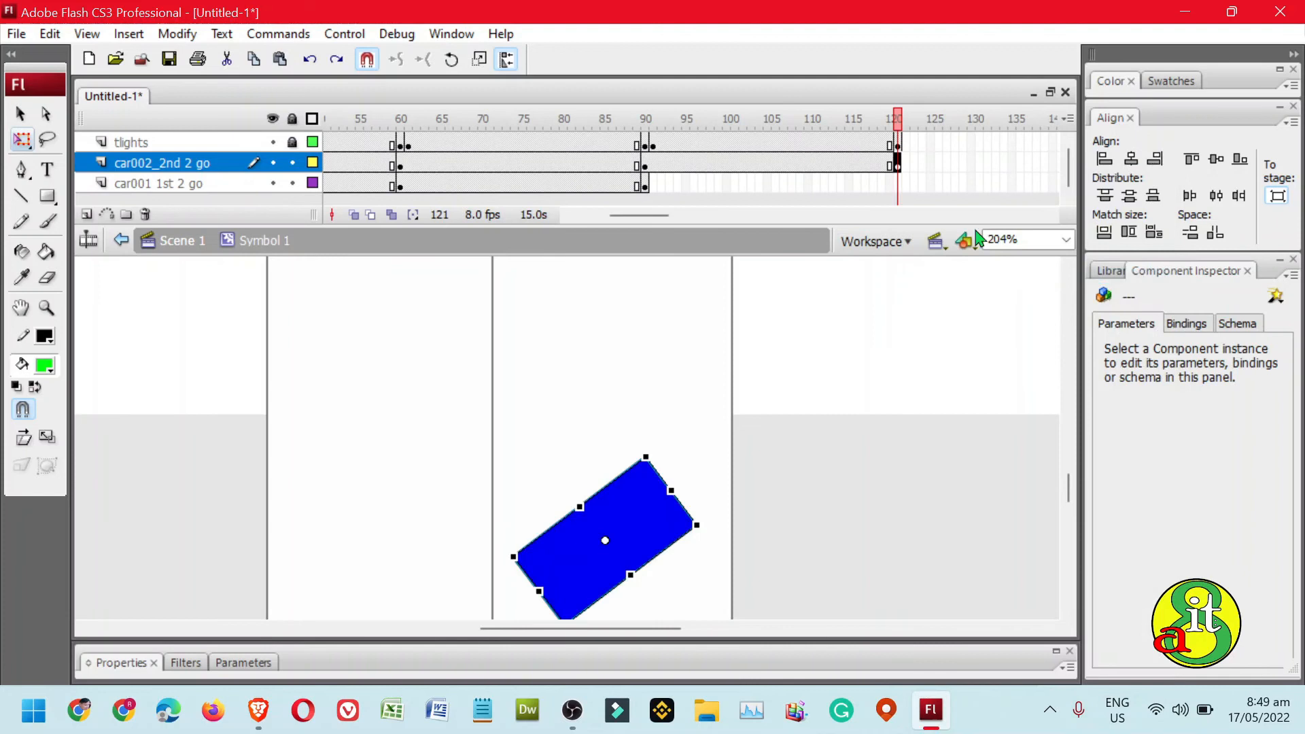
pyautogui.click(897, 185)
pyautogui.rightClick(897, 184)
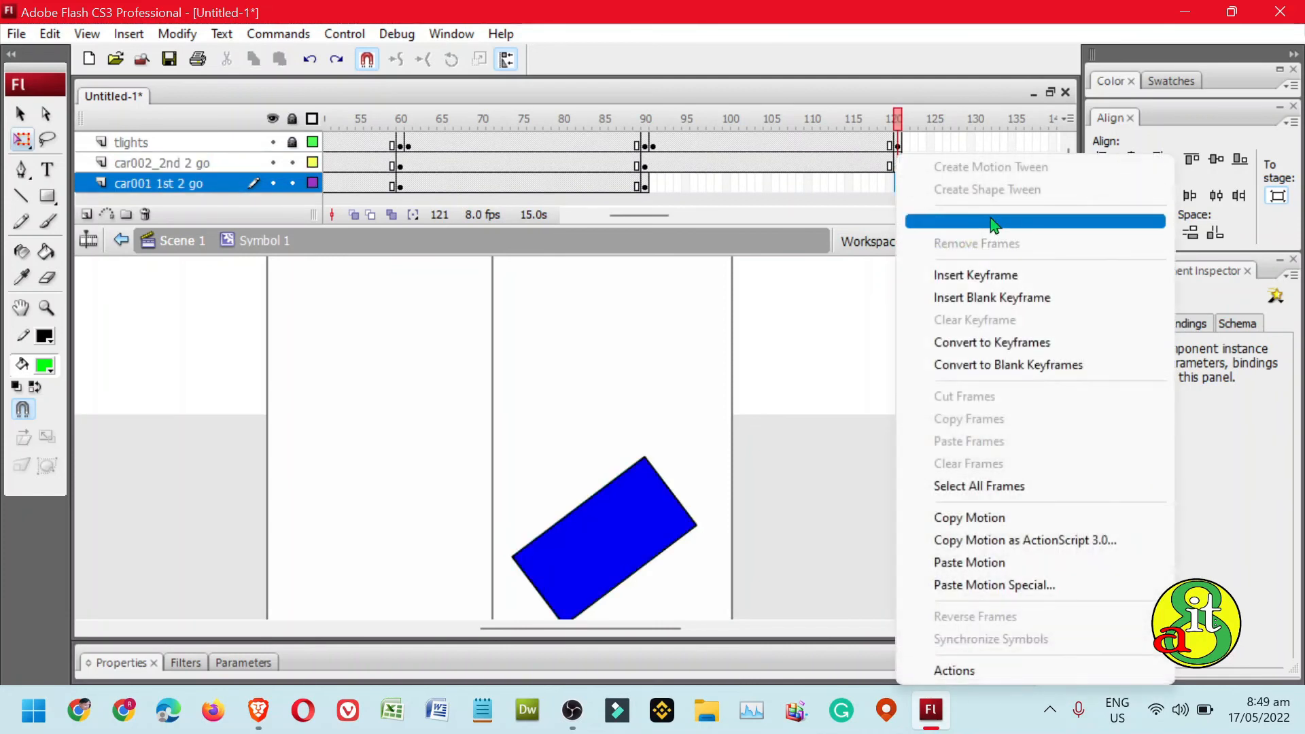
pyautogui.click(997, 275)
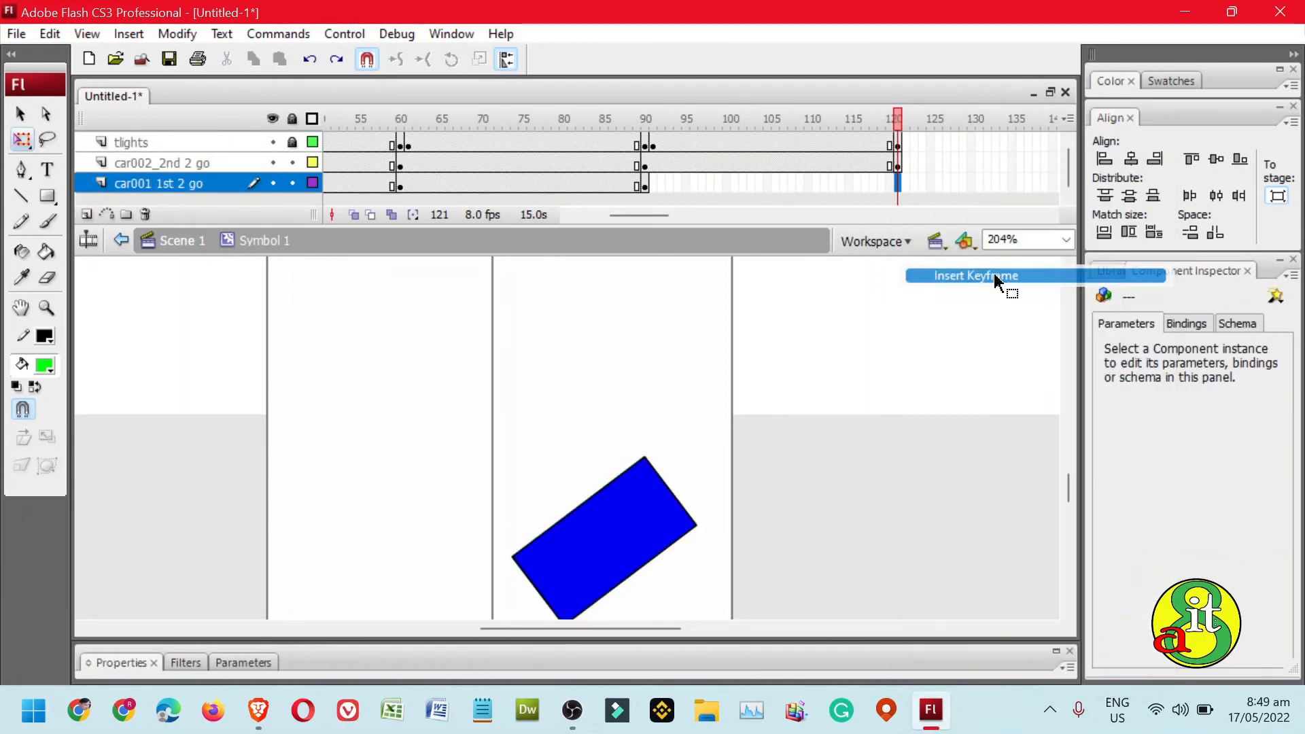
# At frame 121, rotate the blue car counterclockwise until it stands vertical and move it further up the right lane
pyautogui.click(664, 508)
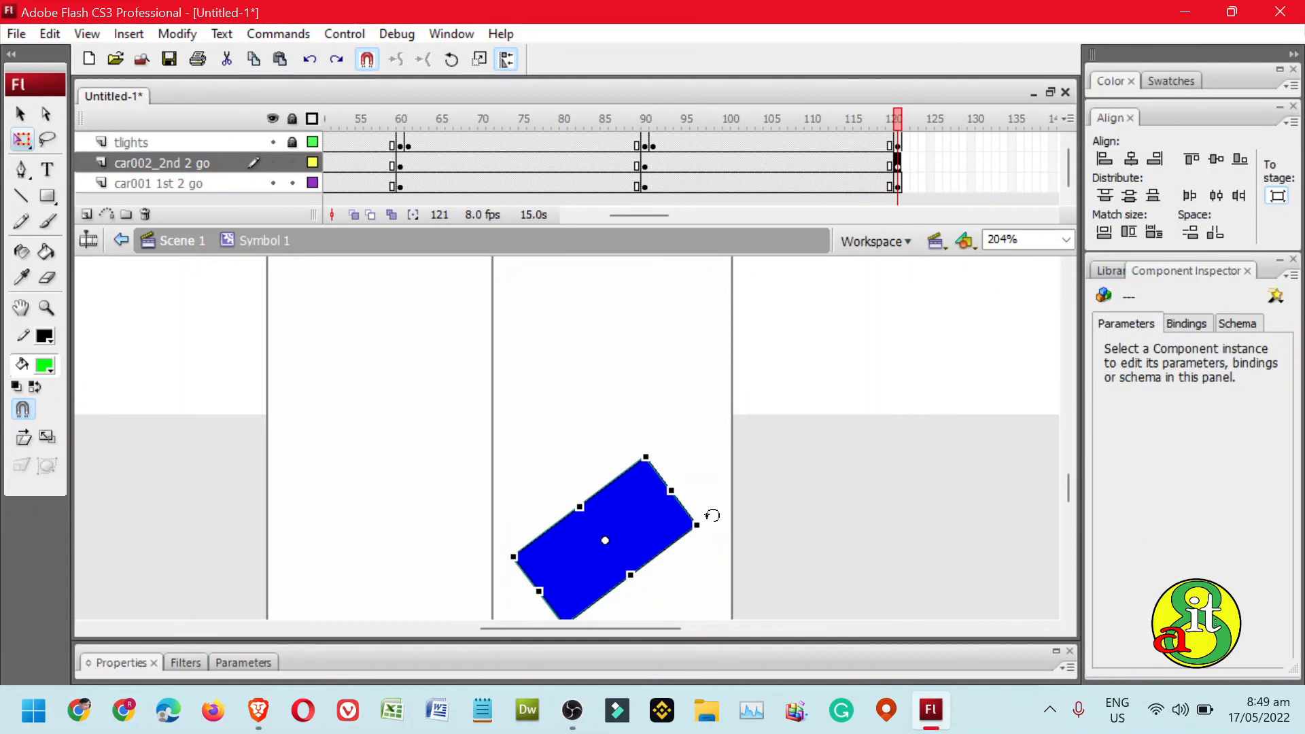
pyautogui.moveTo(665, 527); pyautogui.dragTo(681, 347)
pyautogui.moveTo(530, 351); pyautogui.dragTo(575, 428)
pyautogui.moveTo(650, 346); pyautogui.dragTo(667, 334)
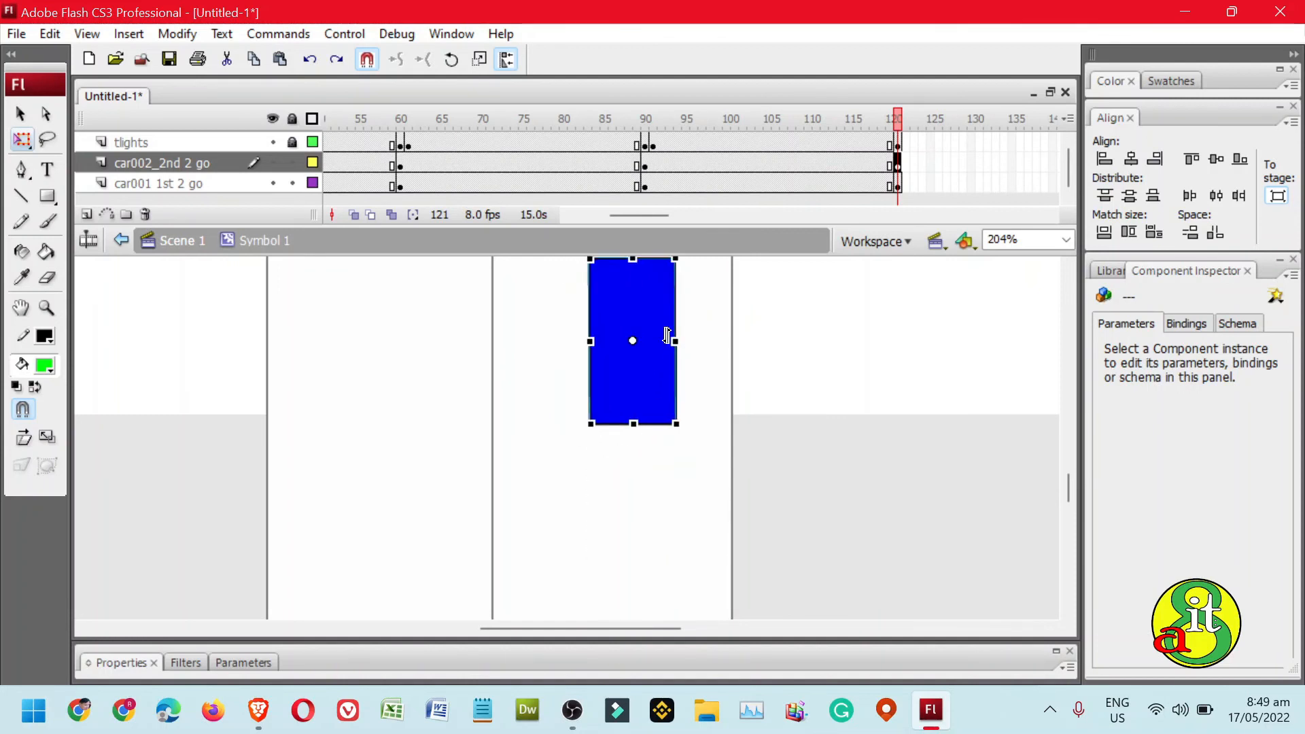
pyautogui.hotkey('ctrl', '-')
pyautogui.hotkey('ctrl', '-')
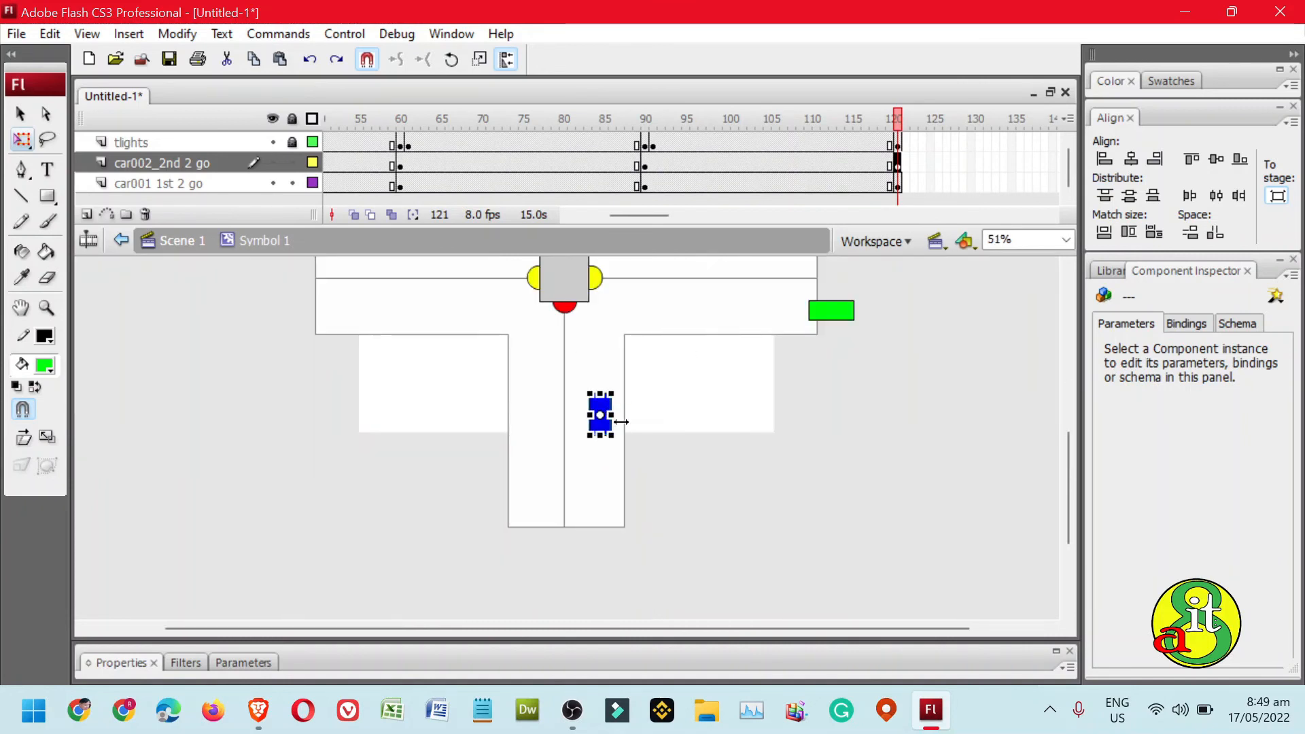
# Nudge the blue car up to just below the intersection, centre it in the right lane, and preview the movie
pyautogui.press('v')
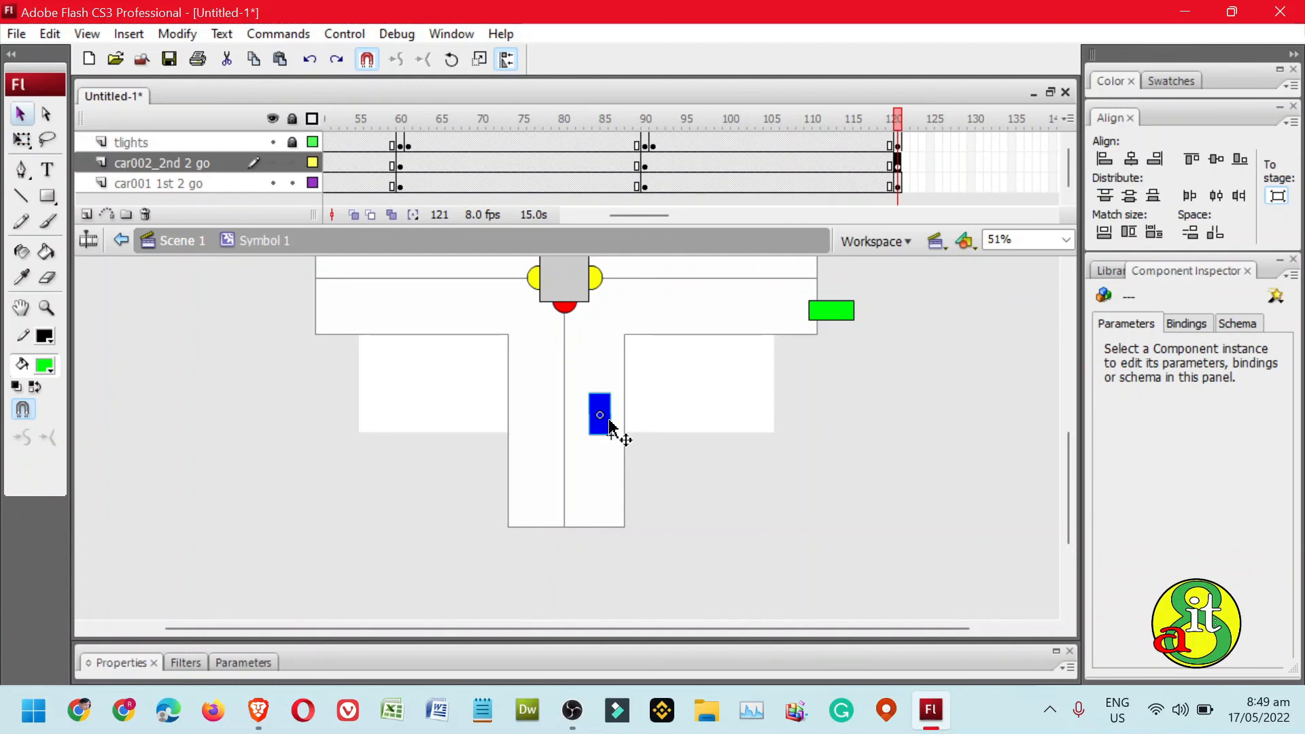
pyautogui.hotkey('shift', 'Up')
pyautogui.hotkey('shift', 'Up')
pyautogui.hotkey('shift', 'Up')
pyautogui.hotkey('shift', 'Up')
pyautogui.hotkey('shift', 'Up')
pyautogui.hotkey('shift', 'Up')
pyautogui.hotkey('shift', 'Up')
pyautogui.hotkey('shift', 'Up')
pyautogui.hotkey('shift', 'Up')
pyautogui.hotkey('shift', 'Up')
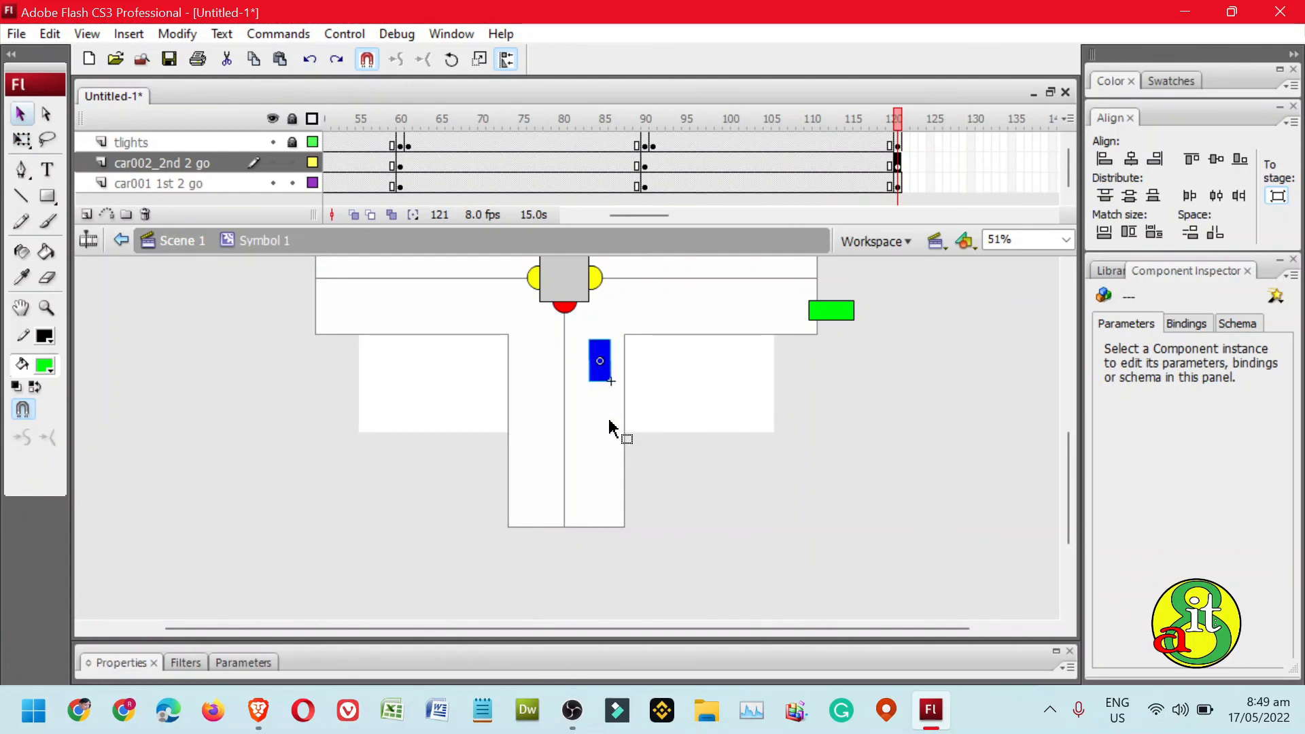
pyautogui.press('Right')
pyautogui.press('Right')
pyautogui.press('Right')
pyautogui.press('Right')
pyautogui.press('Right')
pyautogui.press('Right')
pyautogui.press('Right')
pyautogui.press('Right')
pyautogui.press('Right')
pyautogui.press('Right')
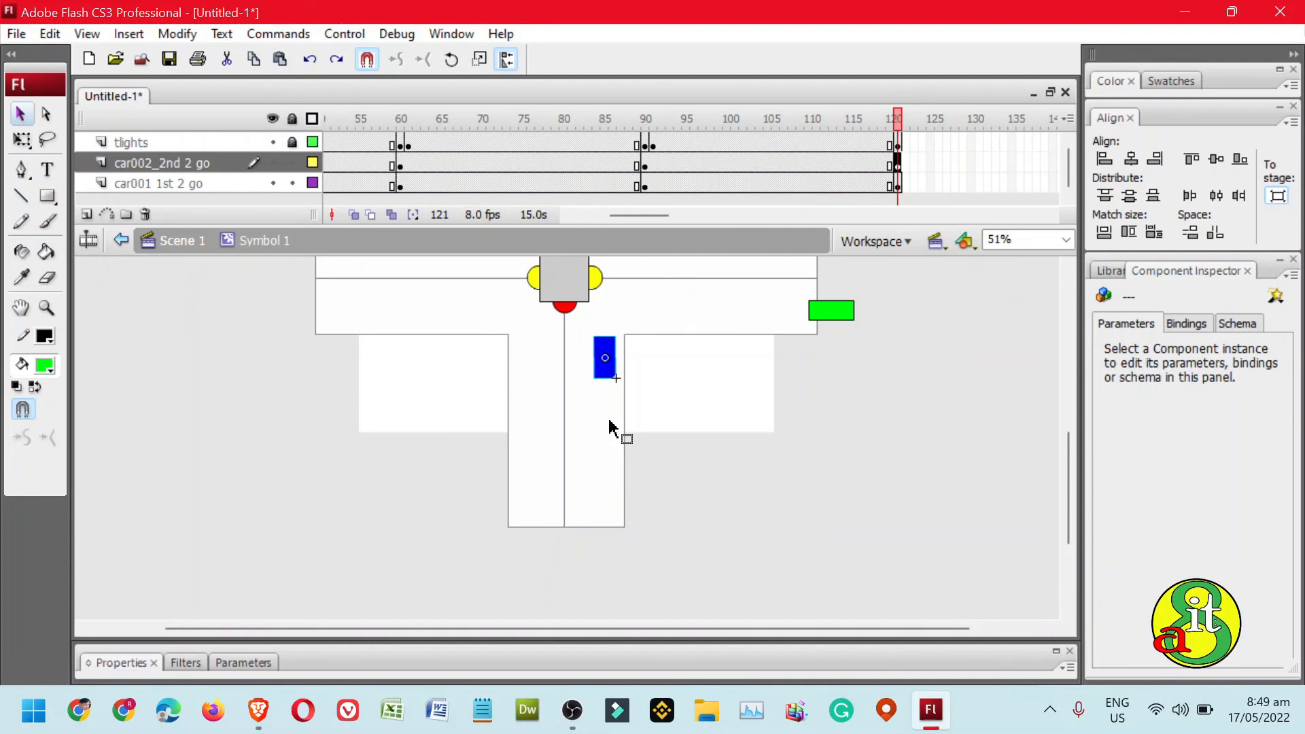
pyautogui.press('Down')
pyautogui.press('Down')
pyautogui.press('Down')
pyautogui.press('Down')
pyautogui.press('Down')
pyautogui.press('Down')
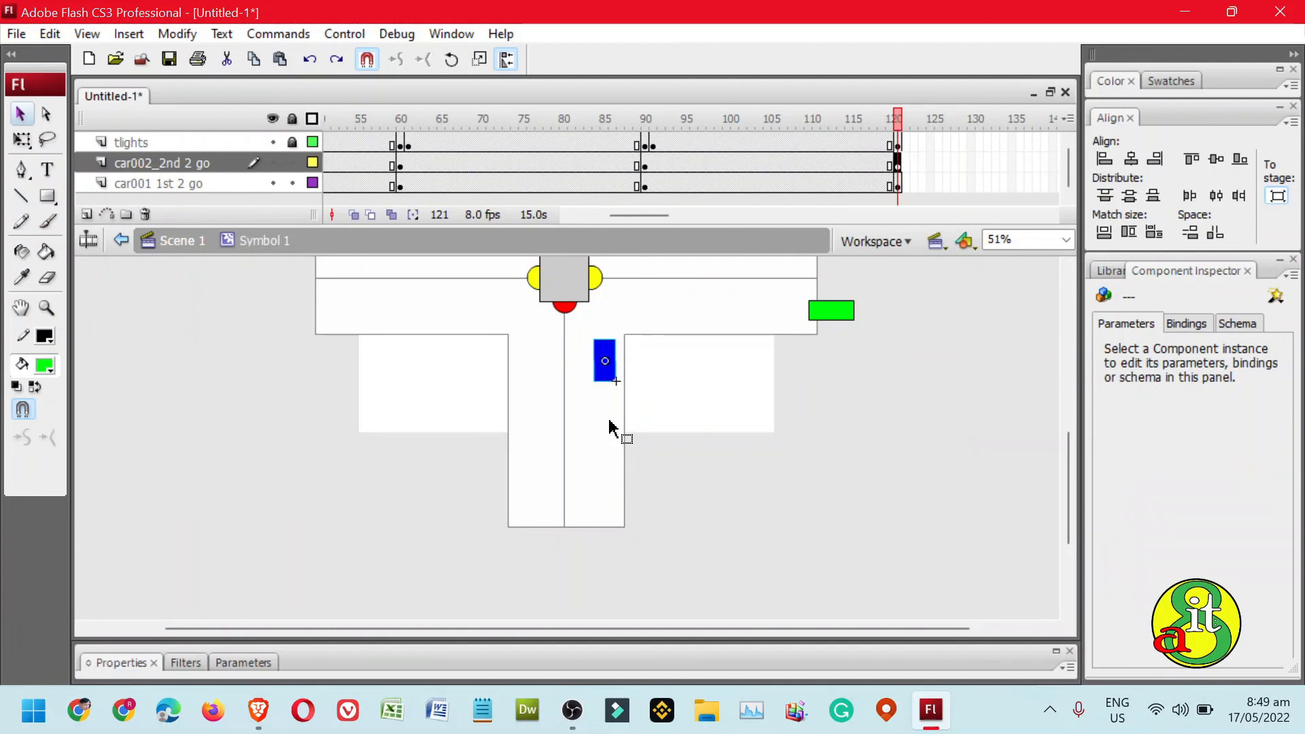
pyautogui.hotkey('ctrl', 'Return')
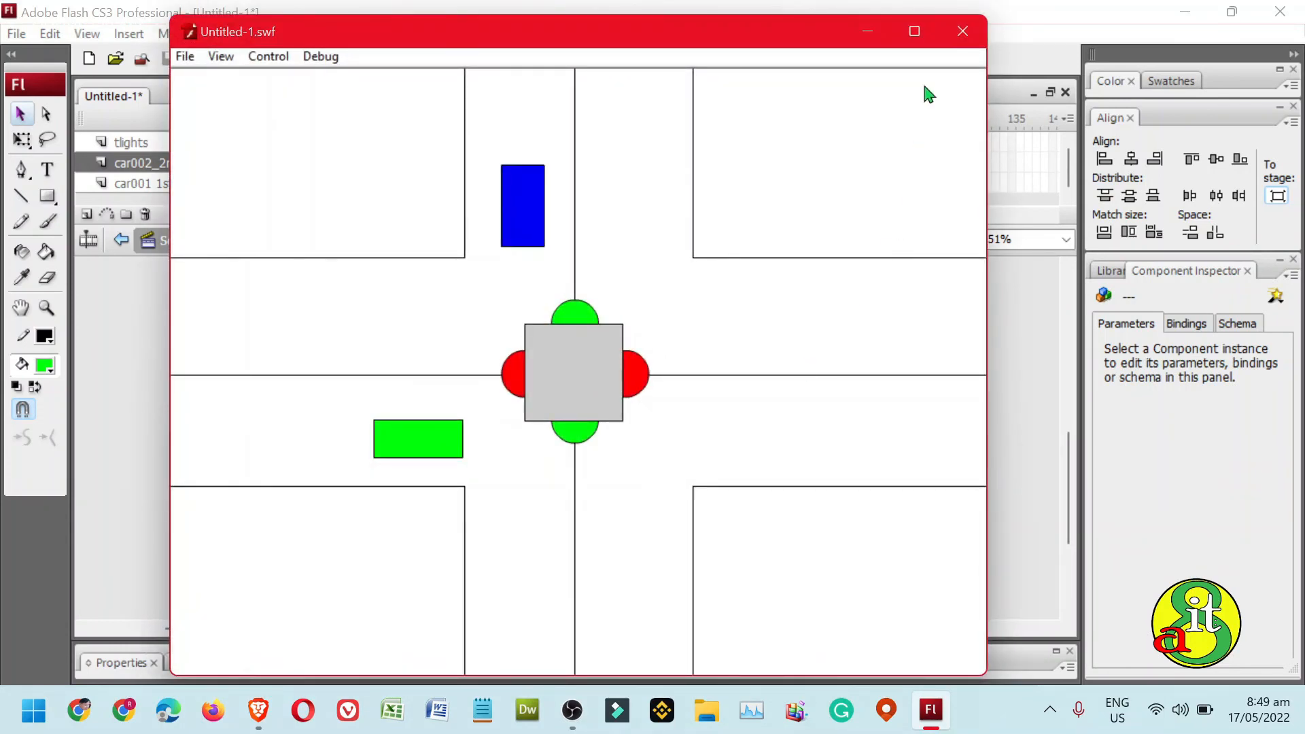
pyautogui.click(963, 32)
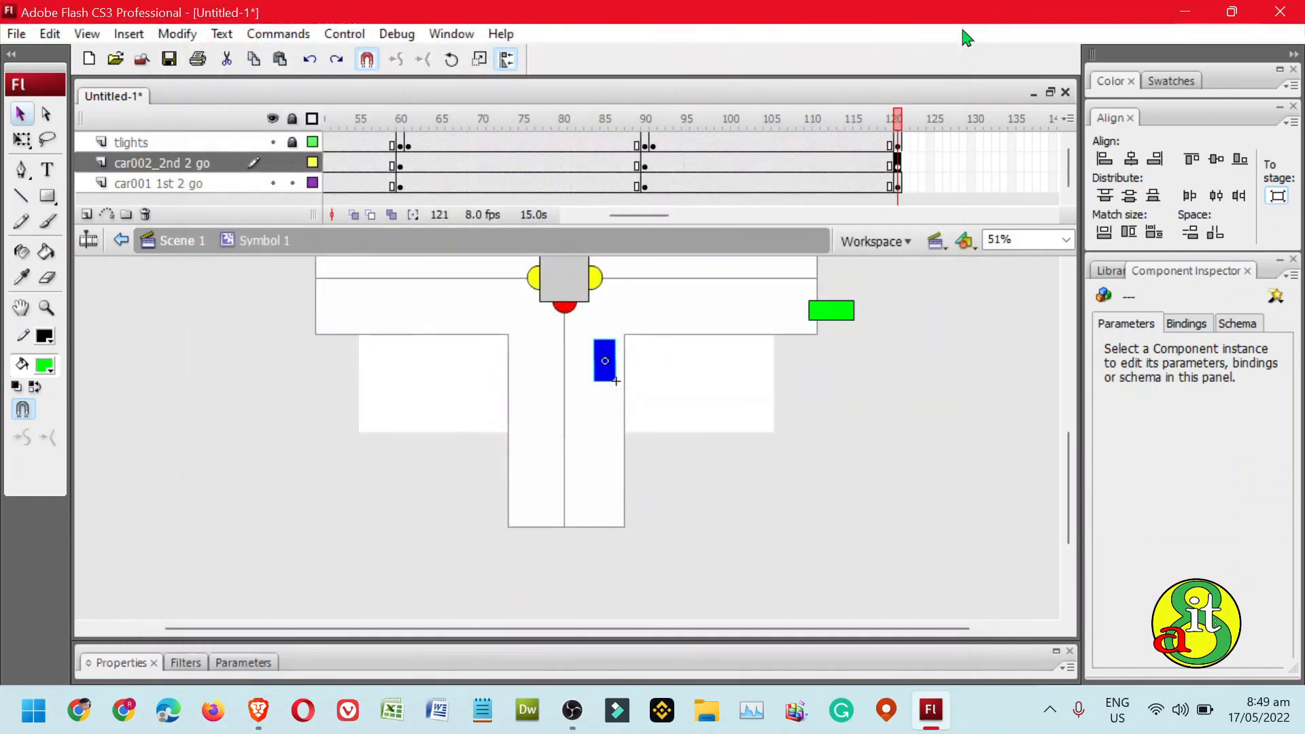
# Create motion tweens across all frames of both car layers and preview the movie
pyautogui.click(171, 169)
pyautogui.rightClick(359, 163)
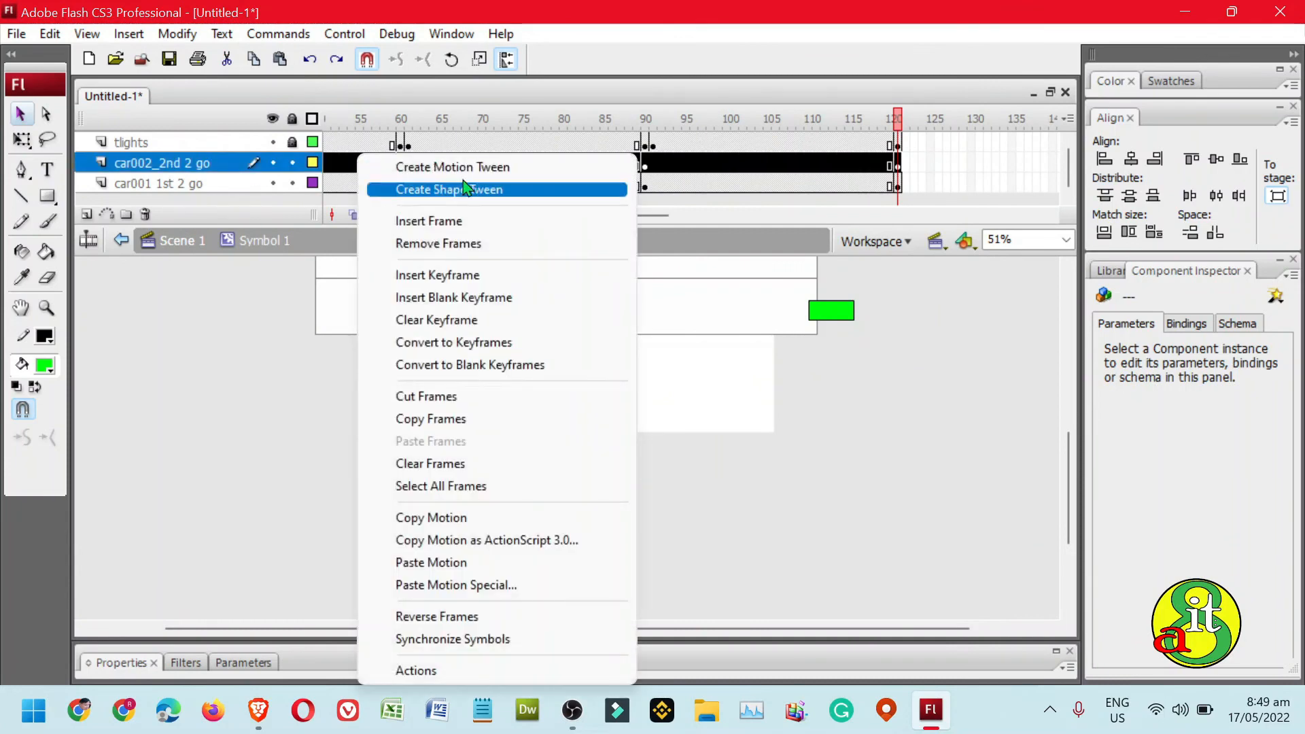
pyautogui.click(464, 166)
pyautogui.click(397, 181)
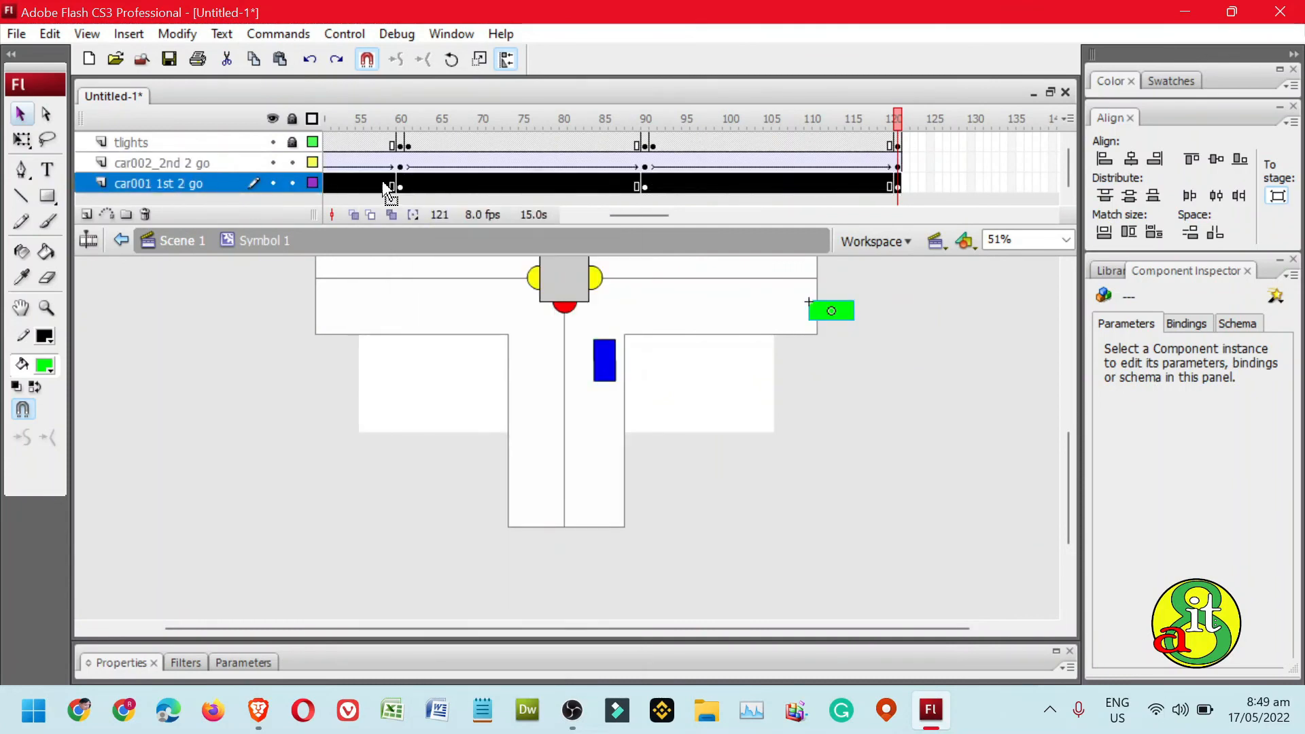
pyautogui.rightClick(382, 181)
pyautogui.click(471, 165)
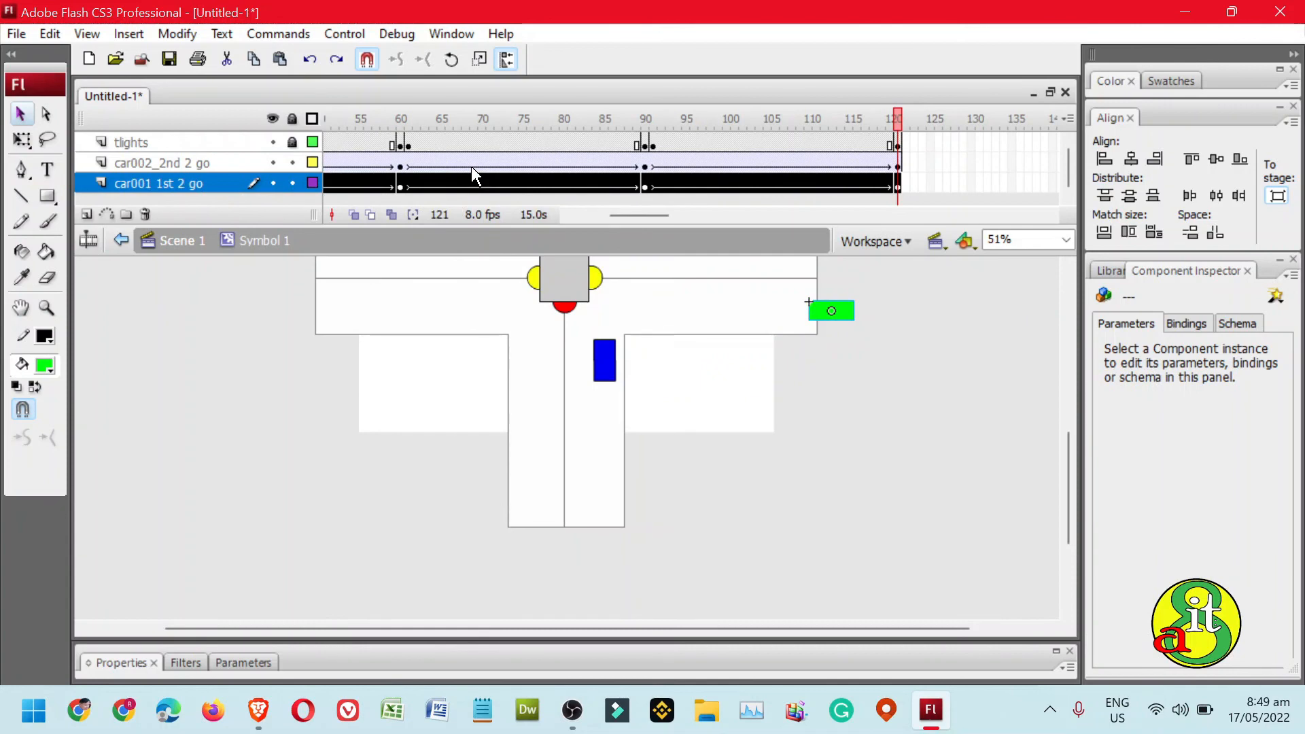
pyautogui.hotkey('ctrl', 'Return')
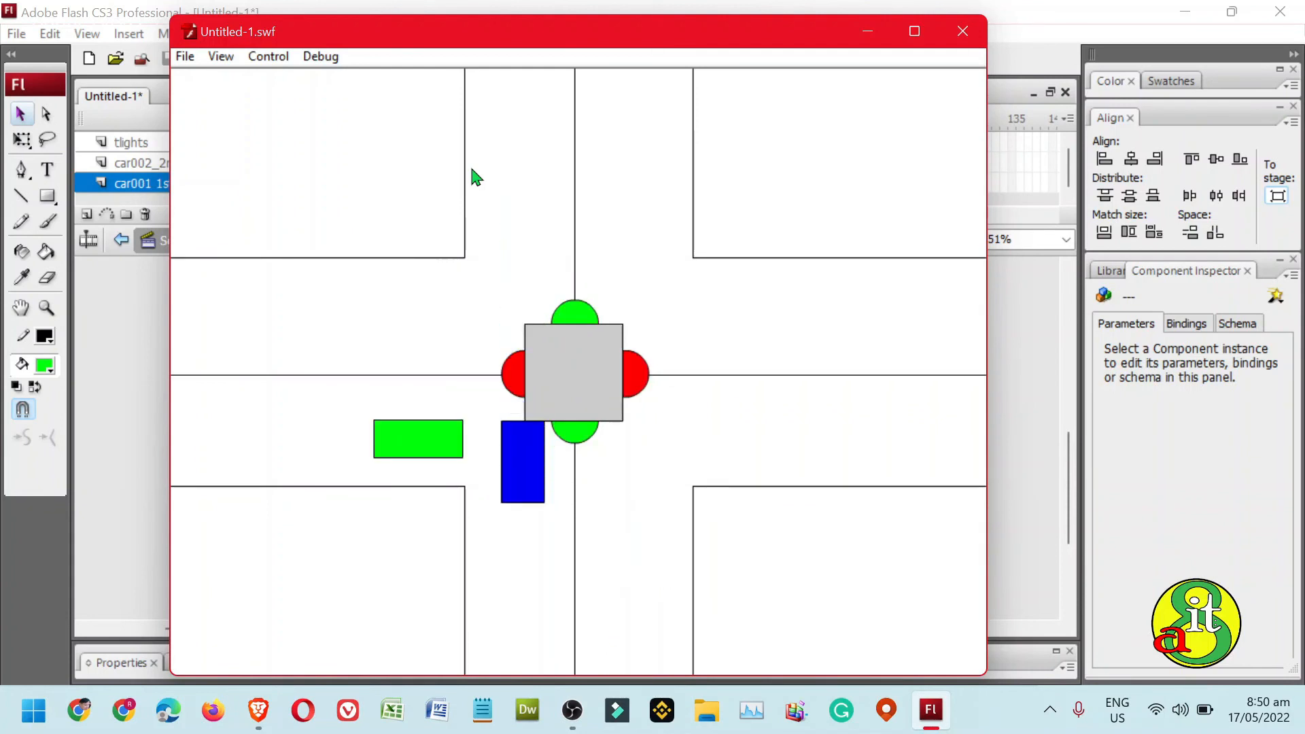
pyautogui.hotkey('ctrl', 'w')
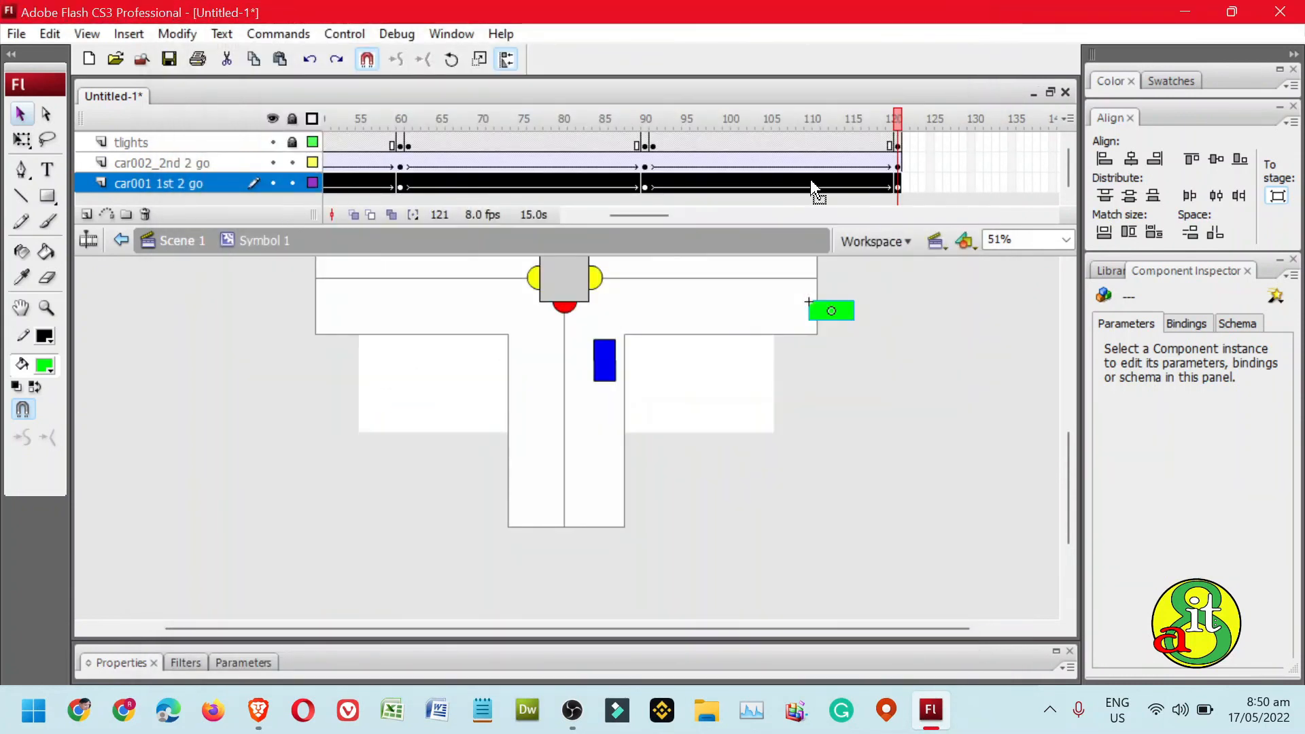
# Insert keyframes at frame 150 on the tlights layer and both car layers
pyautogui.moveTo(658, 216); pyautogui.dragTo(690, 217)
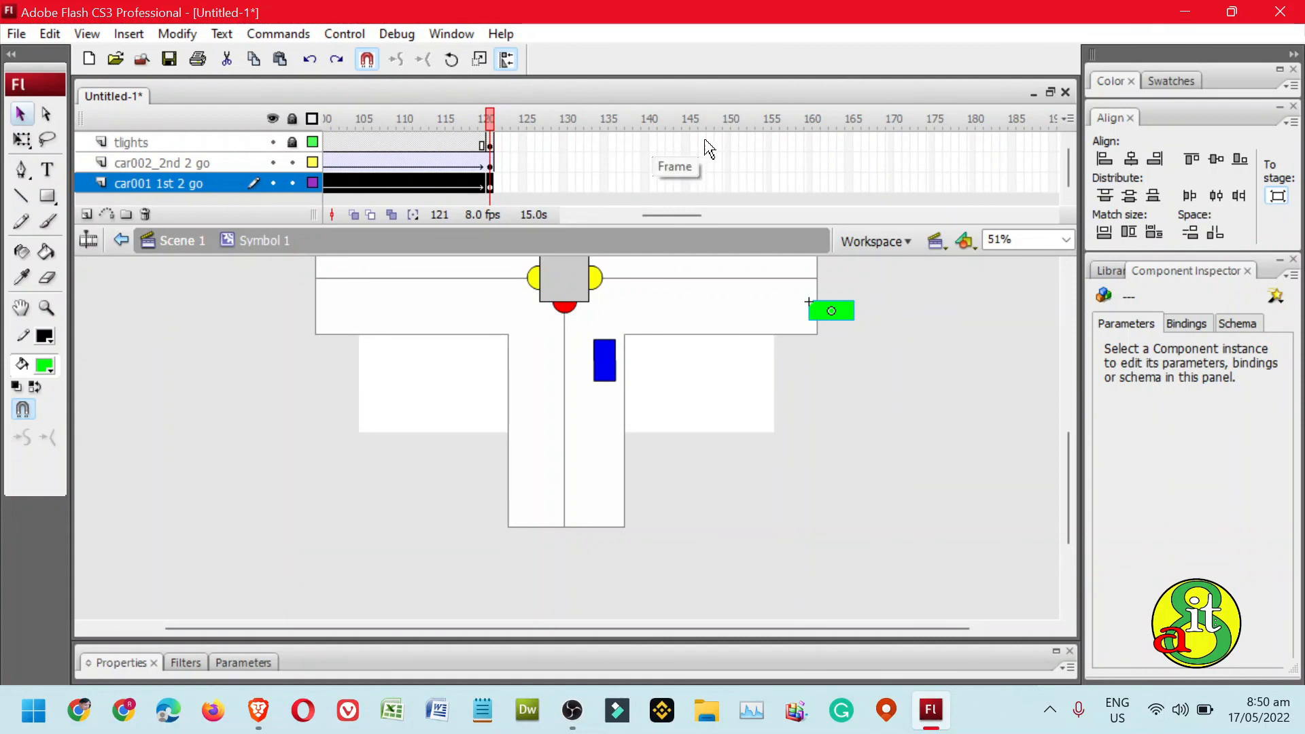
pyautogui.moveTo(727, 143); pyautogui.dragTo(733, 178)
pyautogui.rightClick(730, 170)
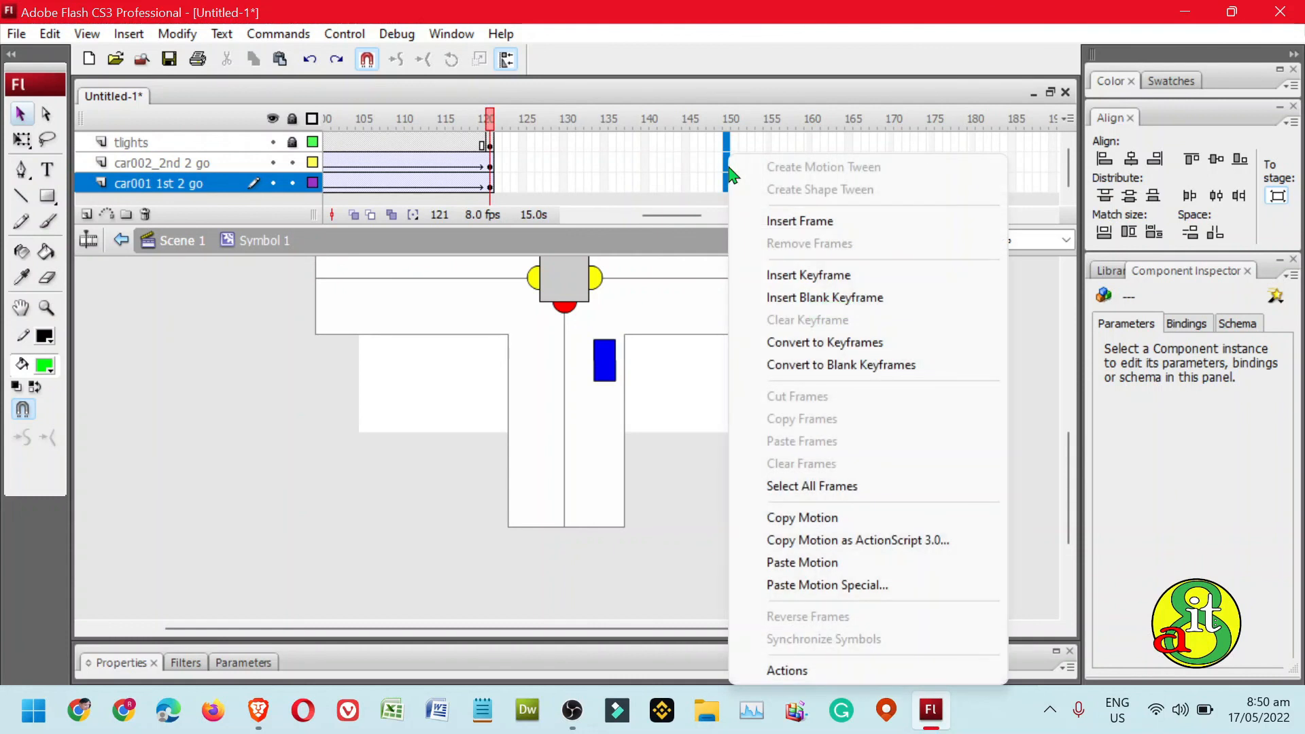
pyautogui.click(797, 275)
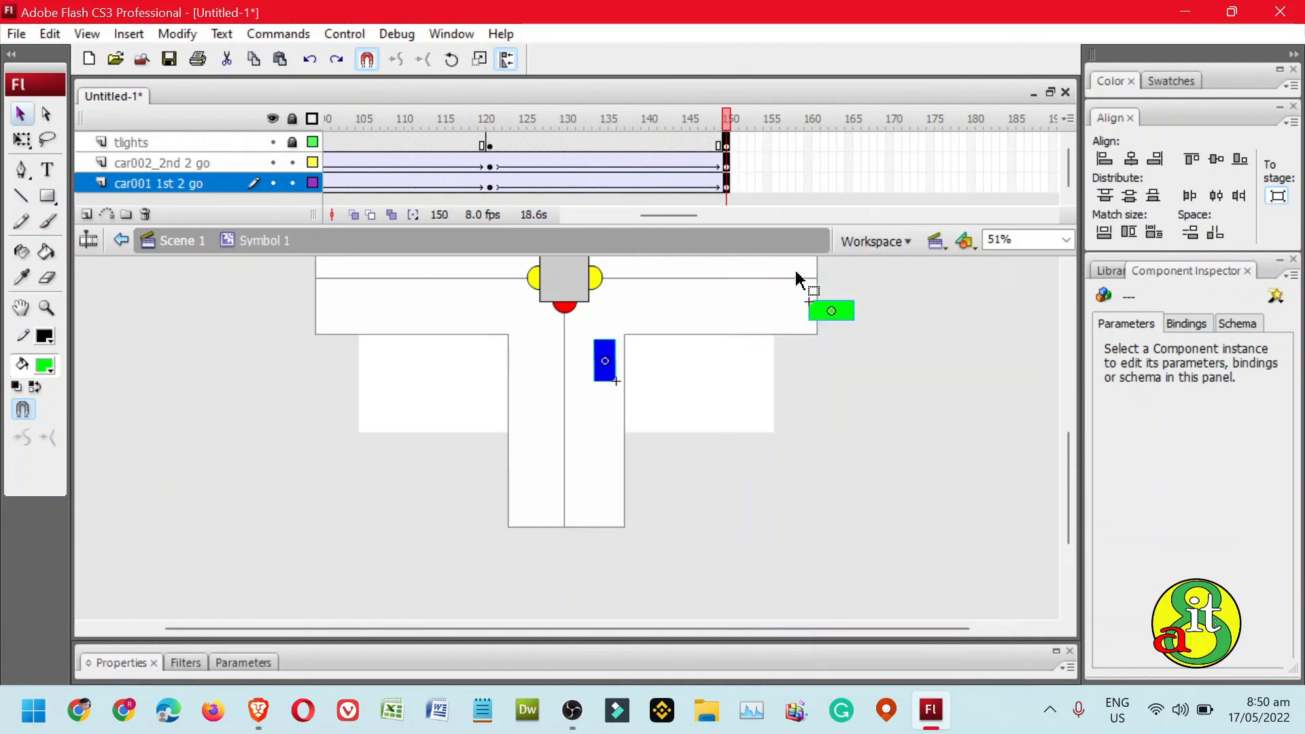
# Add a stop(); action to frame 150 of the tlights layer and preview the movie
pyautogui.click(726, 142)
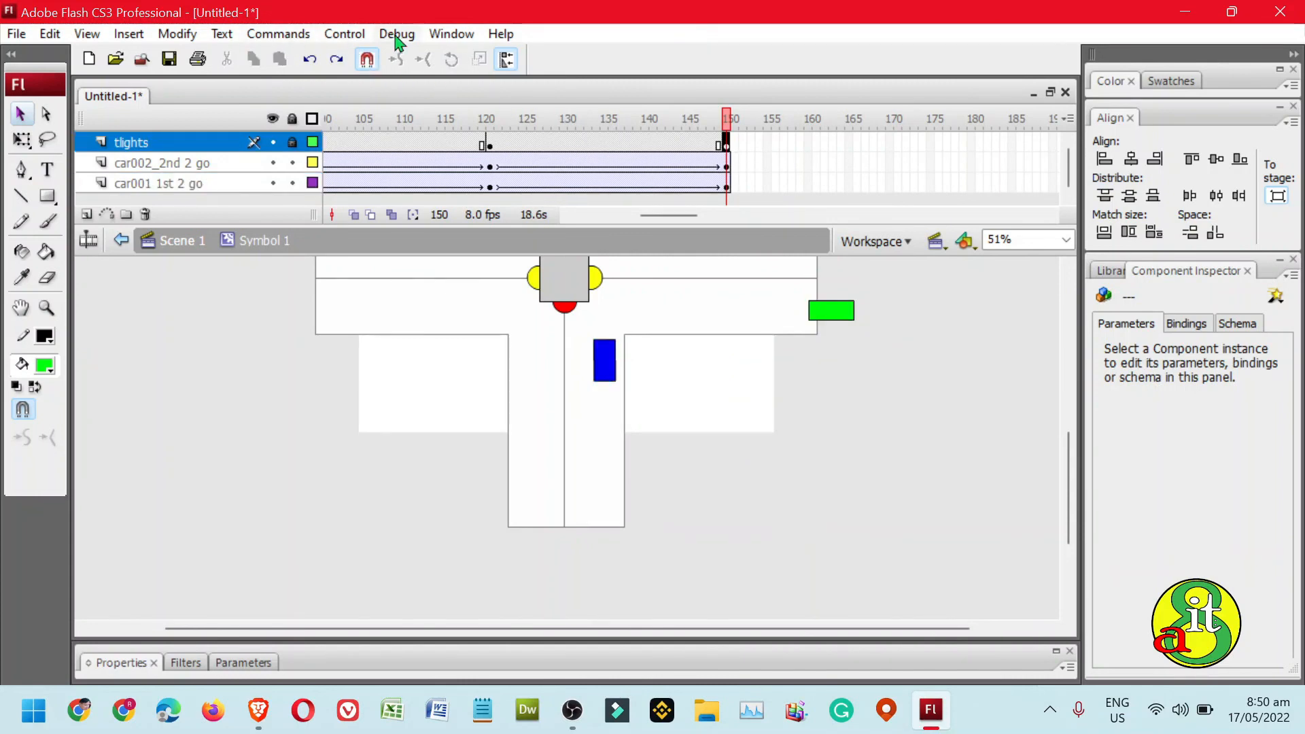
pyautogui.click(451, 34)
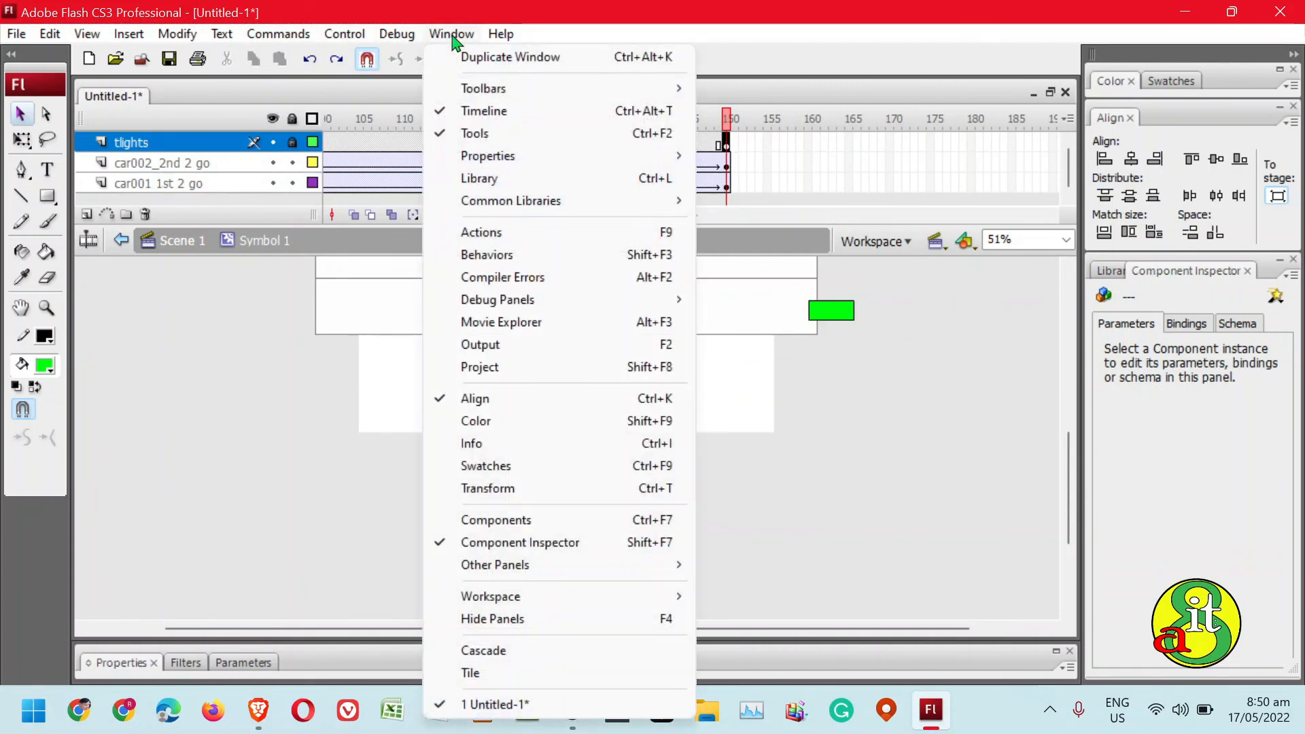
pyautogui.click(534, 236)
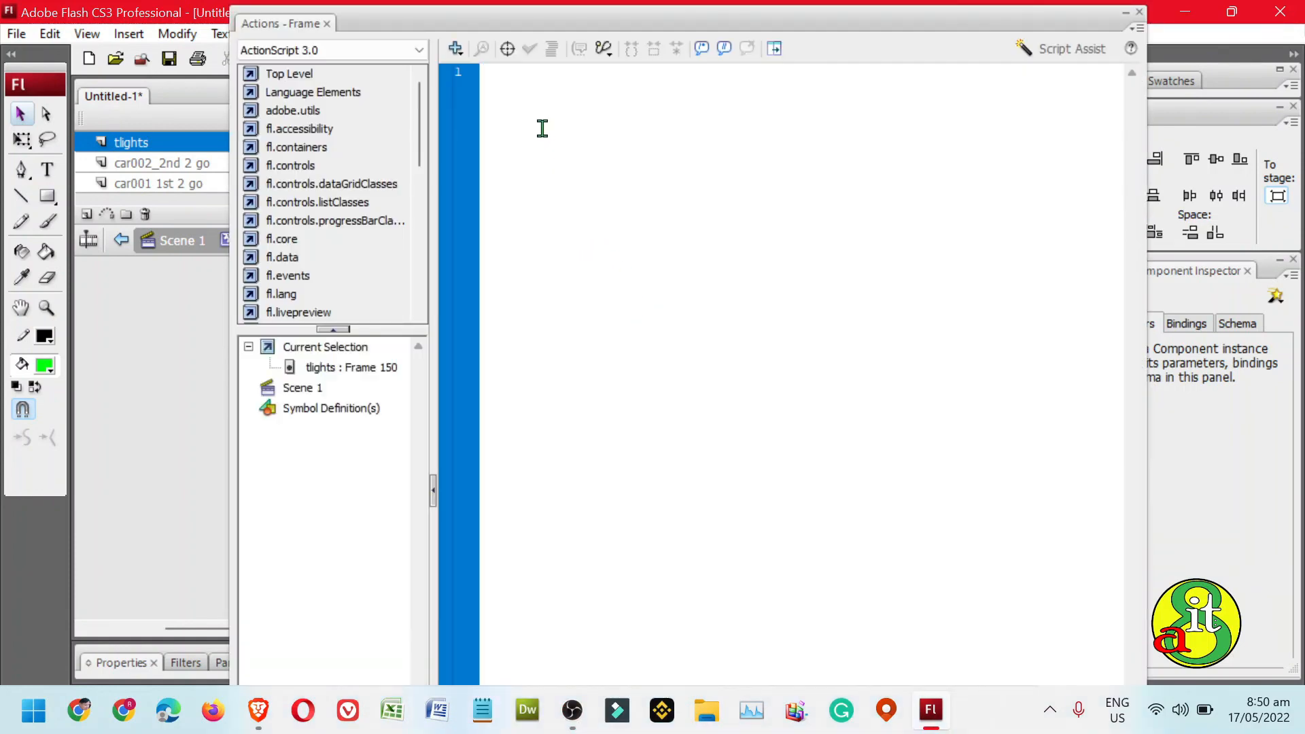
pyautogui.write('sto')
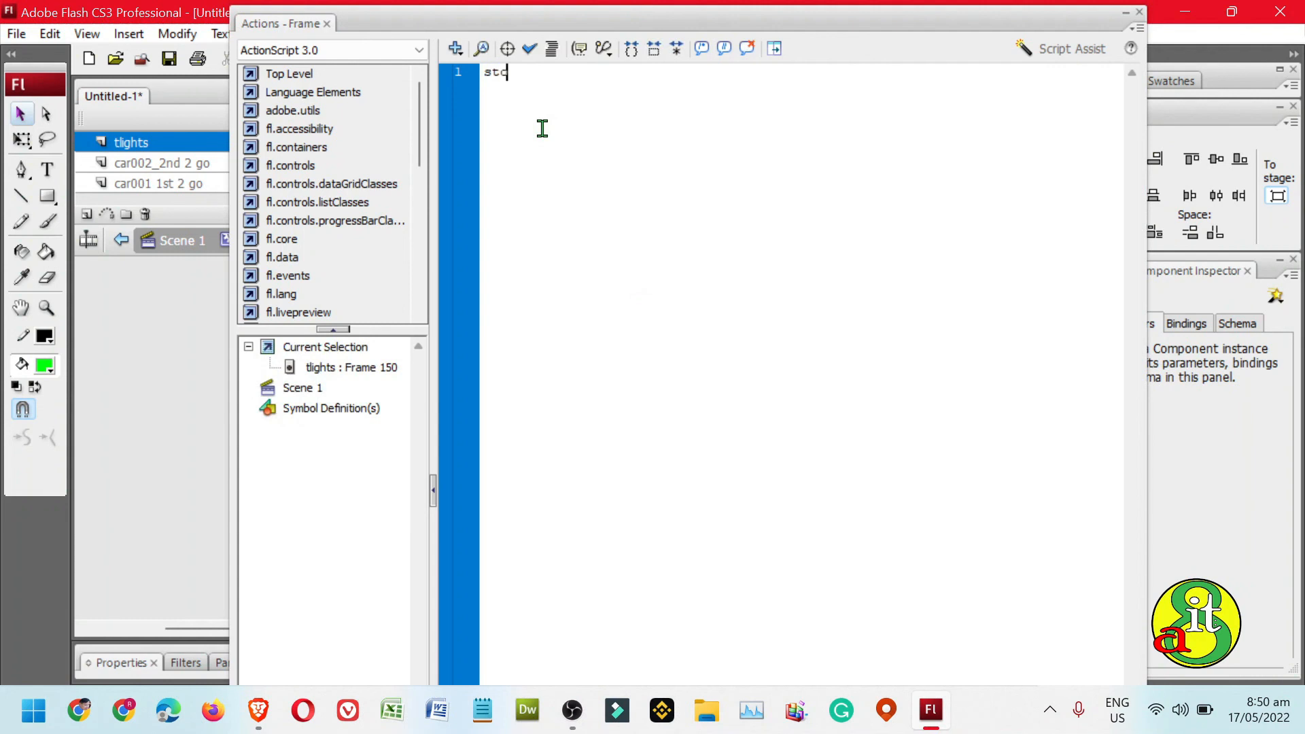
pyautogui.write('p (')
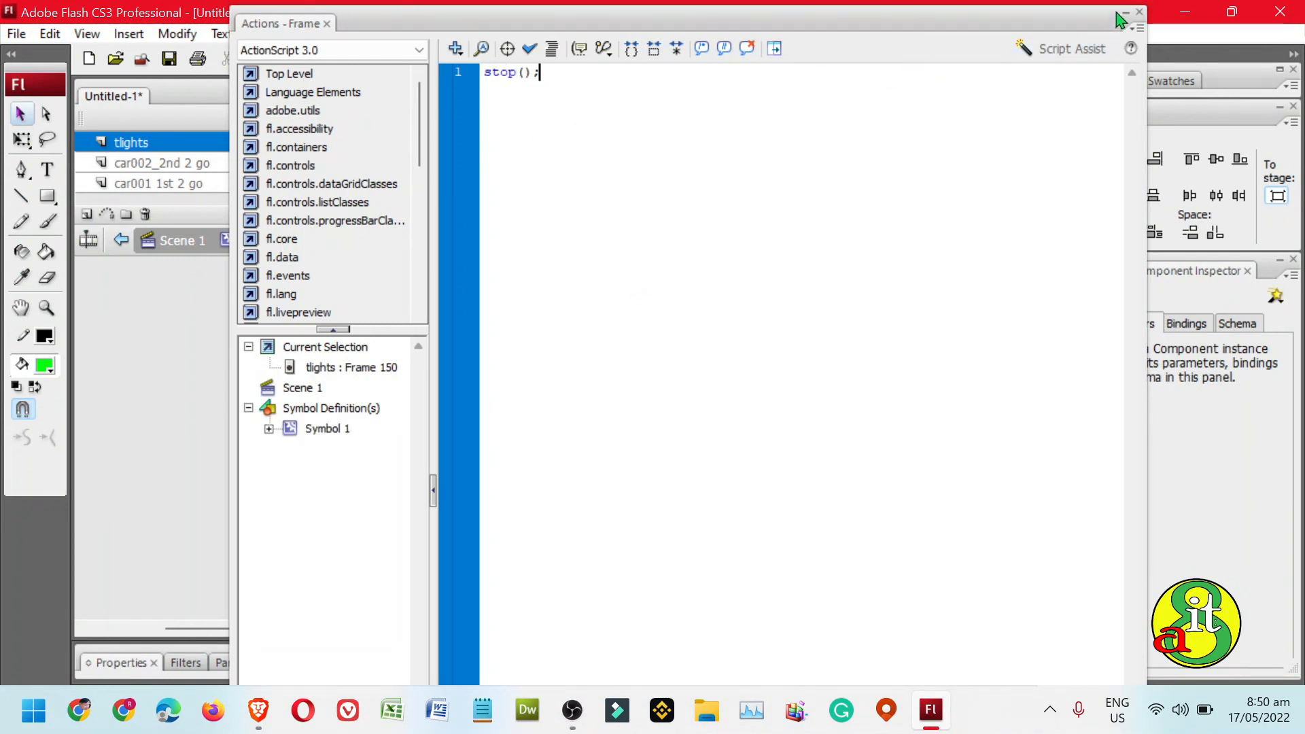
pyautogui.click(1140, 12)
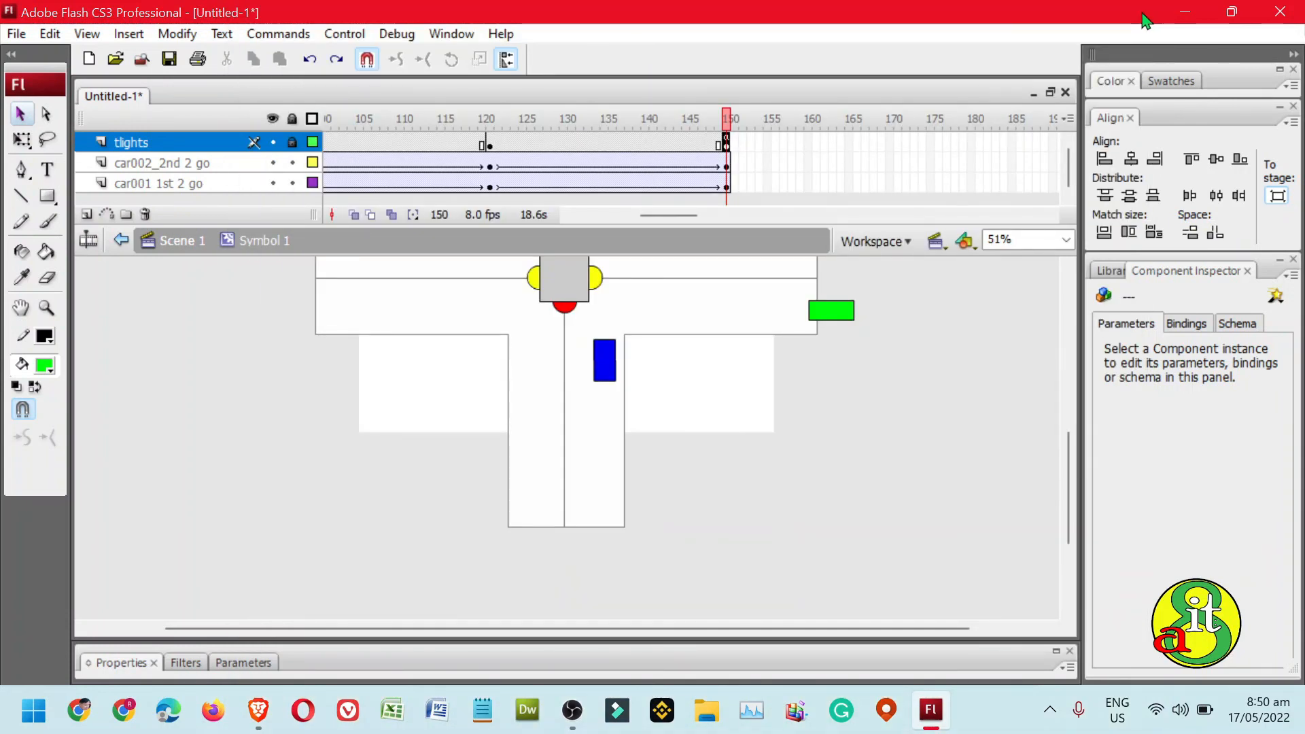
pyautogui.hotkey('ctrl', 'Return')
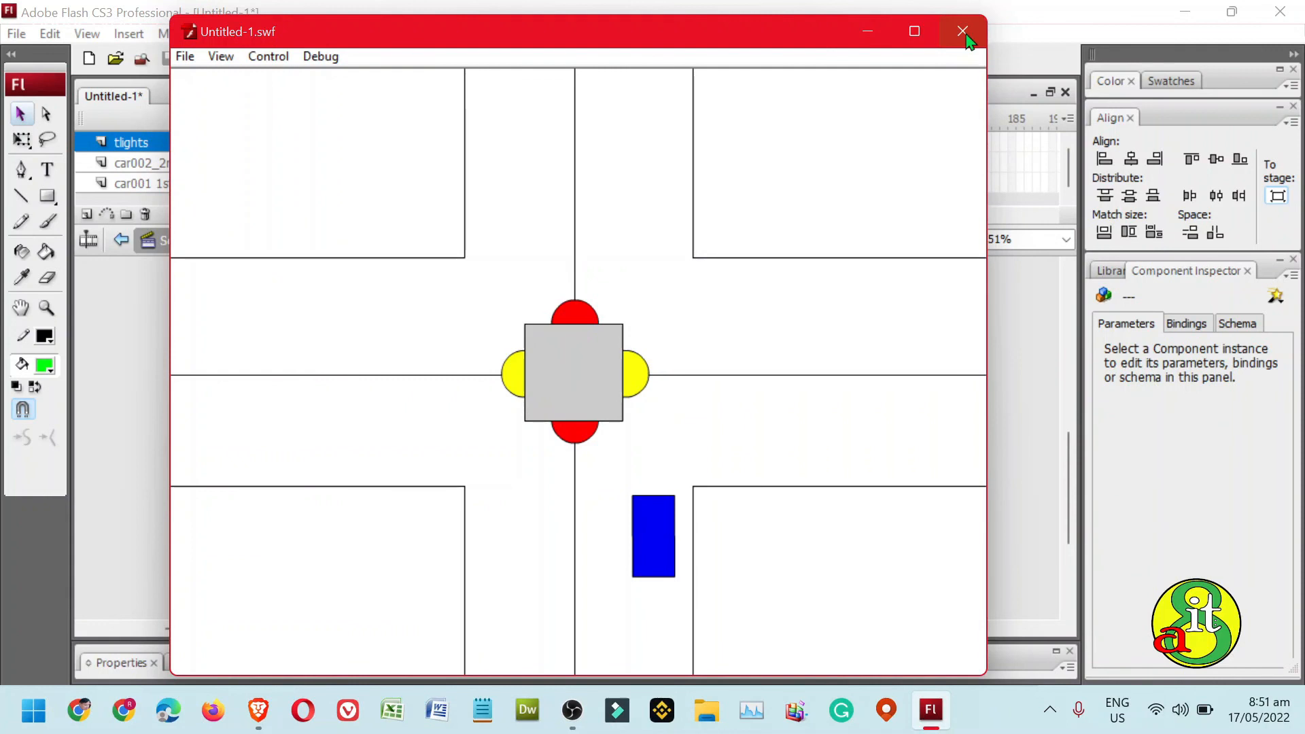
pyautogui.click(964, 31)
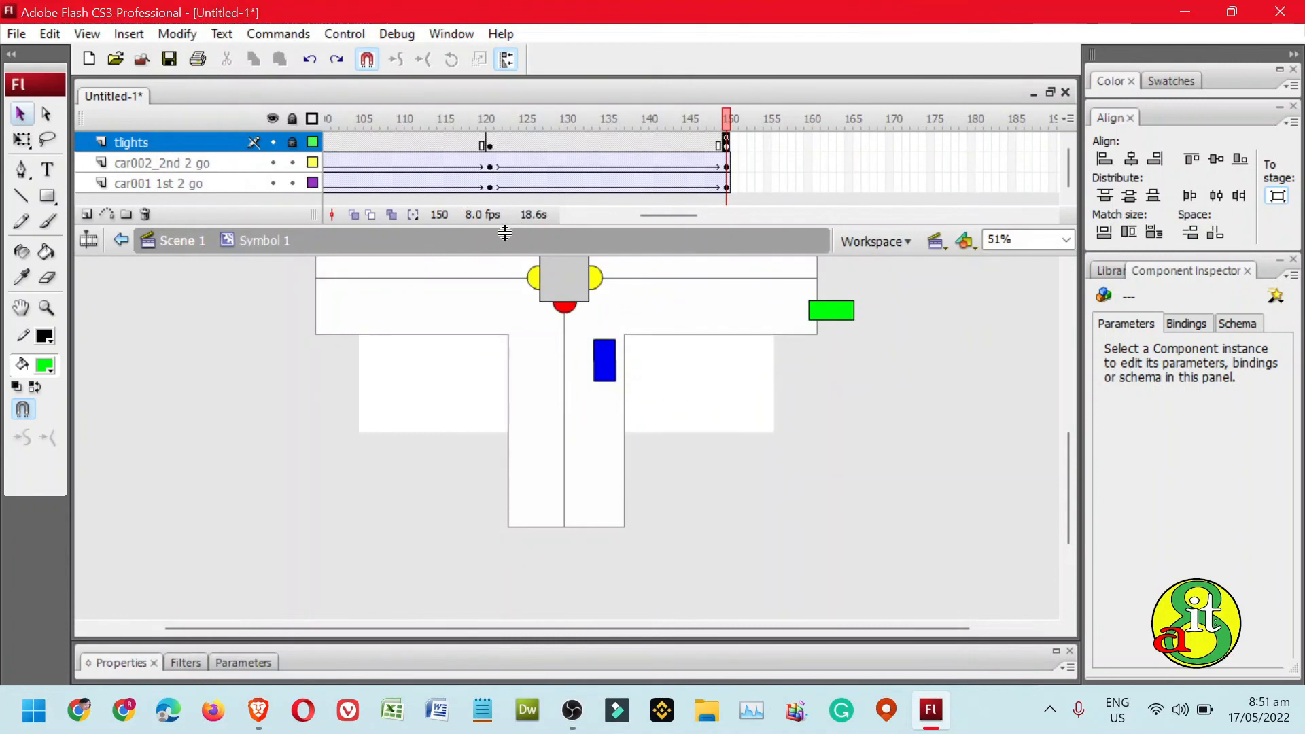
# Enlarge the timeline area and select the keyframe at frame 121 on the tlights layer
pyautogui.moveTo(496, 231); pyautogui.dragTo(493, 296)
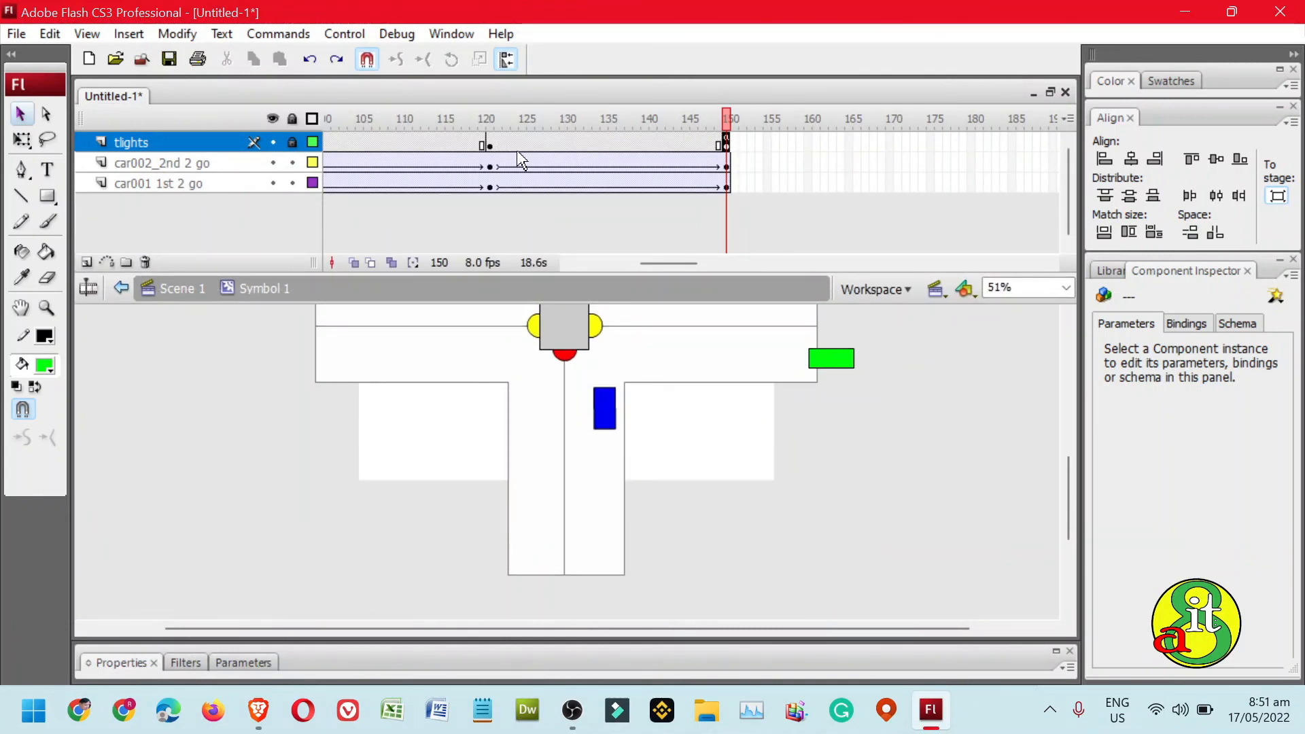
pyautogui.click(489, 145)
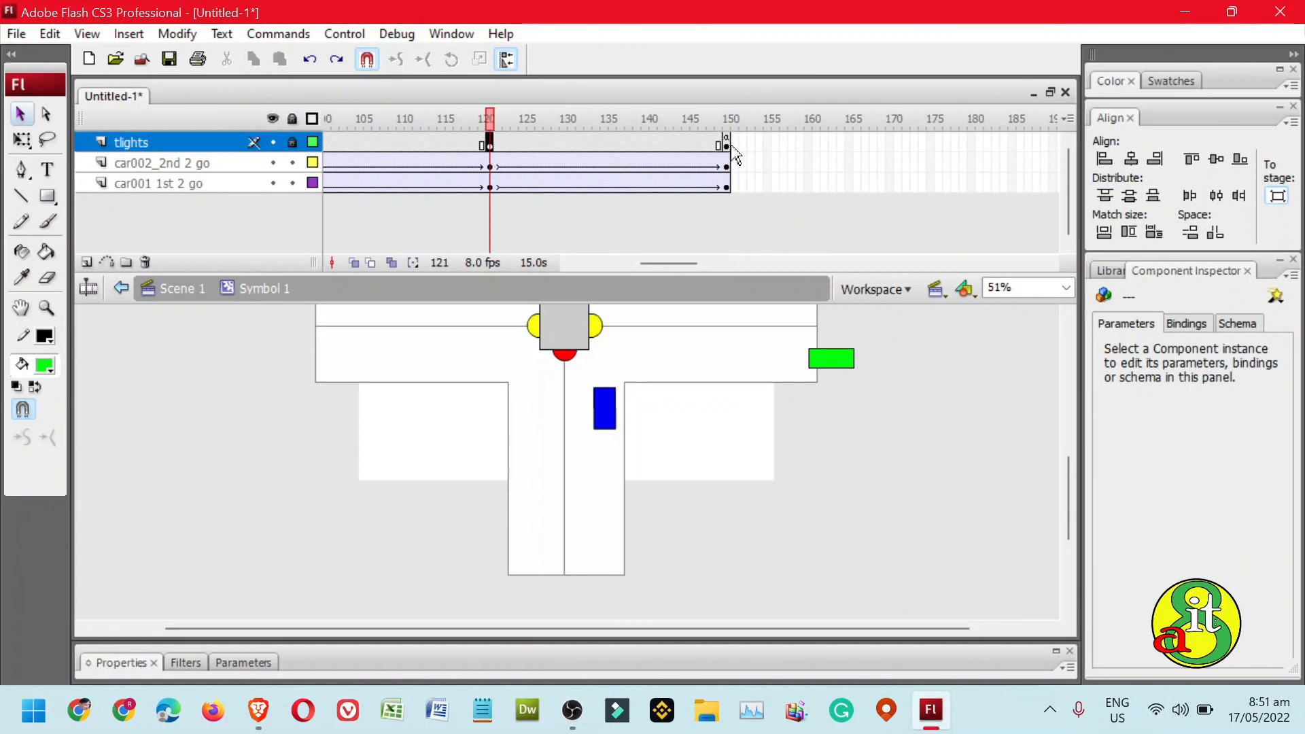